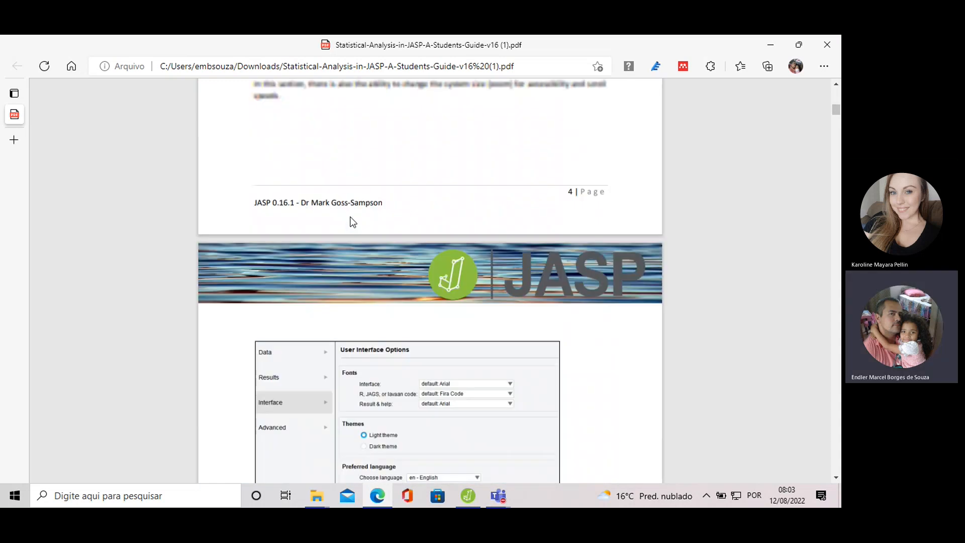
# Skim the JASP students' guide PDF through the preferences pages to the Data Handling in JASP section.
pyautogui.scroll(10, 350, 222)
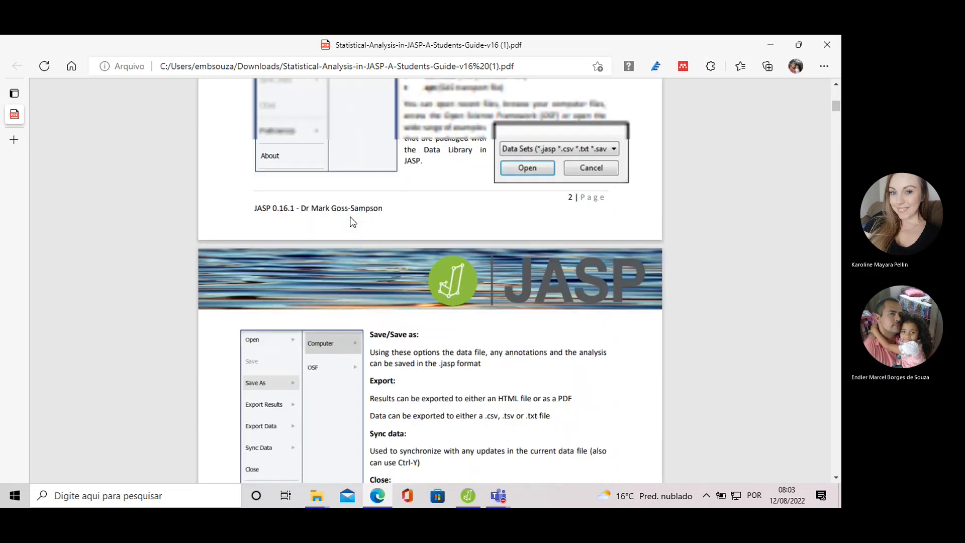
pyautogui.scroll(-5, 351, 221)
pyautogui.scroll(-20, 352, 222)
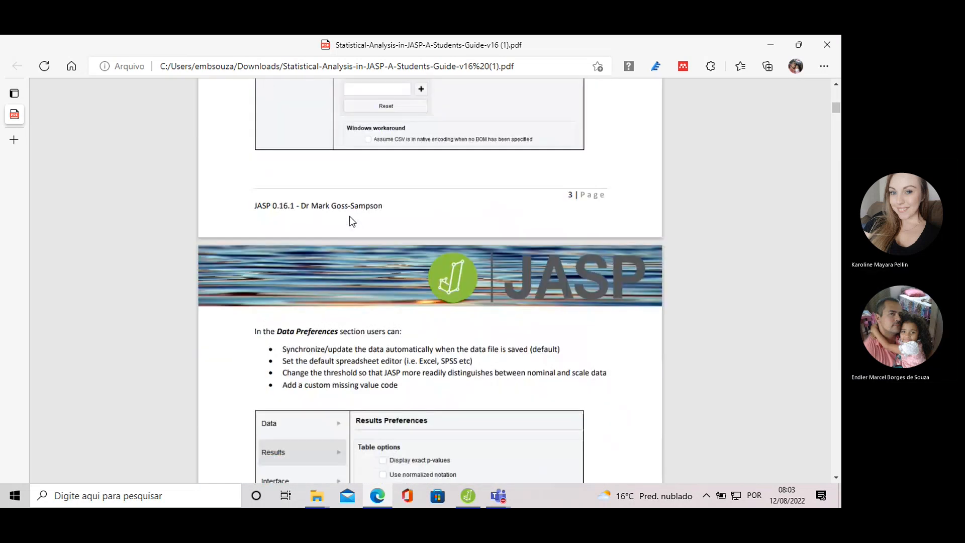
pyautogui.scroll(-20, 353, 220)
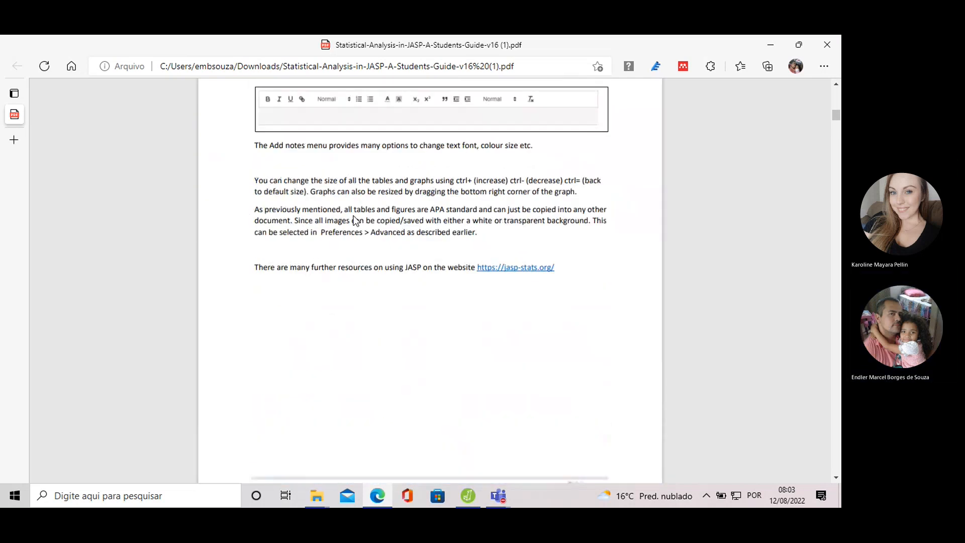
pyautogui.scroll(3, 353, 220)
pyautogui.scroll(1, 354, 216)
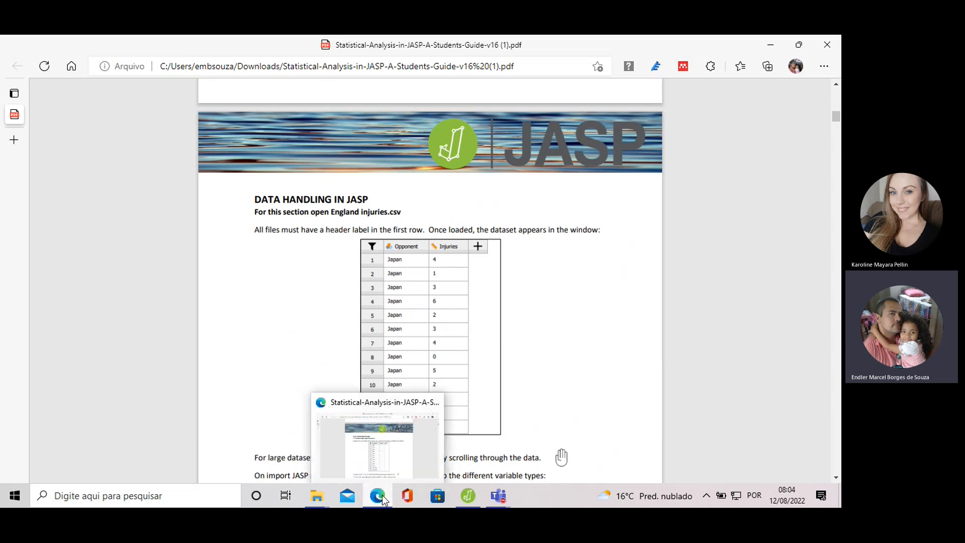
# Open the JASP Materials page at jasp-stats.org/jasp-materials/ in a new browser tab.
pyautogui.click(16, 141)
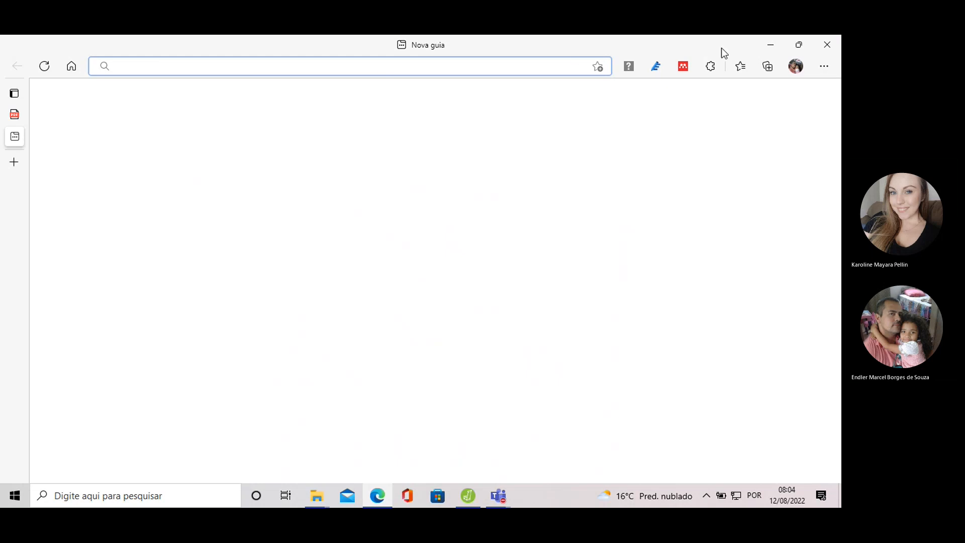
pyautogui.write('jasp-stats.org/jasp-materials/')
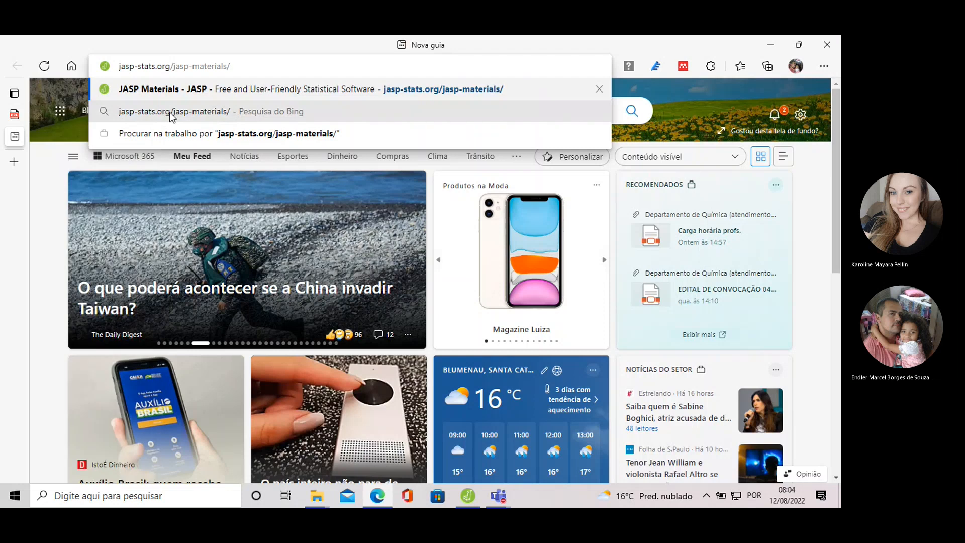
pyautogui.press('Return')
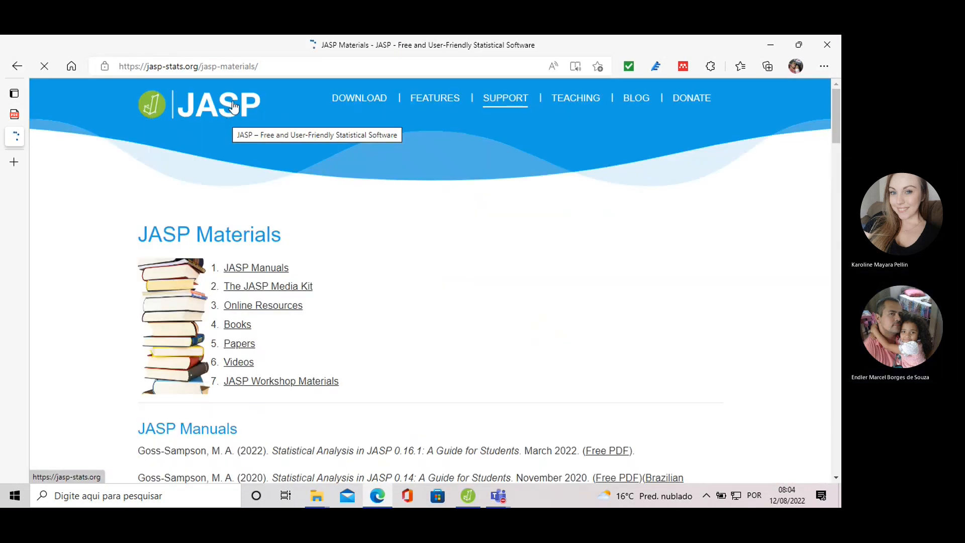
# Copy the JASP Materials page address, switch to the Teams meeting and send the link in the meeting chat in place of the transcript.
pyautogui.click(285, 64)
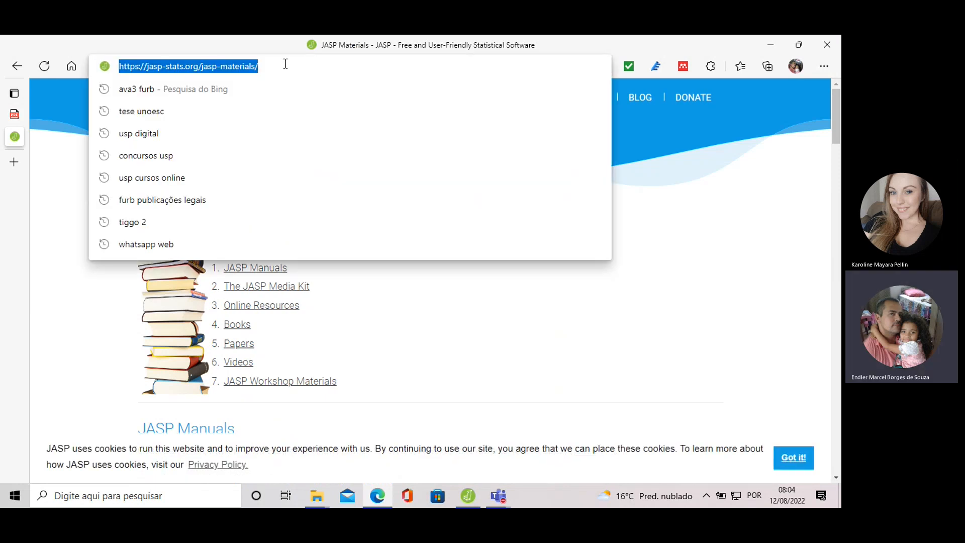
pyautogui.click(503, 499)
pyautogui.click(554, 423)
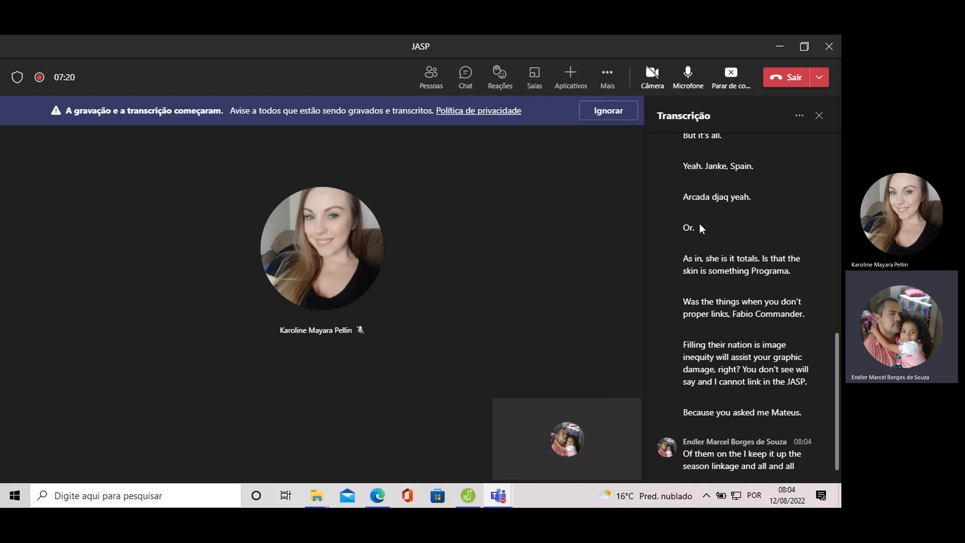
pyautogui.click(816, 116)
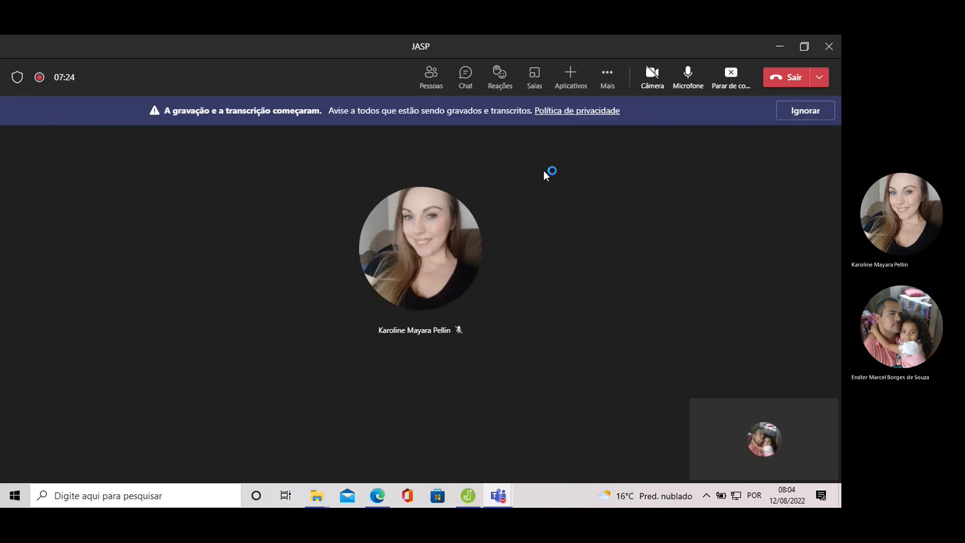
pyautogui.click(472, 88)
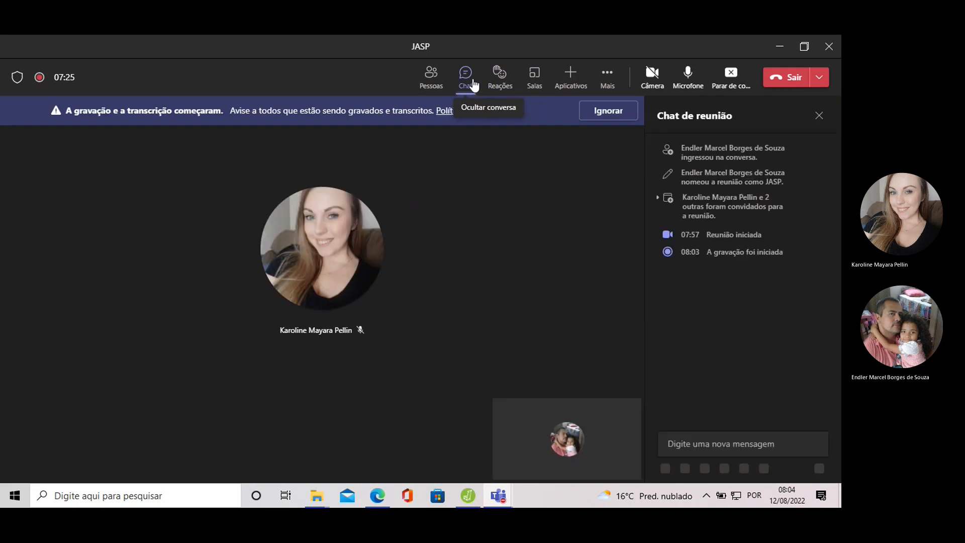
pyautogui.write('JASP Materials - JASP - Free and User-Friendly Statistical Software (jasp-stats.org)')
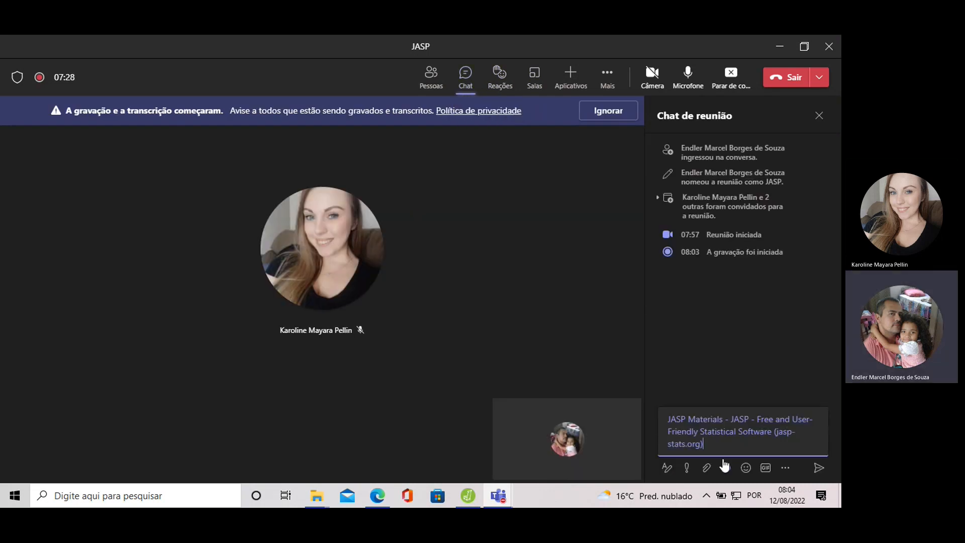
pyautogui.press('Return')
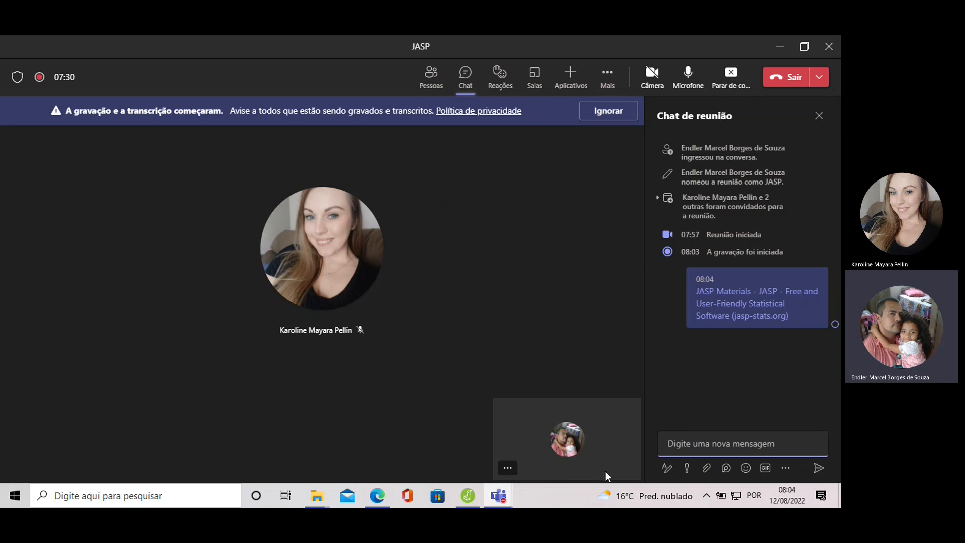
# Return to Edge, jump to the JASP Manuals section and highlight the 2022 Statistical Analysis in JASP 0.16.1 guide entry.
pyautogui.click(378, 496)
pyautogui.click(256, 268)
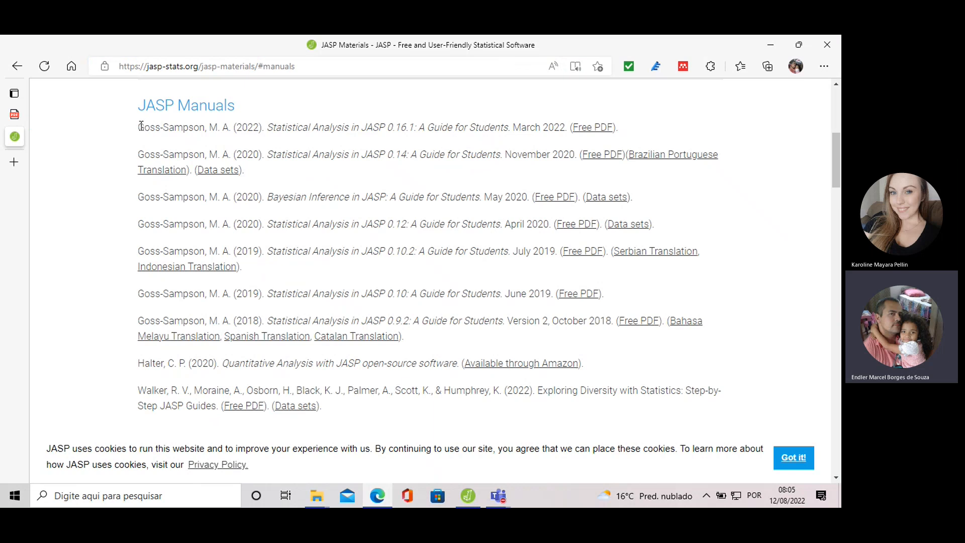
pyautogui.moveTo(140, 126); pyautogui.dragTo(478, 126)
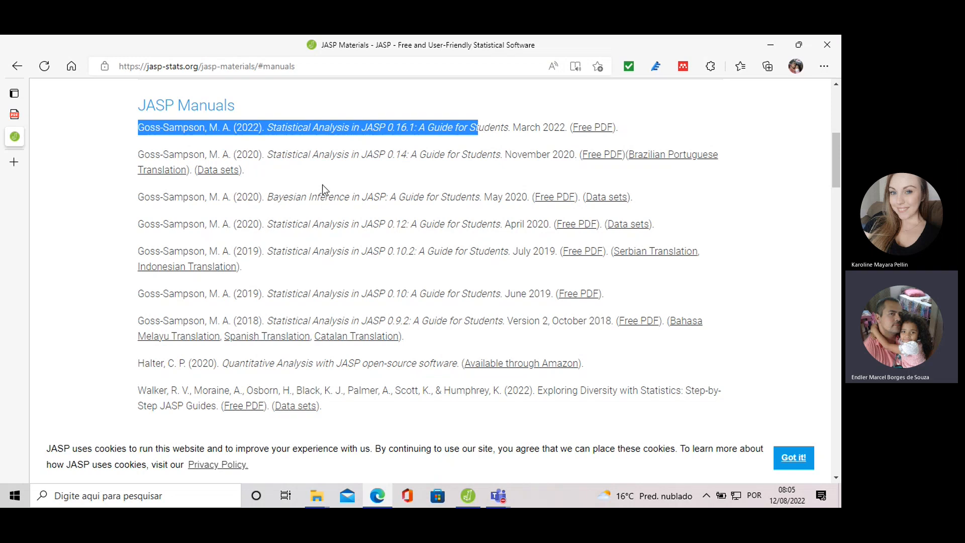
# Look over the manuals, online resources and books about JASP, and highlight the JASP 0.14 guide entry in the manuals list.
pyautogui.scroll(-1, 329, 181)
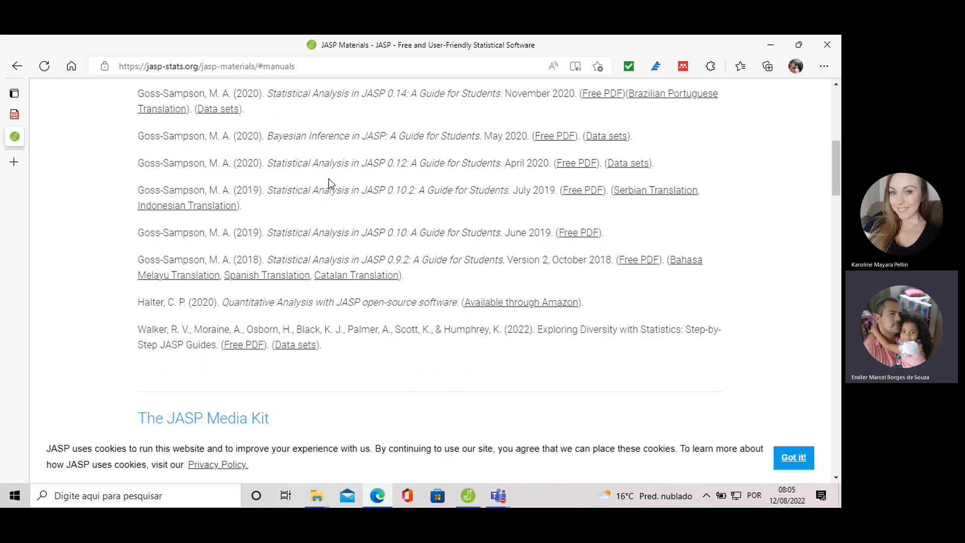
pyautogui.scroll(-6, 339, 206)
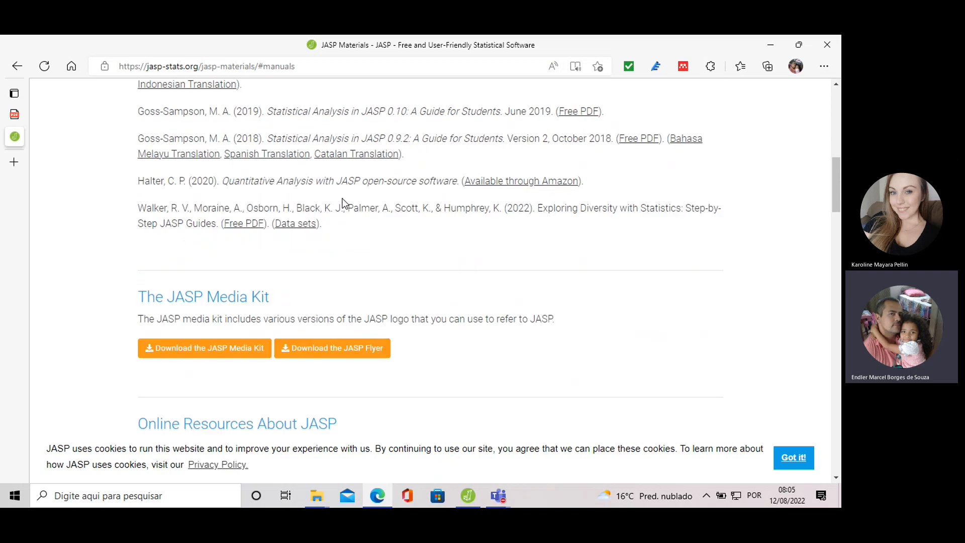
pyautogui.scroll(4, 342, 203)
pyautogui.scroll(4, 342, 203)
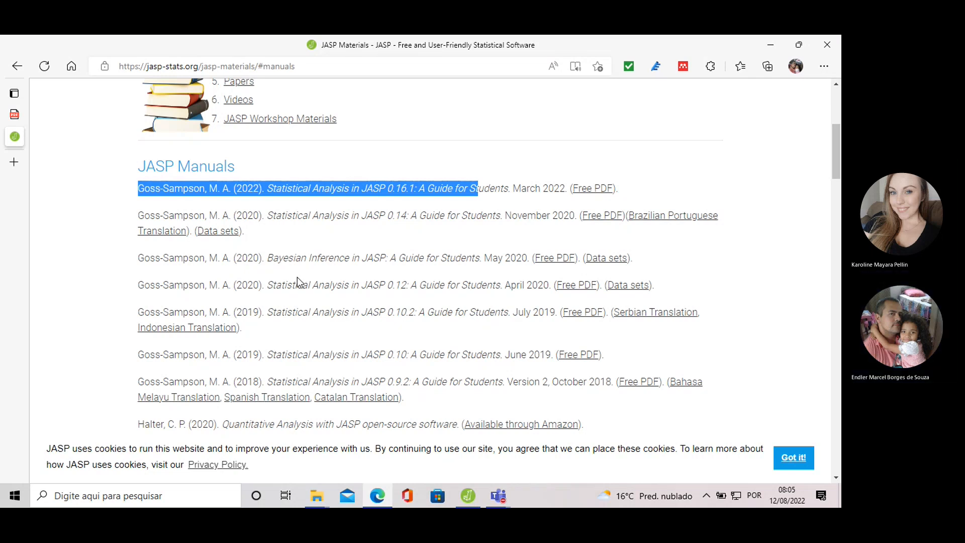
pyautogui.scroll(-1, 300, 276)
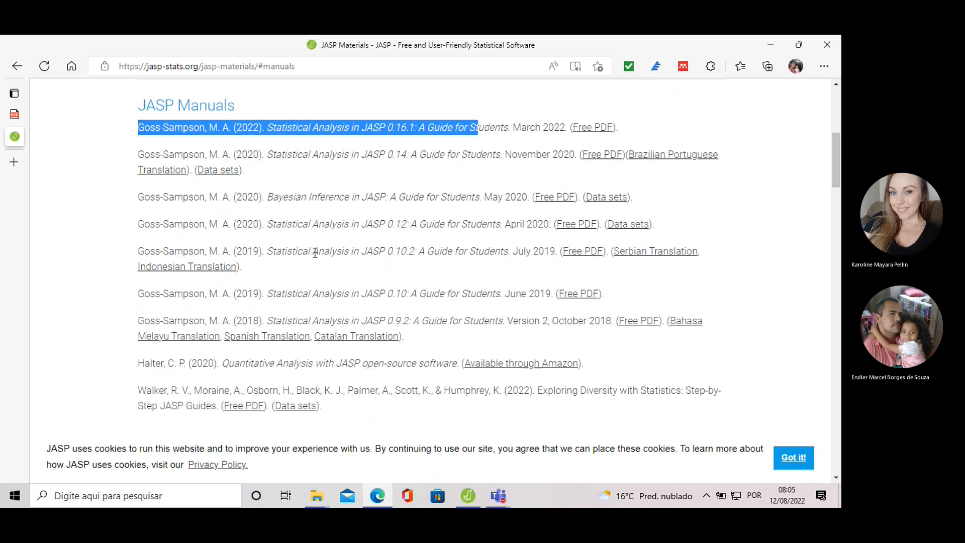
pyautogui.click(315, 253)
pyautogui.scroll(-1, 315, 253)
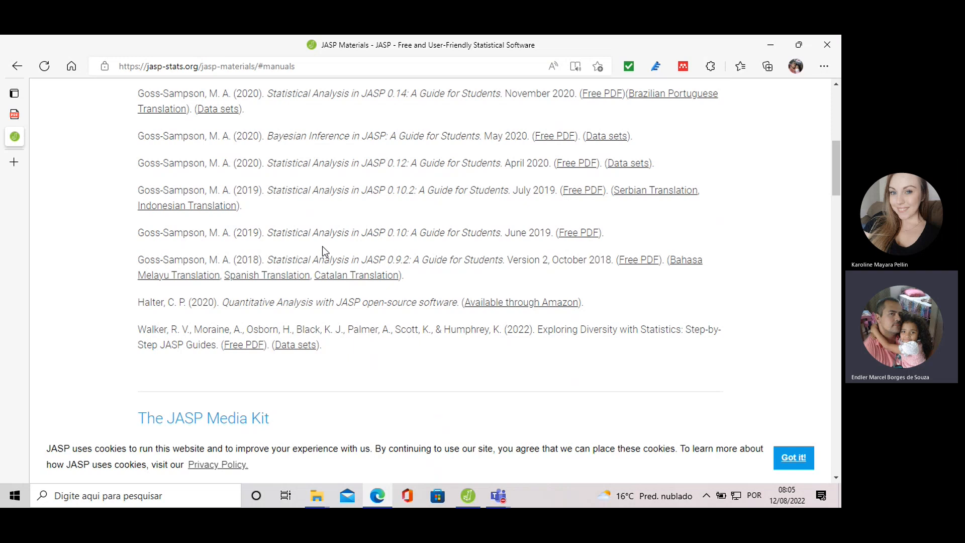
pyautogui.scroll(-7, 322, 247)
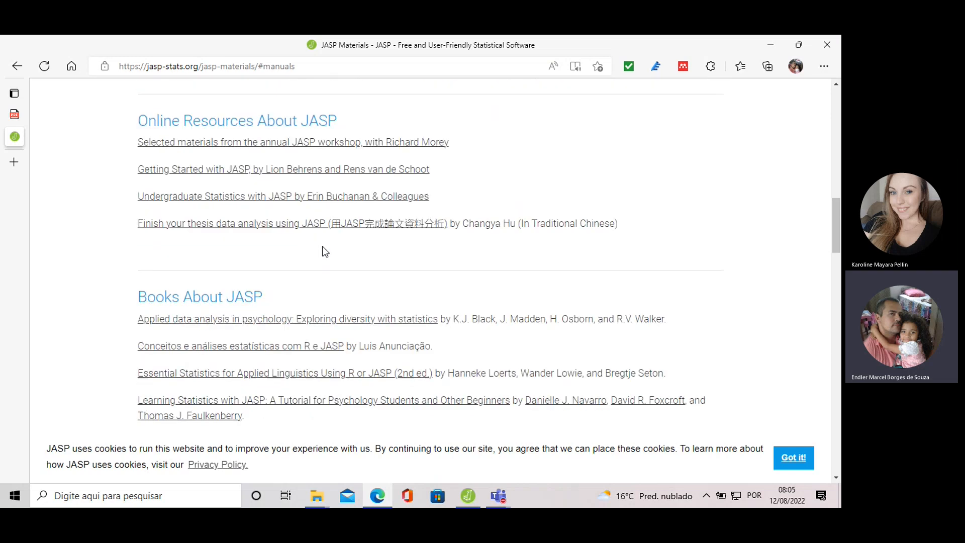
pyautogui.scroll(10, 324, 251)
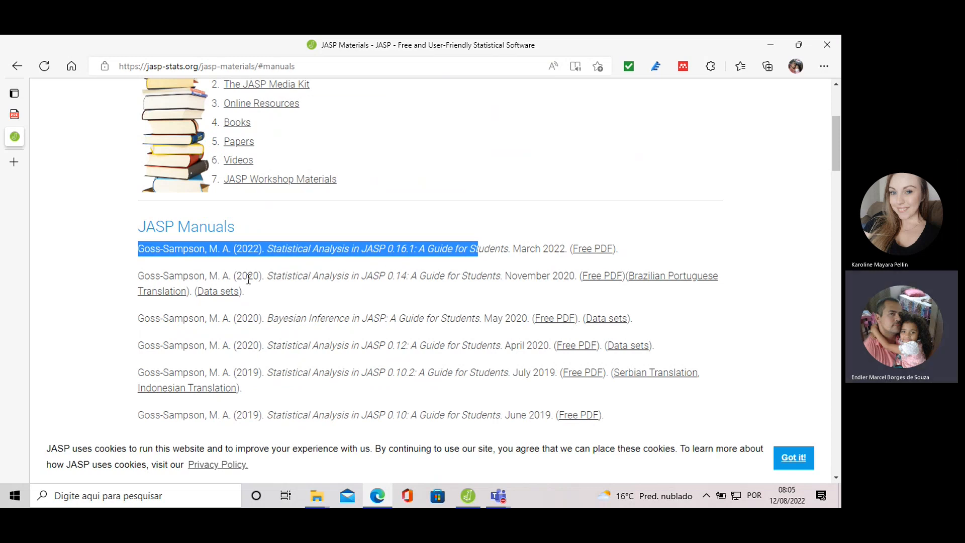
pyautogui.moveTo(242, 276); pyautogui.dragTo(431, 276)
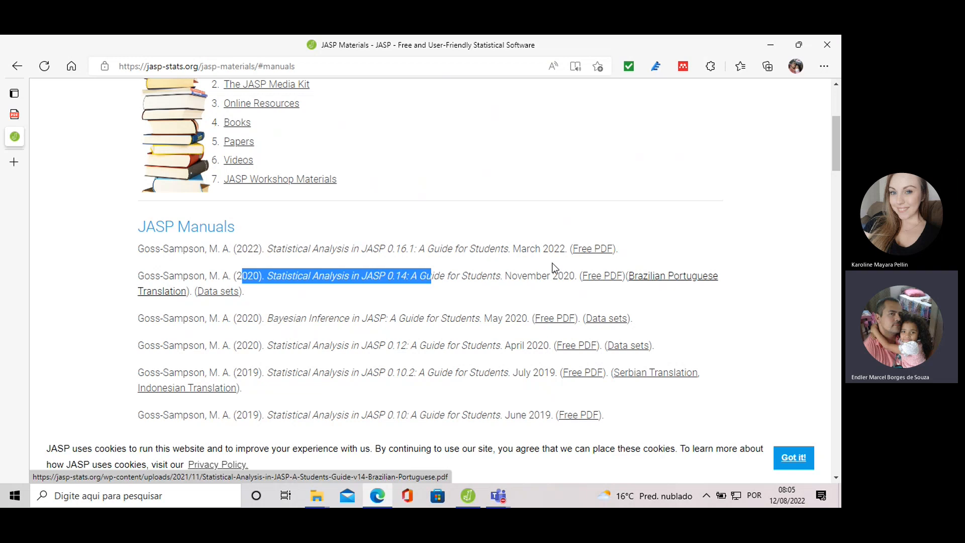
# View the data sets of the Bayesian Inference in JASP guide on OSF, look through the CSV files and return to JASP Materials.
pyautogui.click(598, 322)
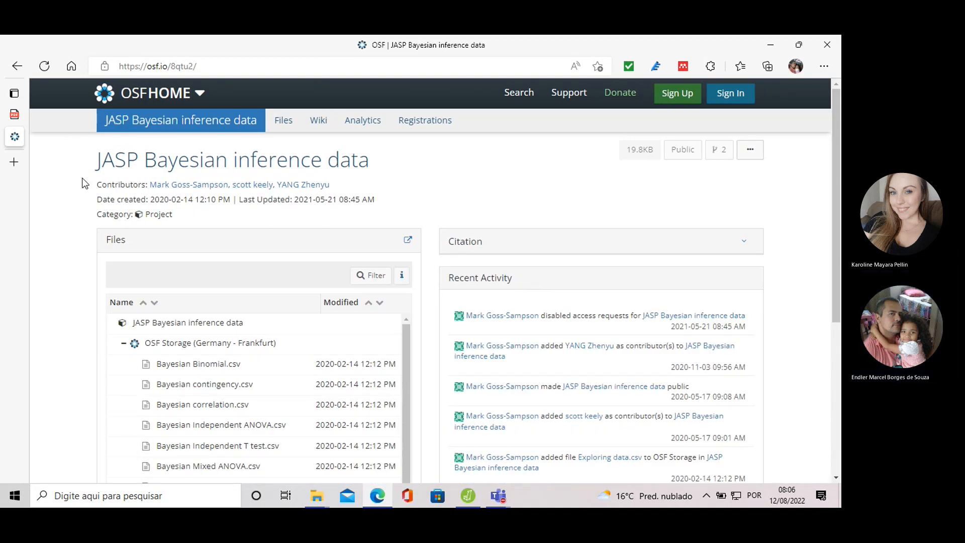
pyautogui.scroll(-3, 338, 275)
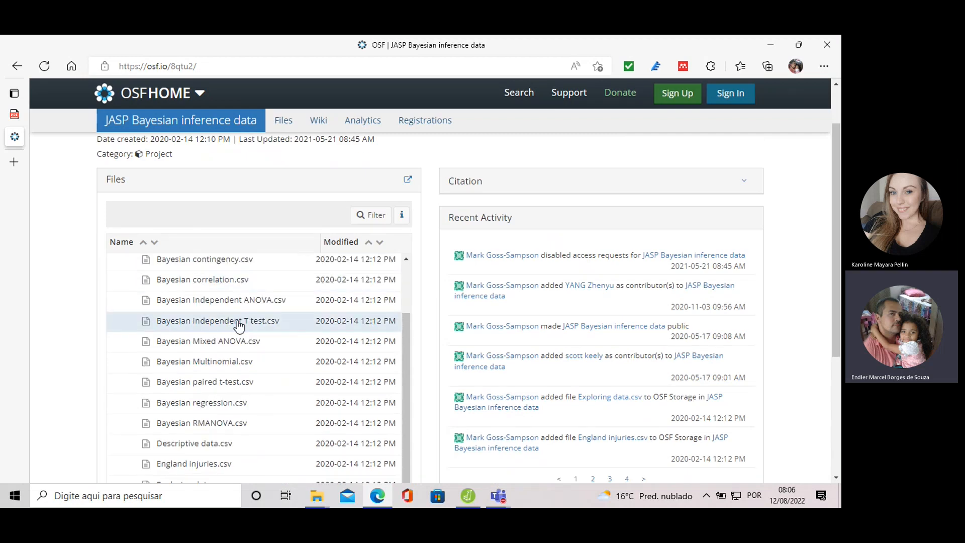
pyautogui.scroll(-3, 261, 305)
pyautogui.scroll(2, 261, 305)
pyautogui.scroll(3, 275, 285)
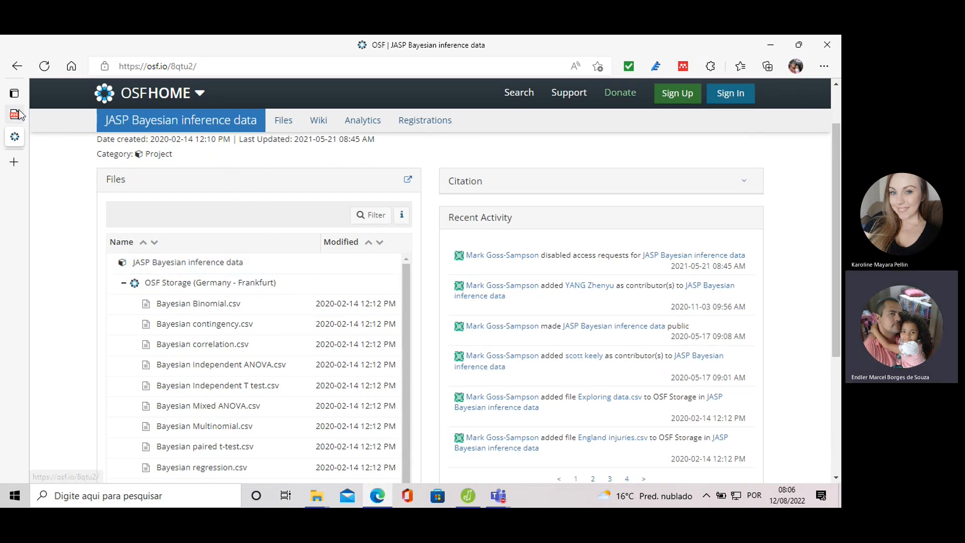
pyautogui.click(15, 71)
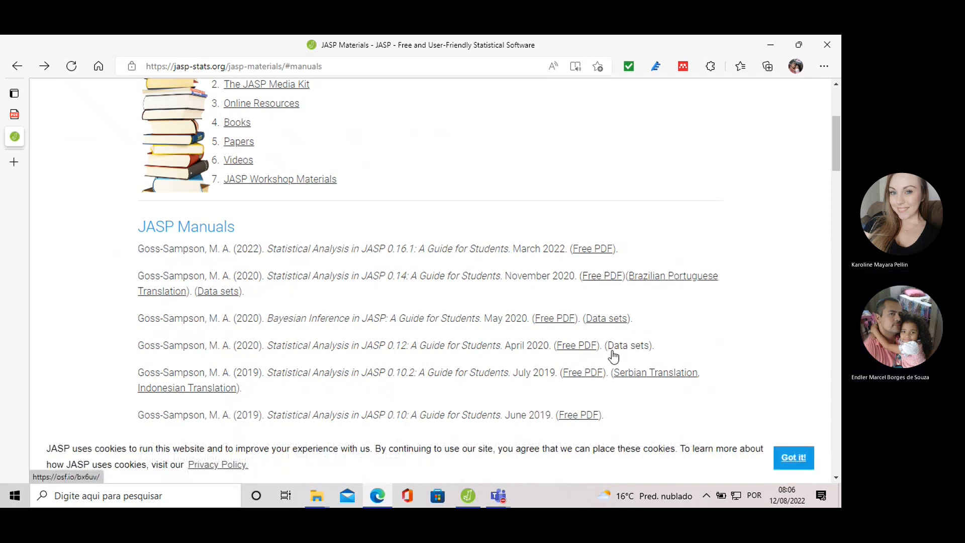
# Download the JASP 0.14 guide's data sets and open the zip archive in a maximized WinRAR window, dismissing the licence prompt.
pyautogui.click(226, 297)
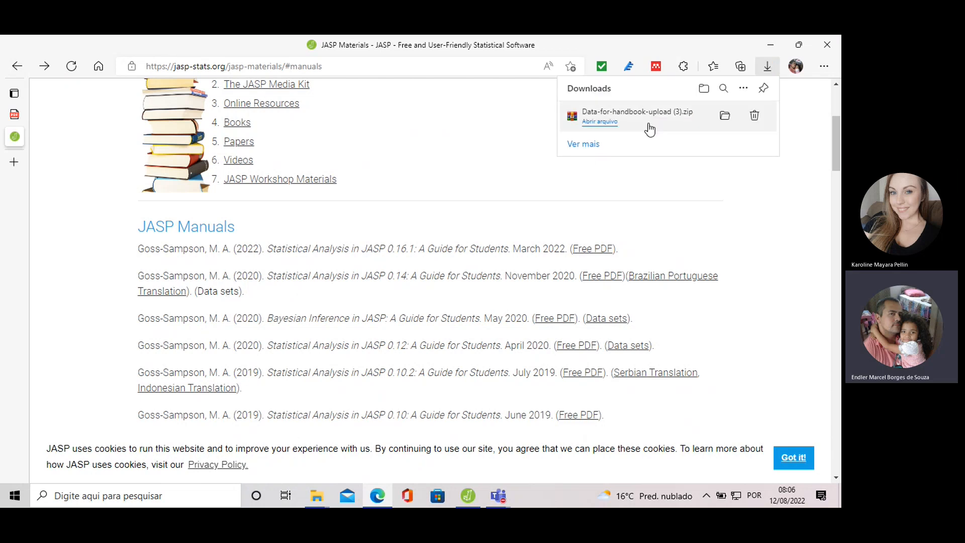
pyautogui.click(646, 128)
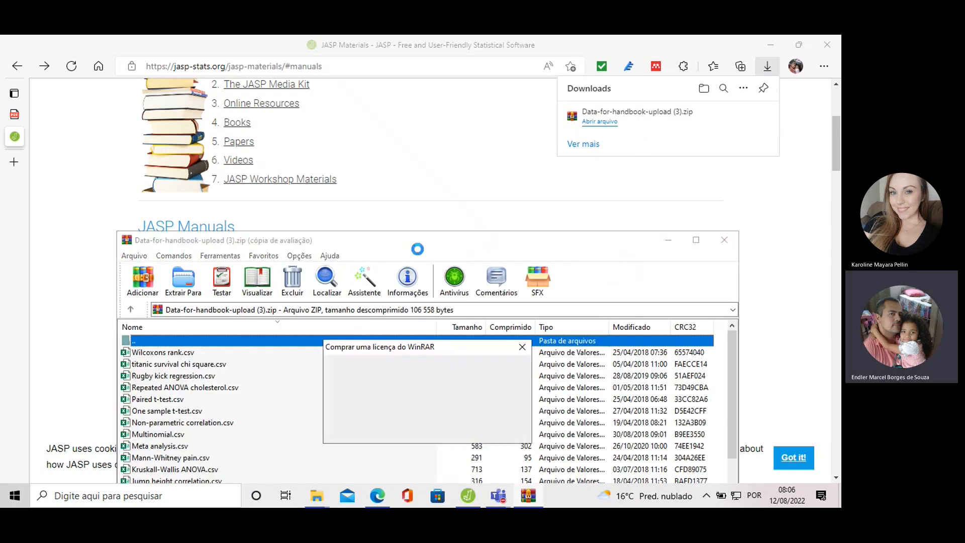
pyautogui.click(492, 399)
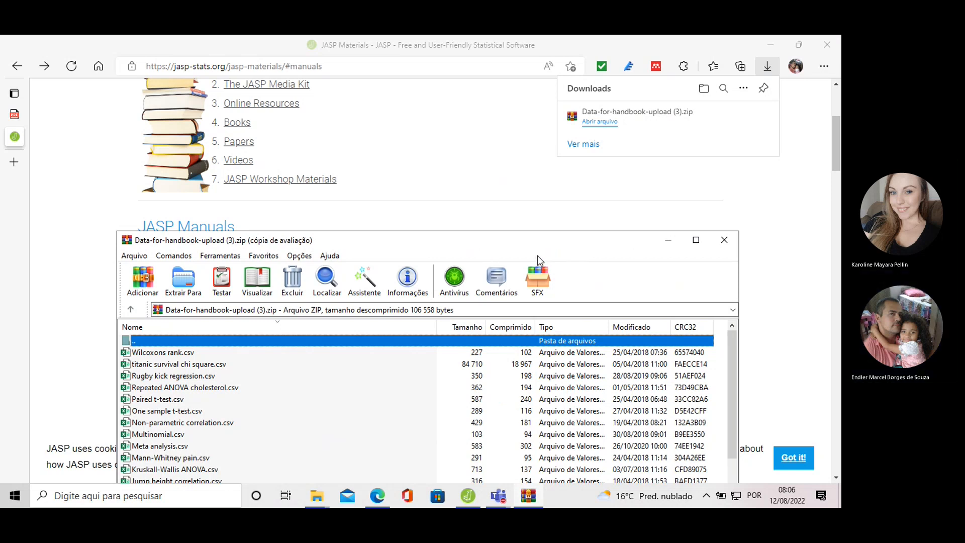
pyautogui.click(696, 241)
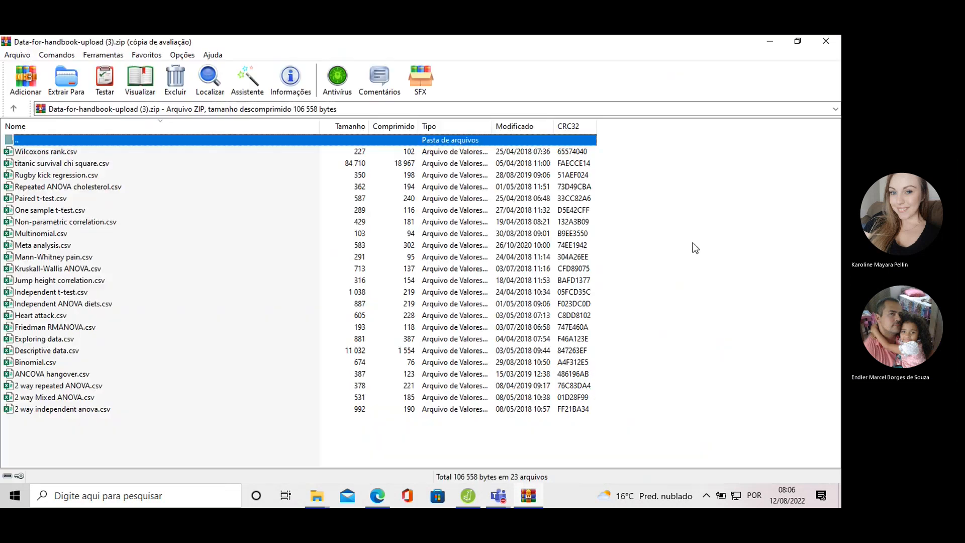
# Point out titanic survival chi square.csv and Wilcoxons rank.csv in the archive, check the Teams meeting and return to the file list.
pyautogui.click(93, 162)
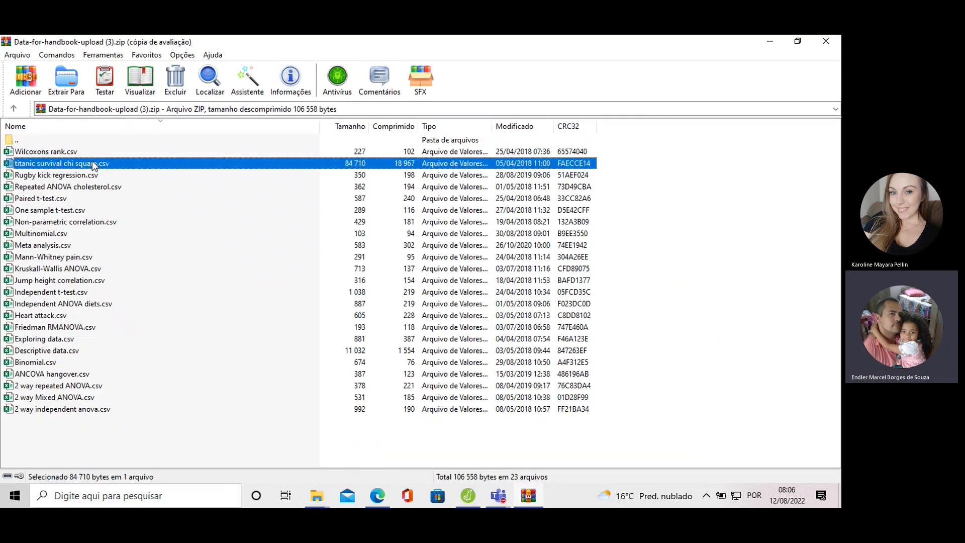
pyautogui.click(74, 152)
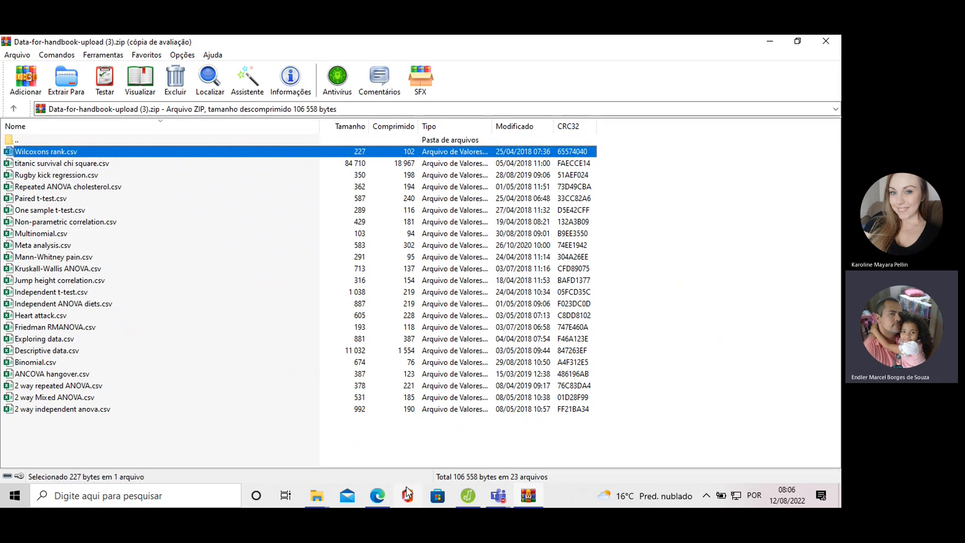
pyautogui.moveTo(492, 501)
pyautogui.click(527, 420)
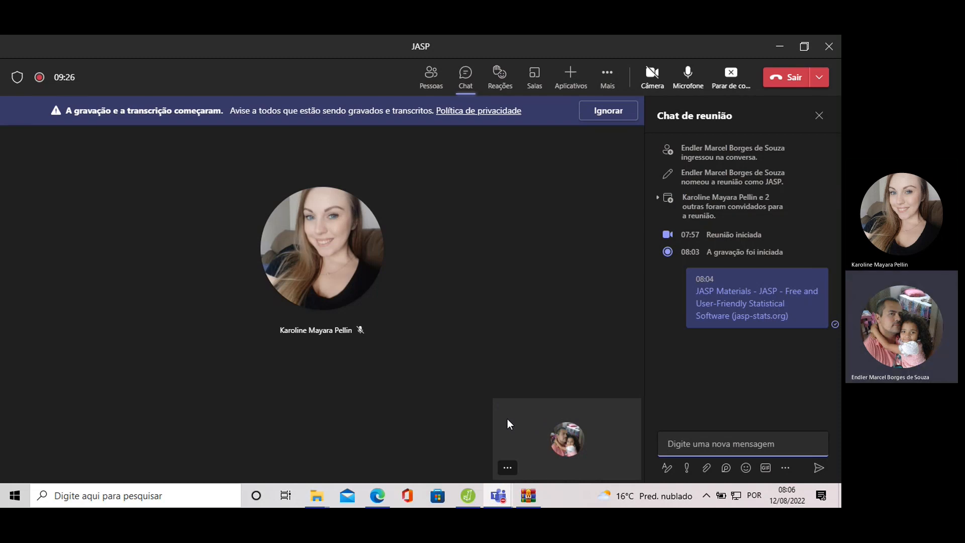
pyautogui.click(528, 495)
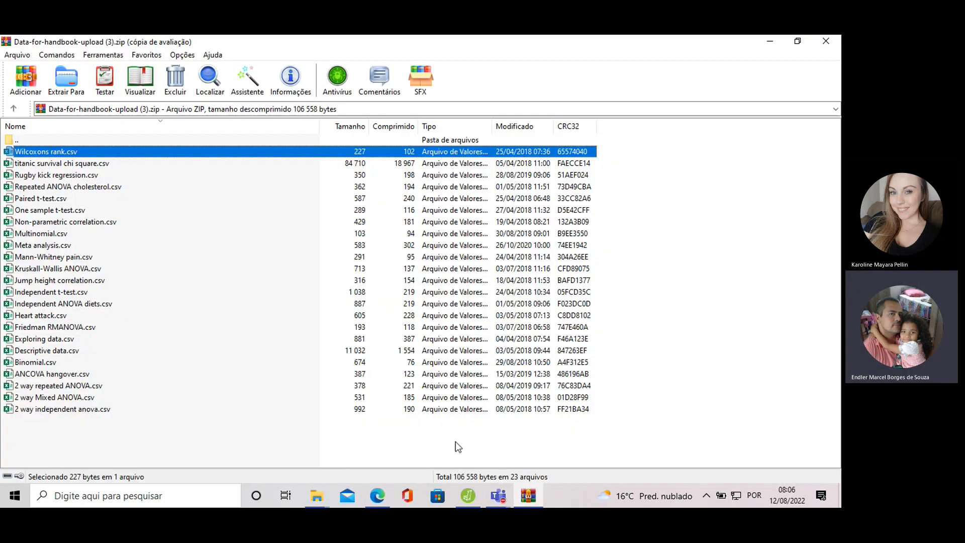
# Extract the whole data archive into the Apostilas folder on the desktop.
pyautogui.click(30, 141)
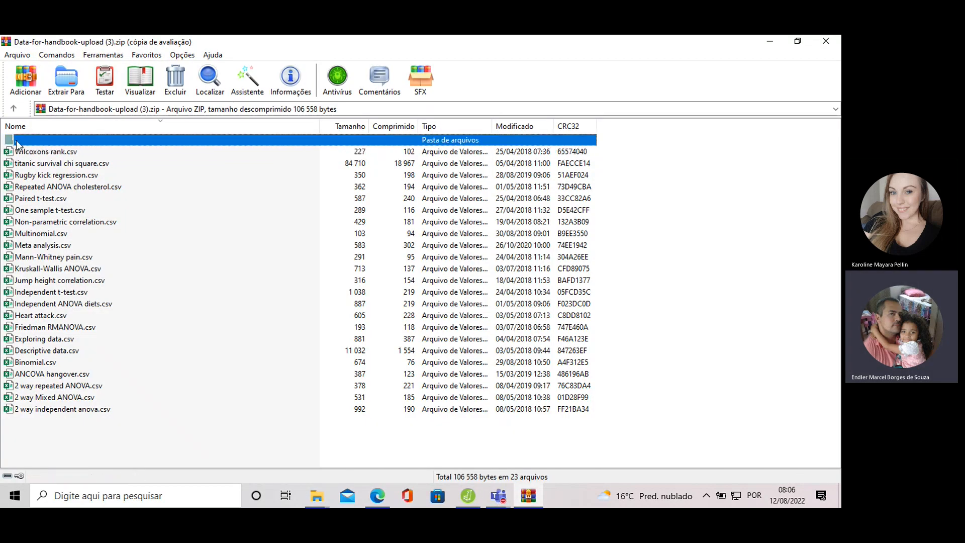
pyautogui.click(67, 83)
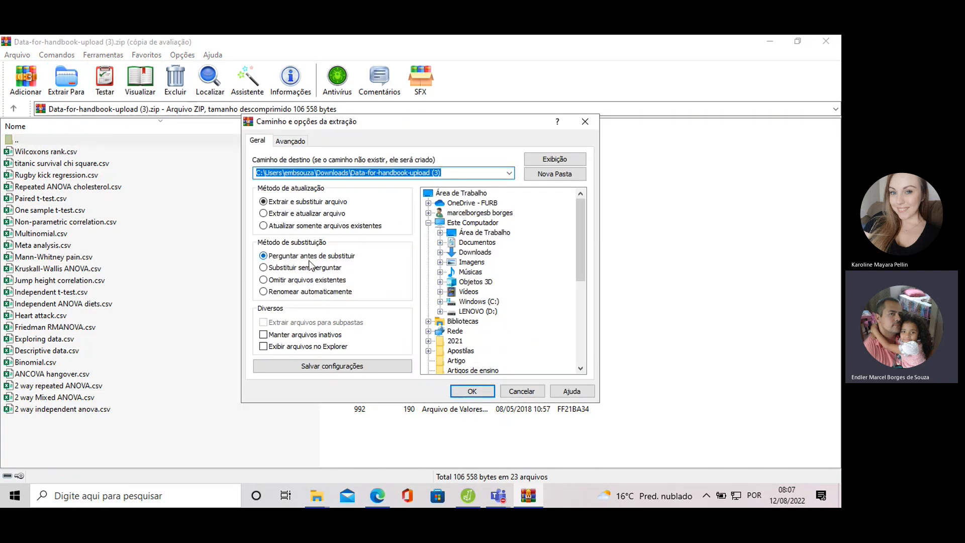
pyautogui.click(468, 351)
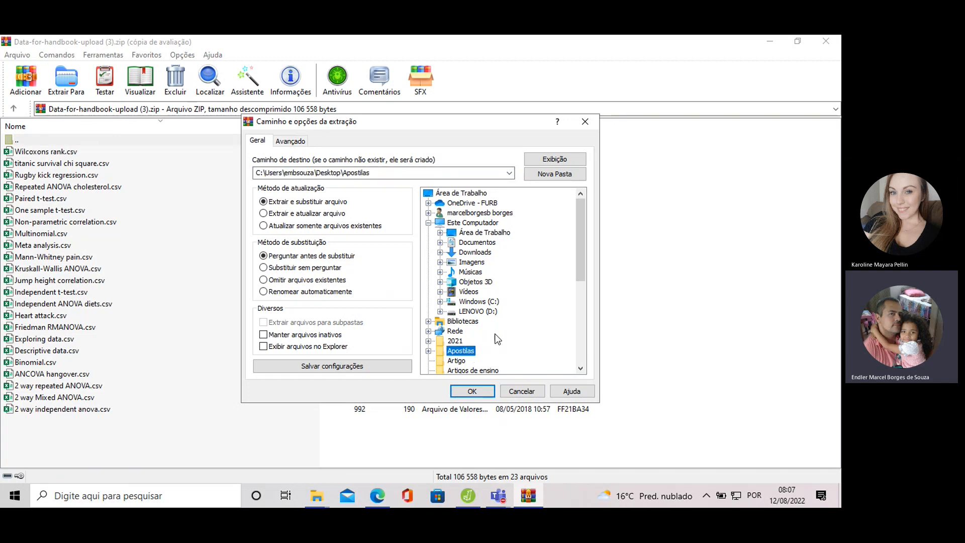
pyautogui.click(473, 391)
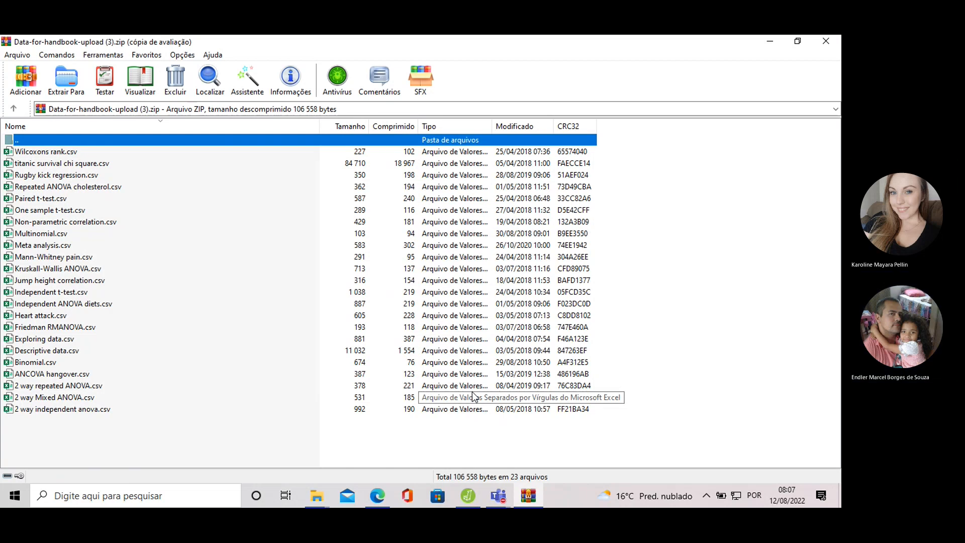
# Switch to File Explorer, open the desktop's Apostilas folder and reverse its modification-date sorting to list the oldest files first.
pyautogui.moveTo(321, 493)
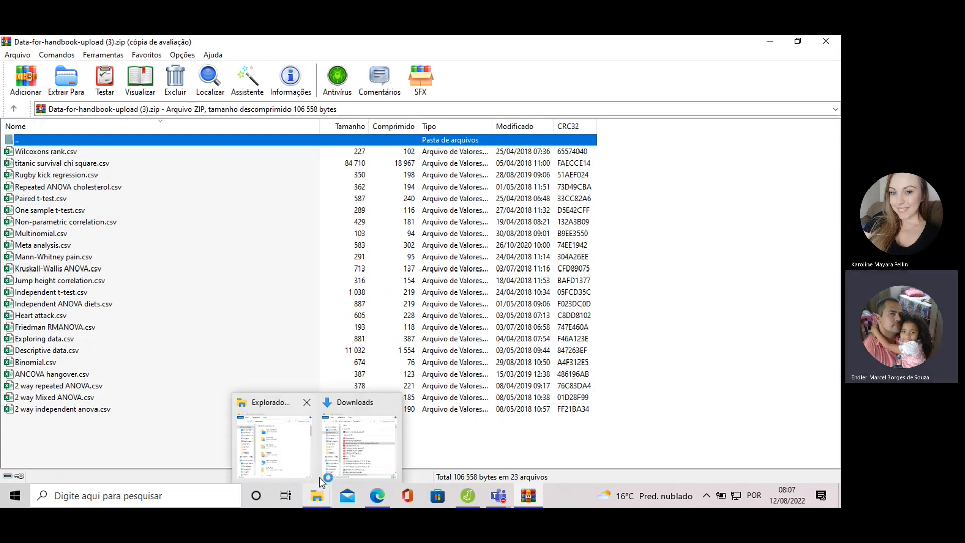
pyautogui.click(274, 442)
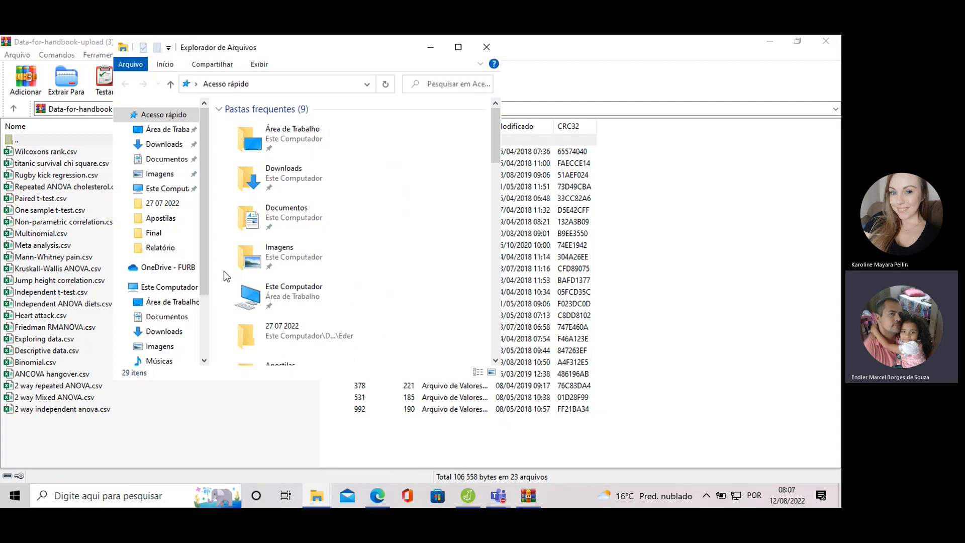
pyautogui.click(164, 132)
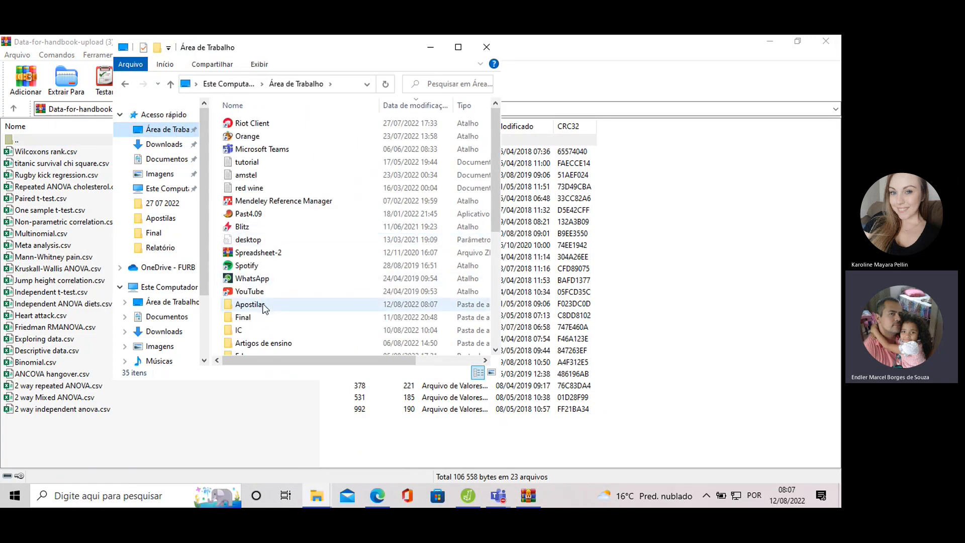
pyautogui.doubleClick(265, 305)
pyautogui.scroll(-12, 270, 217)
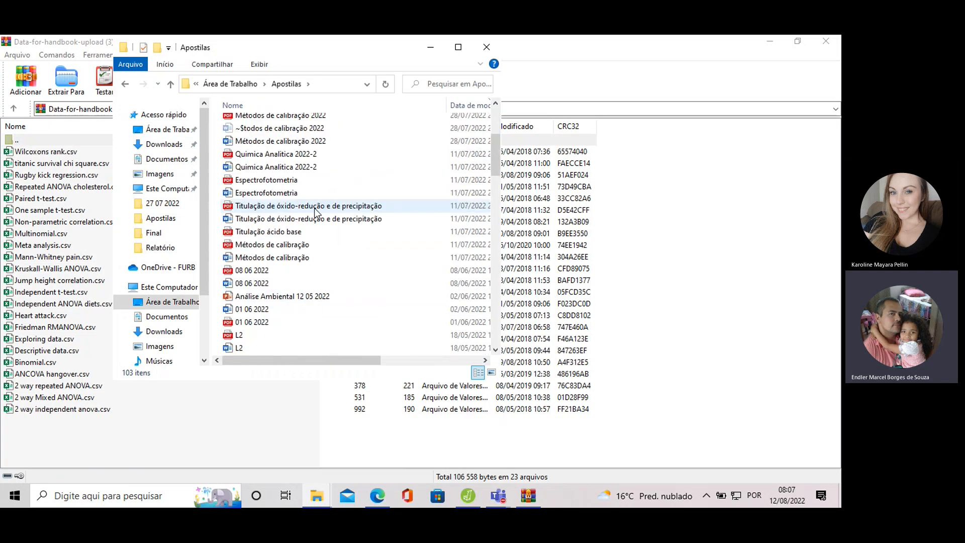
pyautogui.scroll(-13, 366, 211)
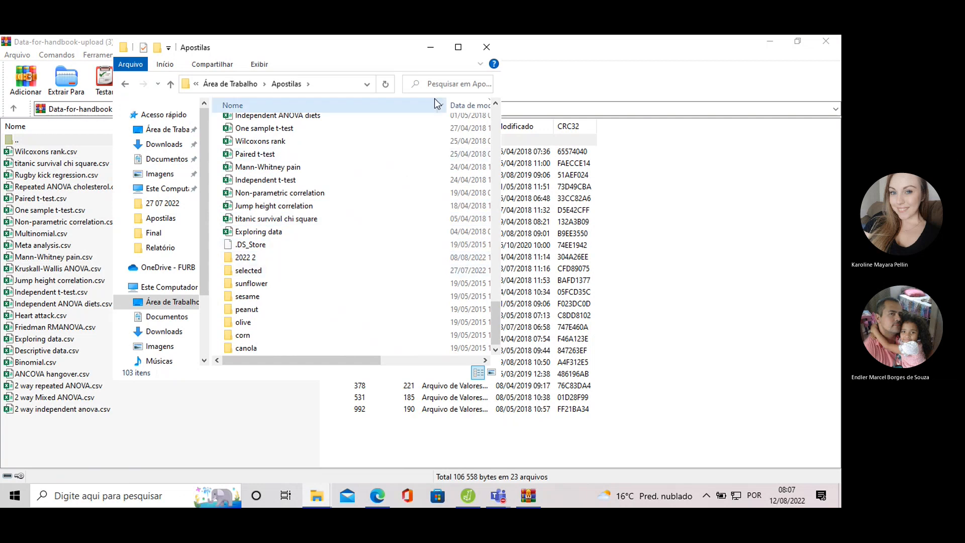
pyautogui.click(466, 106)
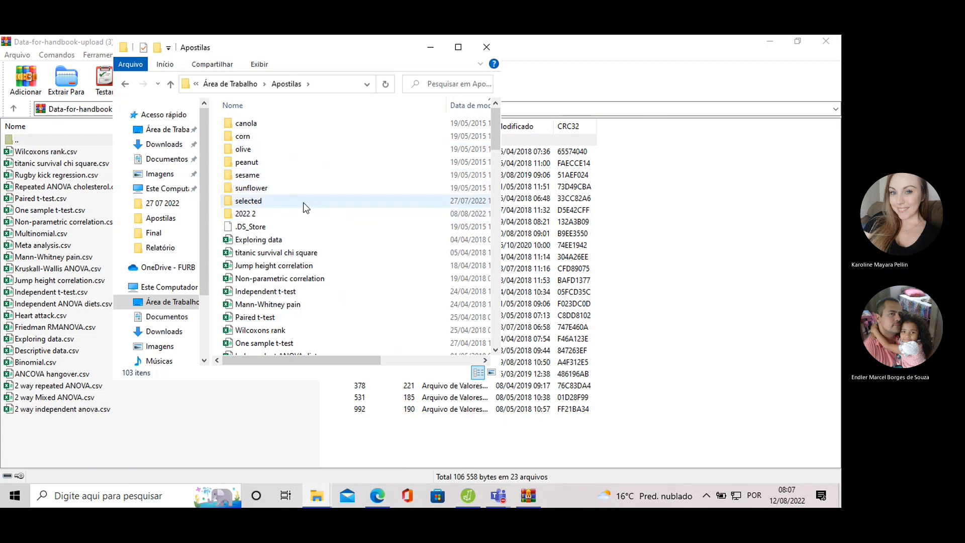
# Find the Exploring data file among the extracted CSVs, open it in Excel and examine its comma-separated values.
pyautogui.scroll(-2, 324, 201)
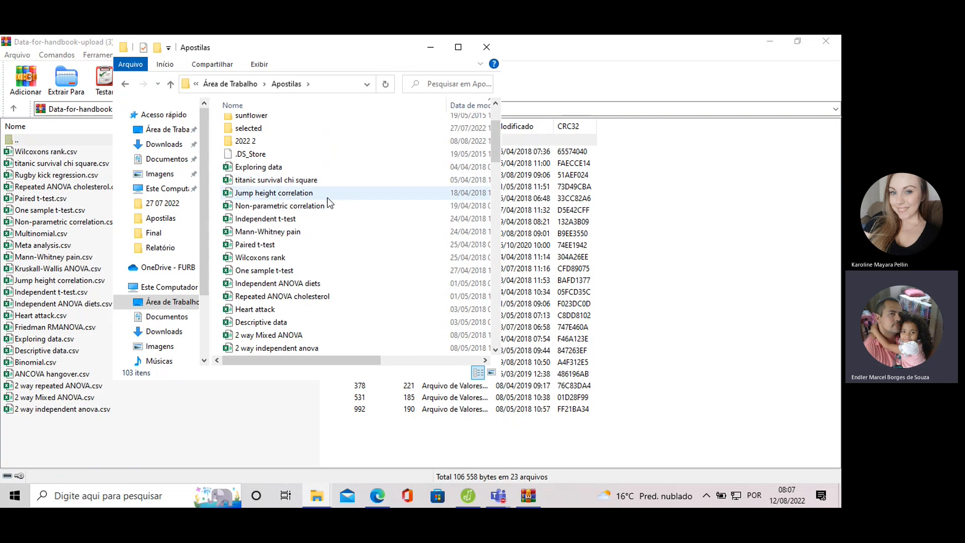
pyautogui.scroll(-1, 340, 191)
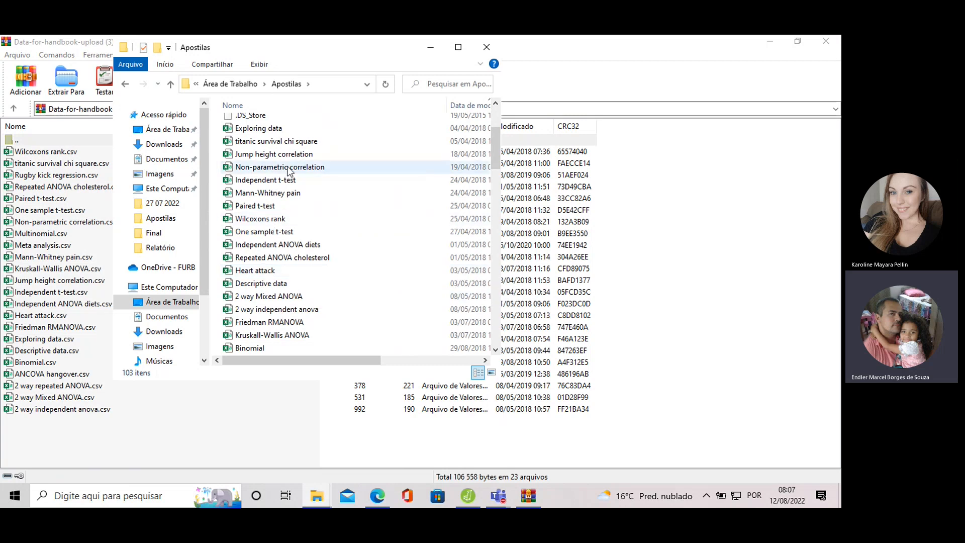
pyautogui.scroll(1, 286, 148)
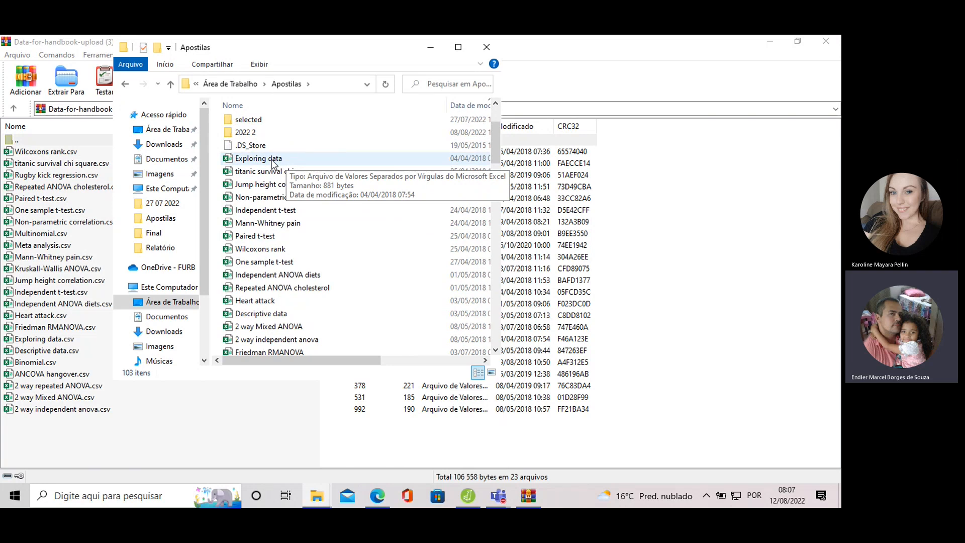
pyautogui.doubleClick(272, 161)
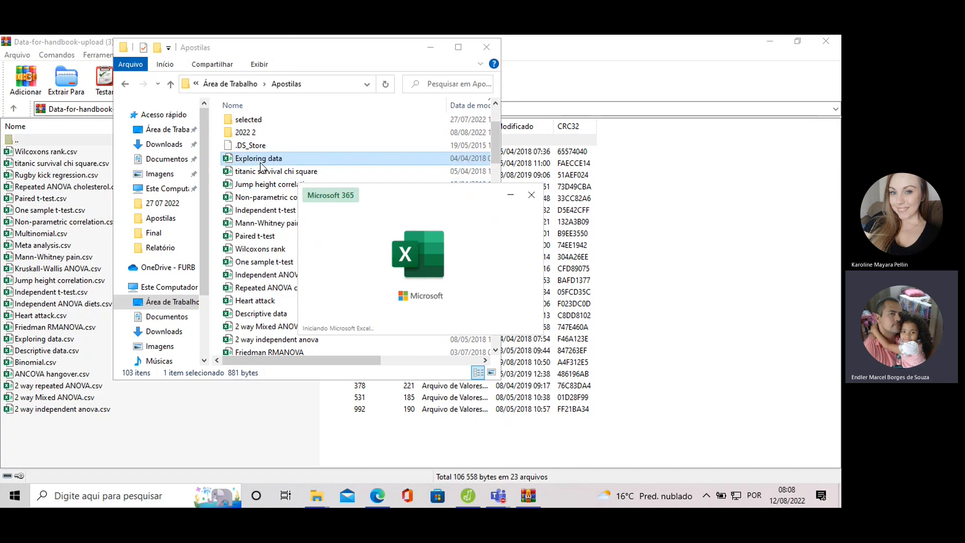
pyautogui.click(261, 173)
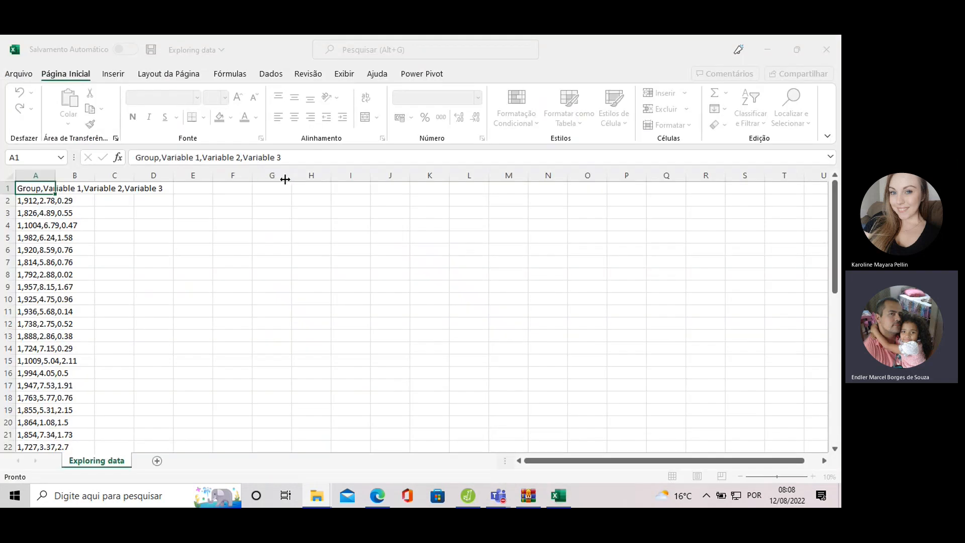
pyautogui.click(158, 249)
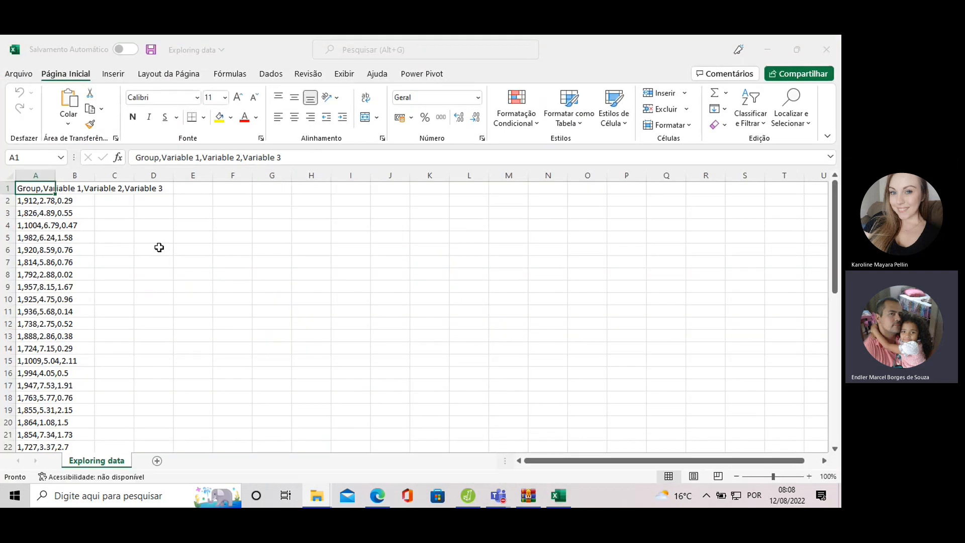
pyautogui.click(64, 211)
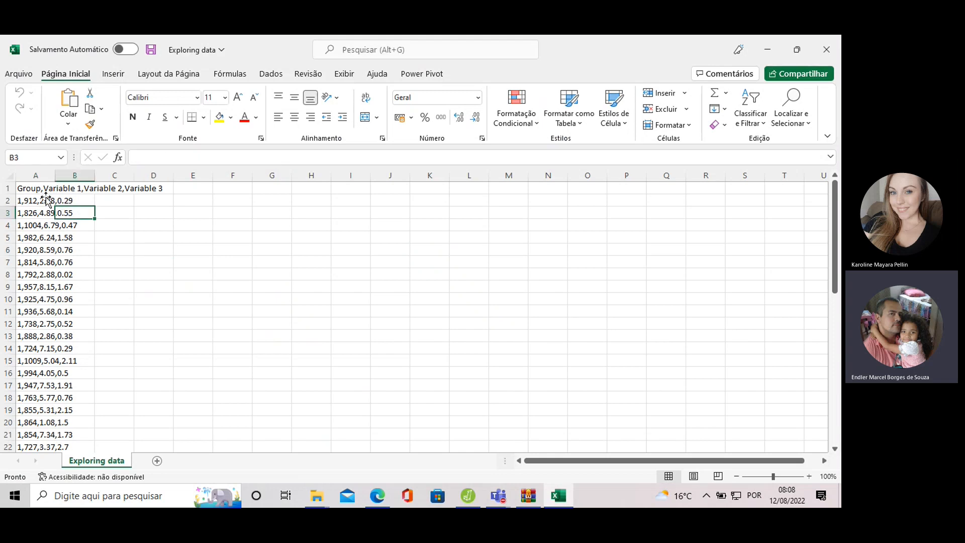
pyautogui.click(126, 201)
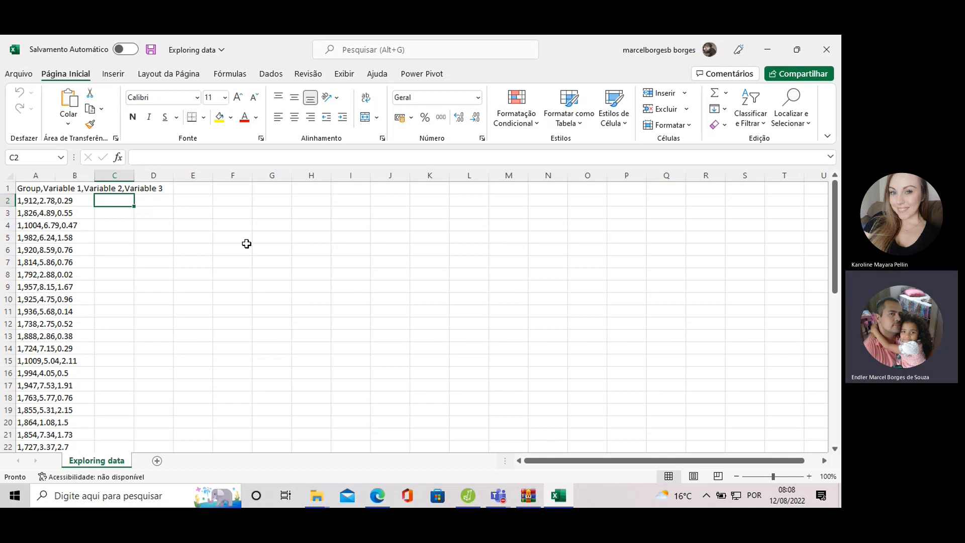
# Enter the sample values 1,92 in cell F3 and 2.78 in cell G3 to compare comma and point decimals.
pyautogui.click(239, 246)
pyautogui.click(240, 213)
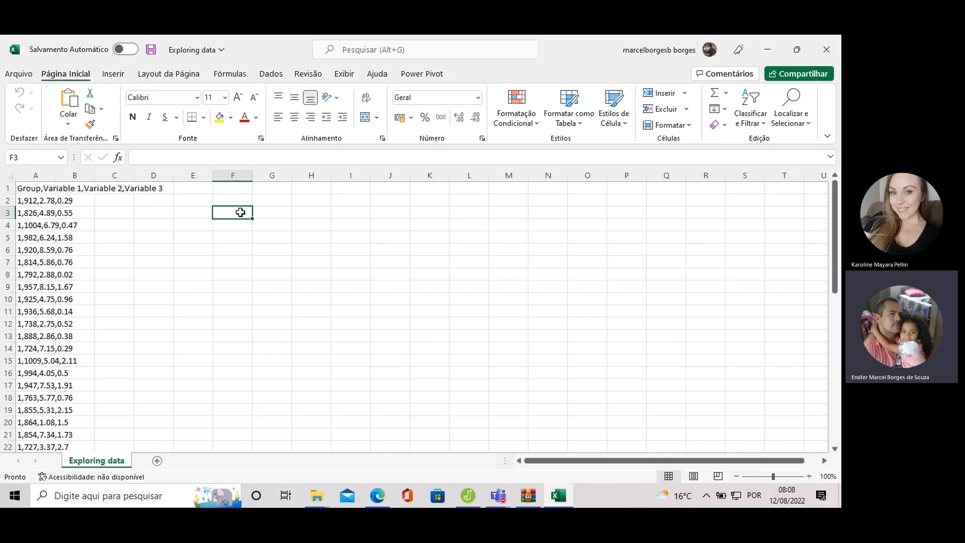
pyautogui.write('1,92')
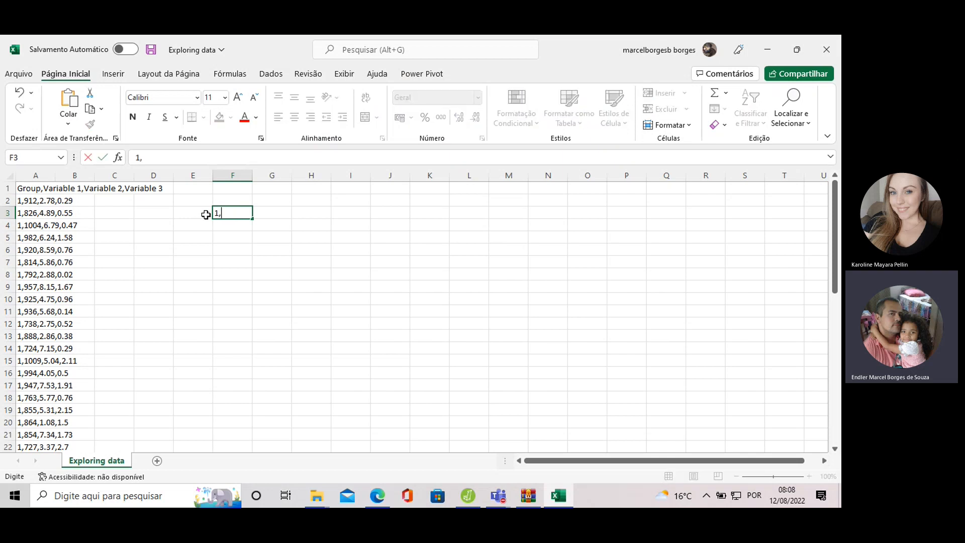
pyautogui.click(271, 212)
pyautogui.write('2.78')
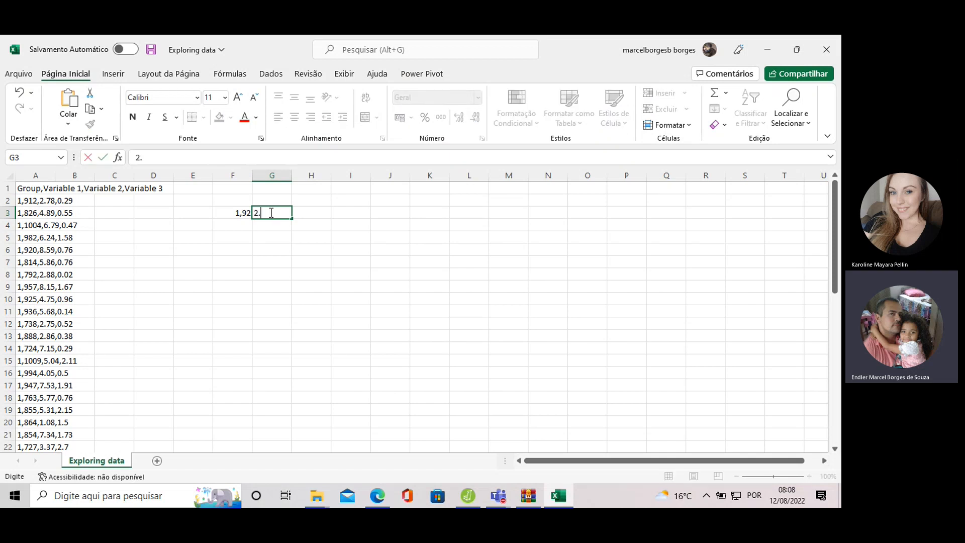
pyautogui.click(289, 251)
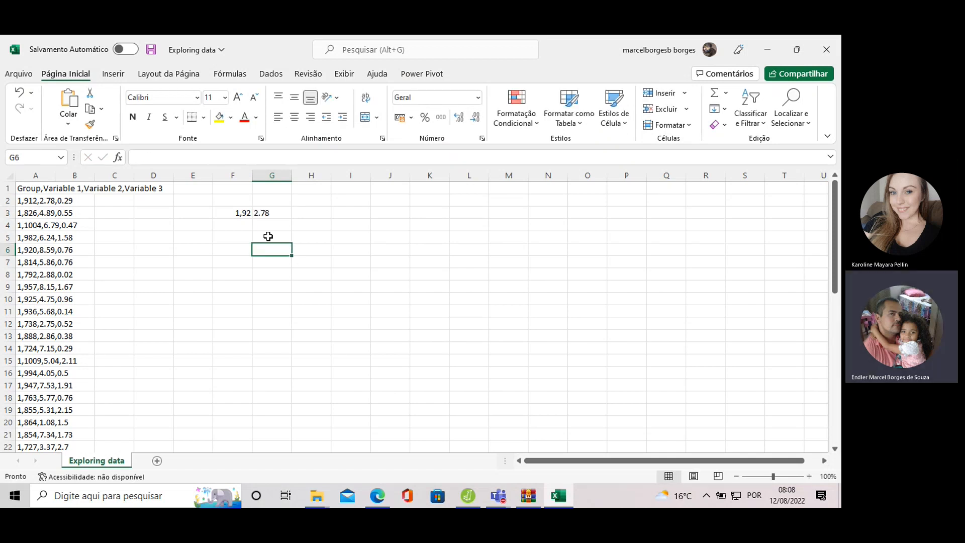
# Point out the values in row 2 and clear the sample numbers from cells F3 and G3.
pyautogui.moveTo(25, 200); pyautogui.dragTo(68, 200)
pyautogui.moveTo(241, 213); pyautogui.dragTo(265, 212)
pyautogui.press('Delete')
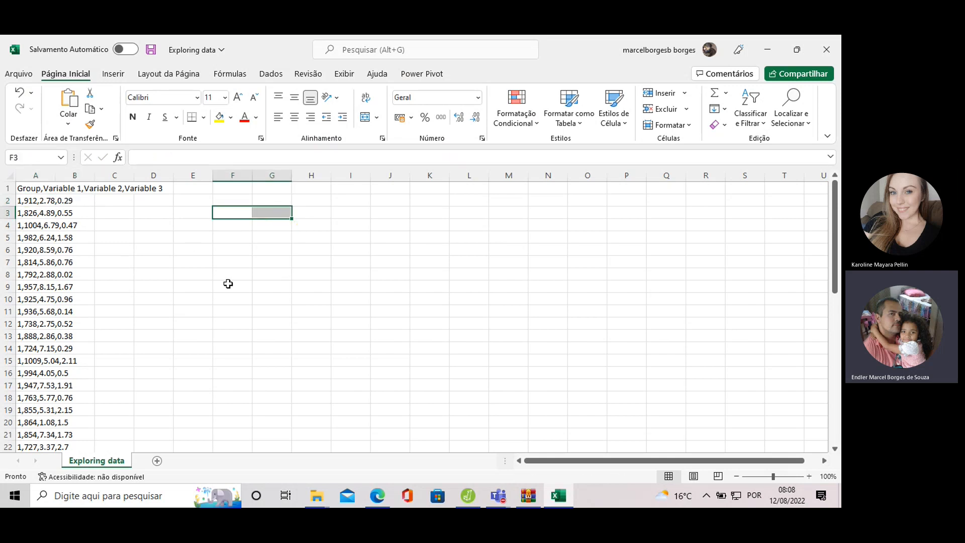
pyautogui.click(216, 262)
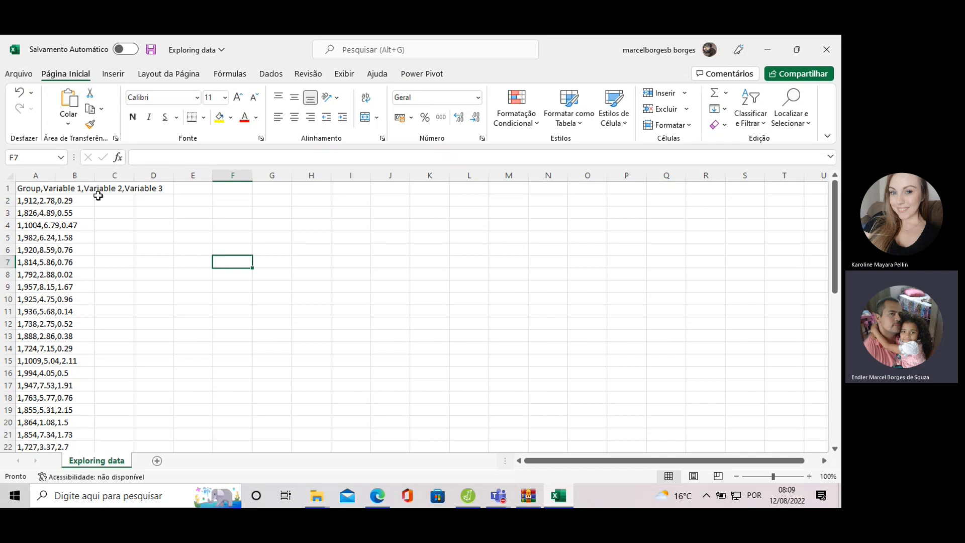
# Look through the file formats available for saving Exploring data, point out CSV UTF-8 and leave the format unchanged.
pyautogui.click(18, 76)
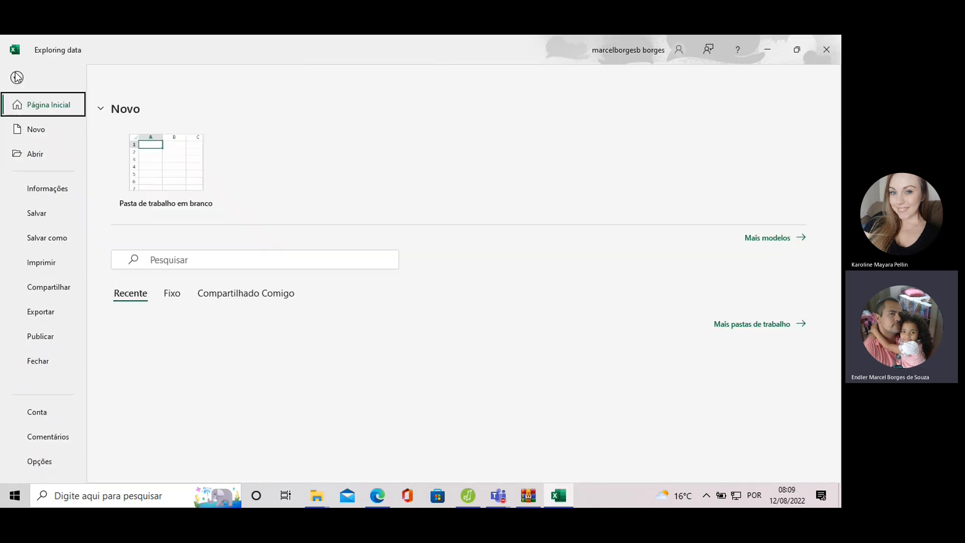
pyautogui.click(54, 240)
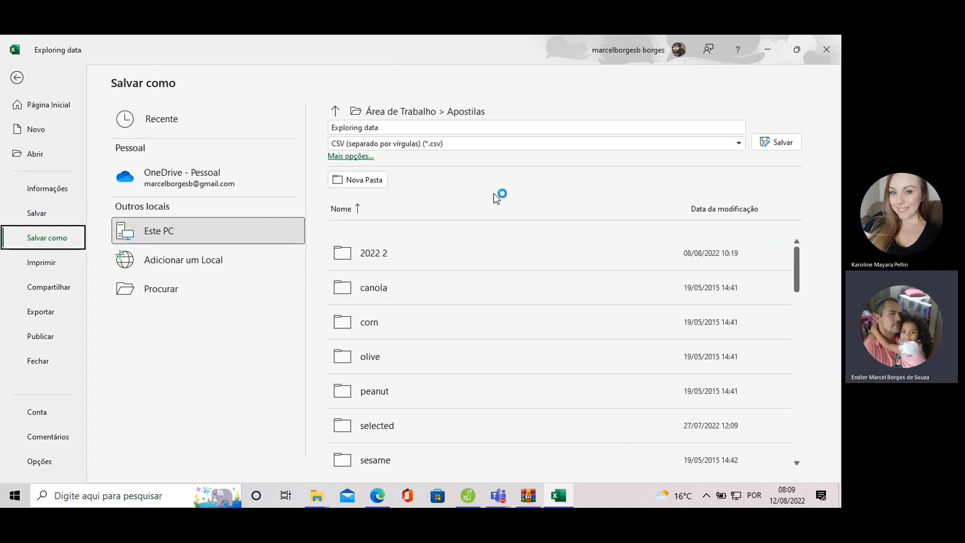
pyautogui.click(498, 149)
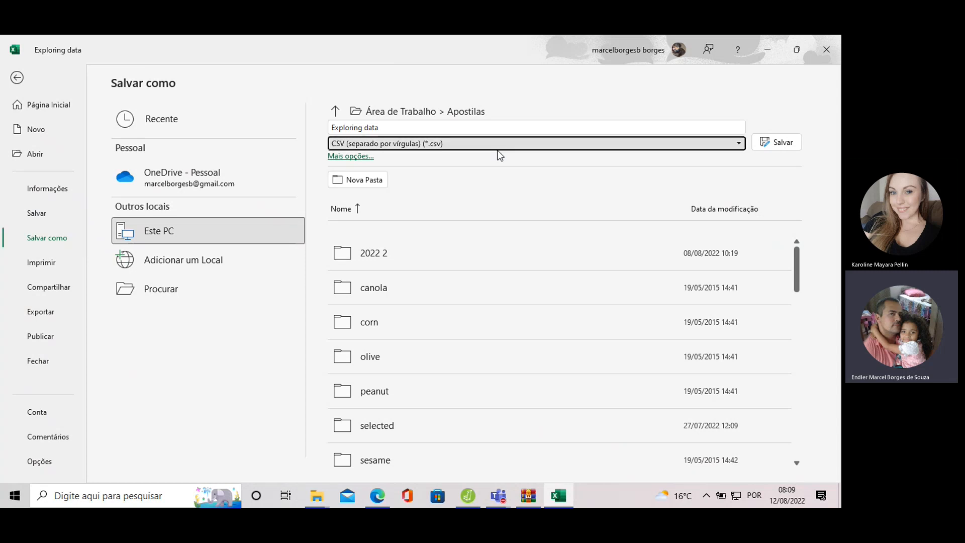
pyautogui.click(497, 149)
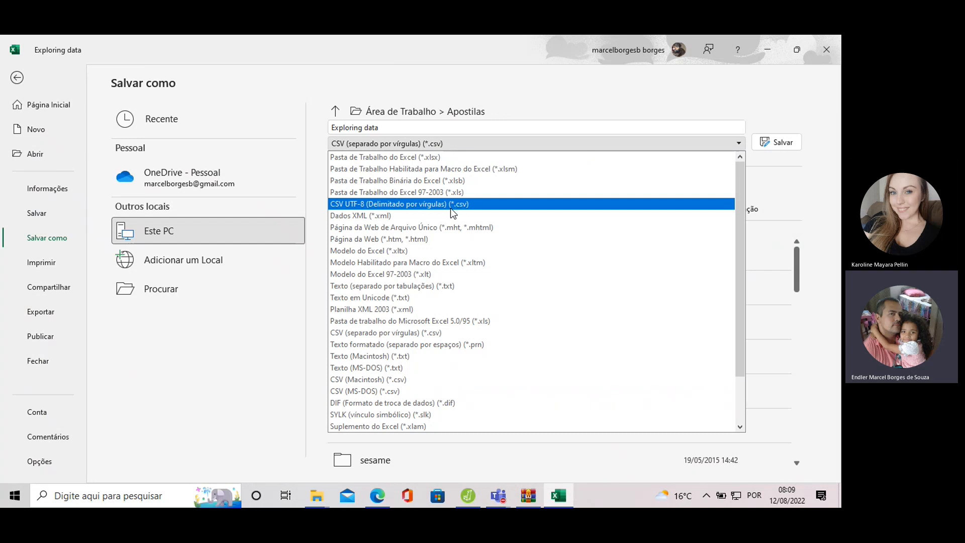
pyautogui.click(457, 52)
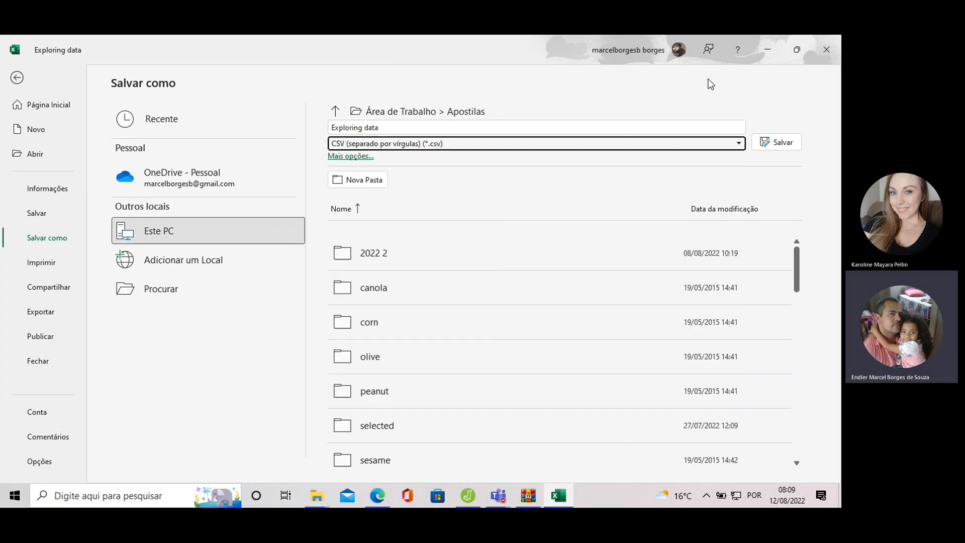
# Minimize the workbook, switch to JASP and maximize its welcome window.
pyautogui.click(766, 60)
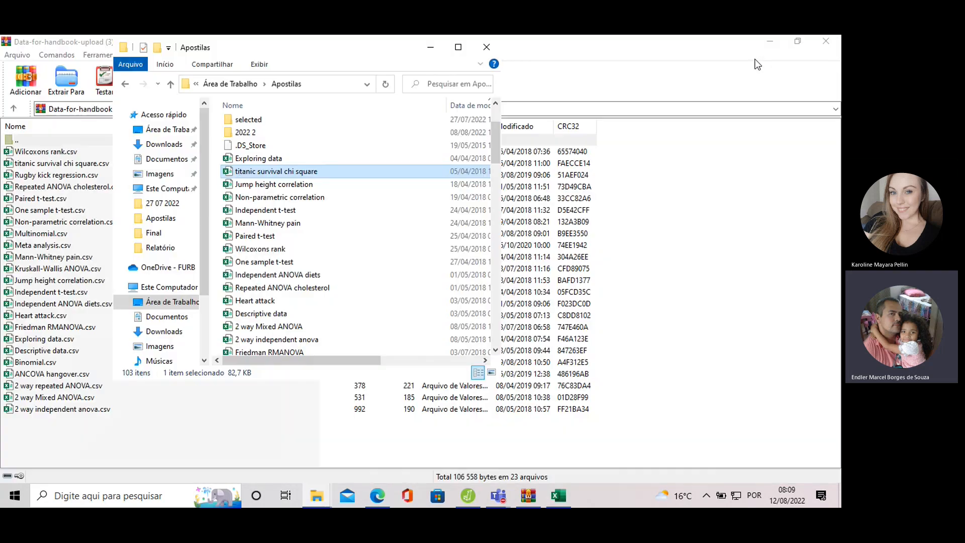
pyautogui.click(467, 497)
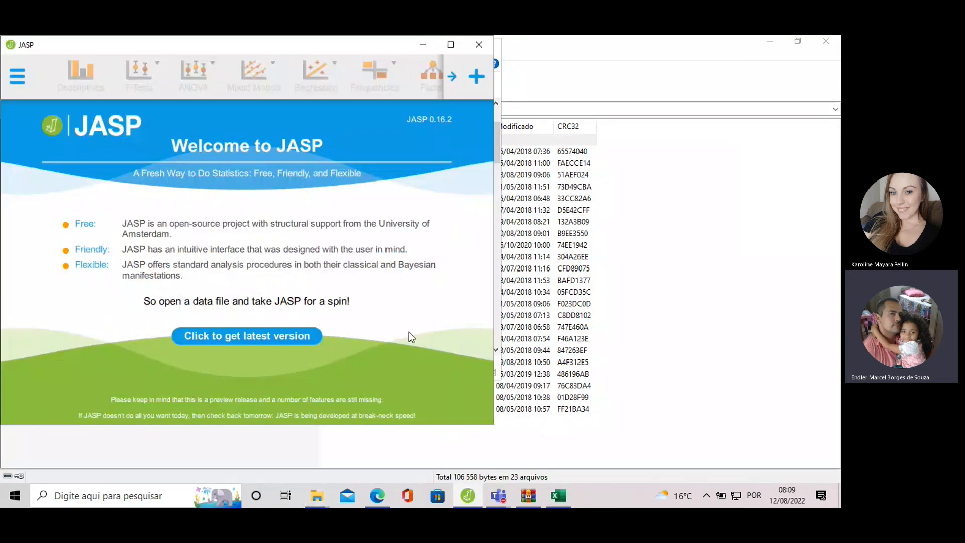
pyautogui.click(448, 48)
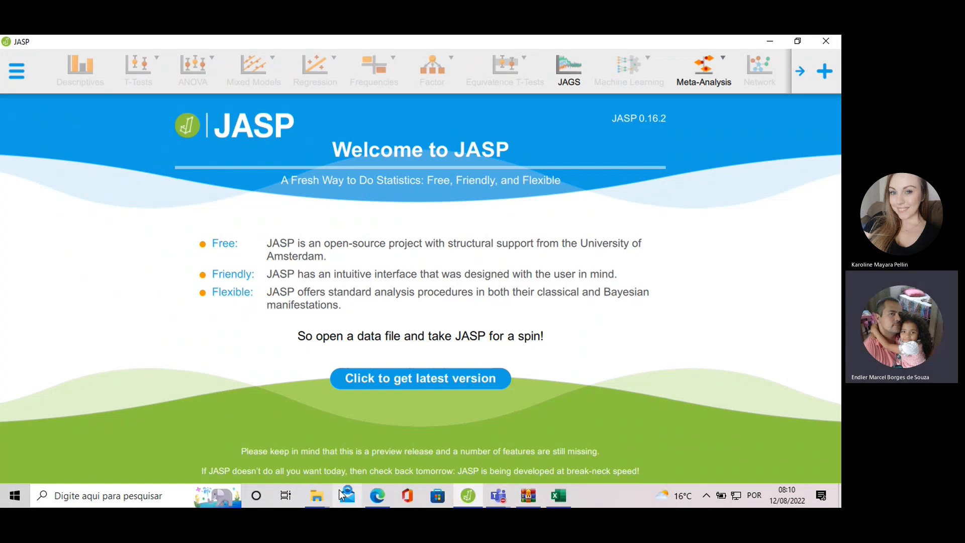
# Switch to the JASP students' guide PDF in Edge and point out England injuries.csv in the Data Handling section.
pyautogui.click(381, 491)
pyautogui.click(15, 114)
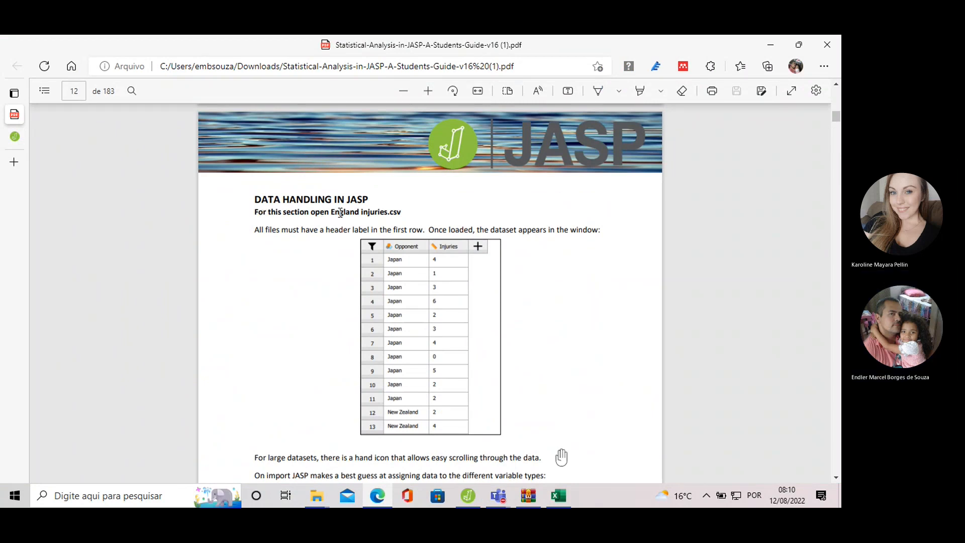
pyautogui.moveTo(331, 211); pyautogui.dragTo(385, 211)
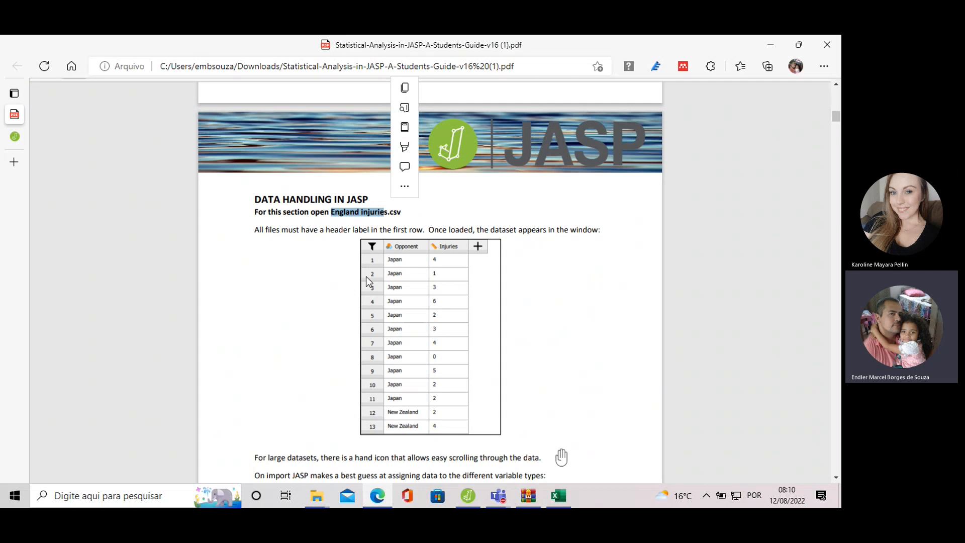
pyautogui.click(310, 226)
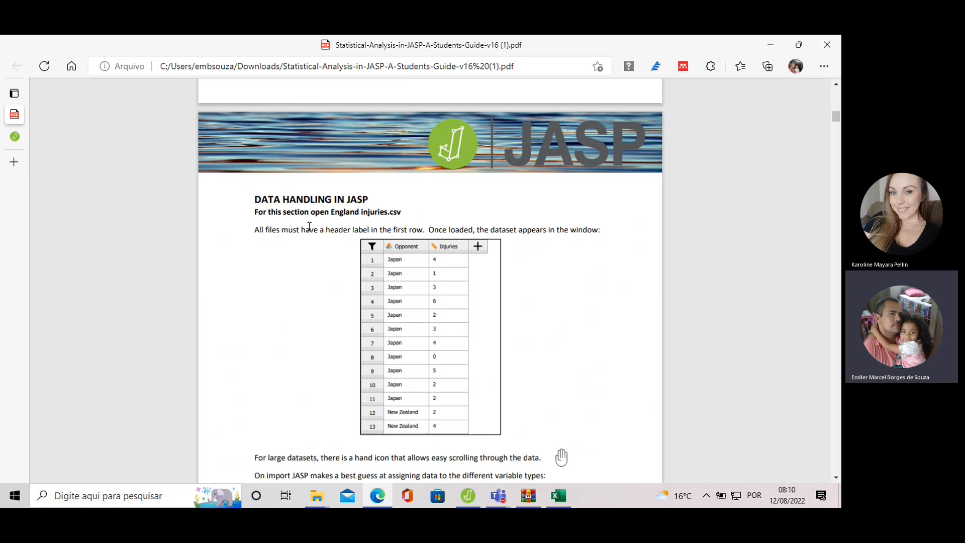
# Look back through the guide from the Data Handling section to the Save/Save as and Preferences explanations.
pyautogui.scroll(-1, 300, 201)
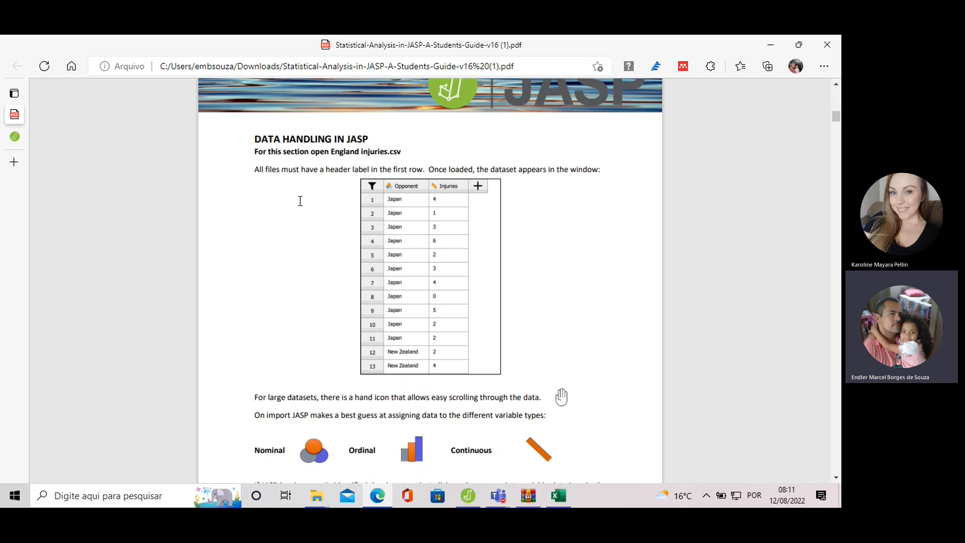
pyautogui.scroll(2, 324, 281)
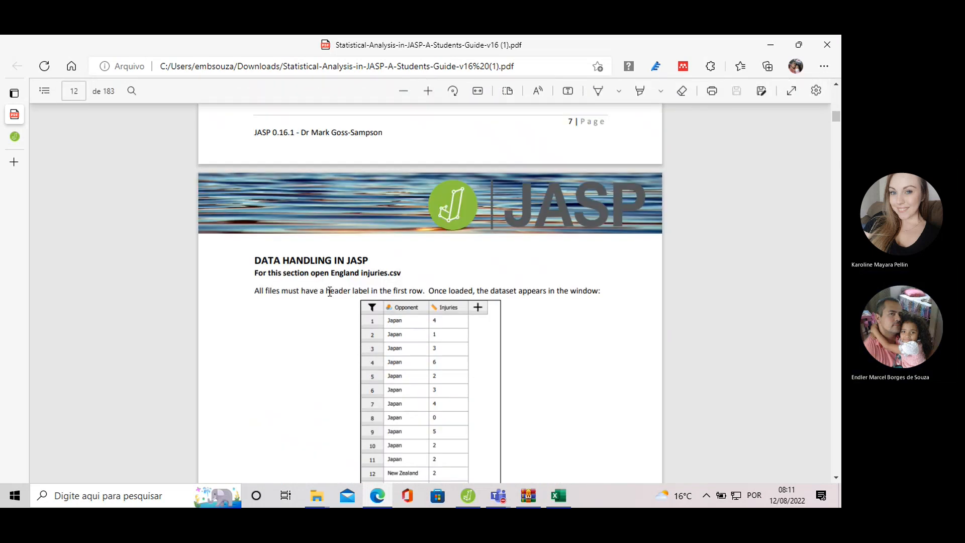
pyautogui.scroll(2, 328, 294)
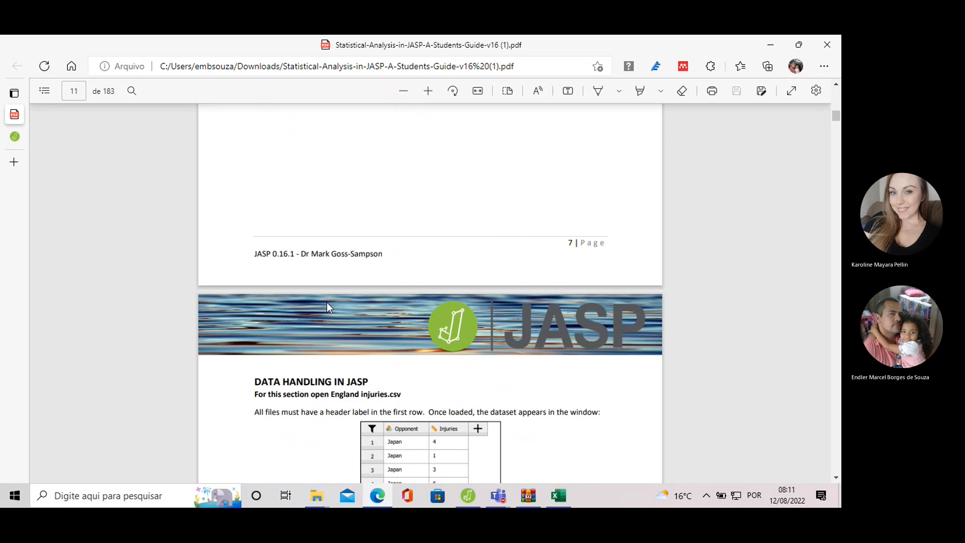
pyautogui.scroll(5, 331, 310)
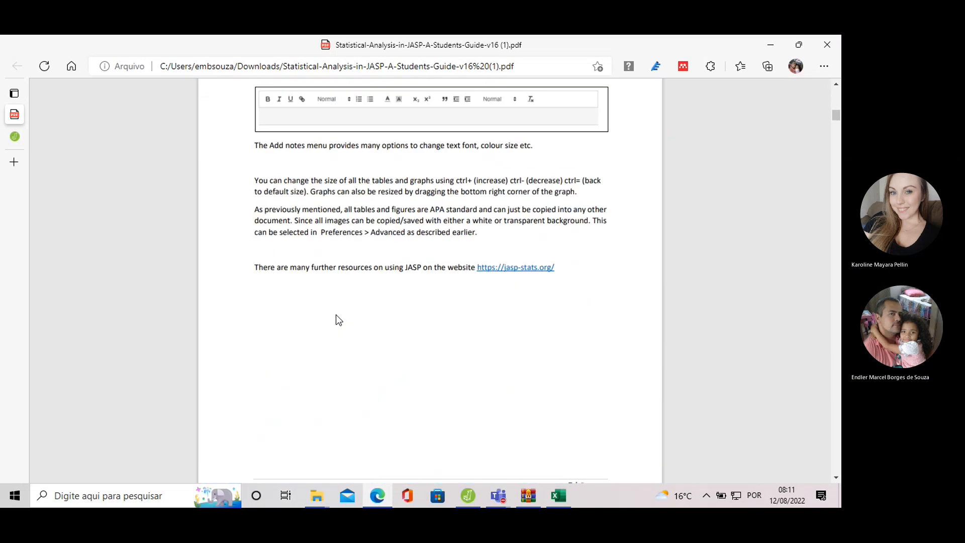
pyautogui.scroll(10, 336, 316)
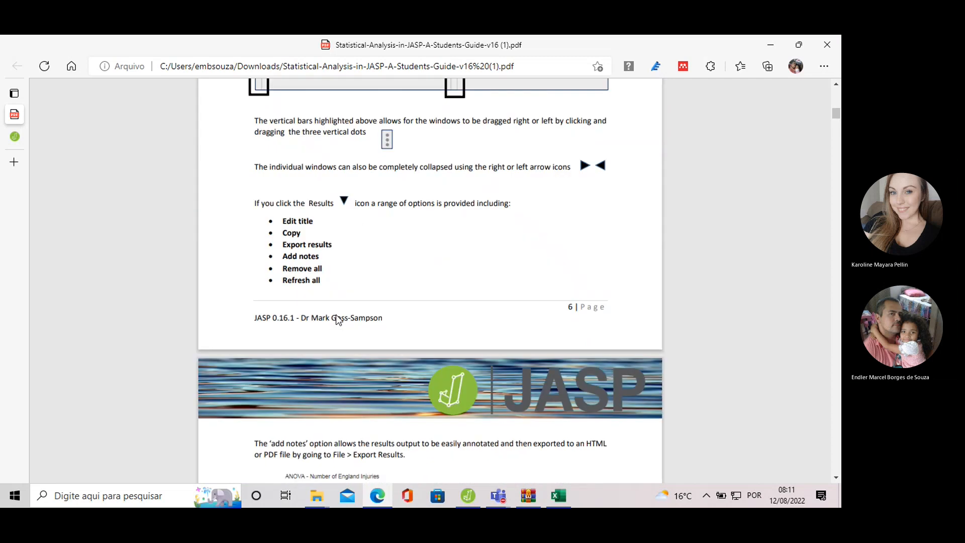
pyautogui.scroll(15, 336, 320)
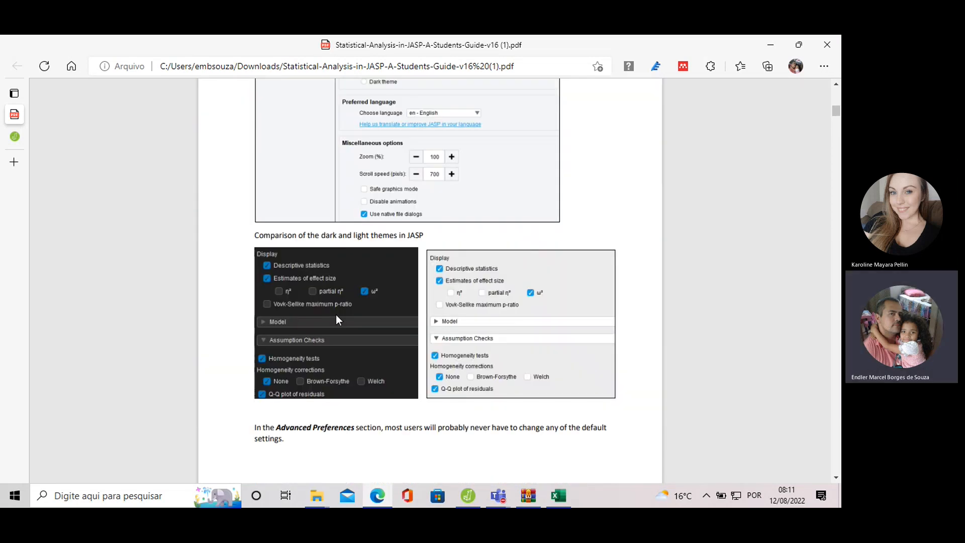
pyautogui.scroll(10, 336, 315)
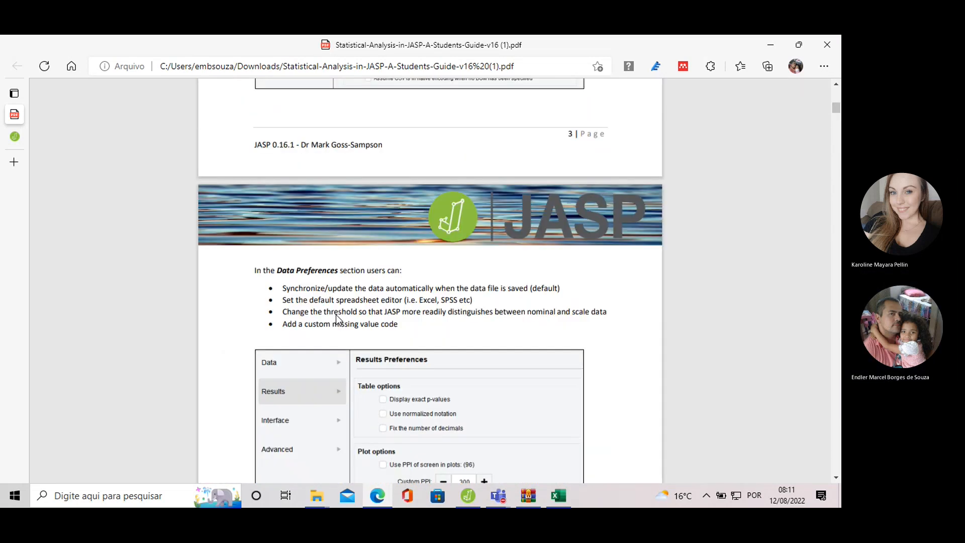
pyautogui.scroll(12, 336, 314)
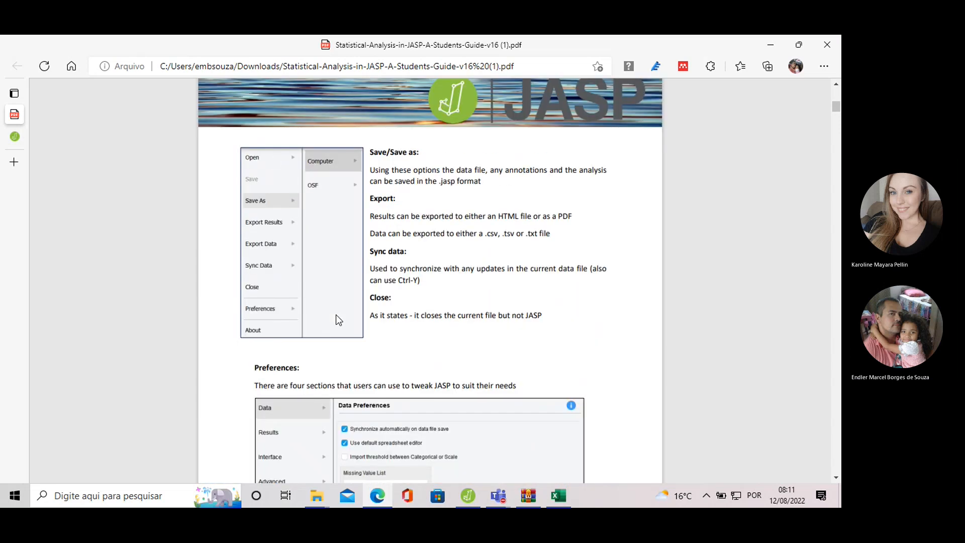
# Browse forward through the guide, past data filtering and the JASP Analysis Menu, to the Descriptive Statistics section.
pyautogui.scroll(-15, 336, 315)
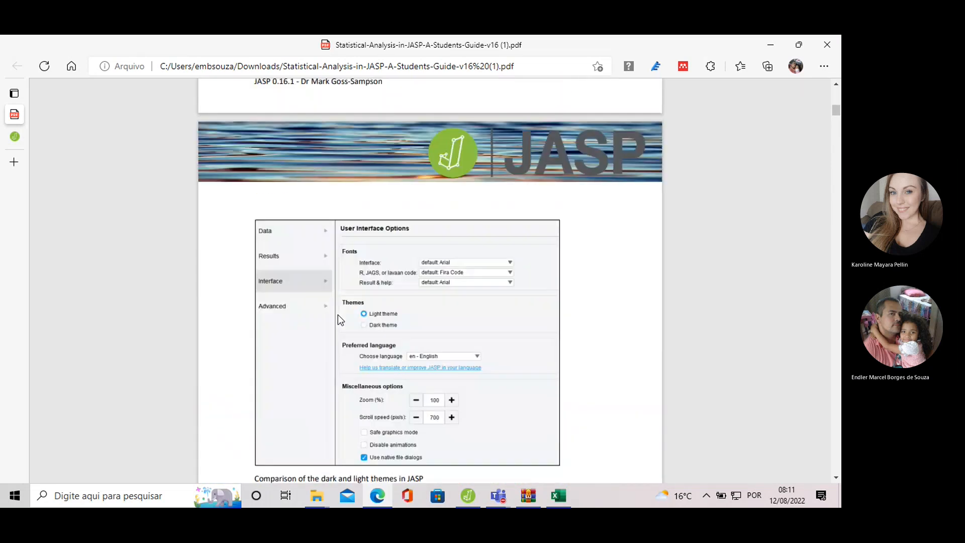
pyautogui.scroll(-15, 340, 314)
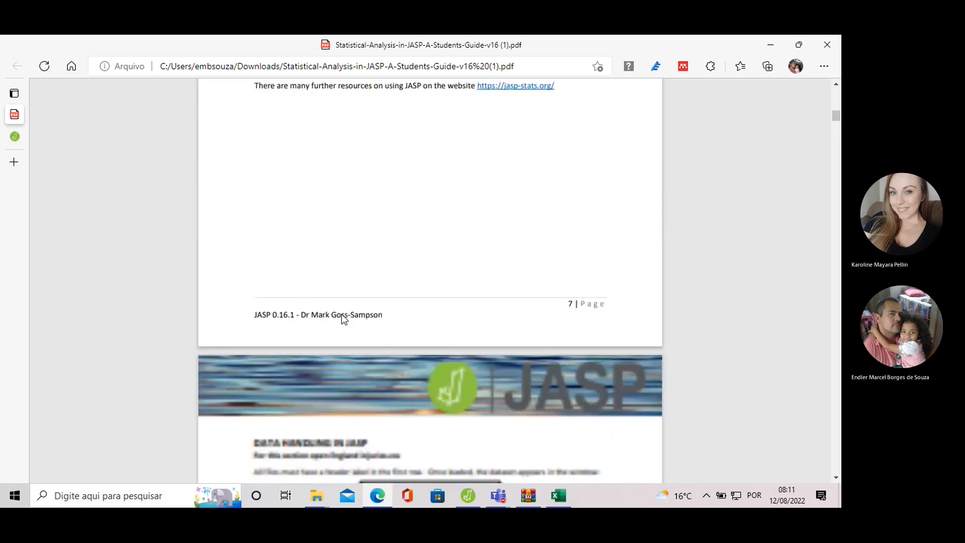
pyautogui.scroll(-15, 341, 316)
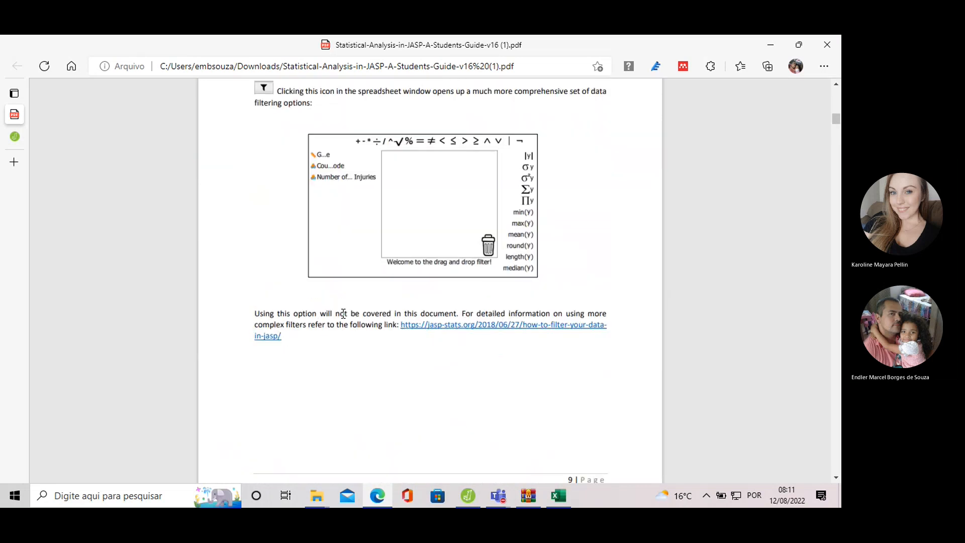
pyautogui.scroll(-10, 344, 314)
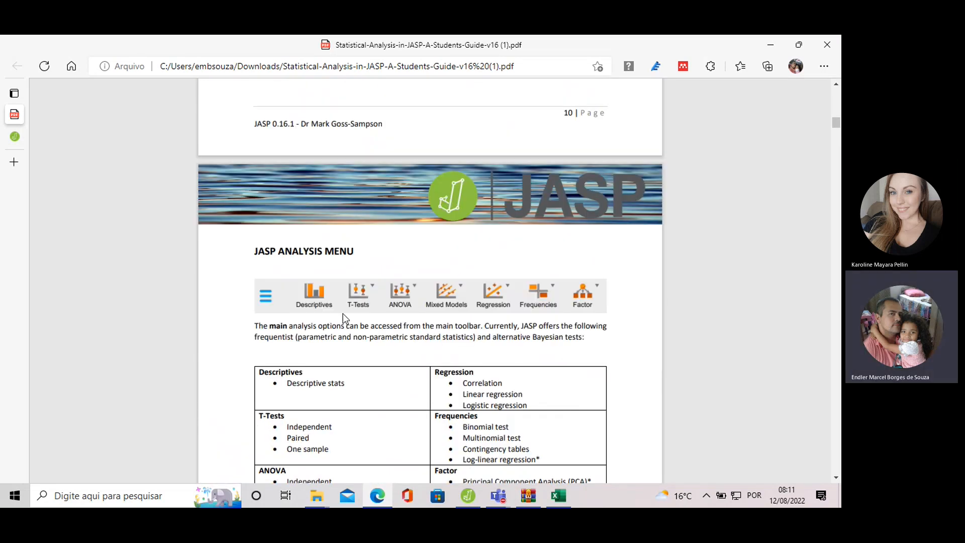
pyautogui.scroll(-20, 344, 316)
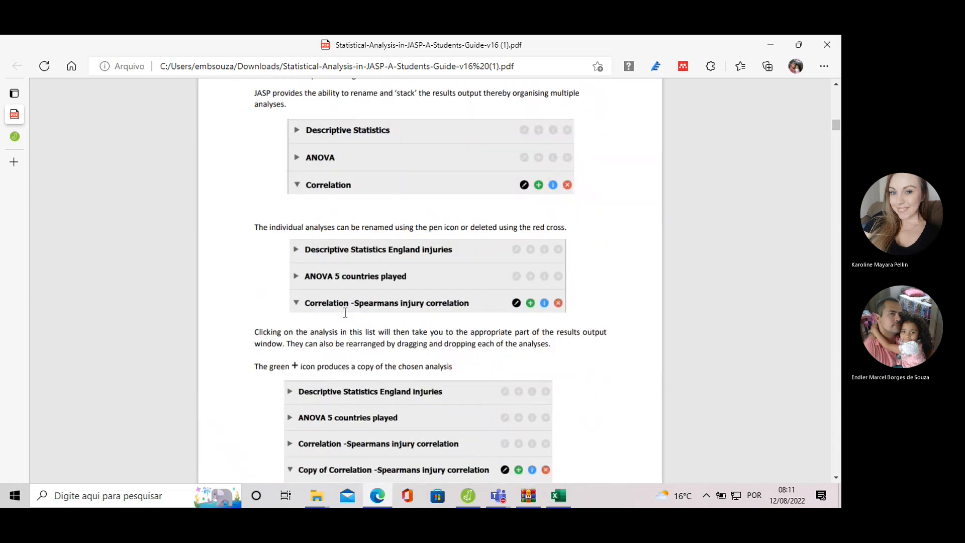
pyautogui.scroll(-12, 345, 316)
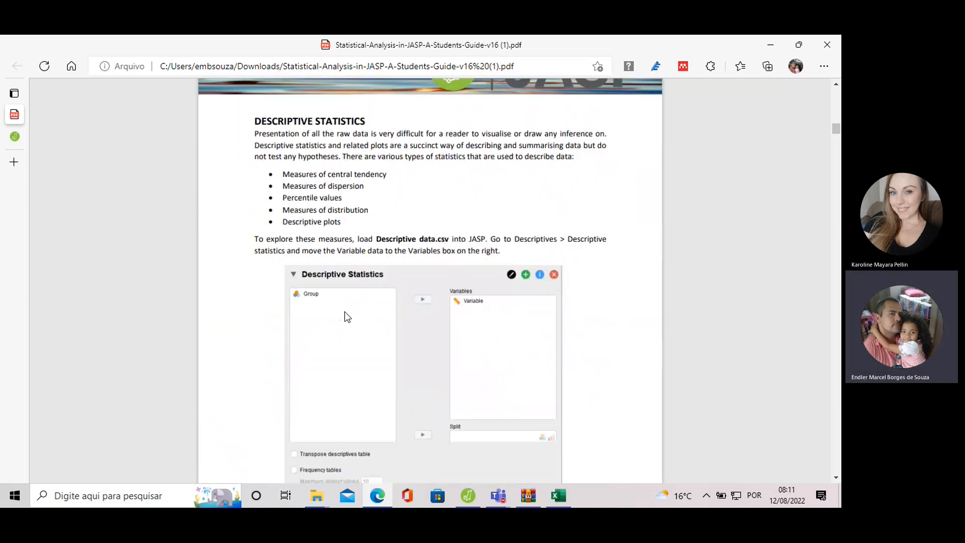
# Examine the Descriptive Statistics introduction and its list of measures, pointing out the section heading by selecting it.
pyautogui.scroll(4, 346, 316)
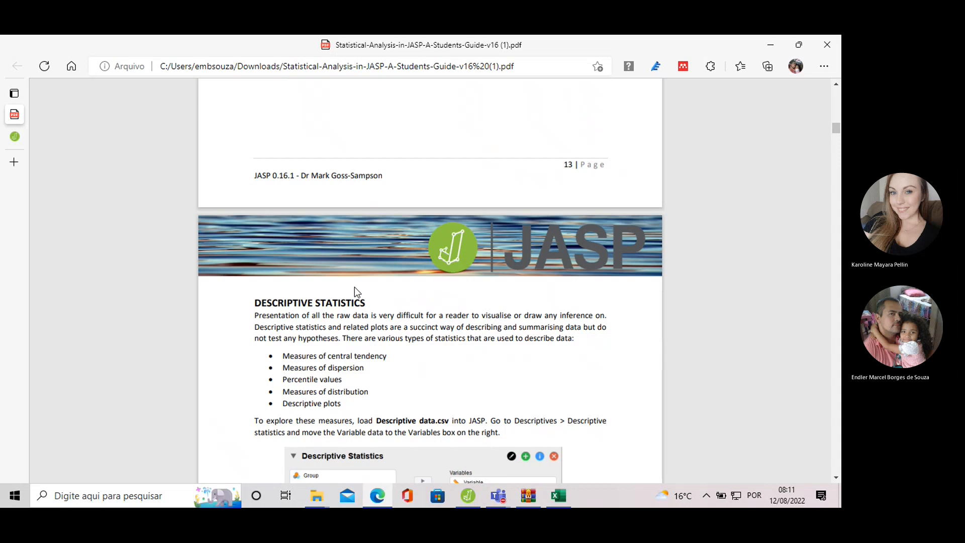
pyautogui.scroll(-3, 357, 284)
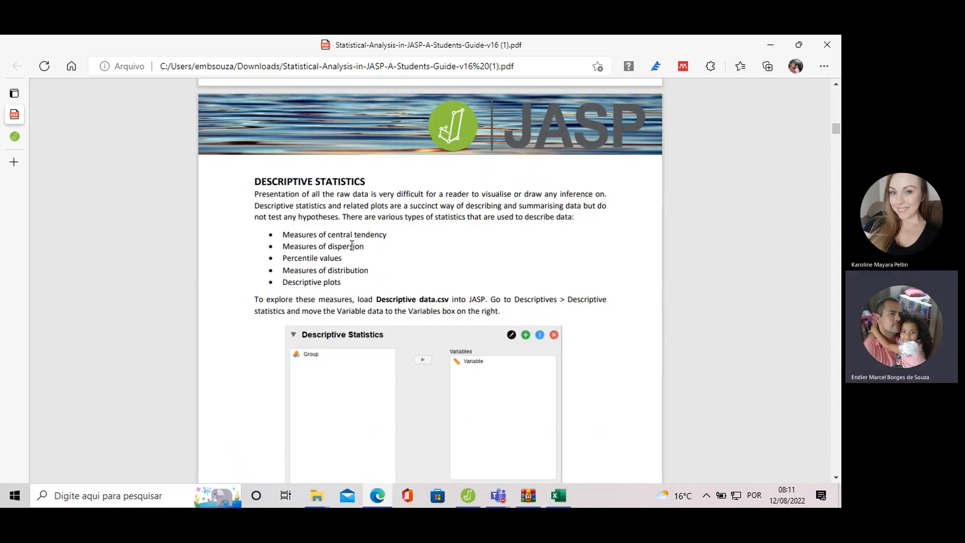
pyautogui.scroll(-2, 360, 279)
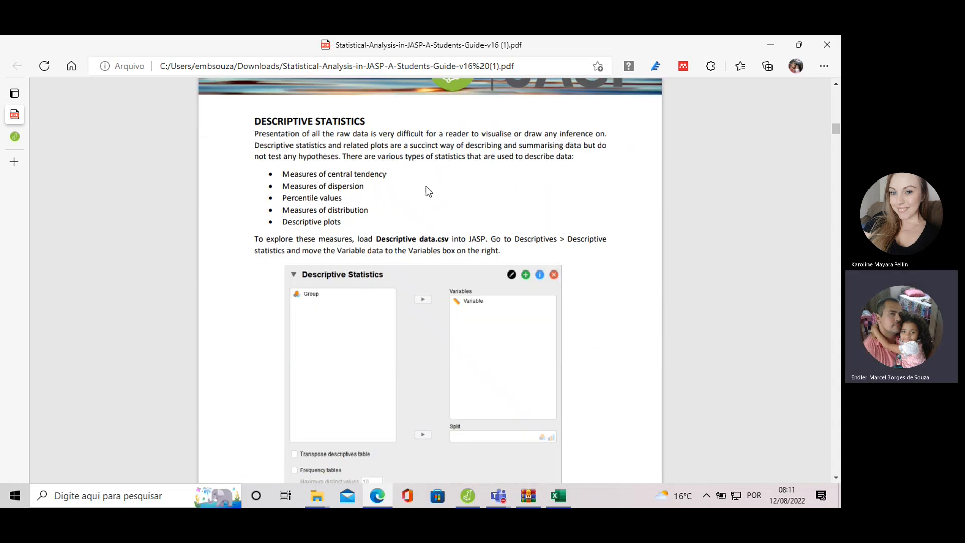
pyautogui.scroll(2, 416, 201)
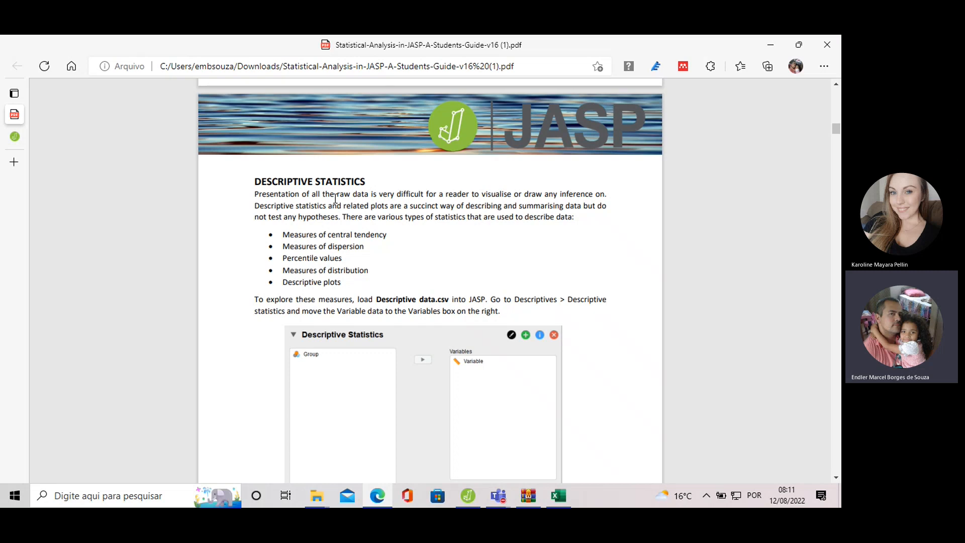
pyautogui.moveTo(255, 182); pyautogui.dragTo(364, 182)
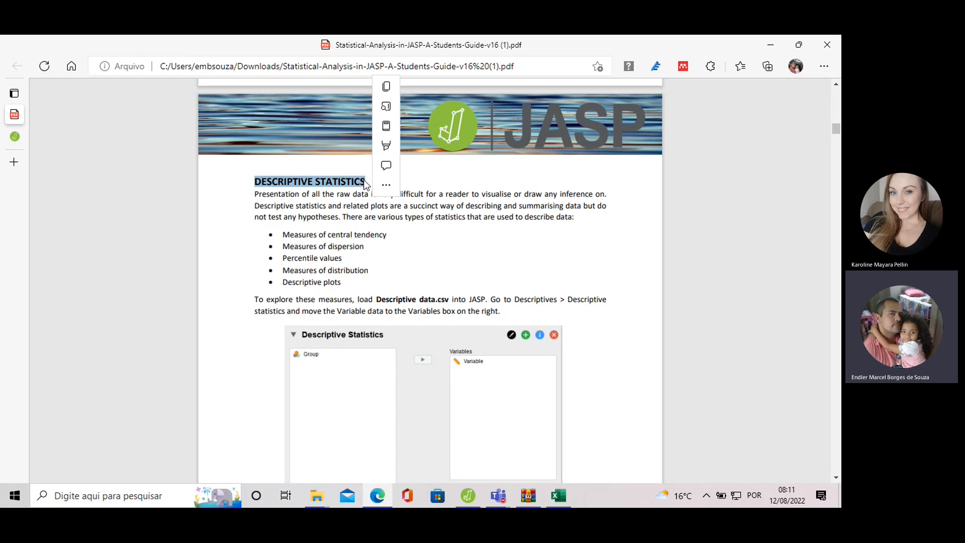
pyautogui.click(357, 218)
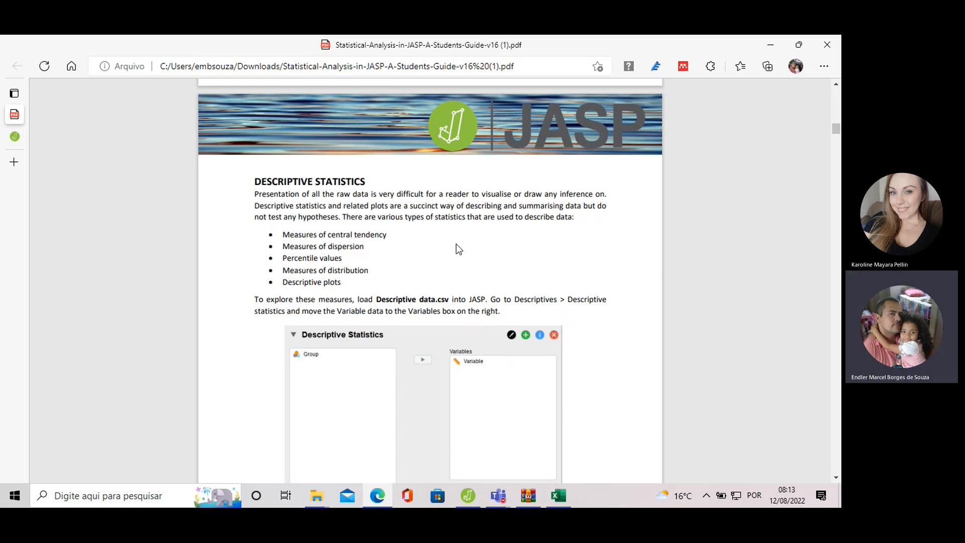
pyautogui.scroll(-1, 345, 217)
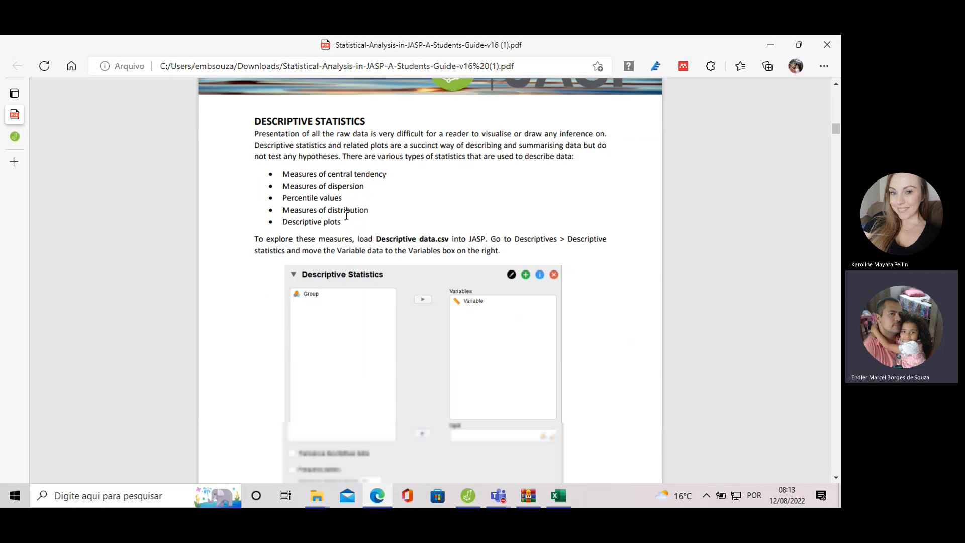
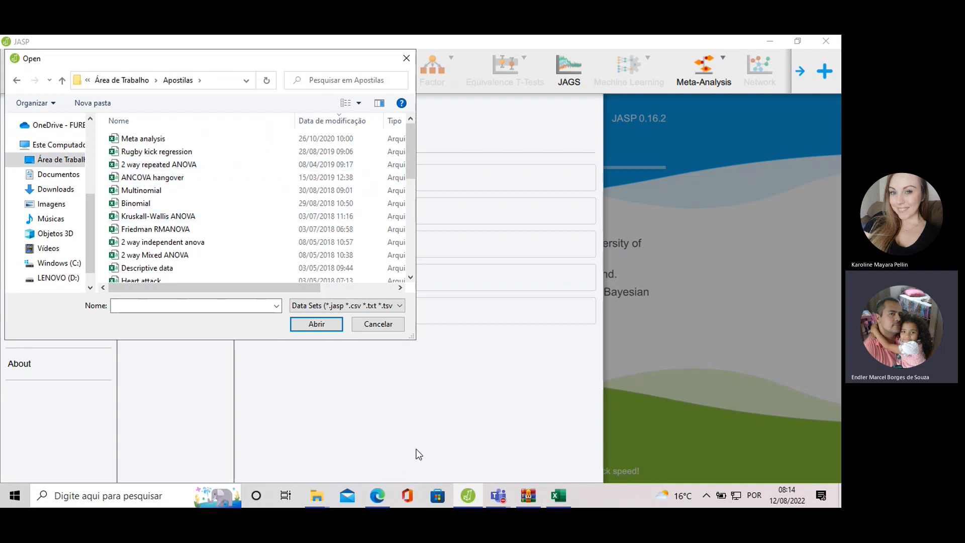
# Check the guide in Edge for the required file, return to JASP and open Descriptive data from the Apostilas folder.
pyautogui.click(378, 495)
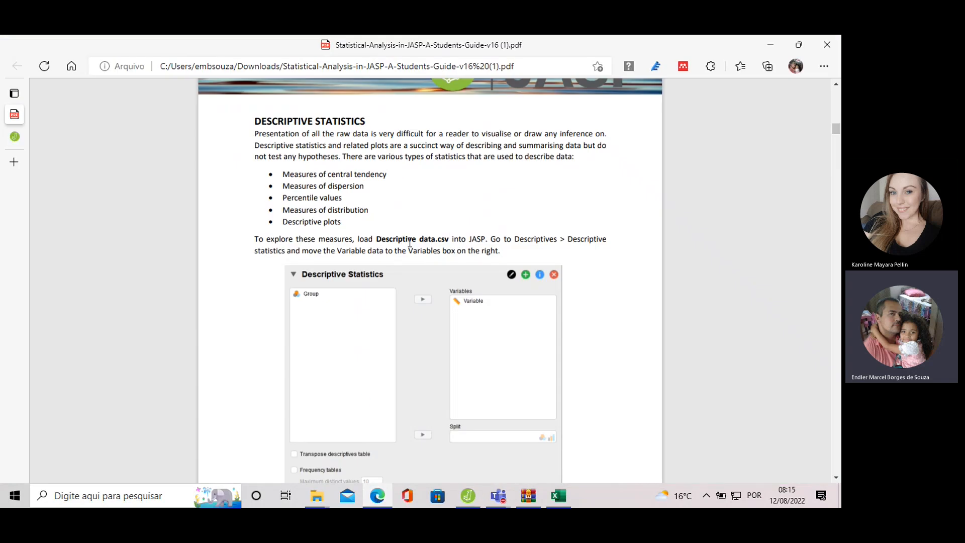
pyautogui.click(558, 496)
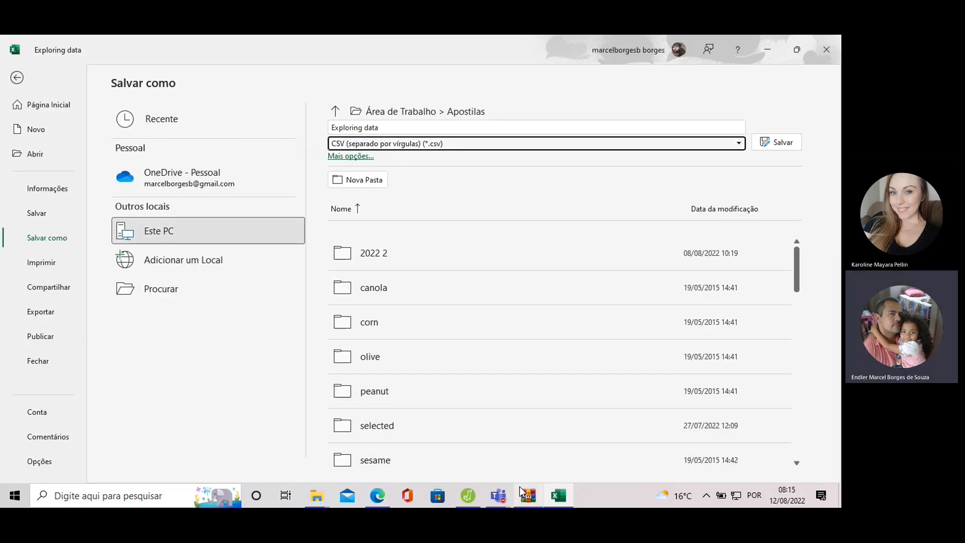
pyautogui.click(468, 495)
pyautogui.click(184, 164)
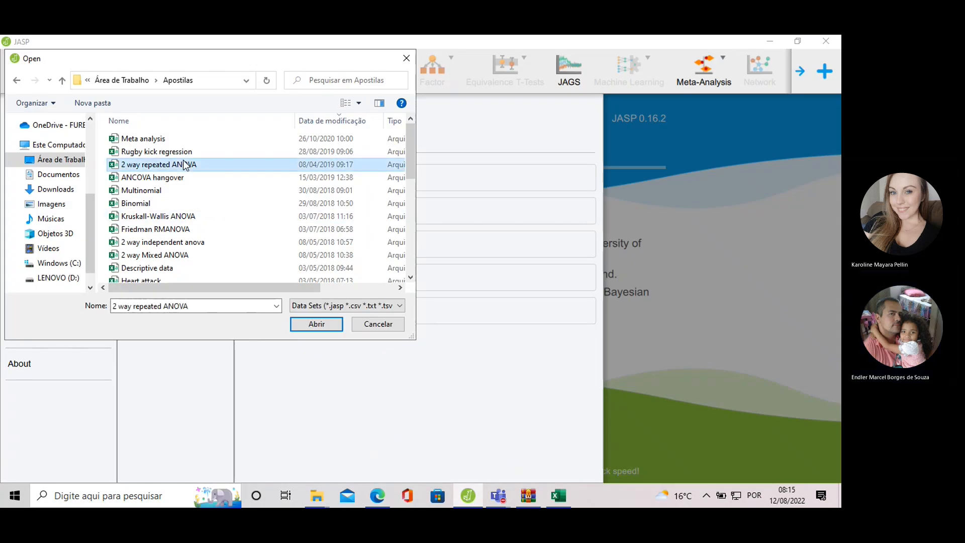
pyautogui.press('d')
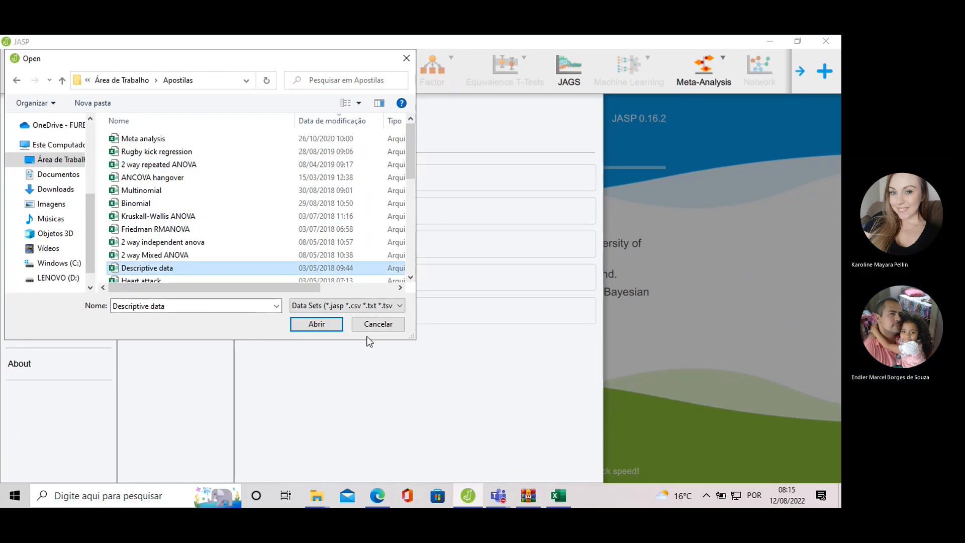
pyautogui.click(316, 323)
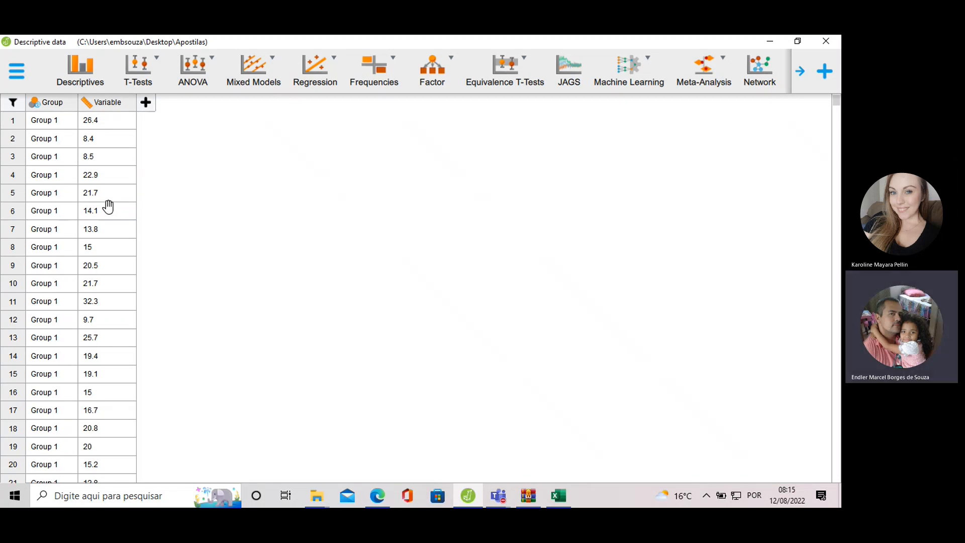
# Look through the rows of the Descriptive data set, return to its first row and point out the Variable column.
pyautogui.scroll(-12, 113, 187)
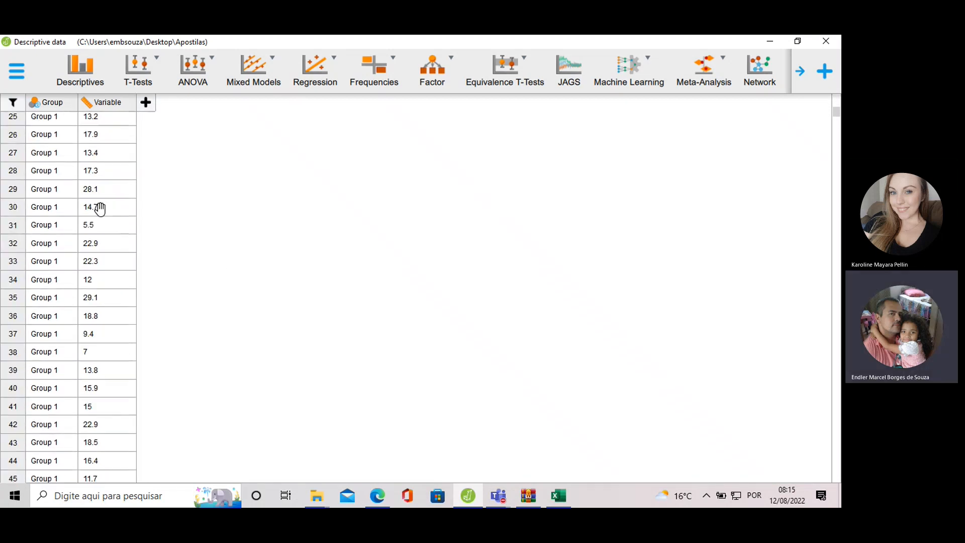
pyautogui.scroll(-20, 100, 208)
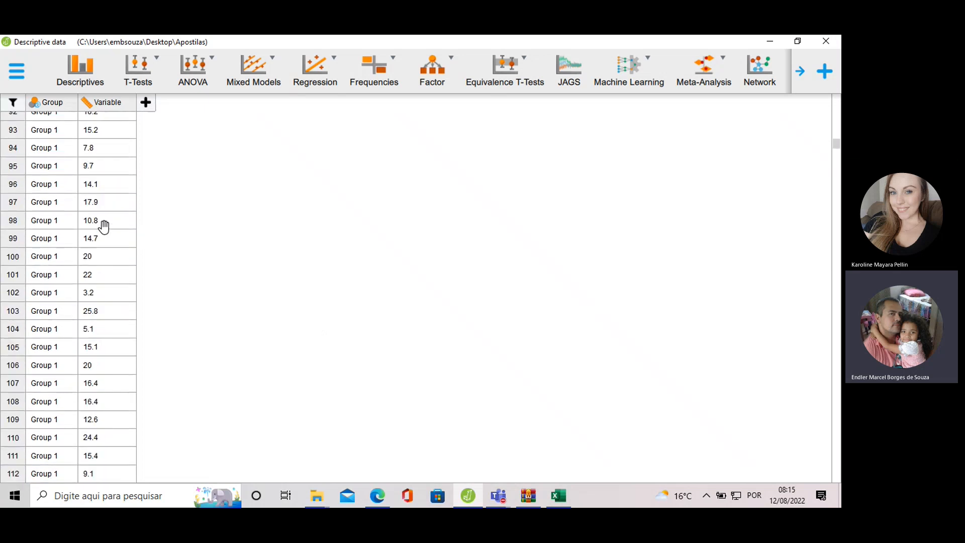
pyautogui.scroll(-9, 104, 229)
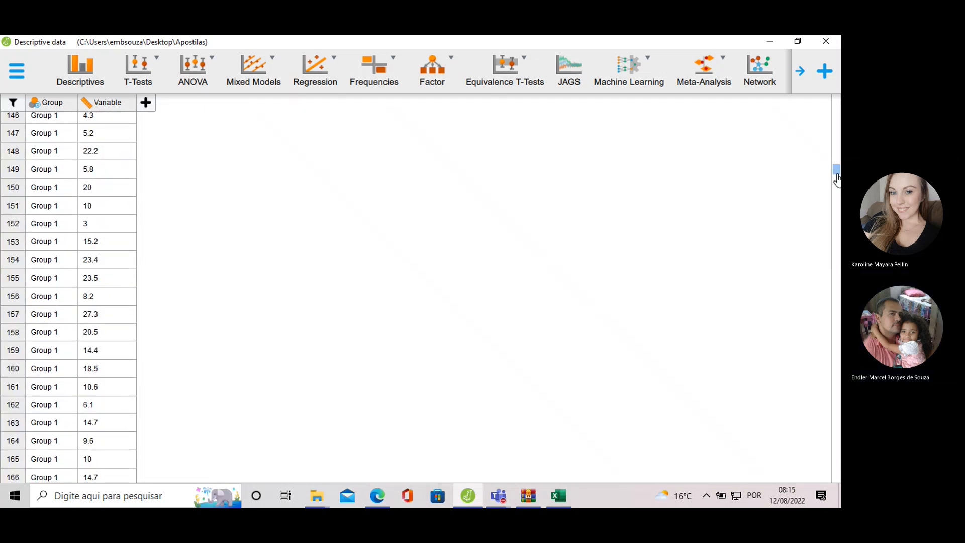
pyautogui.moveTo(836, 173); pyautogui.dragTo(829, 95)
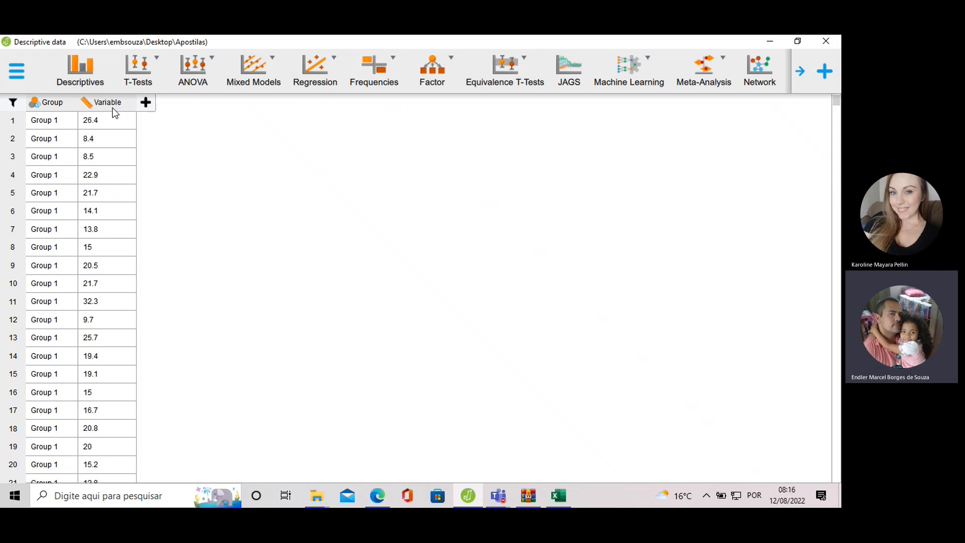
pyautogui.click(114, 110)
# Switch to the guide in Edge and review the Descriptive Statistics introduction, loading instructions and example analysis window.
pyautogui.click(382, 502)
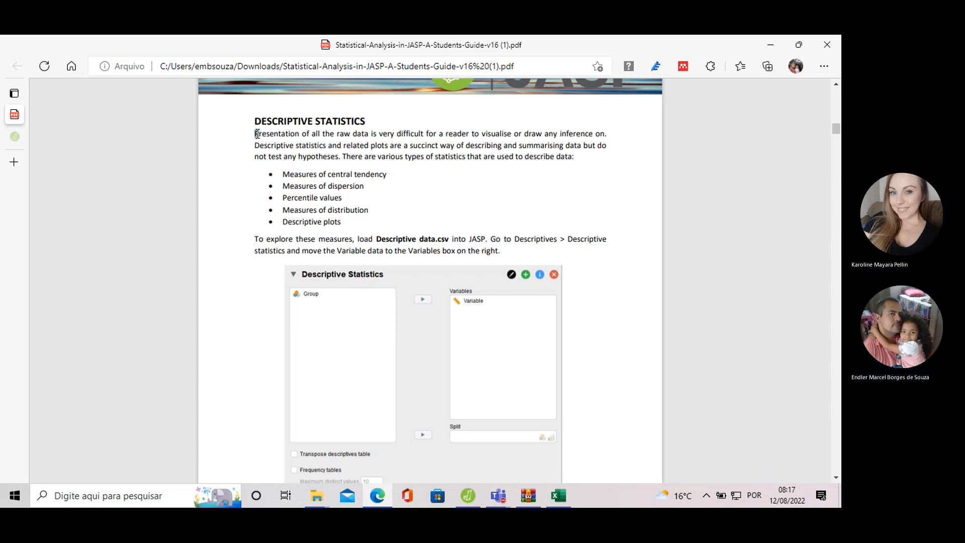
pyautogui.moveTo(254, 135); pyautogui.dragTo(266, 135)
pyautogui.rightClick(275, 193)
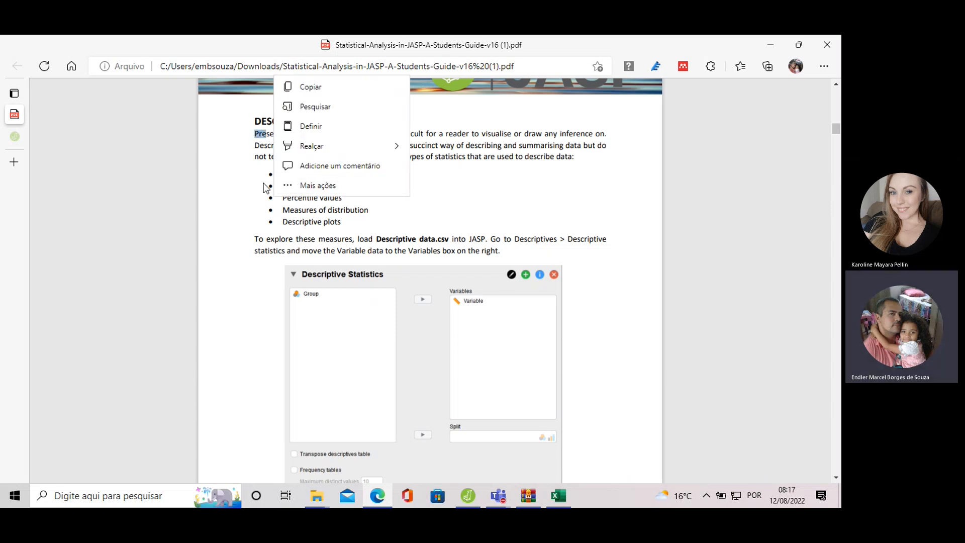
pyautogui.scroll(-1, 341, 205)
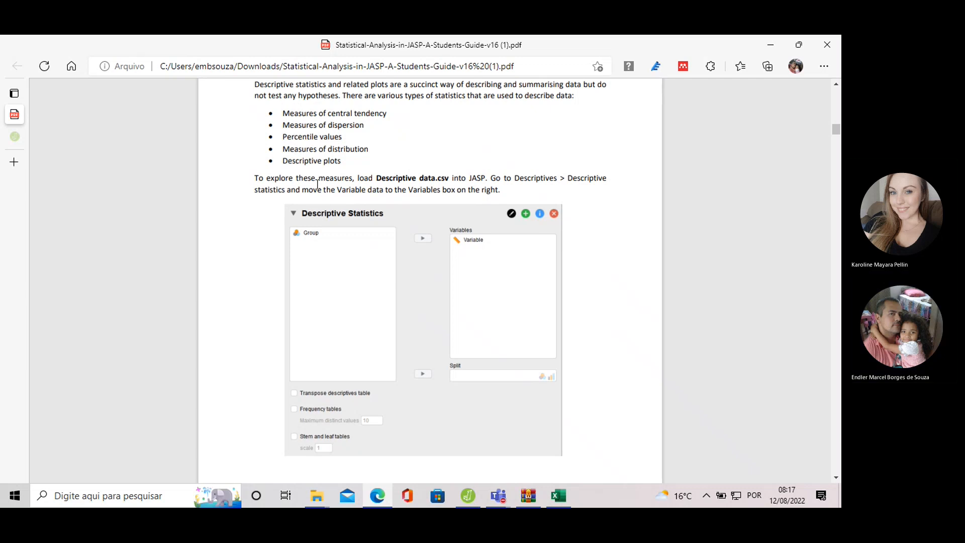
pyautogui.scroll(-1, 315, 193)
pyautogui.scroll(-2, 311, 191)
pyautogui.scroll(6, 308, 194)
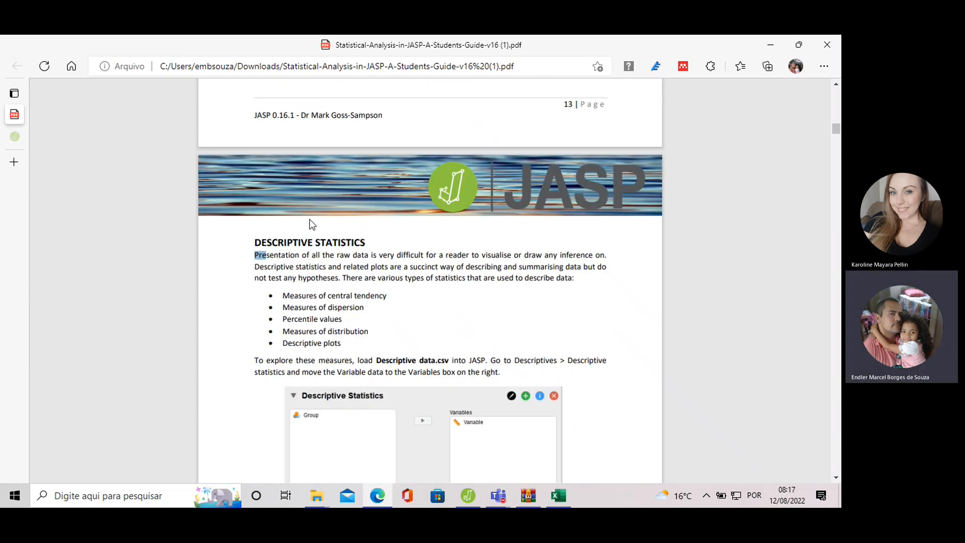
# Point out the Descriptive Statistics introductory paragraph by selecting it, and review the list of measures and the loading instructions.
pyautogui.moveTo(302, 255); pyautogui.dragTo(578, 277)
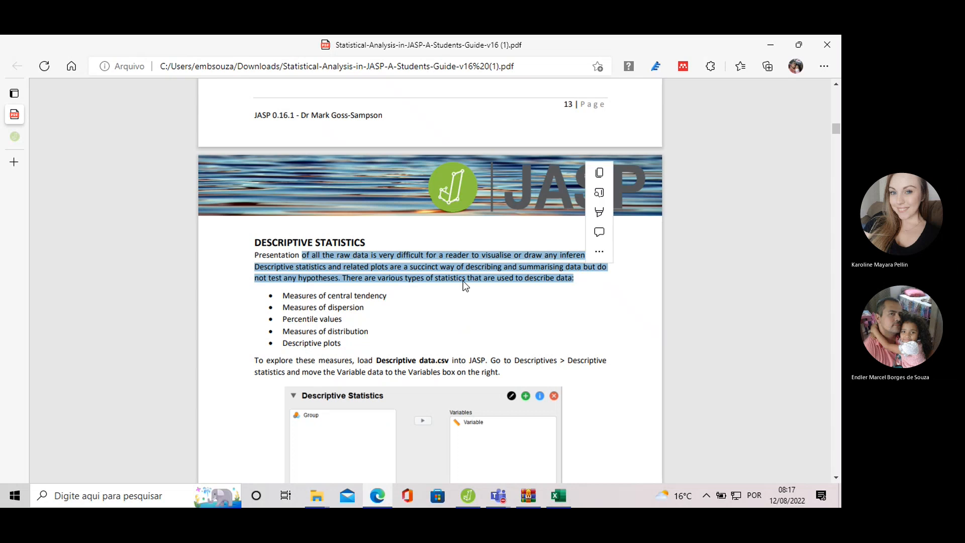
pyautogui.scroll(-2, 413, 270)
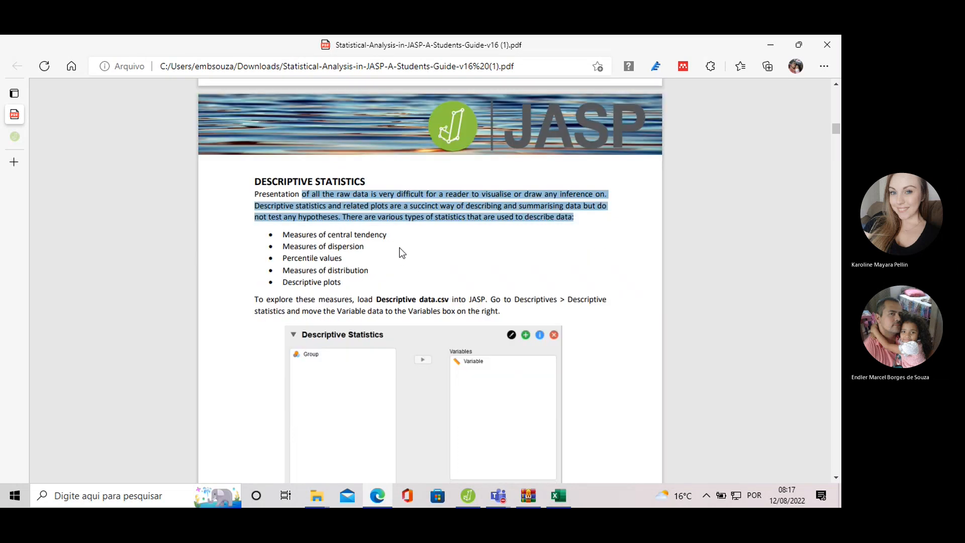
pyautogui.scroll(-2, 402, 254)
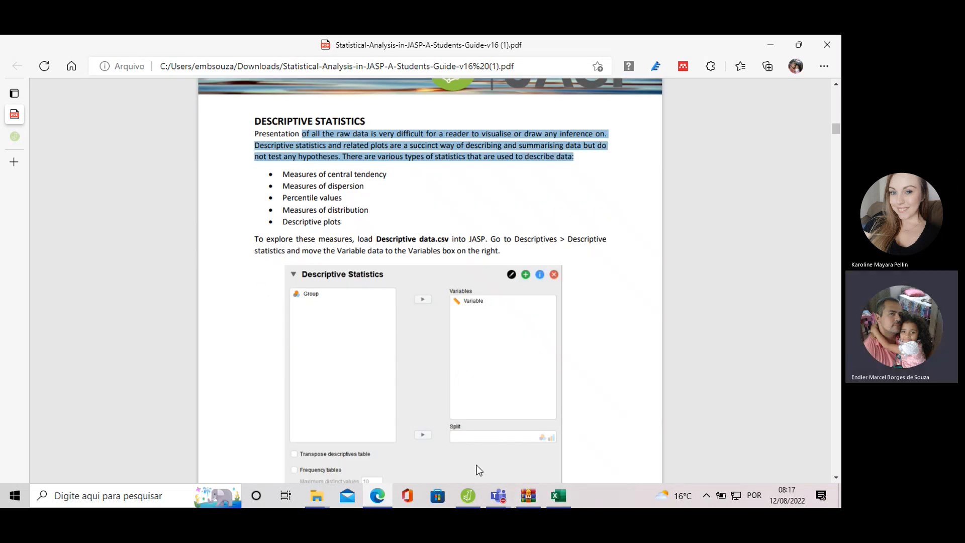
# Switch to JASP and look through the Descriptive data set down to its last rows.
pyautogui.click(468, 496)
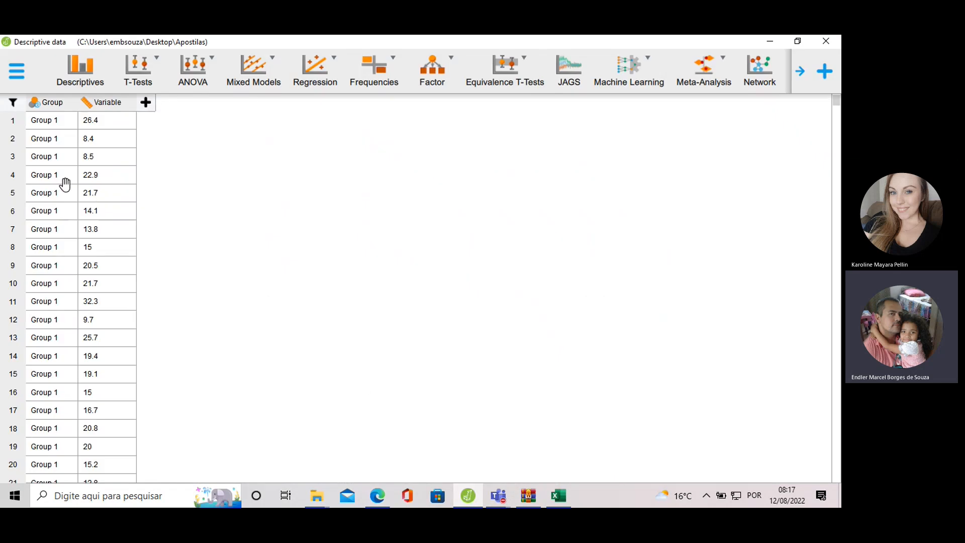
pyautogui.scroll(-3, 45, 146)
pyautogui.moveTo(837, 106); pyautogui.dragTo(838, 489)
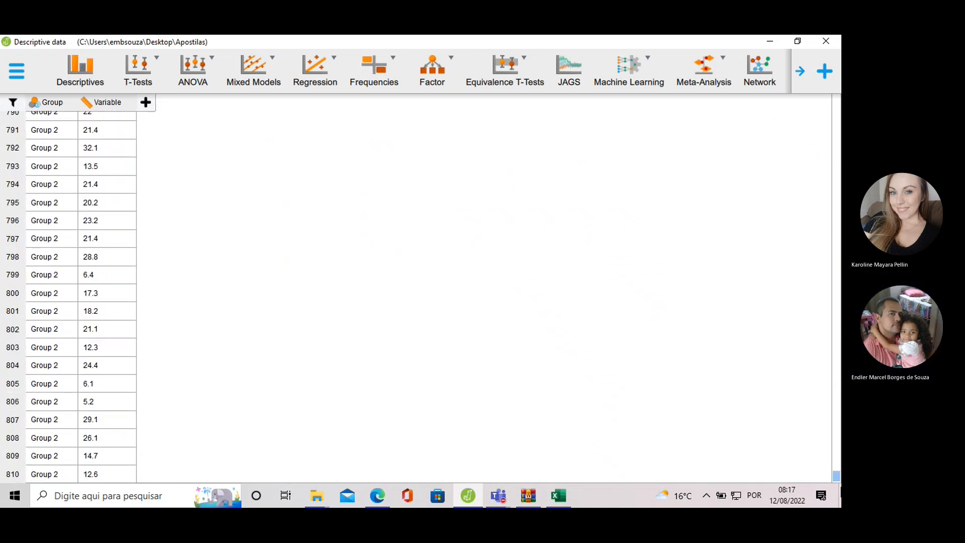
# Show the Group column's labels and view its measurement type options without choosing one.
pyautogui.click(48, 105)
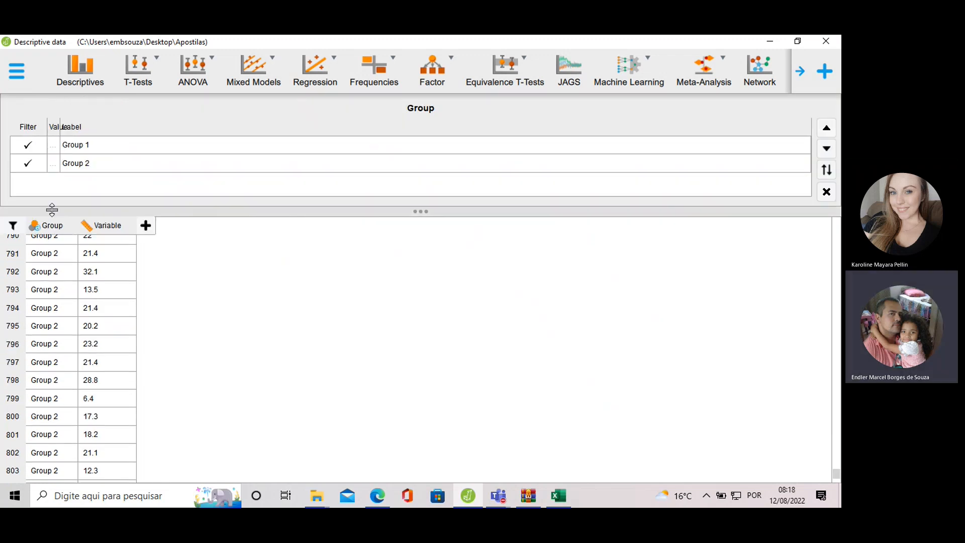
pyautogui.click(44, 231)
pyautogui.click(49, 105)
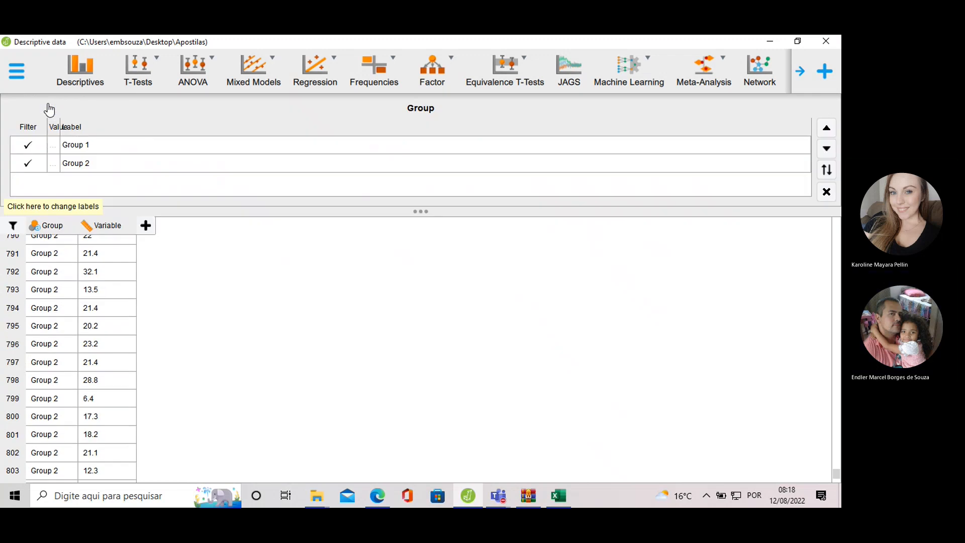
pyautogui.click(35, 229)
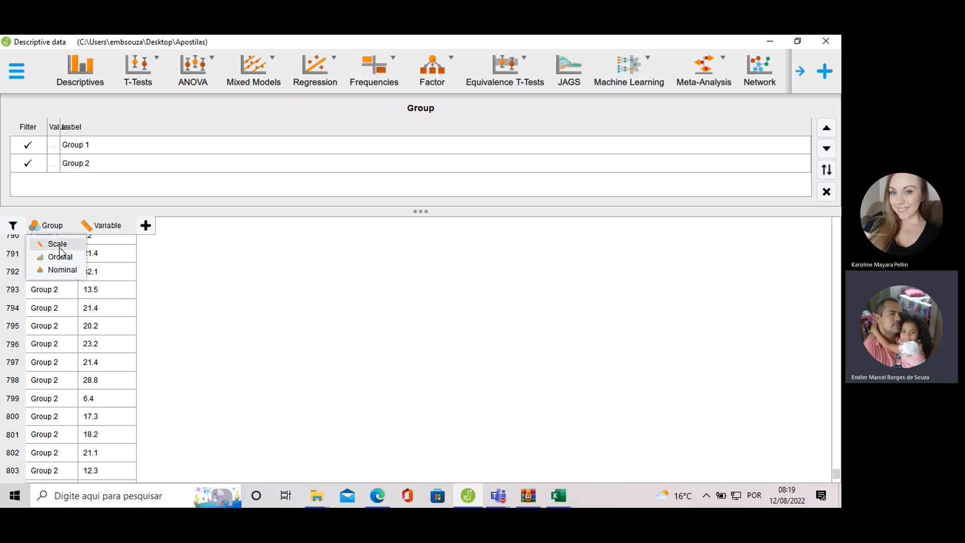
pyautogui.click(211, 295)
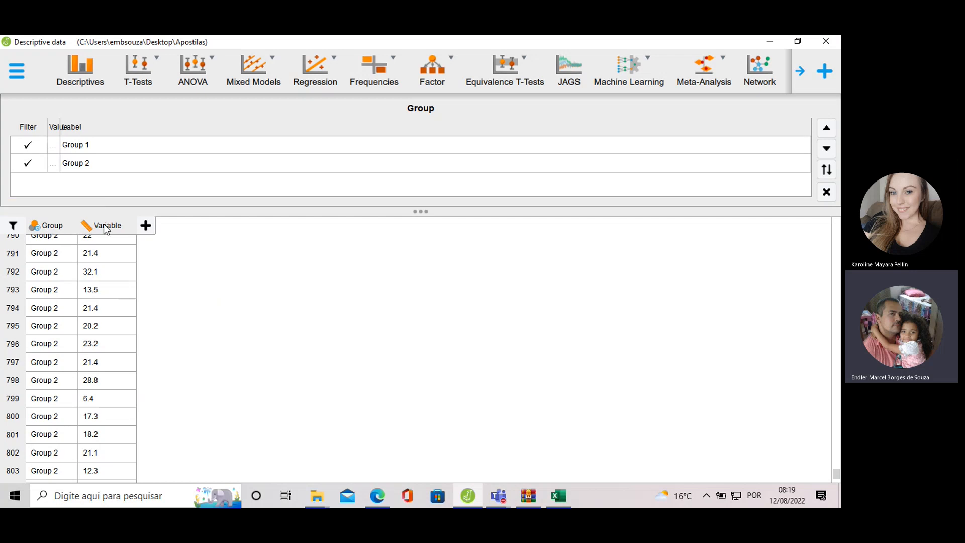
# Examine the Group and Variable values throughout the data set, going back to the first row and down to the end again.
pyautogui.scroll(2, 115, 249)
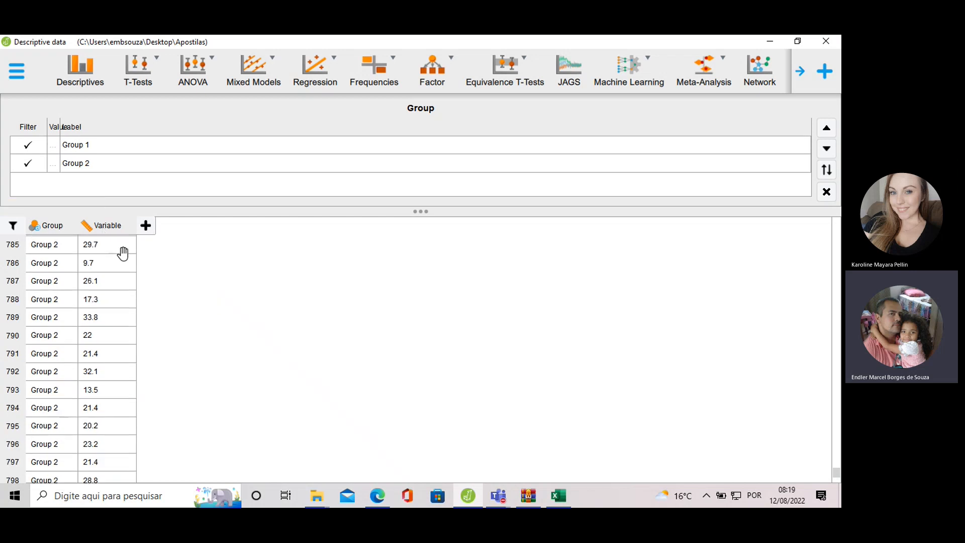
pyautogui.scroll(7, 112, 265)
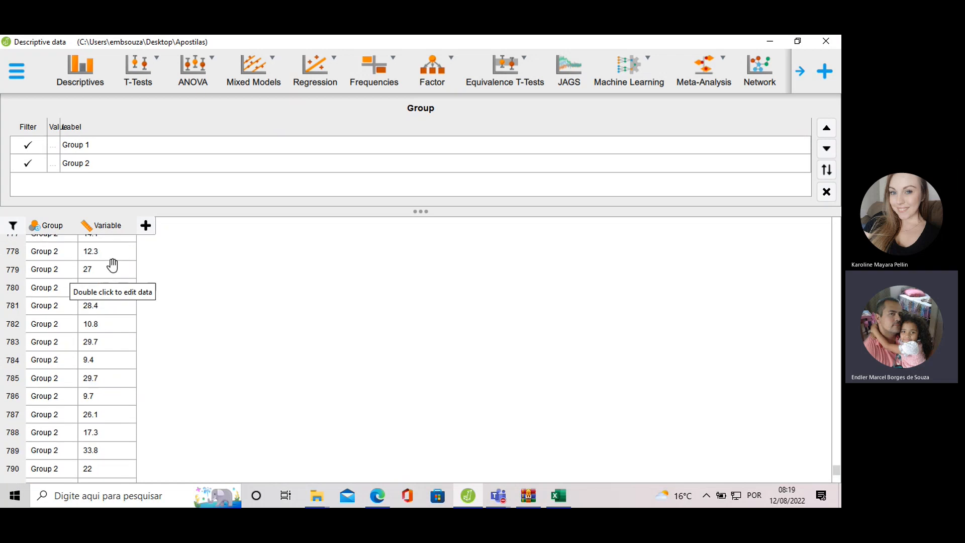
pyautogui.scroll(6, 113, 262)
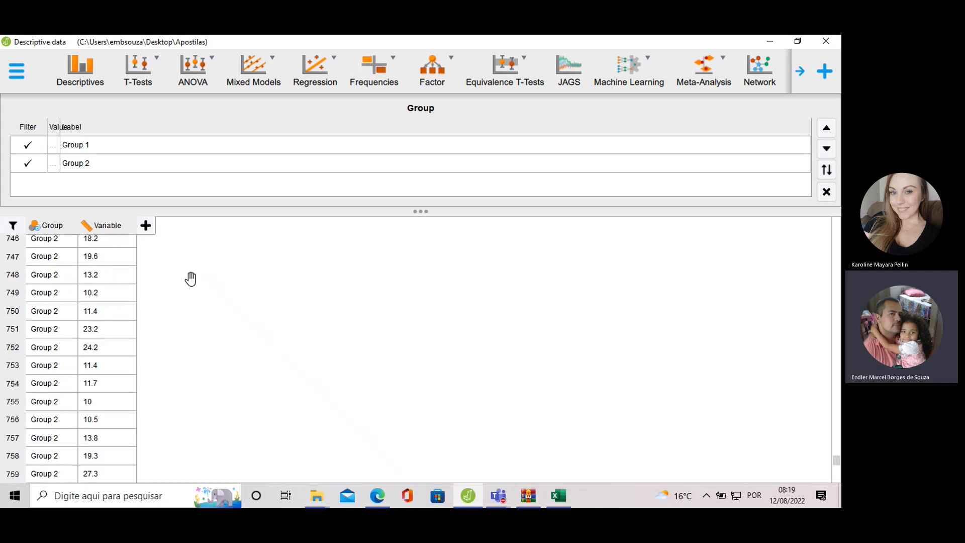
pyautogui.scroll(5, 118, 262)
pyautogui.scroll(5, 119, 262)
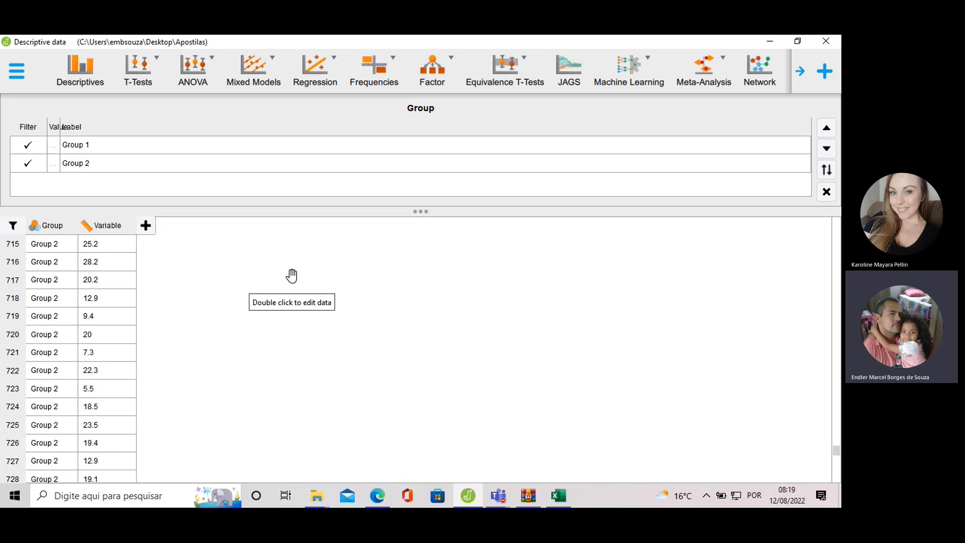
pyautogui.scroll(-2, 160, 312)
pyautogui.scroll(3, 168, 289)
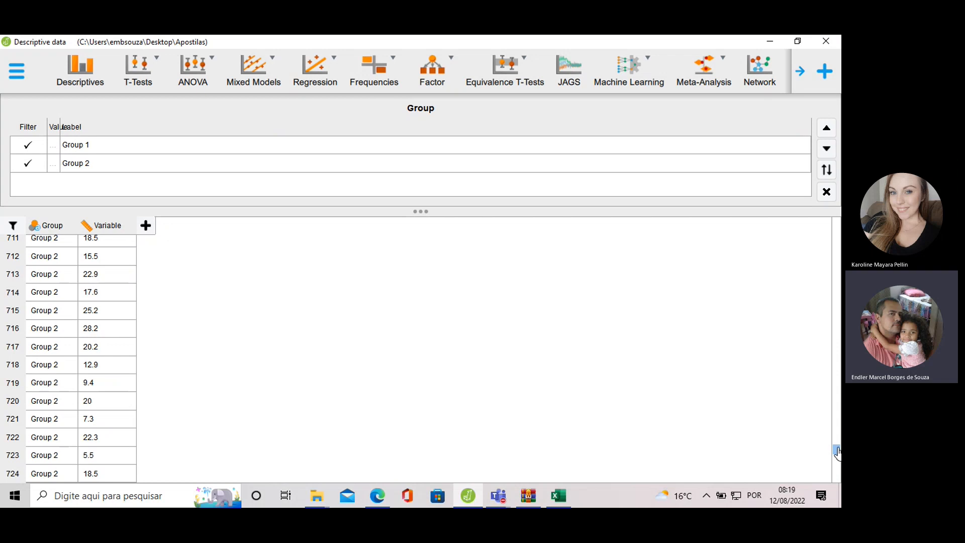
pyautogui.moveTo(837, 451); pyautogui.dragTo(836, 221)
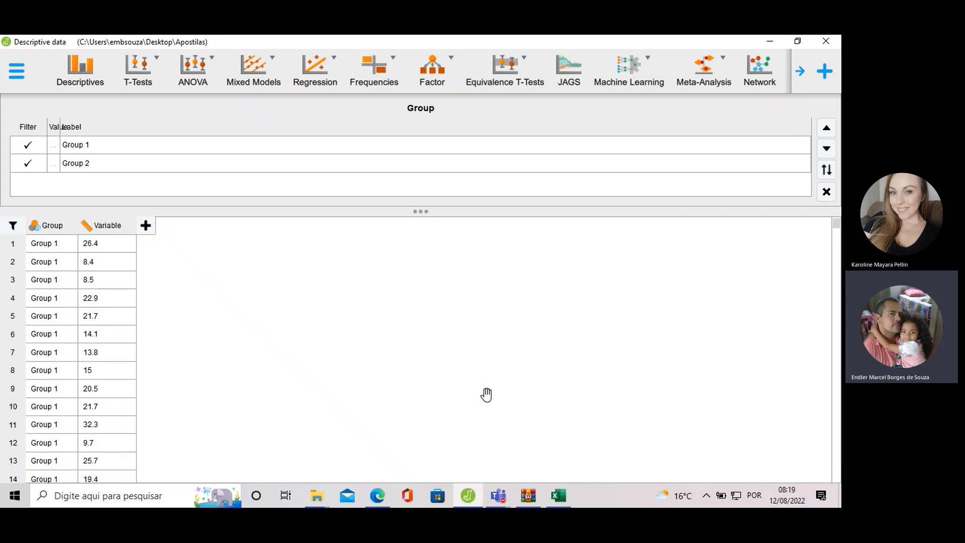
pyautogui.scroll(-5, 161, 279)
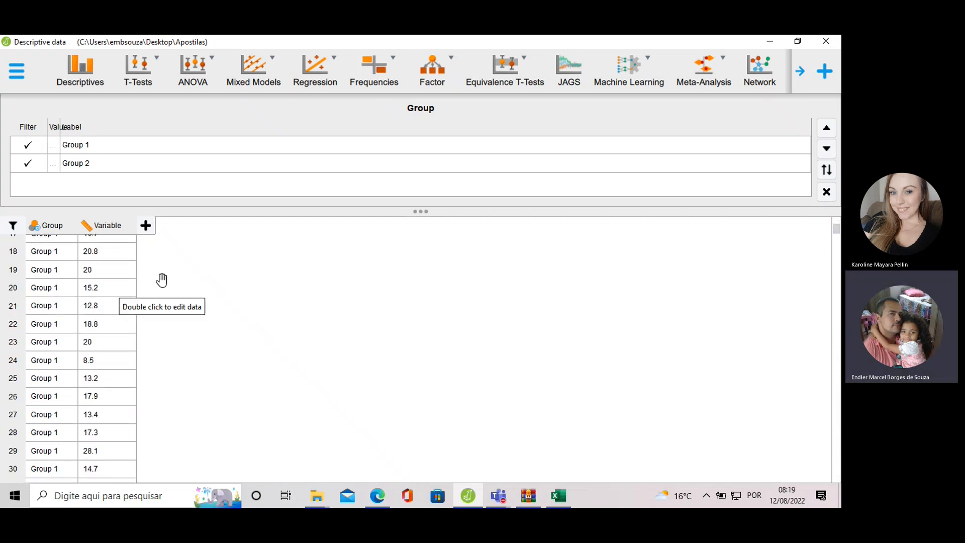
pyautogui.scroll(-17, 161, 280)
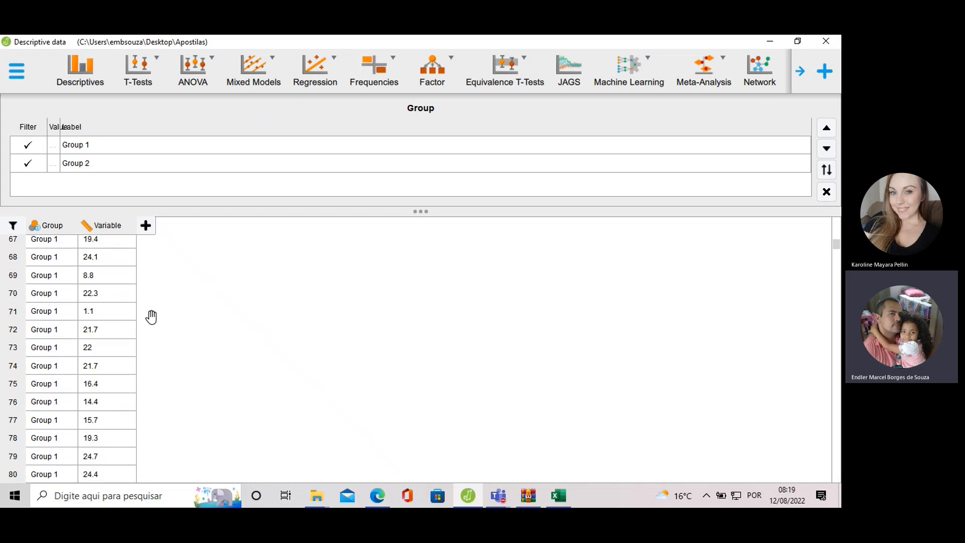
pyautogui.scroll(-2, 151, 317)
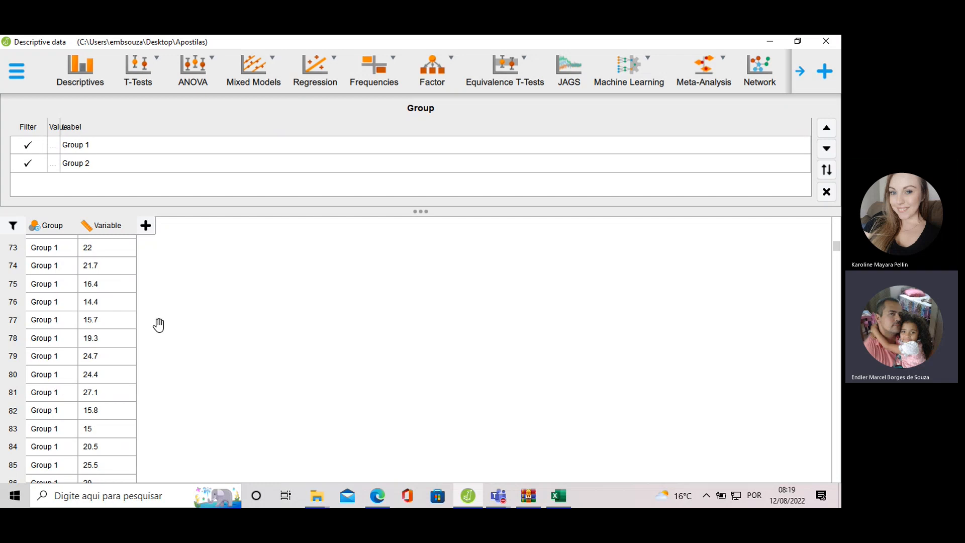
pyautogui.scroll(2, 153, 321)
pyautogui.moveTo(837, 256); pyautogui.dragTo(836, 490)
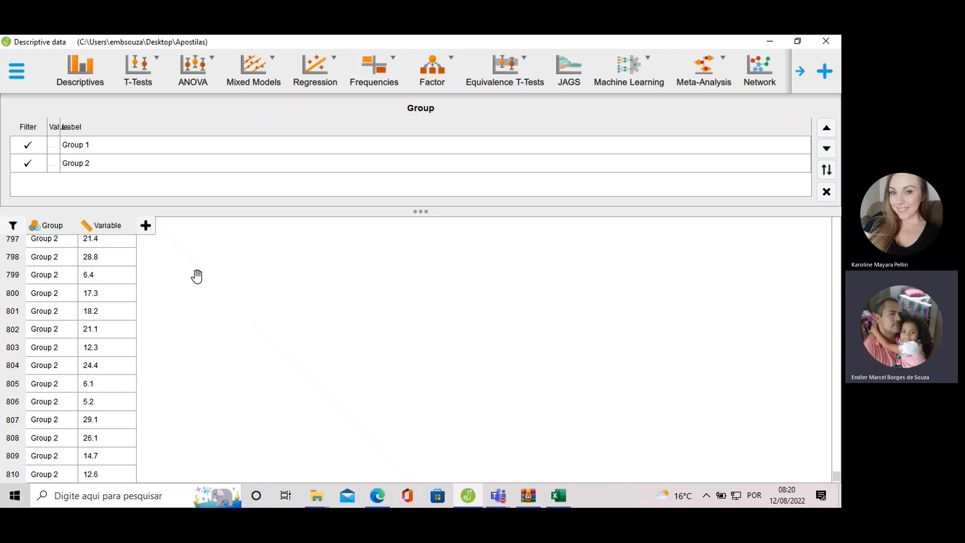
pyautogui.scroll(10, 197, 277)
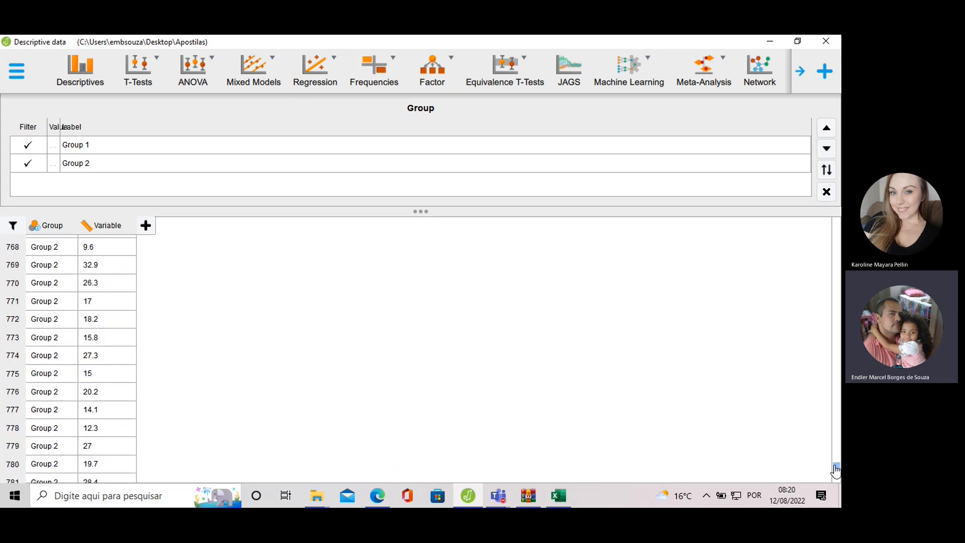
# Switch to Excel and leave the Save As page to return to the Exploring data sheet.
pyautogui.click(557, 495)
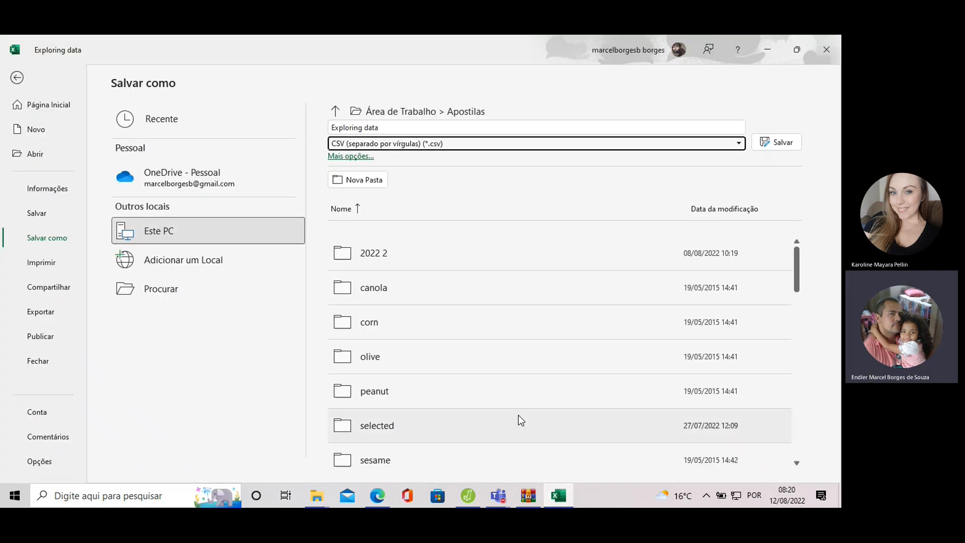
pyautogui.click(17, 77)
pyautogui.click(232, 241)
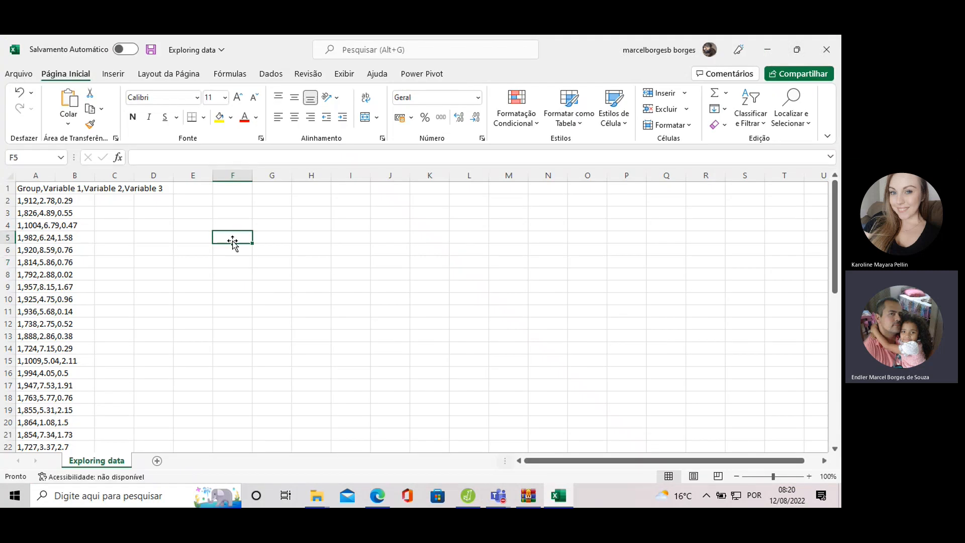
# Draft the average formula =média(A1:A500) in cell D3.
pyautogui.click(168, 211)
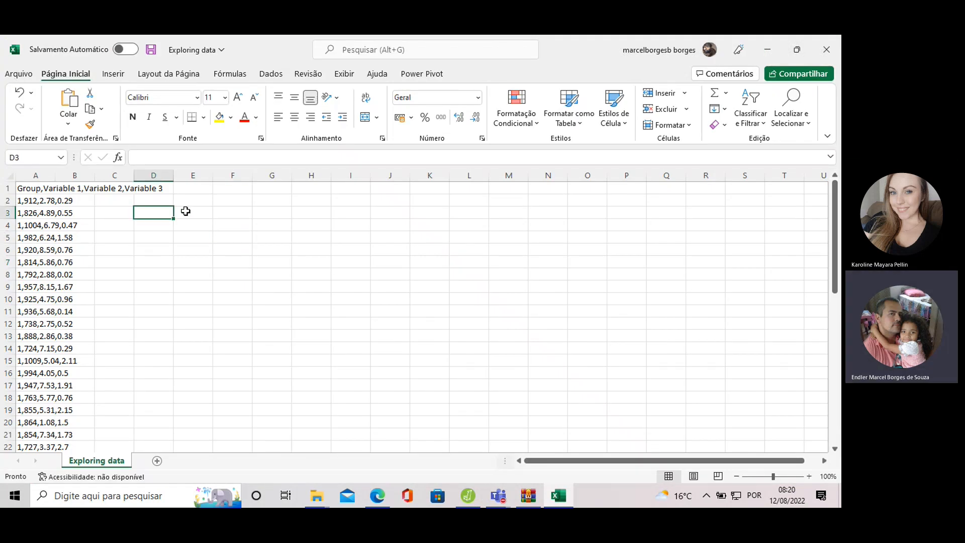
pyautogui.write('=')
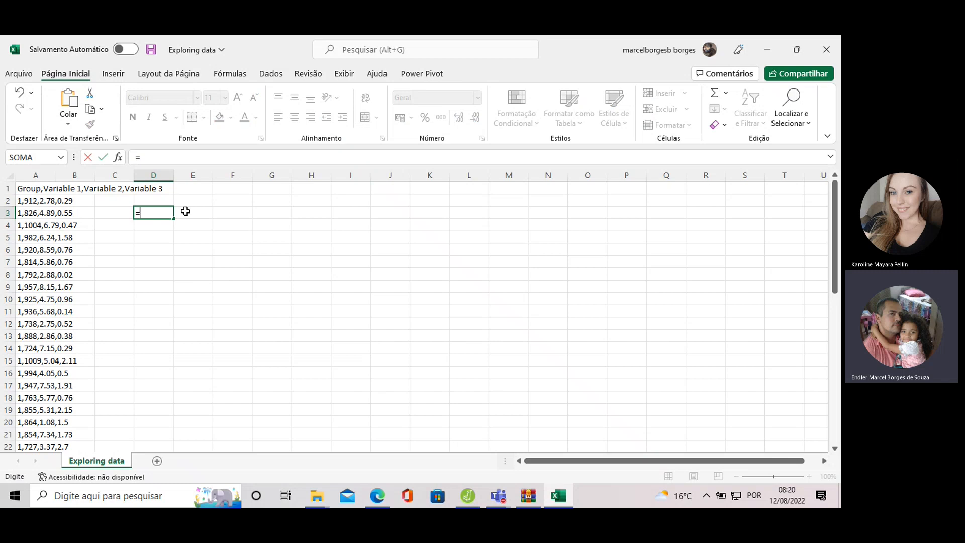
pyautogui.write('m')
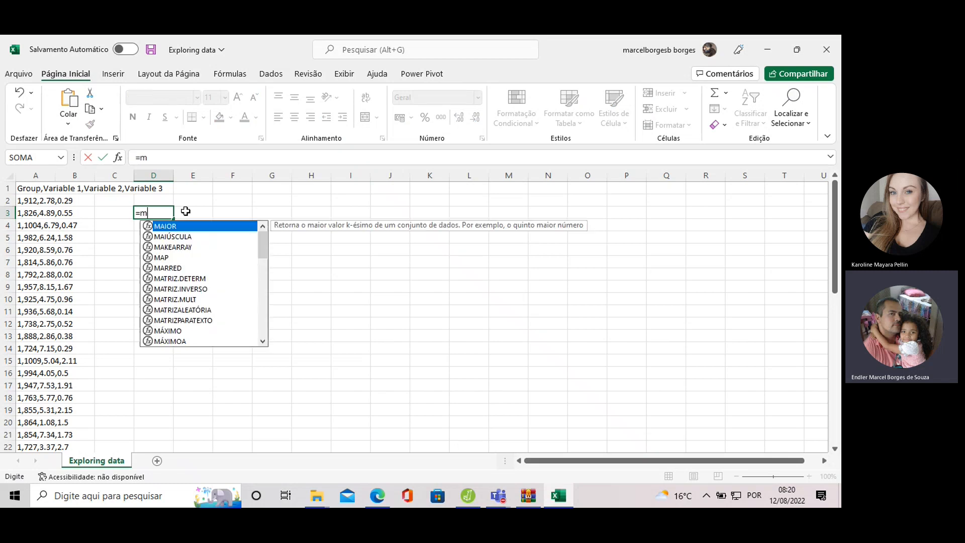
pyautogui.write('édia(')
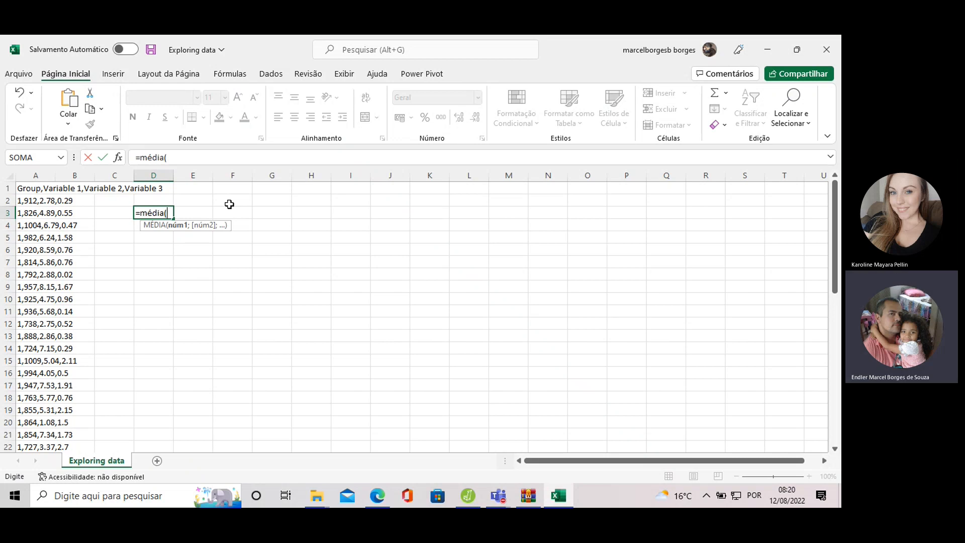
pyautogui.write('A1A')
pyautogui.press('BackSpace')
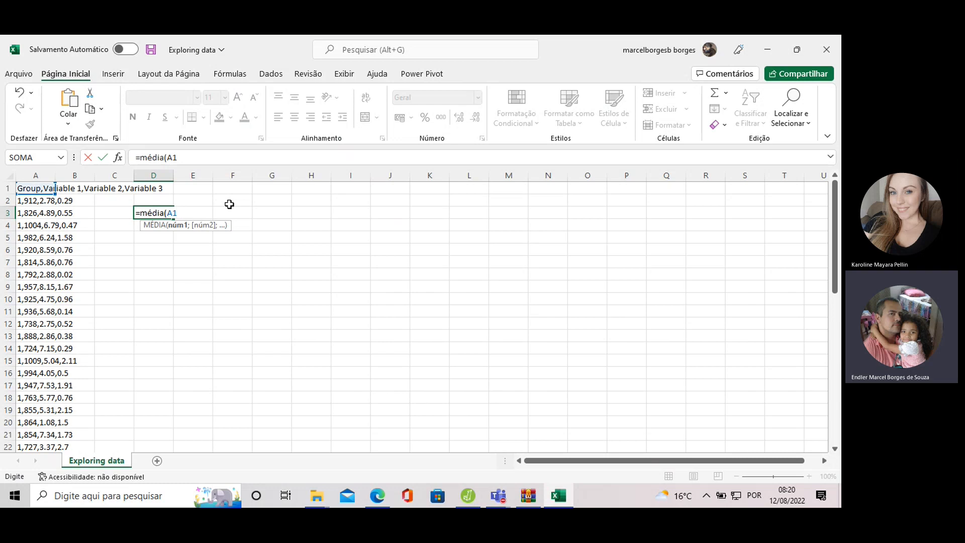
pyautogui.write(':A5')
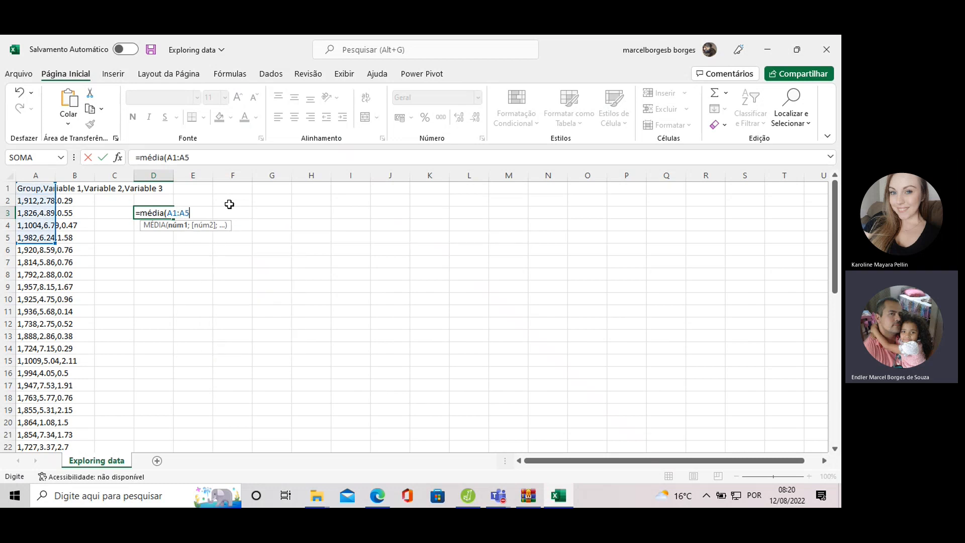
pyautogui.write('00)')
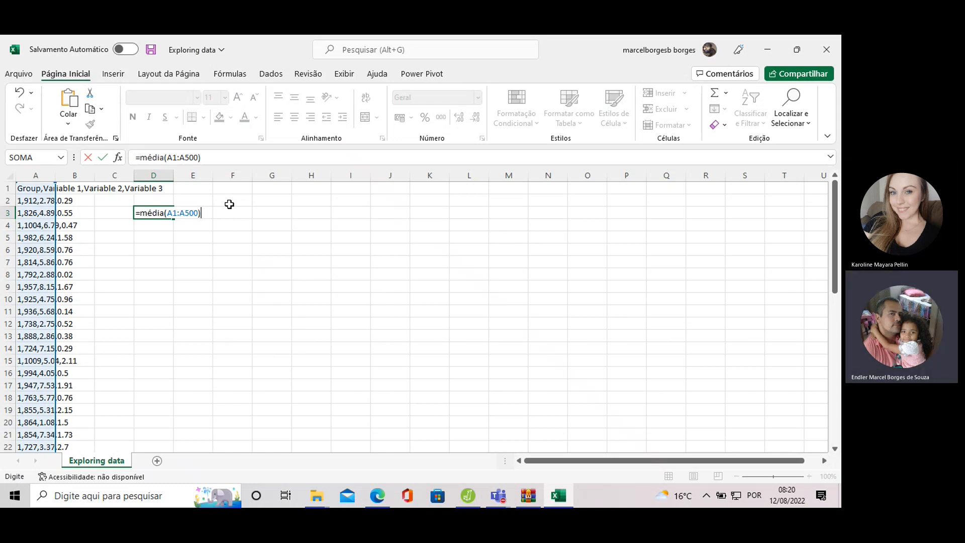
# Replace the formula in cell D3 with the start of a standard deviation formula, =desvpad(.
pyautogui.moveTo(202, 213); pyautogui.dragTo(142, 213)
pyautogui.write('des')
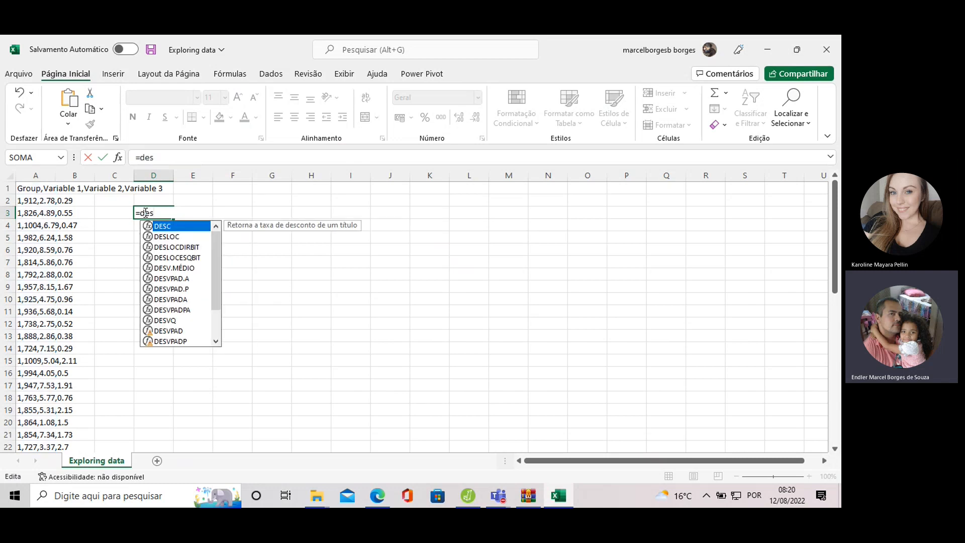
pyautogui.write('vpad')
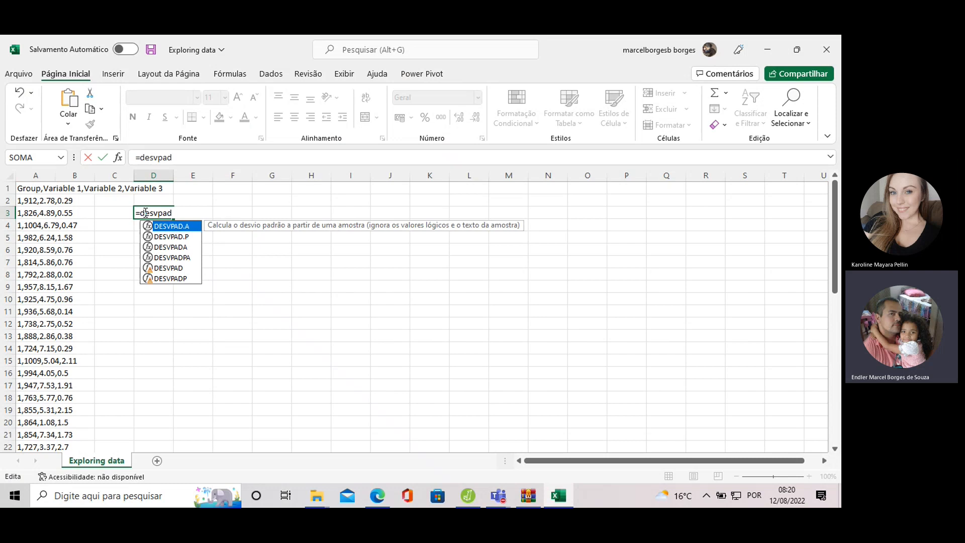
pyautogui.write('(')
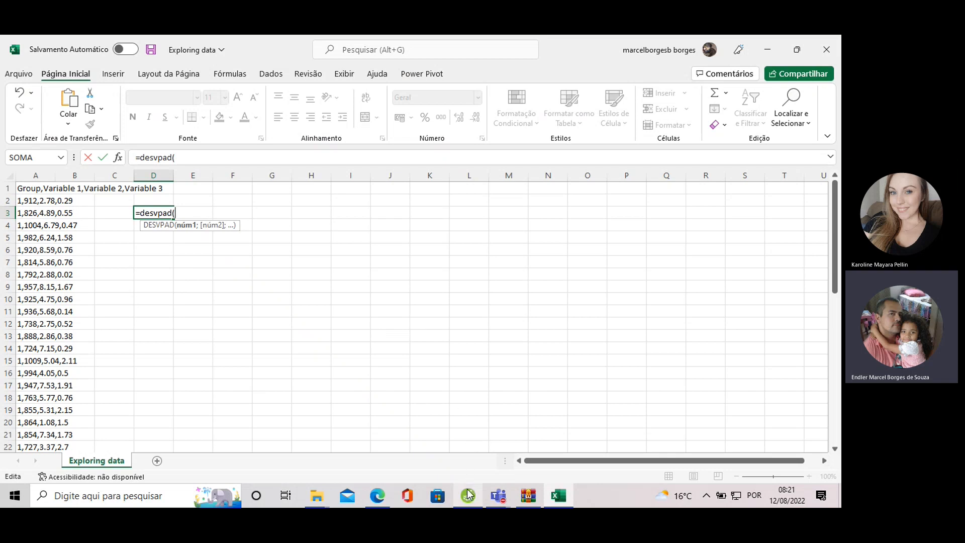
# Switch back to JASP and look through the Group 2 rows of the Descriptive data set.
pyautogui.click(558, 497)
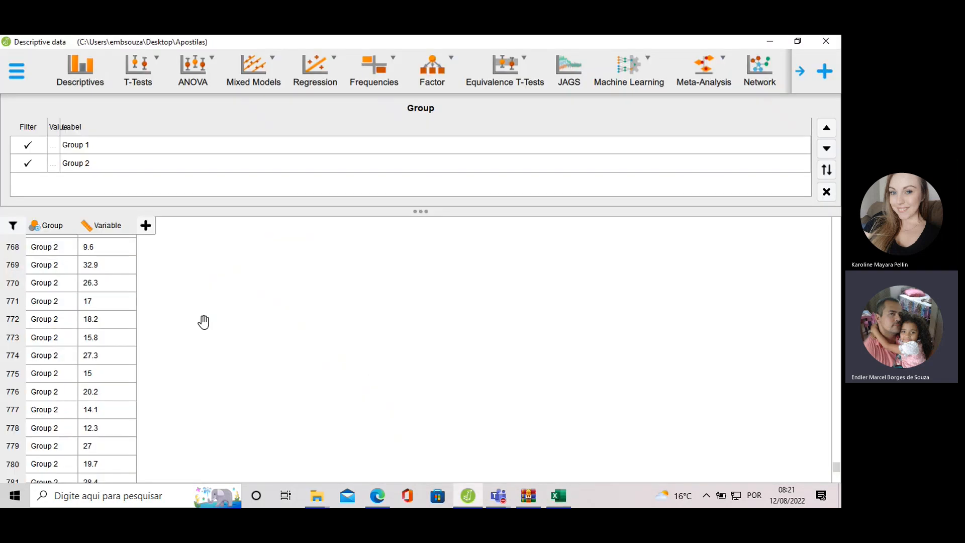
pyautogui.scroll(-1, 103, 267)
pyautogui.scroll(13, 95, 301)
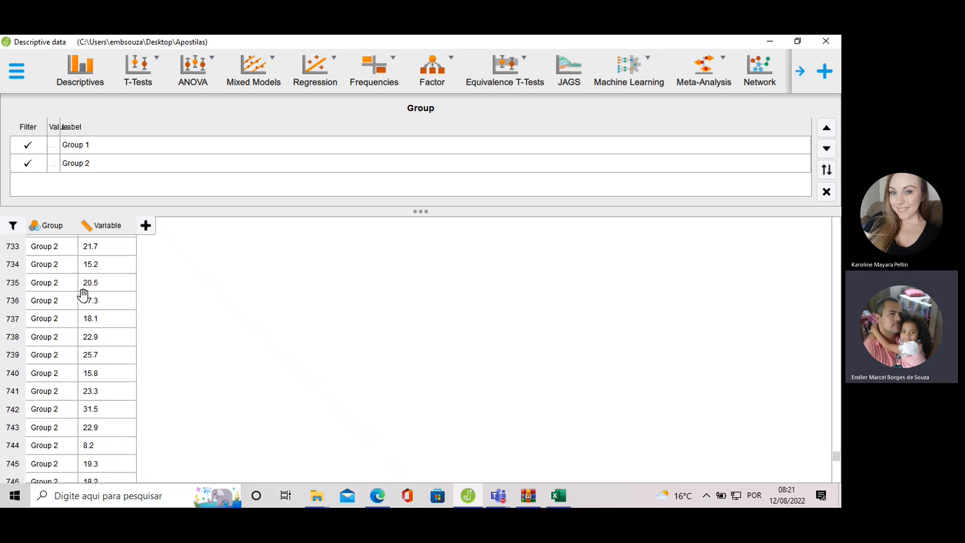
pyautogui.scroll(6, 86, 296)
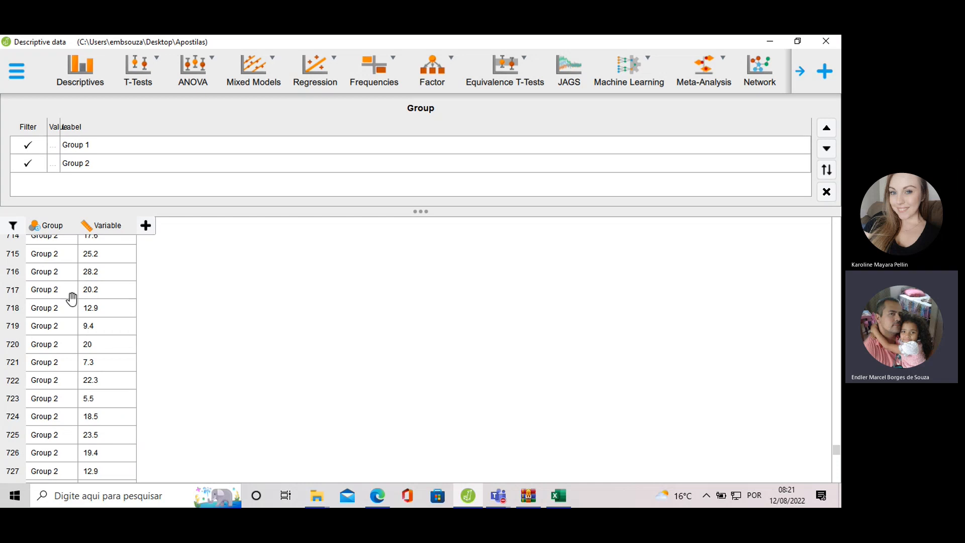
# Start a Descriptive Statistics analysis and assign Variable to the analysed variables.
pyautogui.scroll(2, 50, 312)
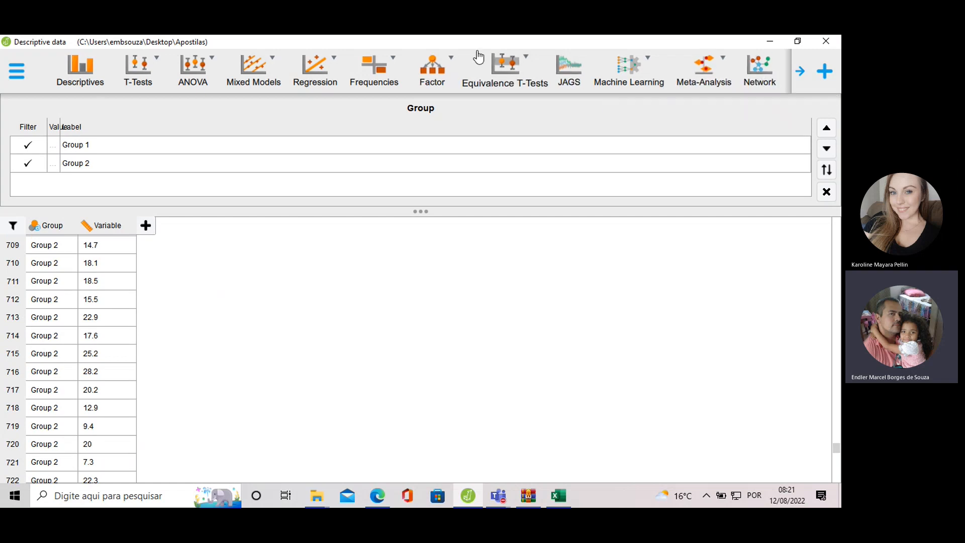
pyautogui.click(79, 86)
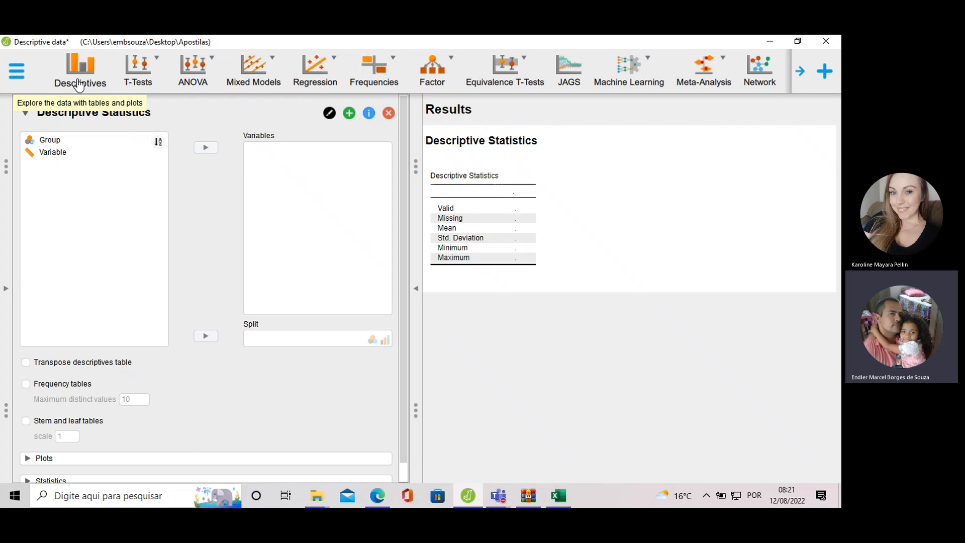
pyautogui.click(54, 154)
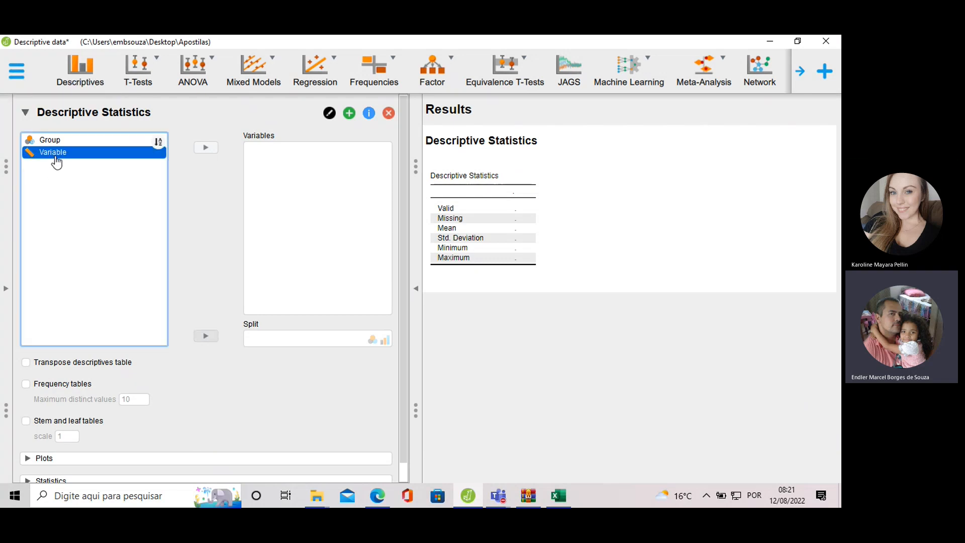
pyautogui.click(197, 149)
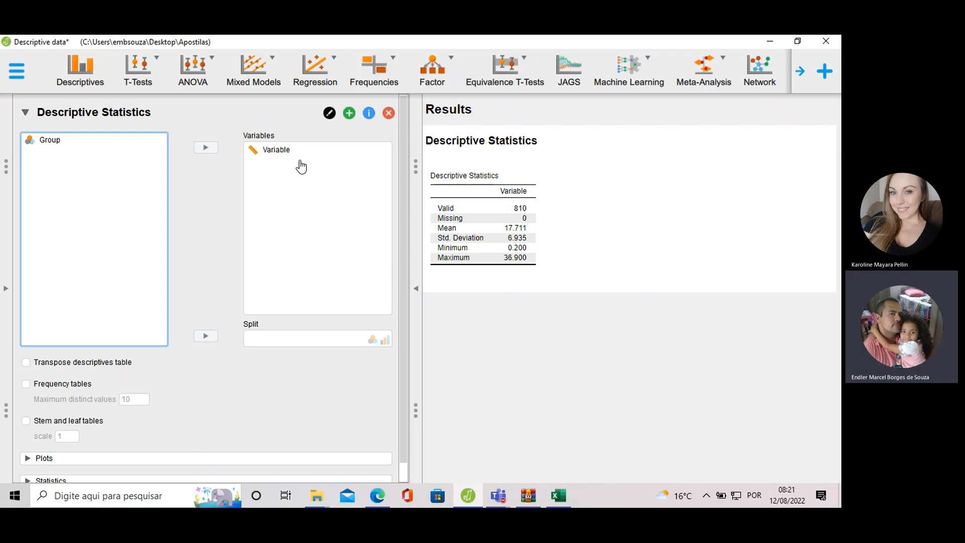
pyautogui.click(284, 156)
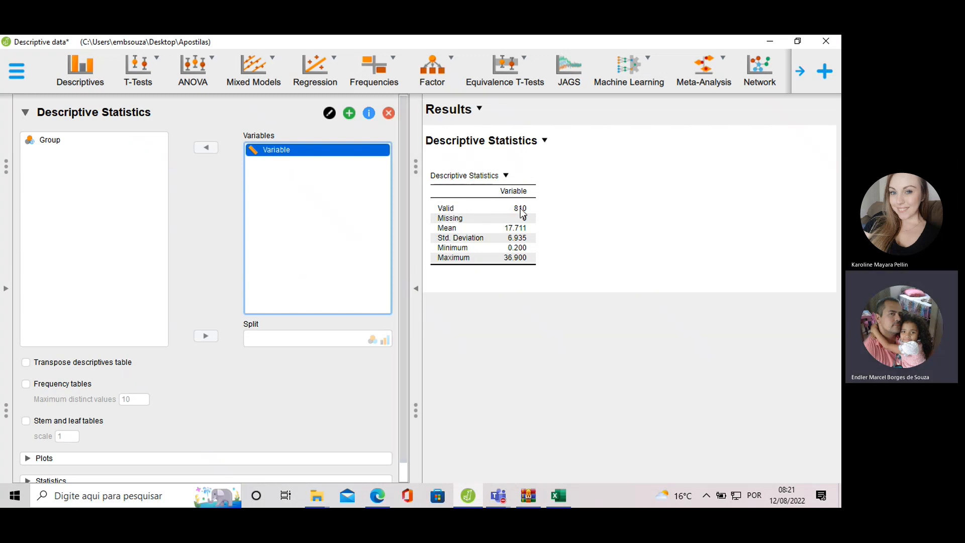
pyautogui.click(514, 229)
pyautogui.click(514, 246)
# Expand the statistics options and add the Mode and Median to the descriptive table.
pyautogui.scroll(-1, 159, 293)
pyautogui.click(58, 462)
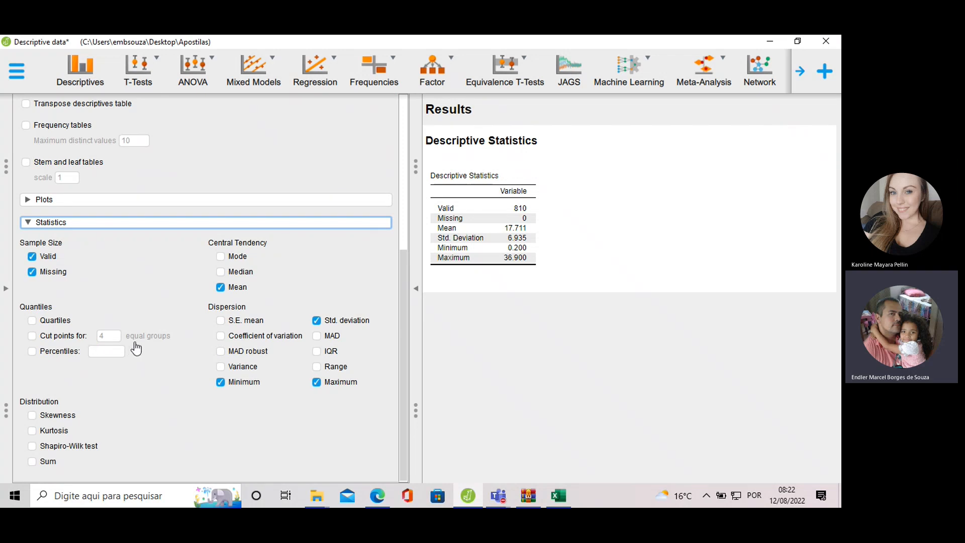
pyautogui.click(221, 257)
pyautogui.click(221, 272)
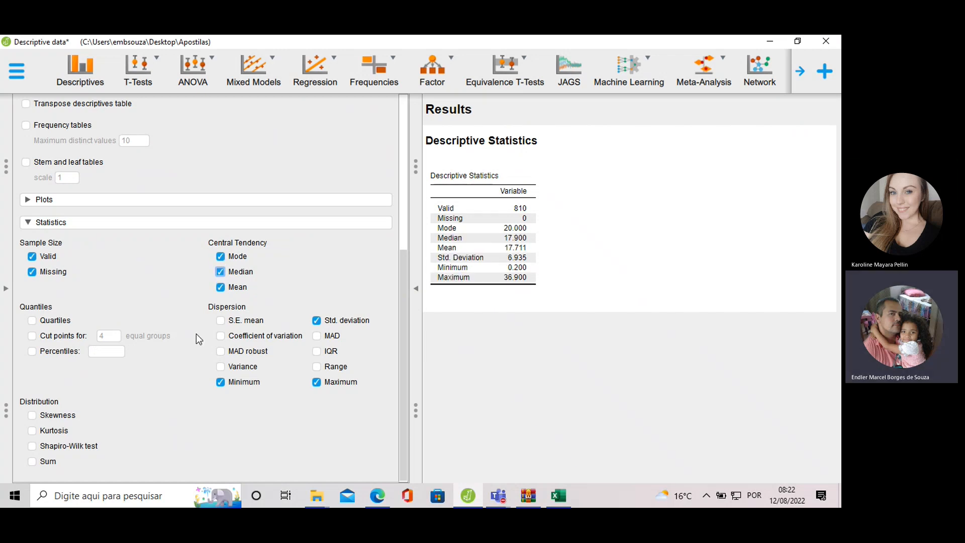
# Add the dispersion measures Variance, Range and IQR to the descriptive table.
pyautogui.click(221, 367)
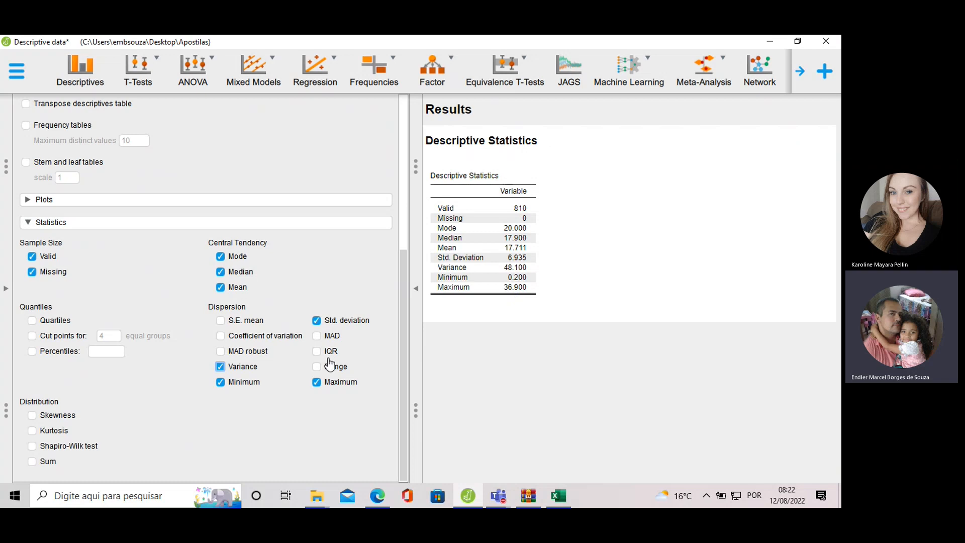
pyautogui.click(318, 369)
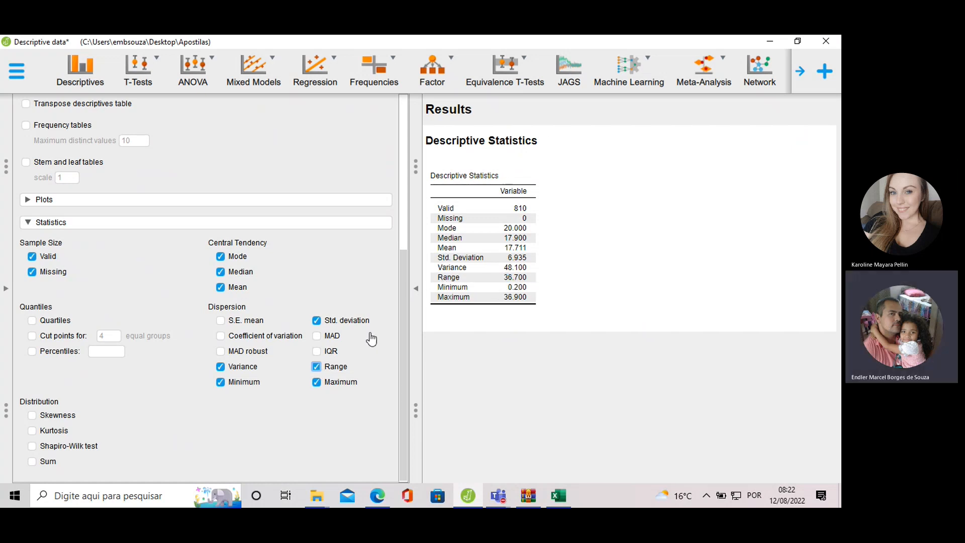
pyautogui.click(318, 352)
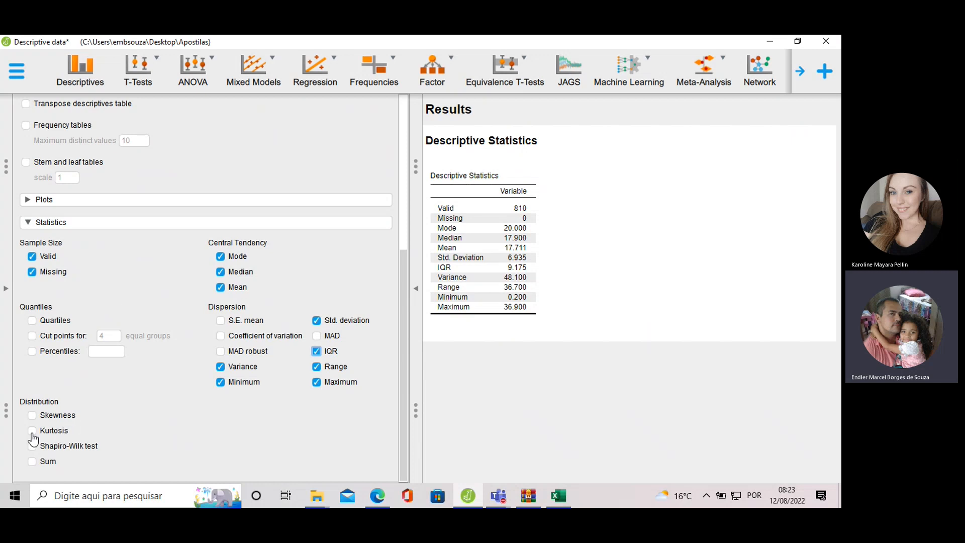
# Add the distribution statistics Skewness, Kurtosis and Shapiro-Wilk test to the descriptive table.
pyautogui.click(32, 415)
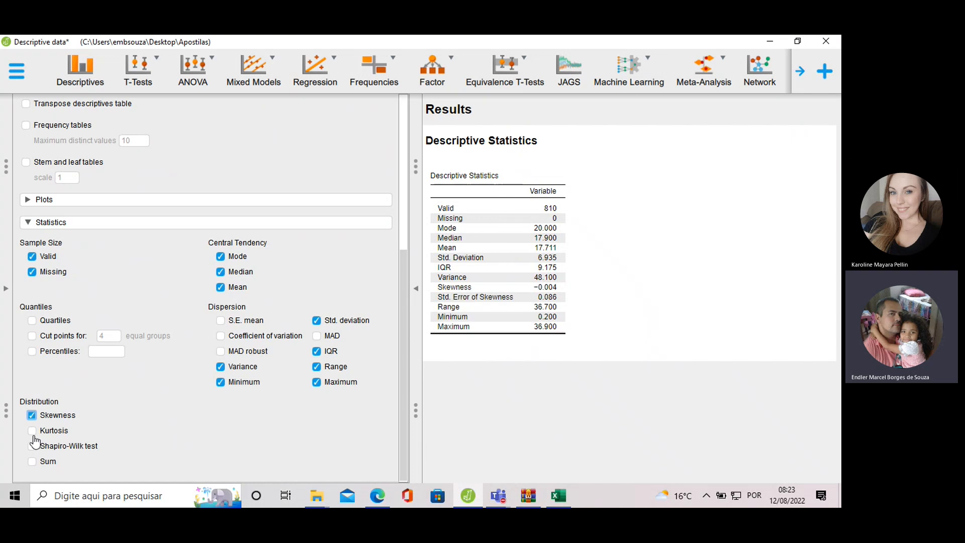
pyautogui.click(31, 431)
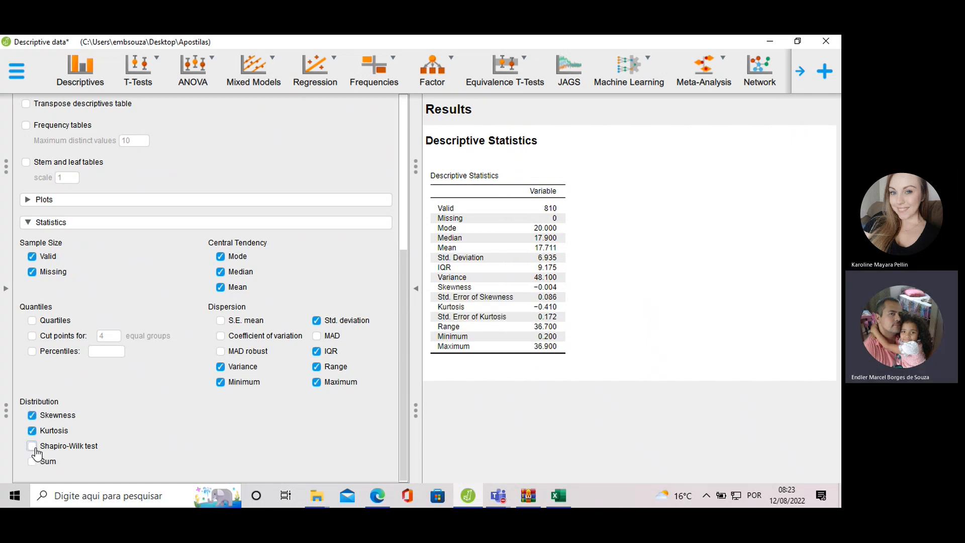
pyautogui.click(32, 446)
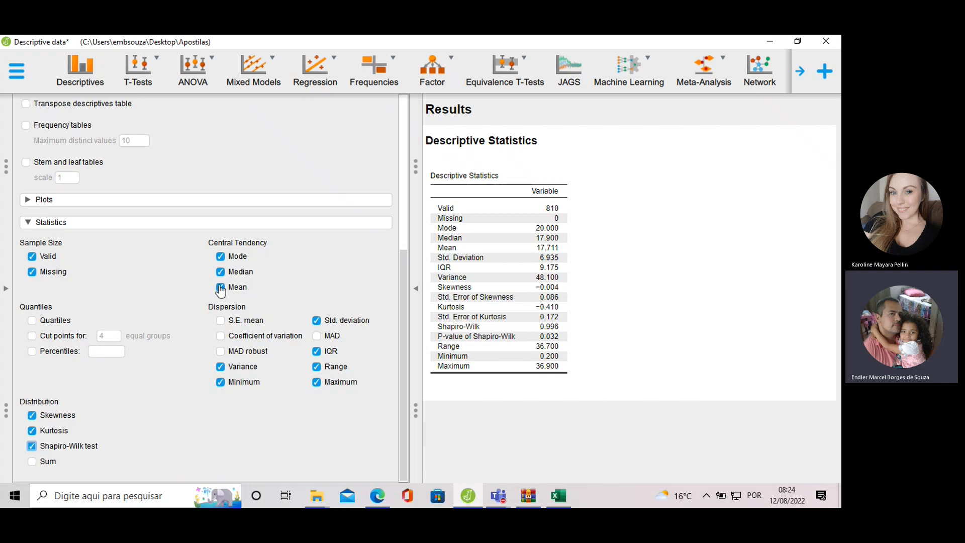
# Remove the Mode from the descriptive table while keeping the Median and Mean.
pyautogui.click(221, 256)
pyautogui.click(220, 271)
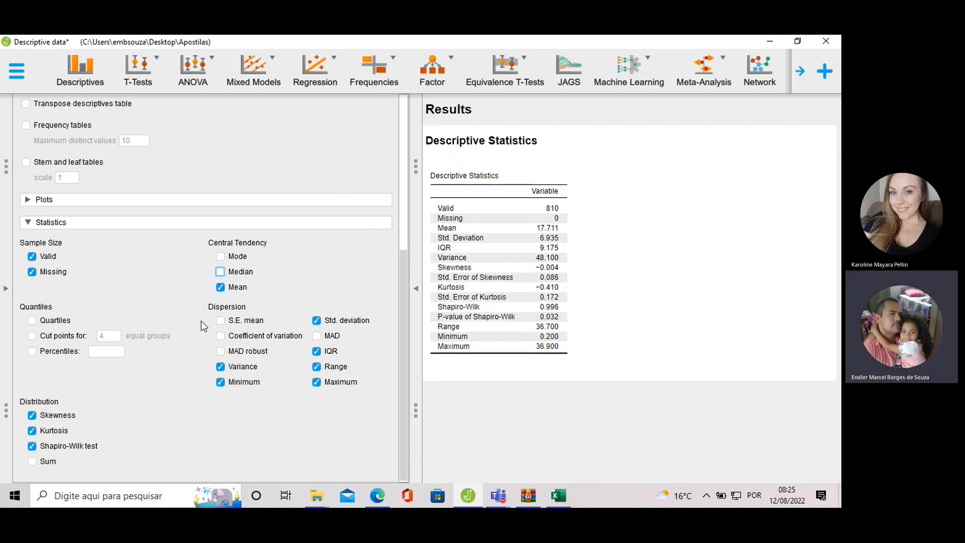
pyautogui.click(220, 272)
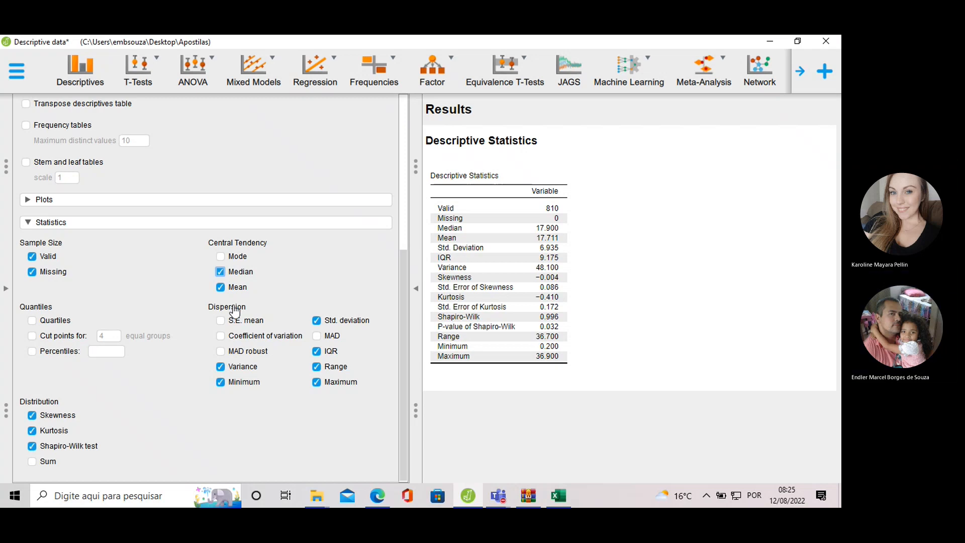
# Remove Variance, Minimum, Maximum, Range, Kurtosis and Skewness from the descriptive table.
pyautogui.click(220, 366)
pyautogui.click(220, 381)
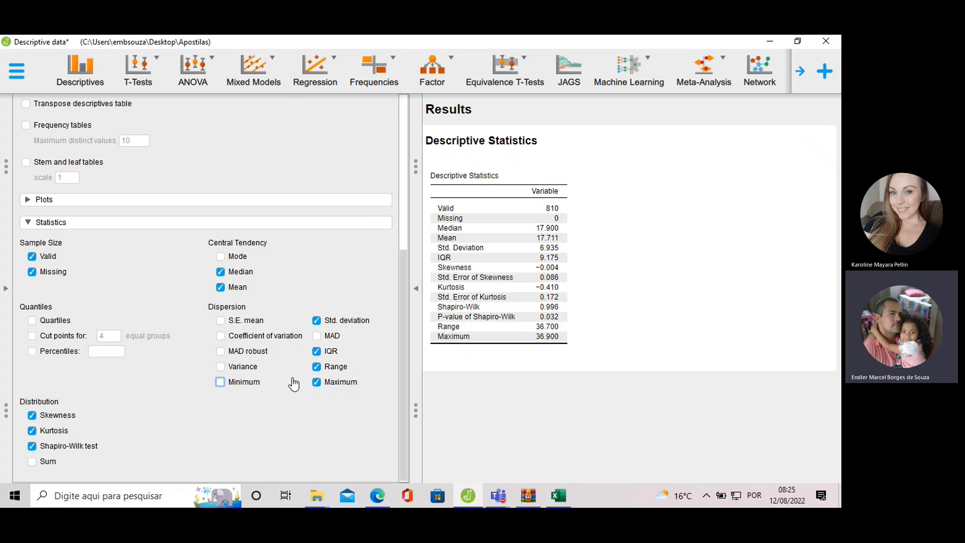
pyautogui.click(316, 381)
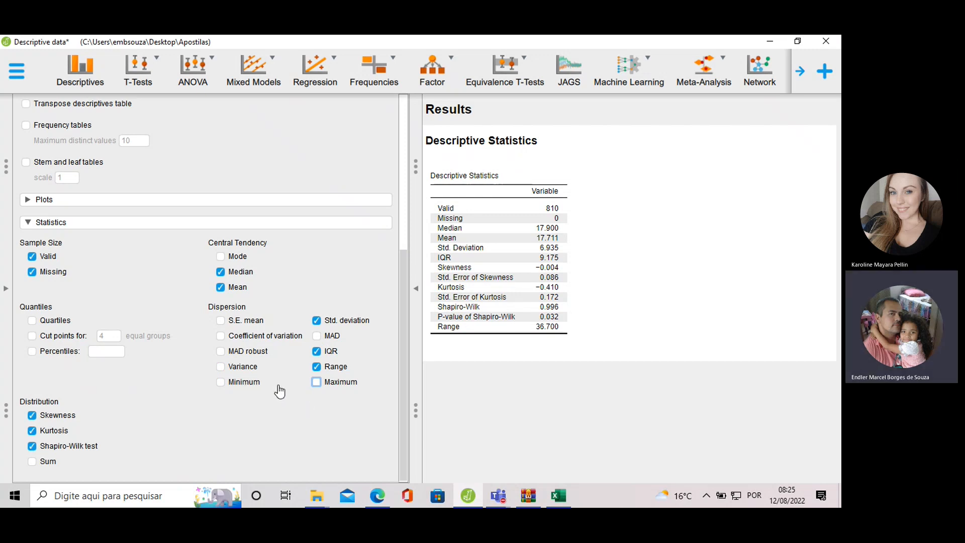
pyautogui.click(316, 366)
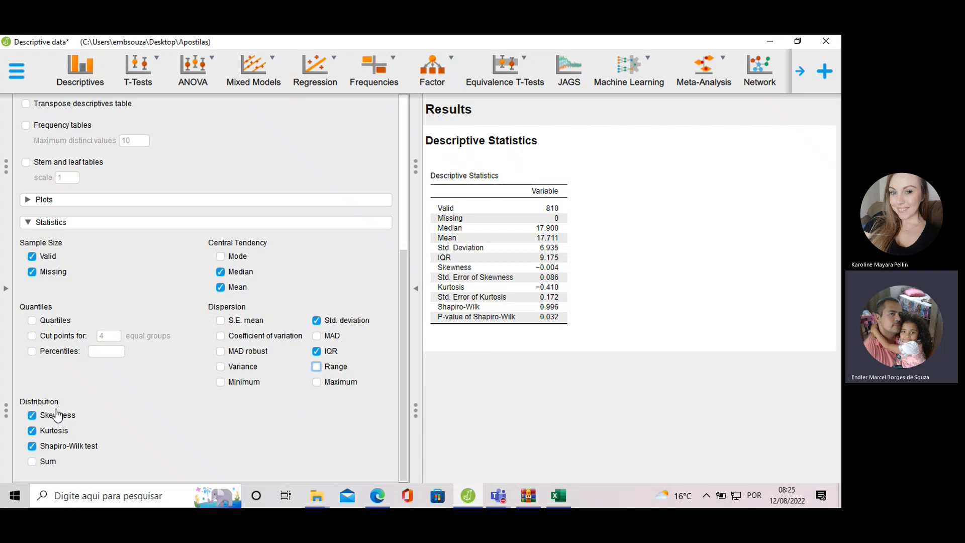
pyautogui.click(32, 430)
pyautogui.click(32, 415)
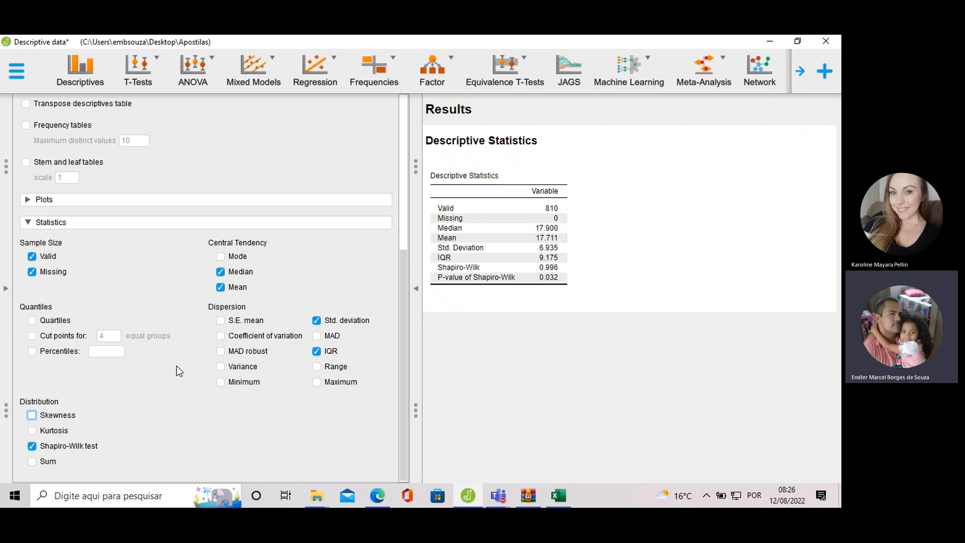
# Expand the plot options and add a distribution plot of Variable with the Sturges bin width type.
pyautogui.scroll(5, 151, 352)
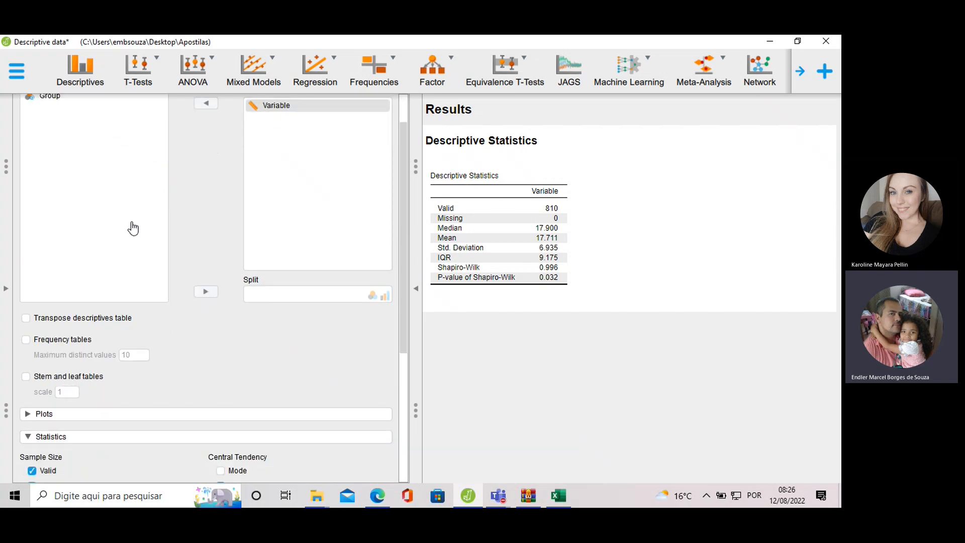
pyautogui.scroll(-3, 133, 226)
pyautogui.click(67, 371)
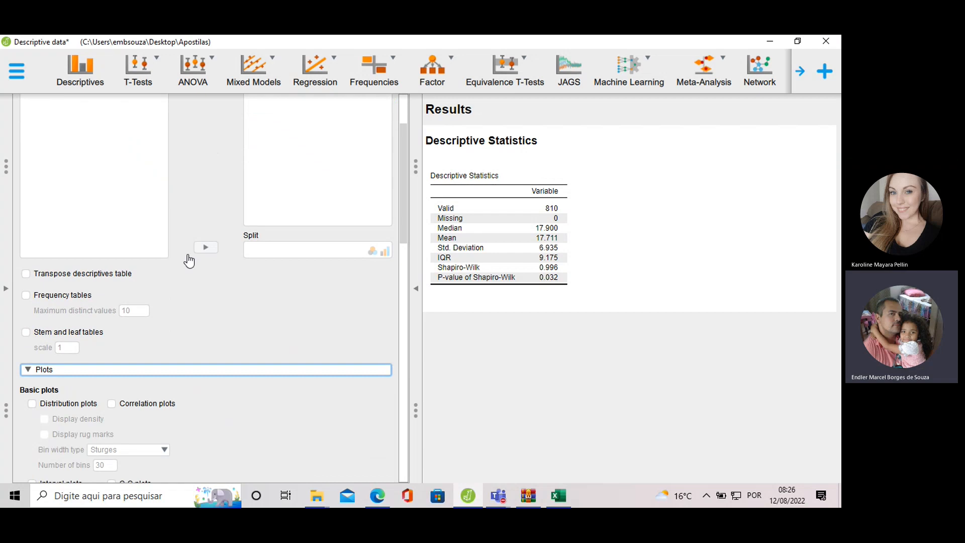
pyautogui.scroll(-6, 187, 258)
pyautogui.scroll(4, 167, 270)
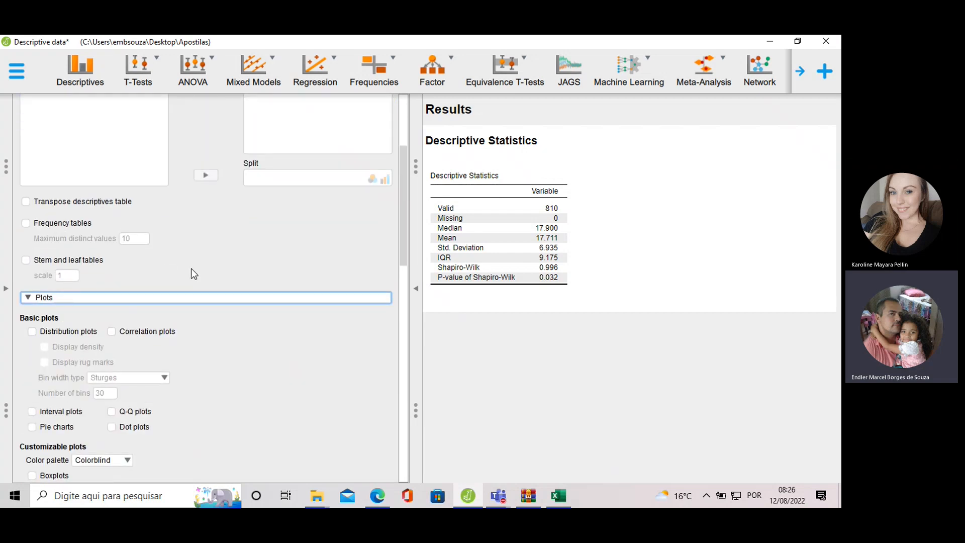
pyautogui.moveTo(403, 214); pyautogui.dragTo(396, 246)
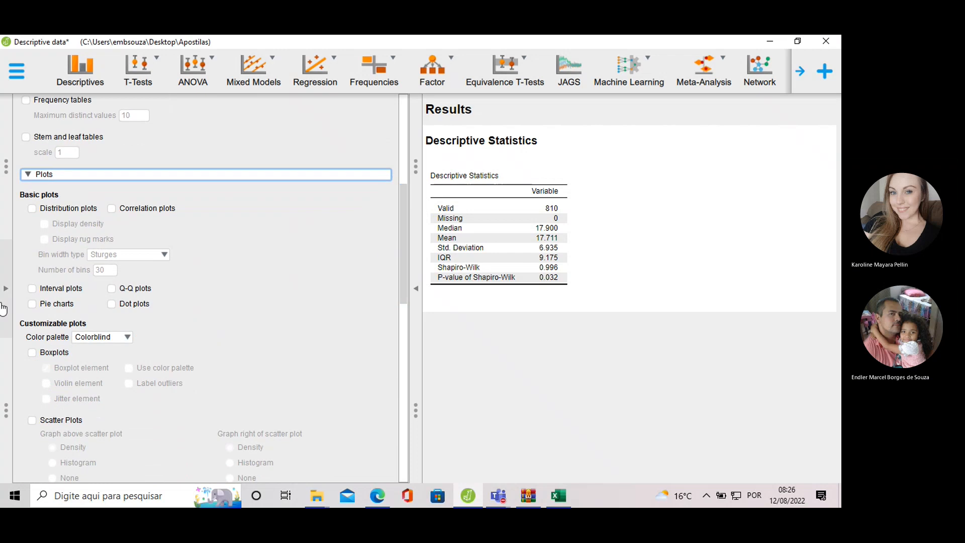
pyautogui.click(32, 208)
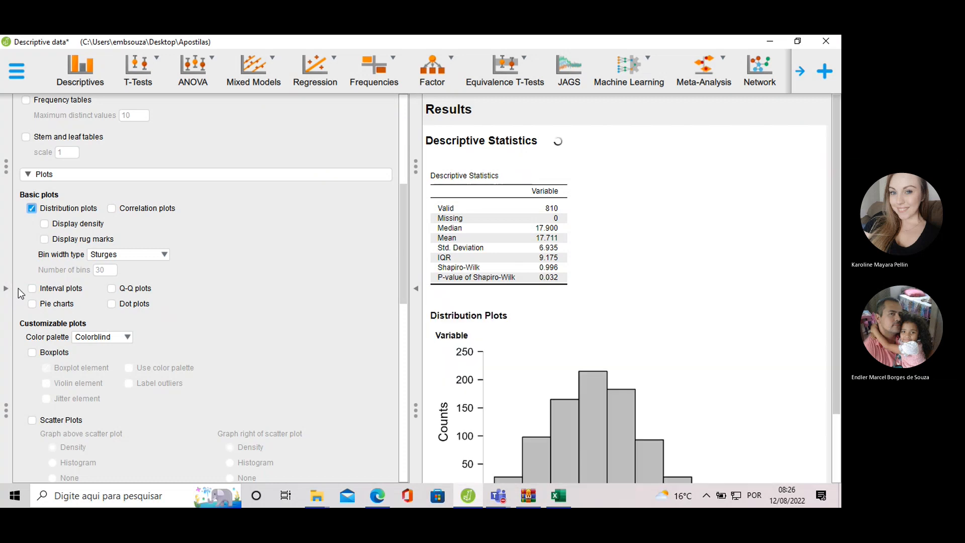
pyautogui.scroll(-2, 472, 272)
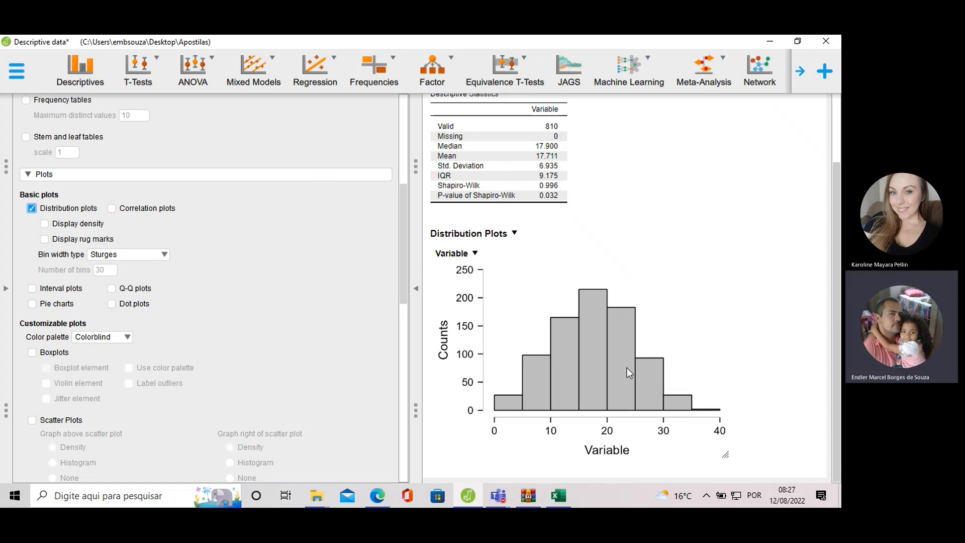
# Add a Q-Q plot of Variable and bring it into view in the results.
pyautogui.click(111, 289)
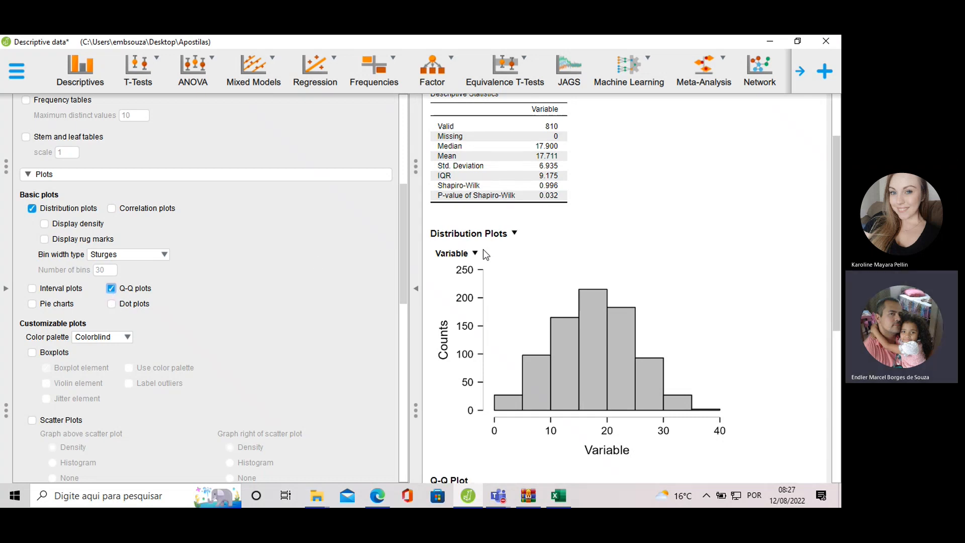
pyautogui.scroll(-5, 530, 260)
pyautogui.scroll(-2, 532, 260)
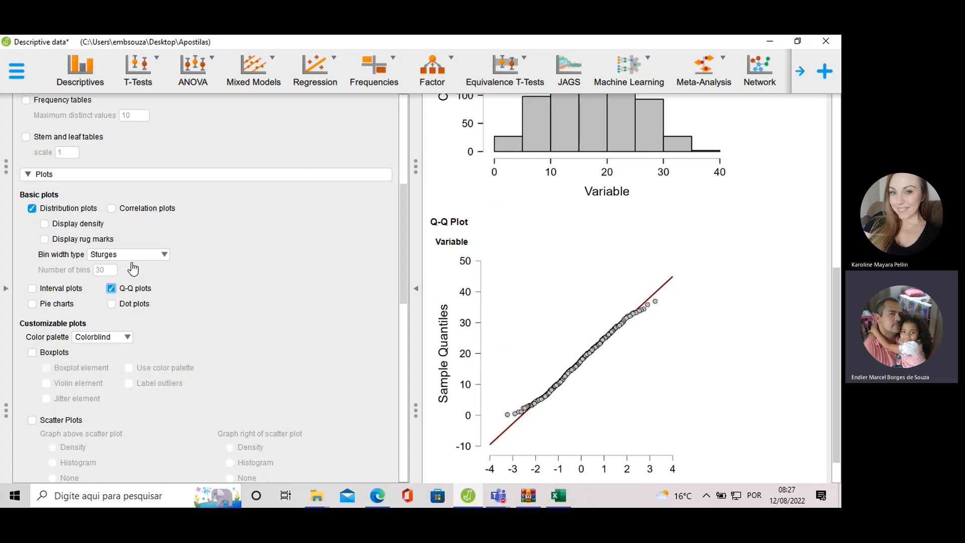
# Add a boxplot of Variable with the boxplot element.
pyautogui.scroll(-2, 130, 234)
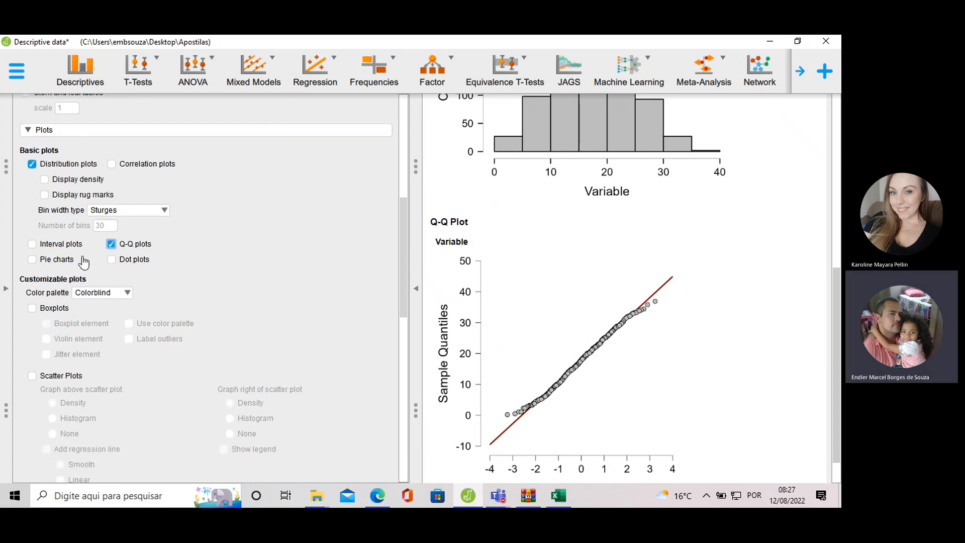
pyautogui.click(33, 309)
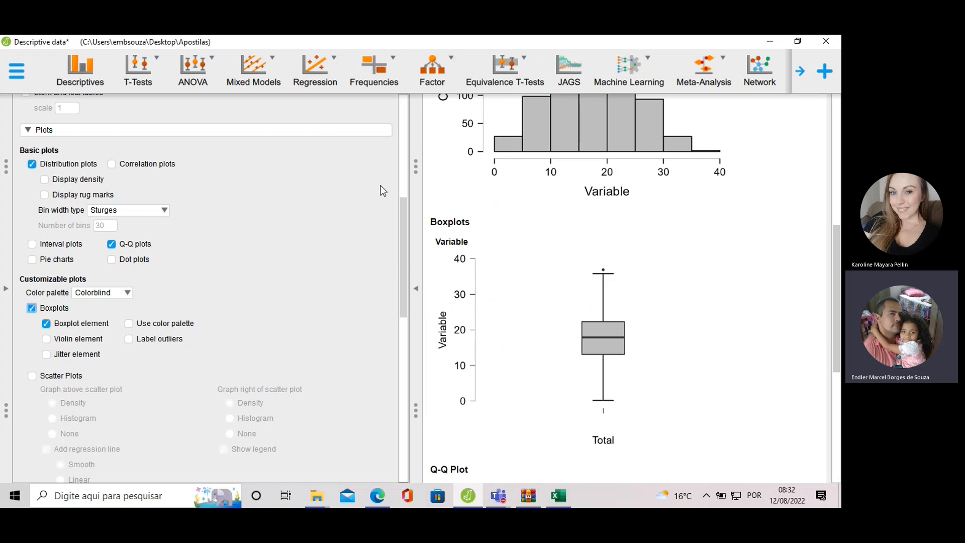
pyautogui.scroll(1, 662, 330)
pyautogui.scroll(-1, 662, 304)
# Add the violin element to the boxplot, and switch the jitter element on and off again.
pyautogui.click(46, 339)
pyautogui.click(47, 357)
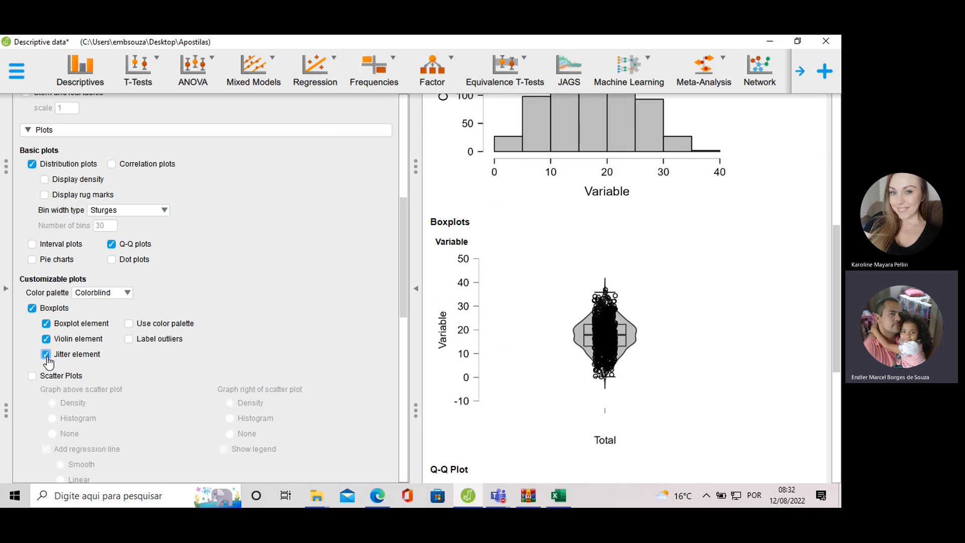
pyautogui.click(47, 355)
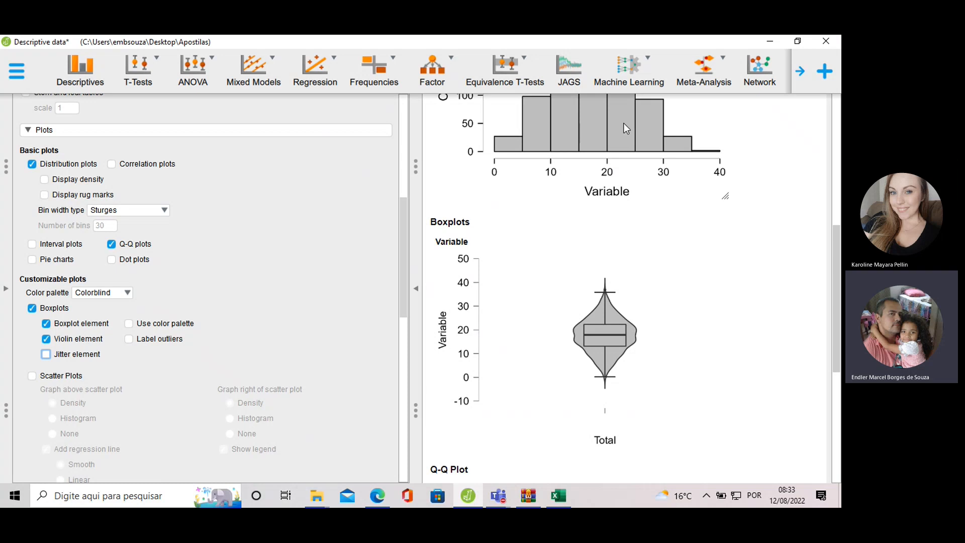
# Color the boxplot with the Colorblind palette and label its outliers.
pyautogui.scroll(2, 632, 182)
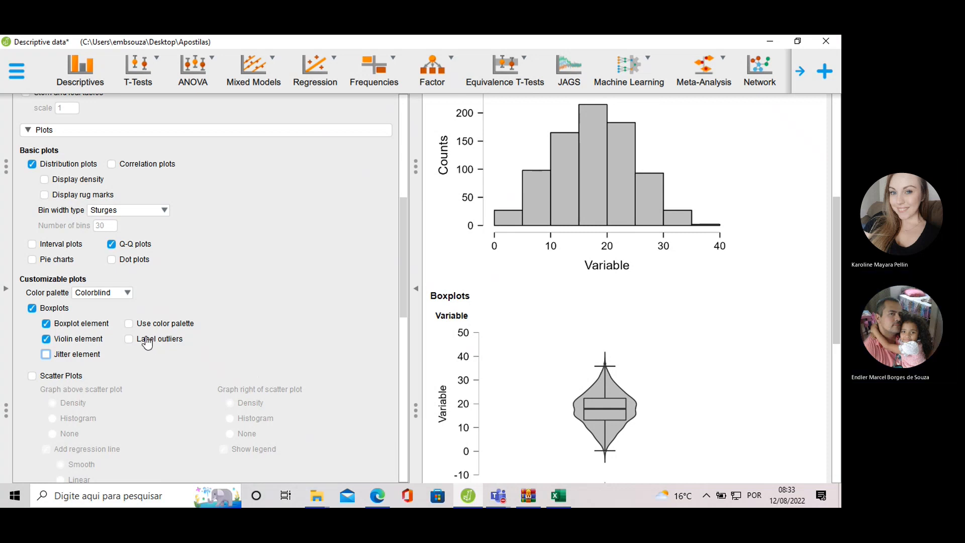
pyautogui.click(129, 324)
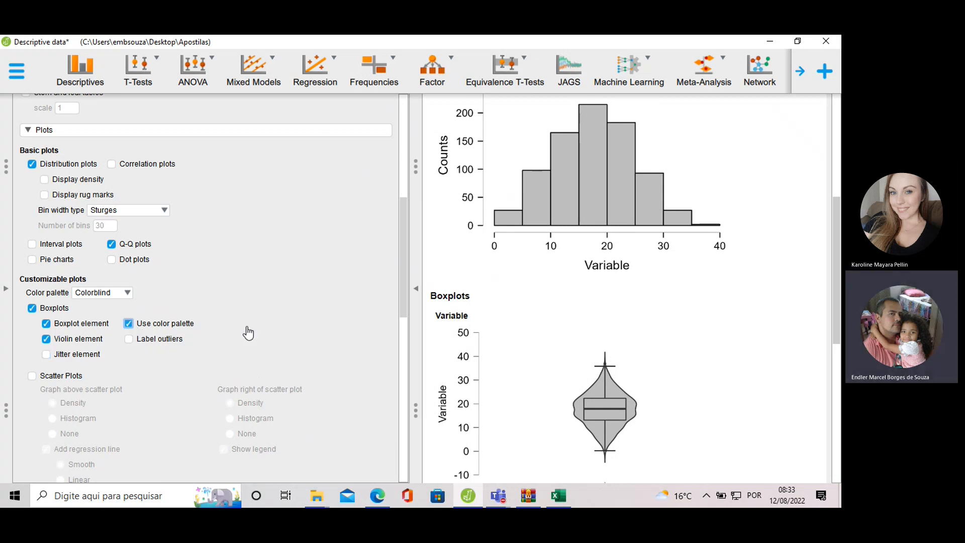
pyautogui.scroll(-2, 462, 294)
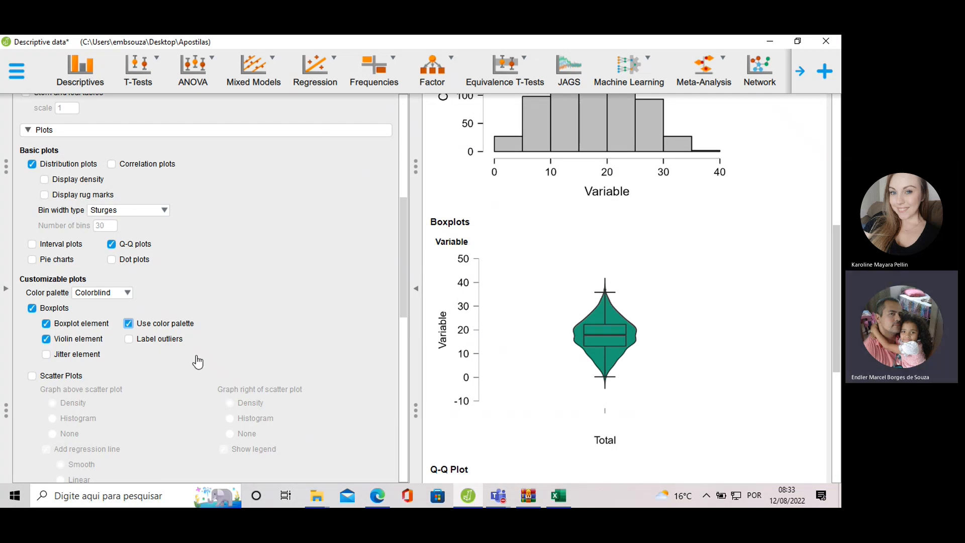
pyautogui.click(130, 340)
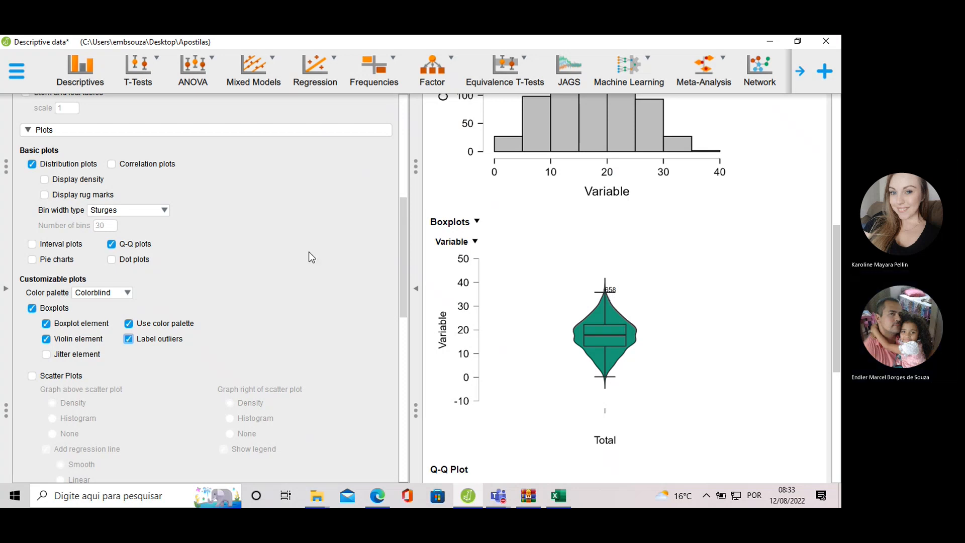
# Enable scatter plots and set the graph above the scatter plot to a histogram.
pyautogui.scroll(-2, 92, 257)
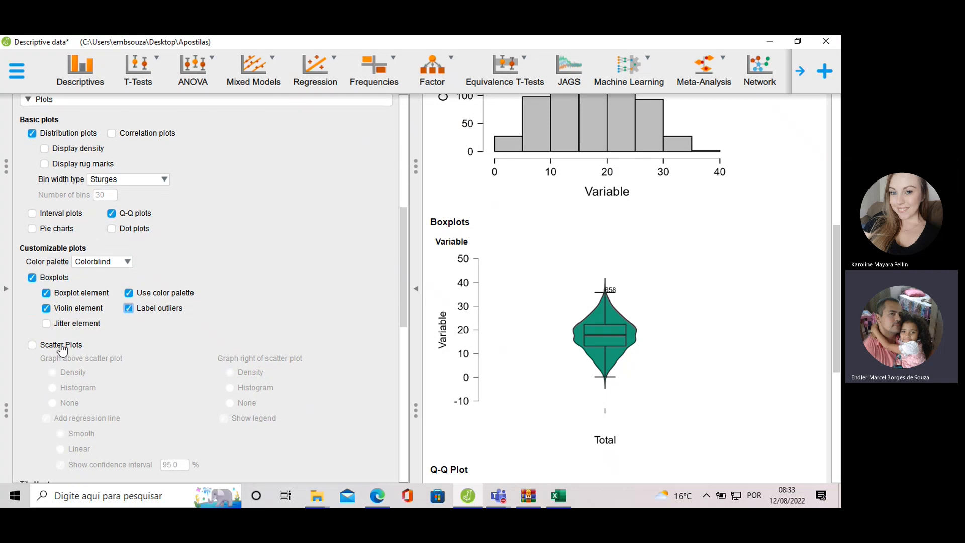
pyautogui.click(33, 345)
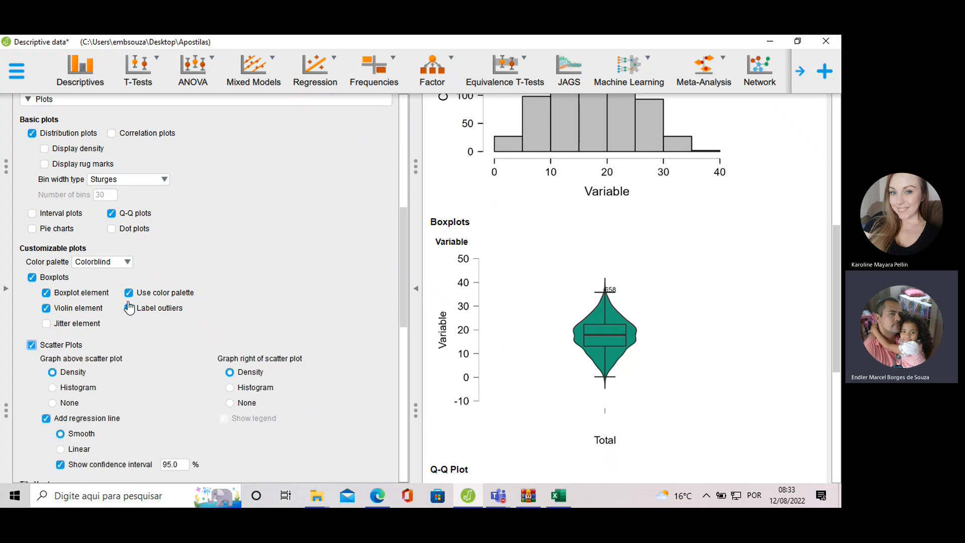
pyautogui.scroll(-3, 130, 308)
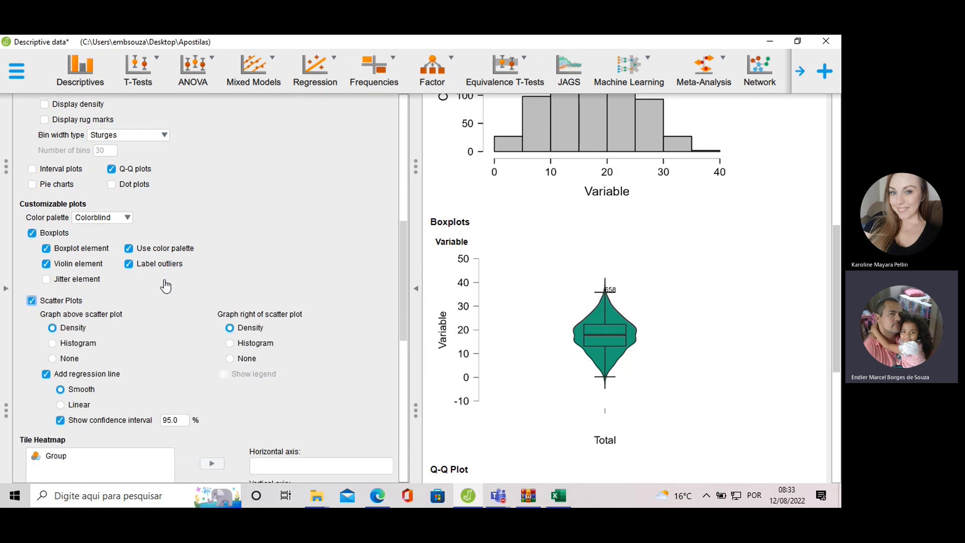
pyautogui.scroll(-3, 101, 307)
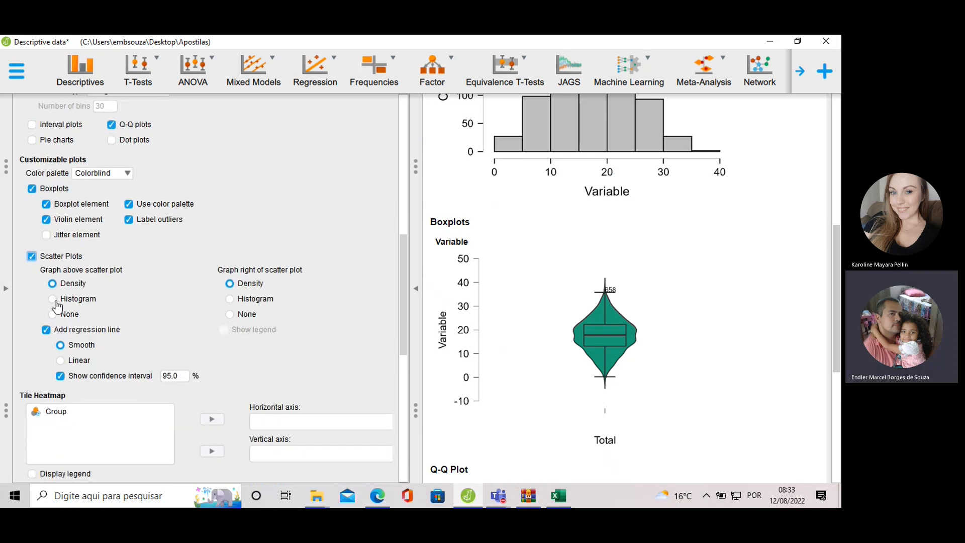
pyautogui.click(53, 299)
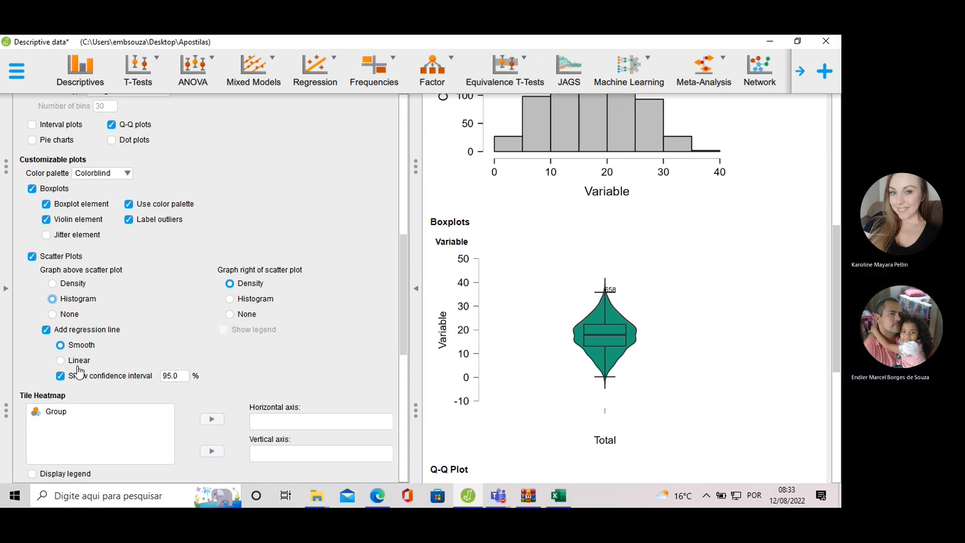
# Examine the outlier label on the boxplot, the Q-Q plot and the descriptives table of Variable.
pyautogui.scroll(5, 111, 254)
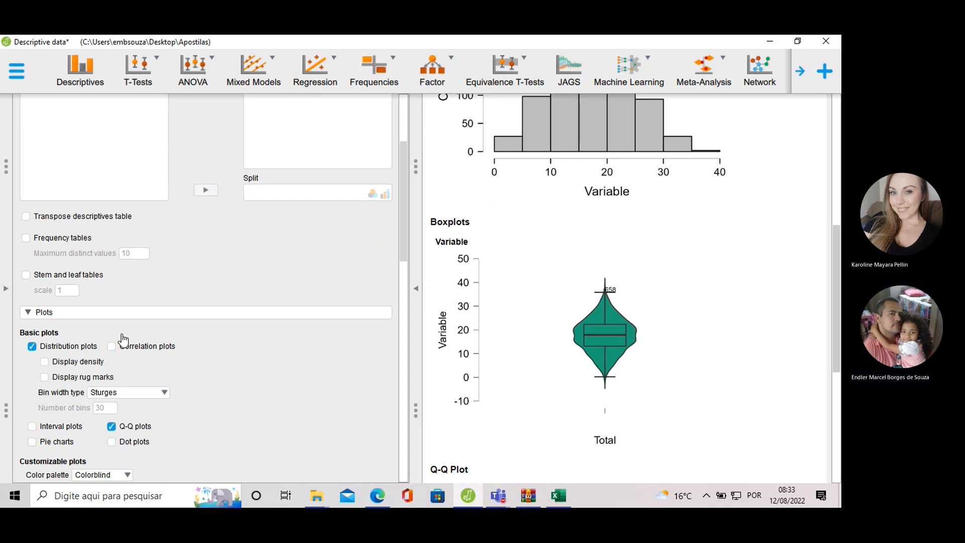
pyautogui.scroll(-4, 544, 277)
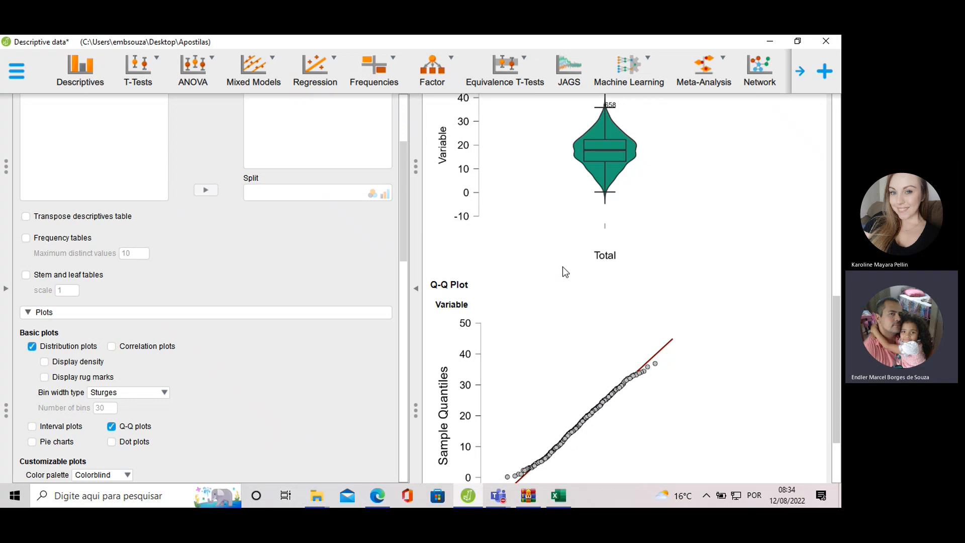
pyautogui.scroll(1, 564, 271)
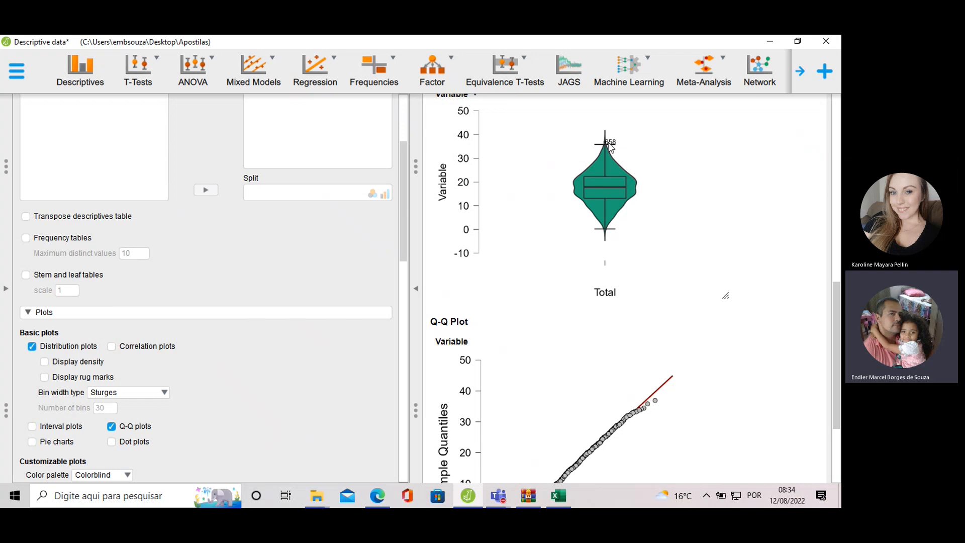
pyautogui.scroll(-3, 554, 213)
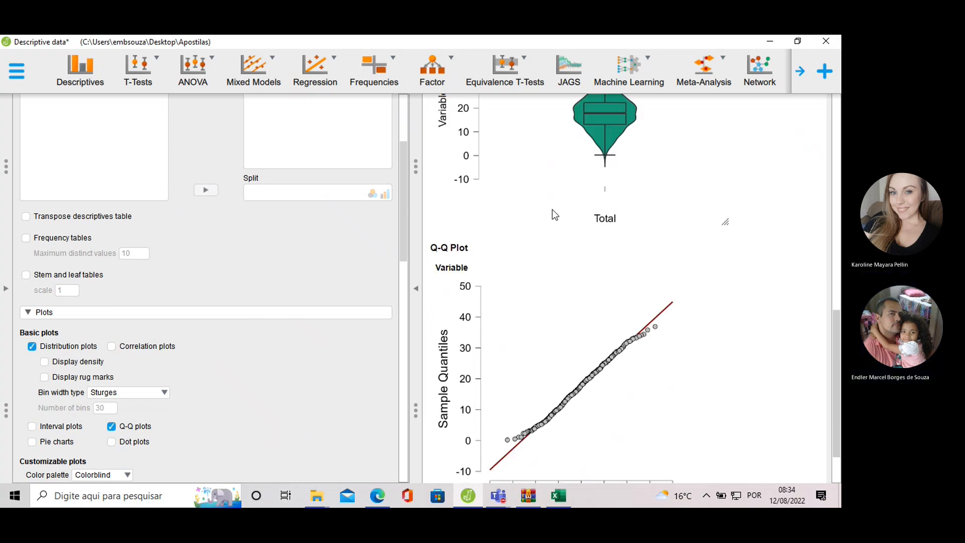
pyautogui.scroll(3, 594, 231)
pyautogui.scroll(10, 593, 234)
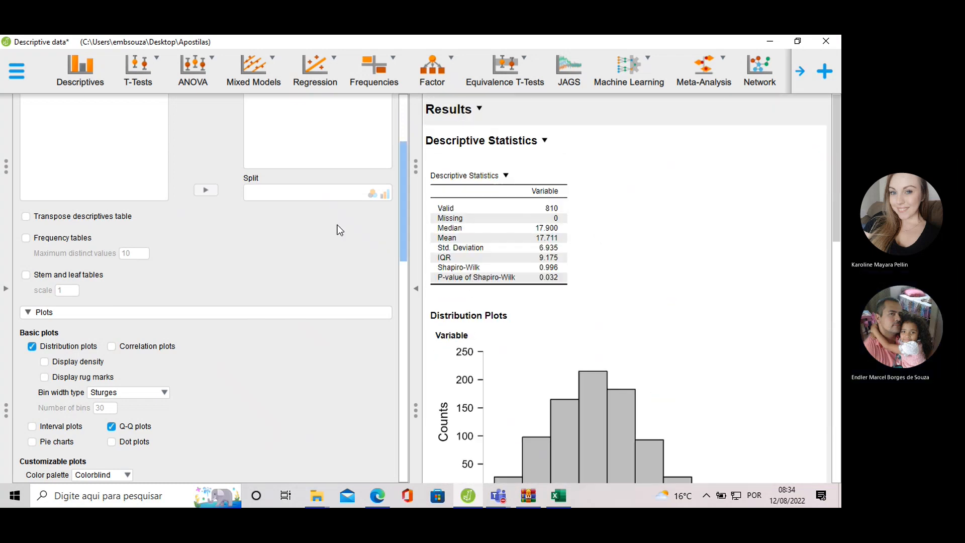
# Look through the customizable plot, tile heatmap and statistics options of the descriptives analysis.
pyautogui.scroll(-10, 130, 280)
pyautogui.scroll(-5, 129, 280)
pyautogui.scroll(8, 130, 244)
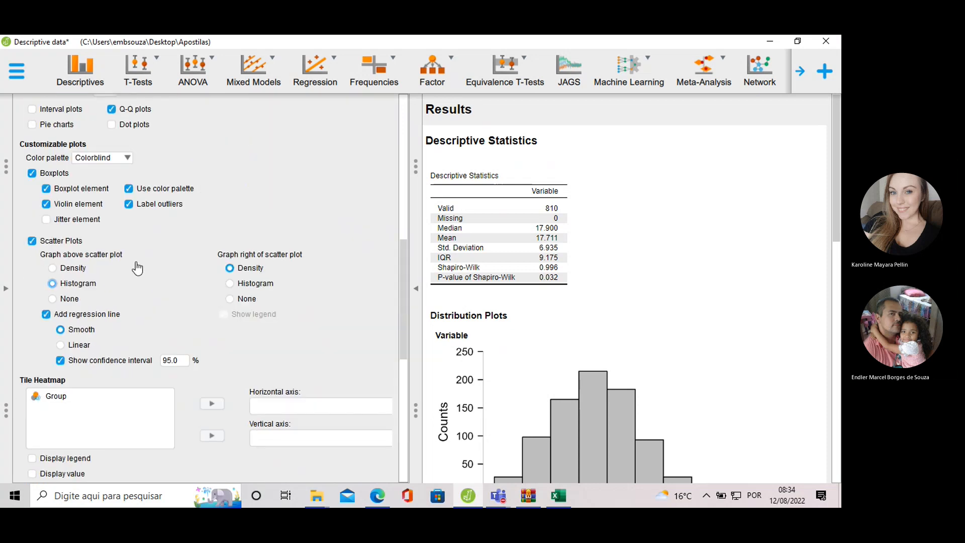
pyautogui.scroll(-7, 128, 241)
pyautogui.scroll(10, 119, 221)
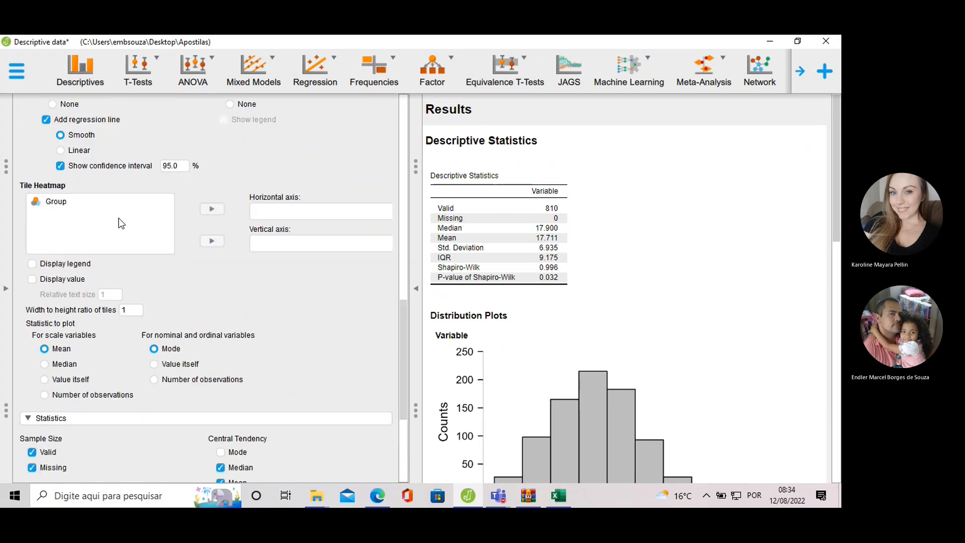
pyautogui.scroll(-1, 152, 278)
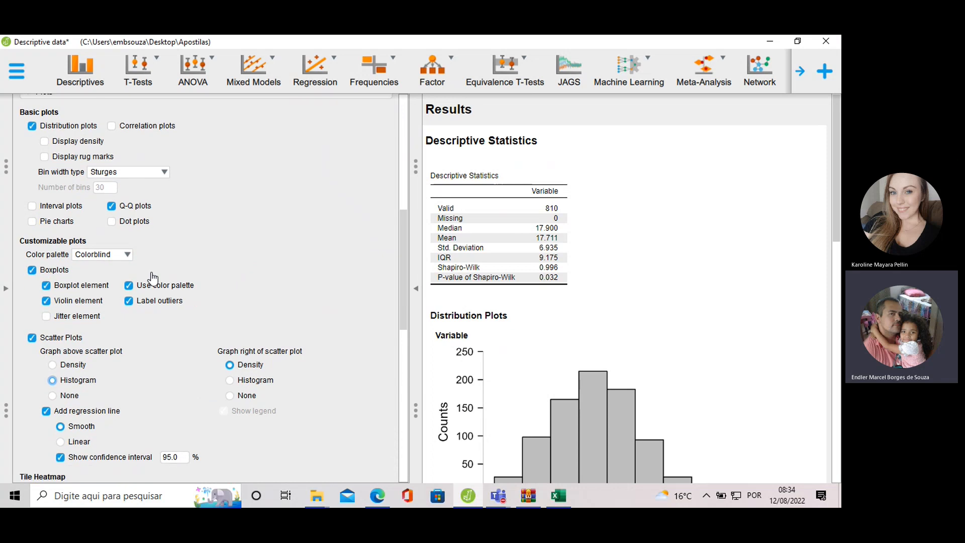
pyautogui.scroll(-1, 153, 278)
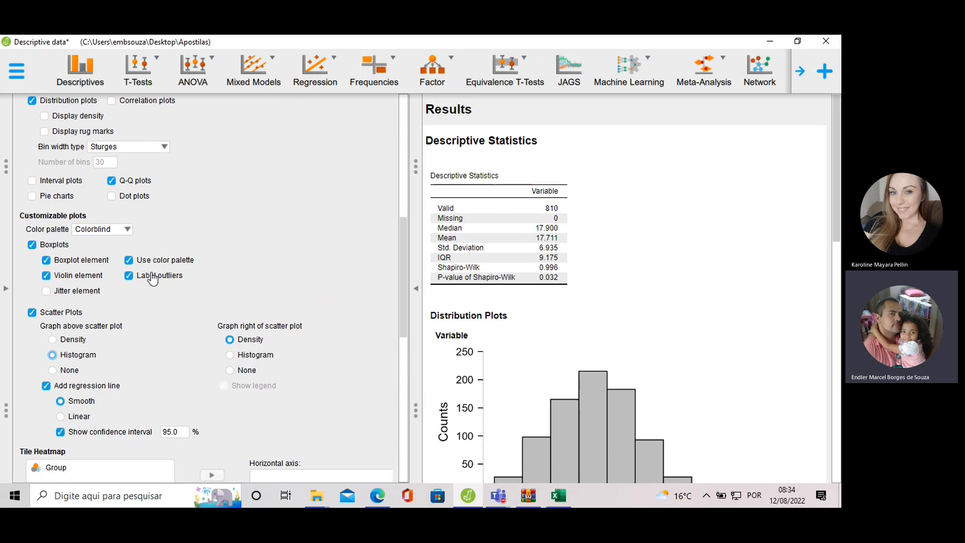
pyautogui.scroll(-2, 153, 279)
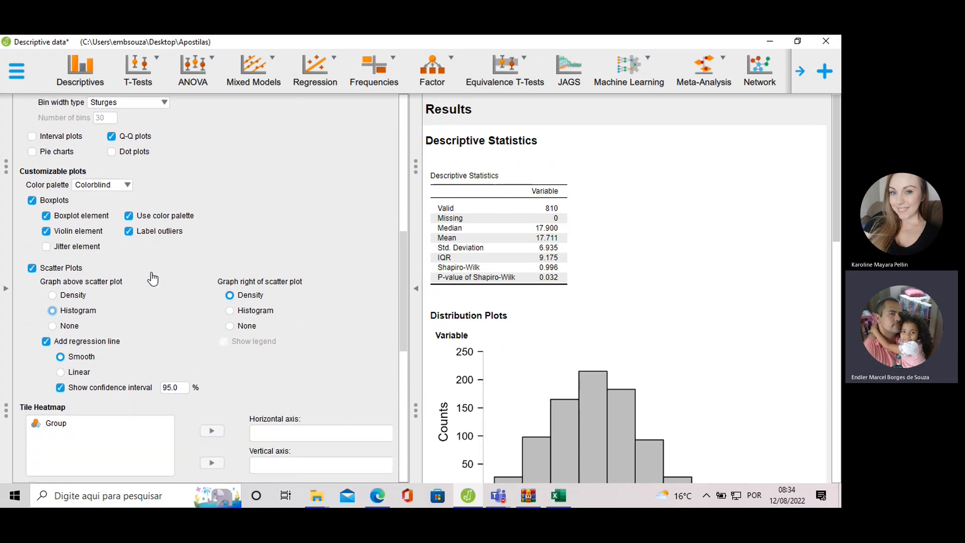
pyautogui.scroll(-13, 153, 278)
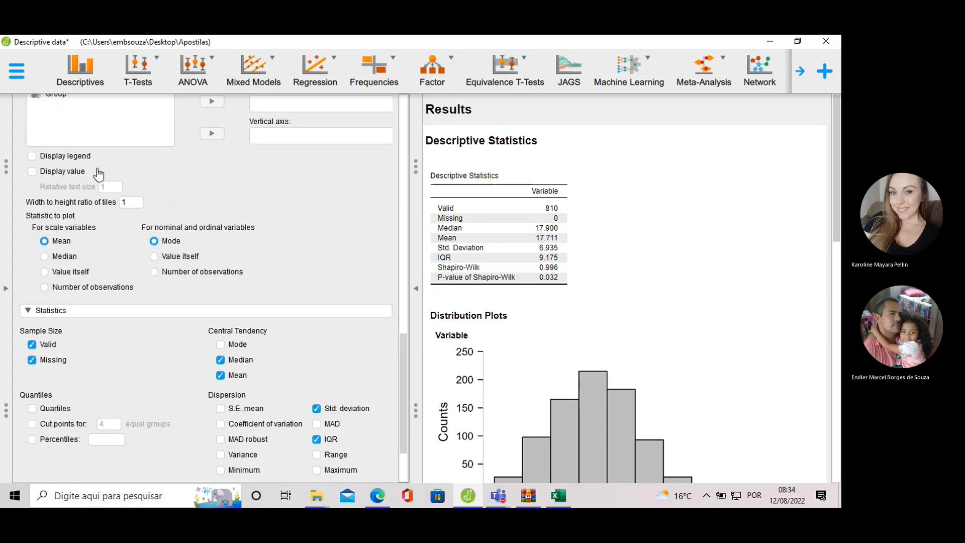
# Split the descriptive analysis of Variable by Group.
pyautogui.scroll(15, 115, 204)
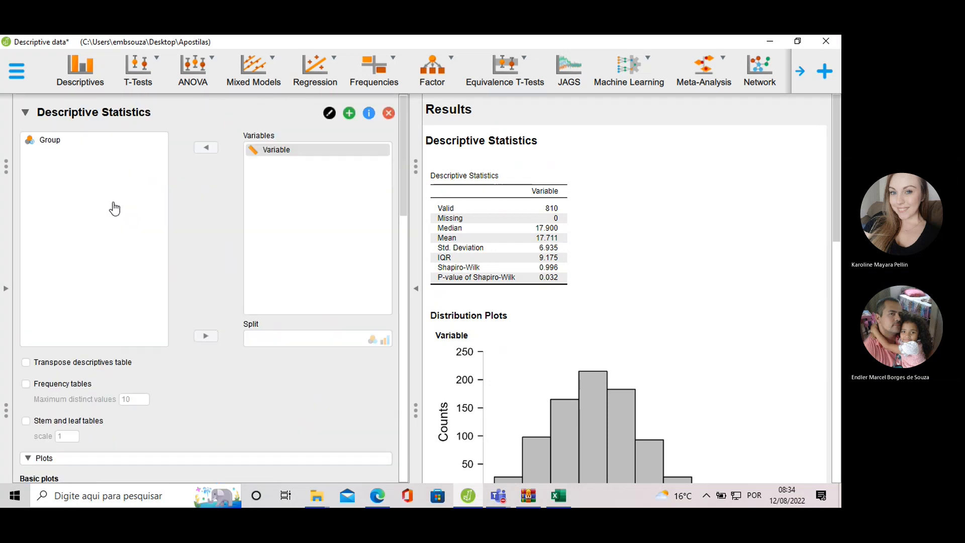
pyautogui.click(56, 144)
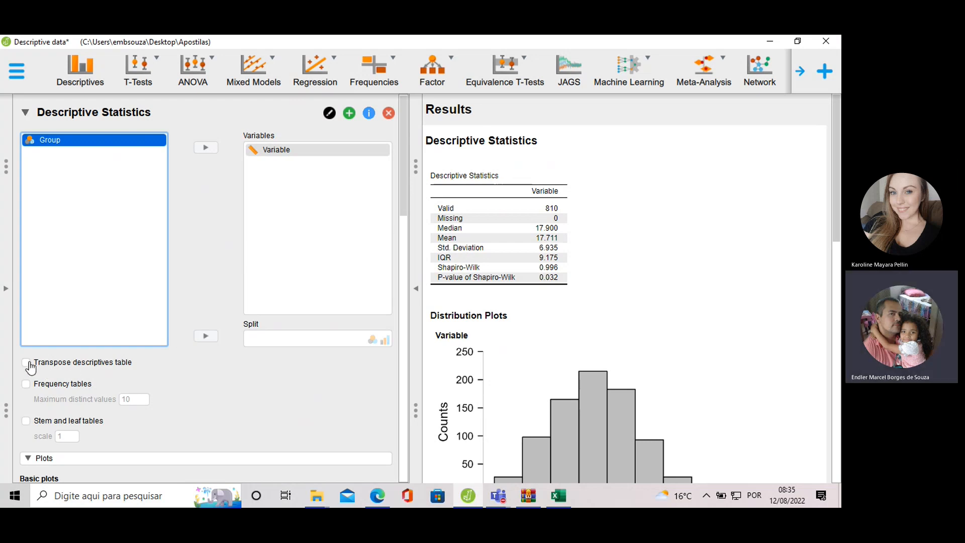
pyautogui.click(206, 337)
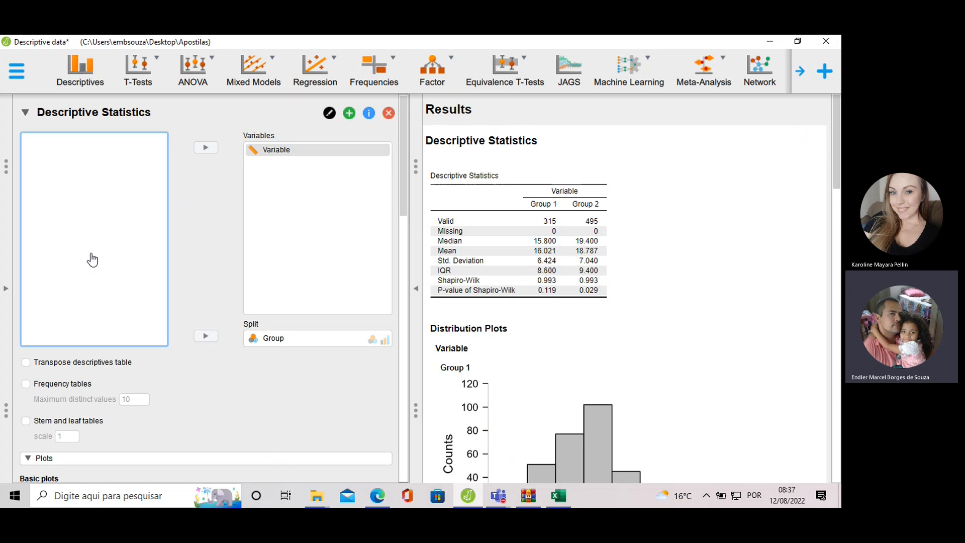
# Compare the distribution plots of Group 1 and Group 2 with their Shapiro-Wilk p-values in the descriptives table.
pyautogui.scroll(-3, 586, 248)
pyautogui.scroll(-5, 585, 247)
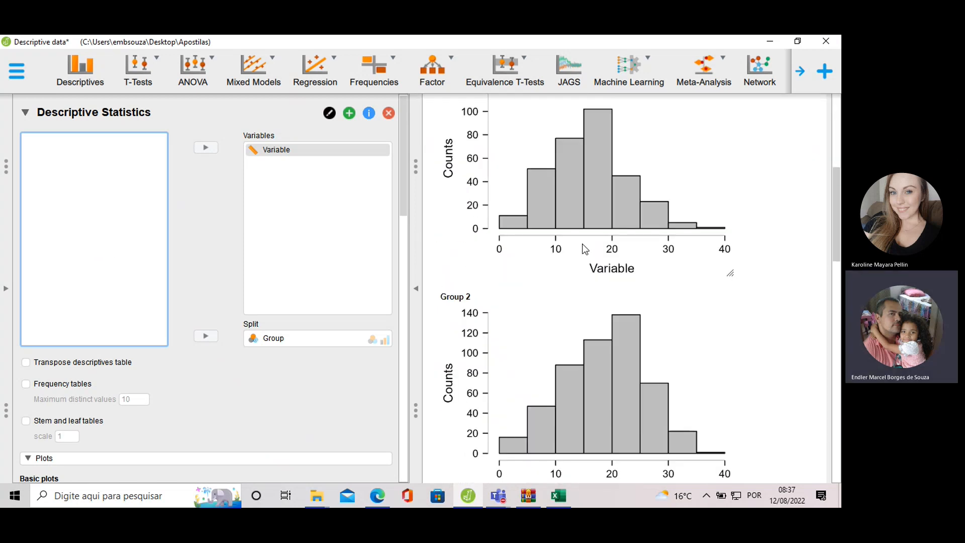
pyautogui.scroll(2, 569, 252)
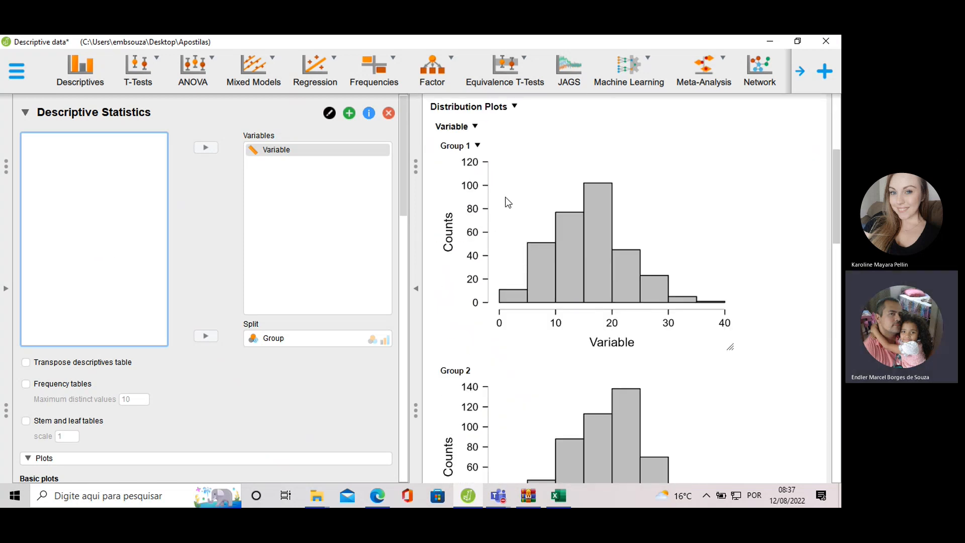
pyautogui.scroll(-2, 497, 187)
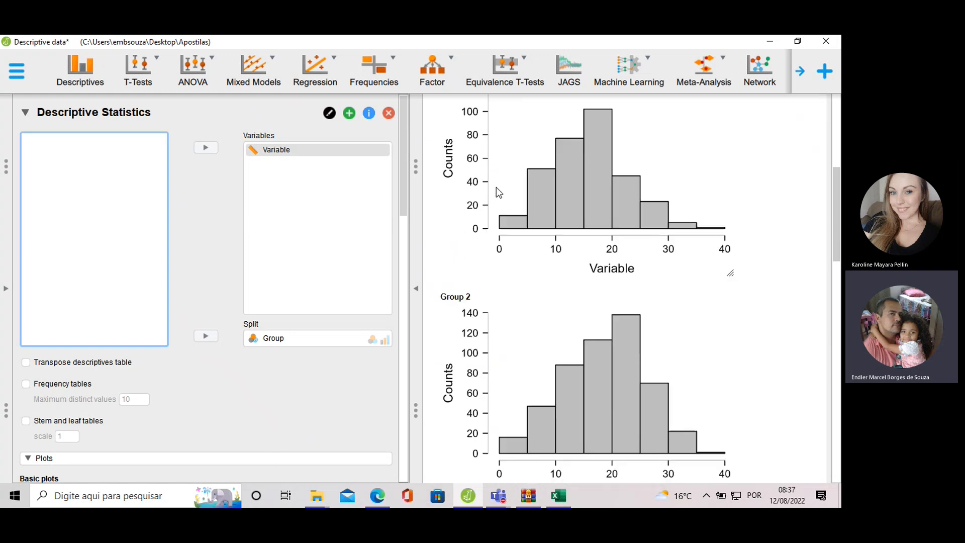
pyautogui.scroll(-2, 567, 214)
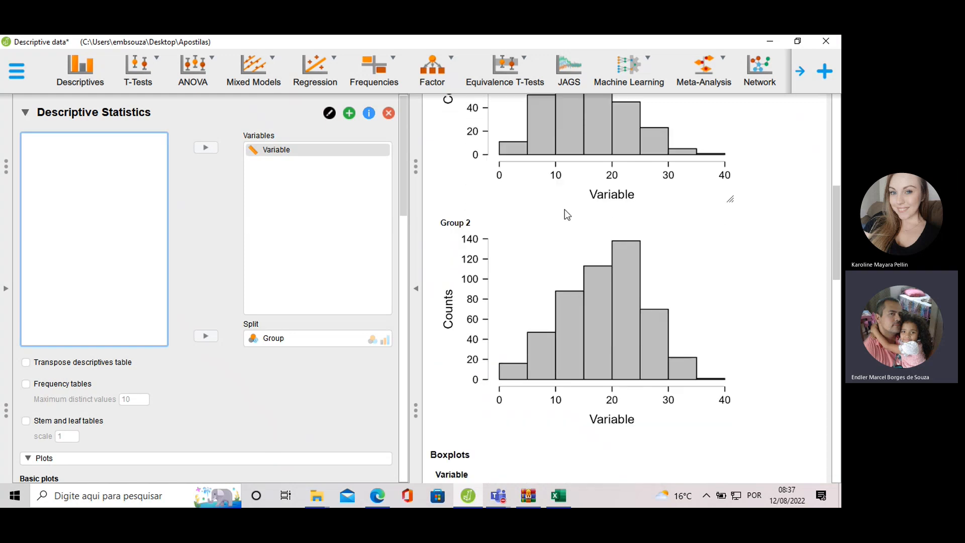
pyautogui.scroll(2, 565, 209)
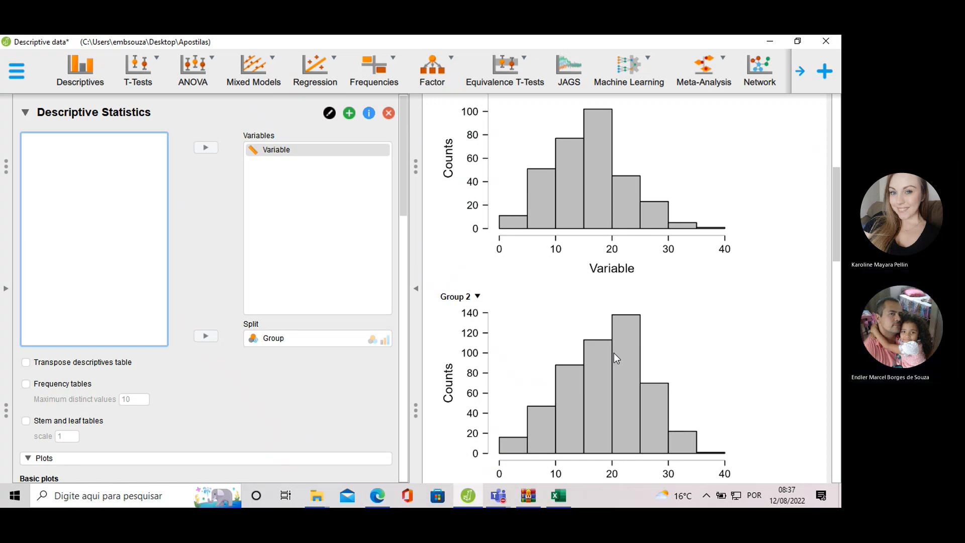
pyautogui.scroll(5, 620, 310)
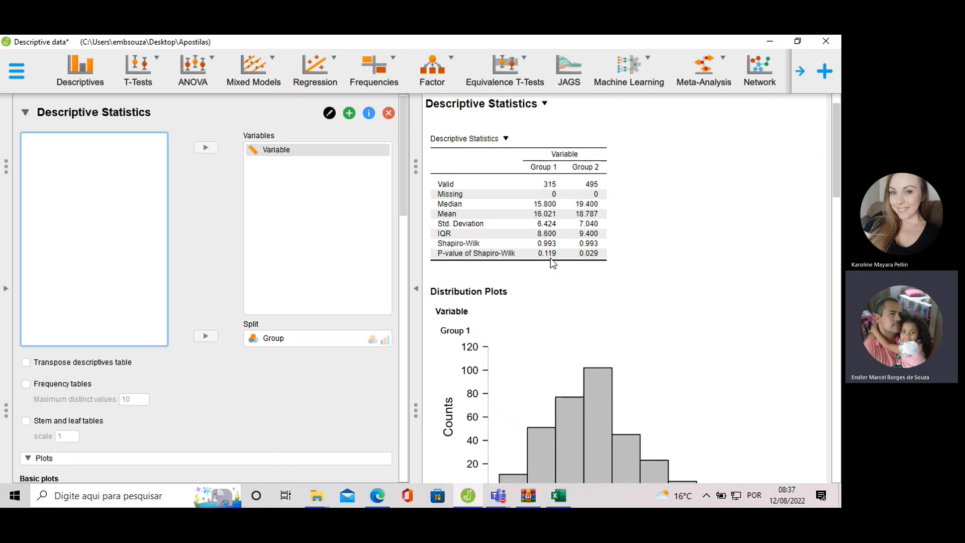
pyautogui.scroll(-3, 544, 266)
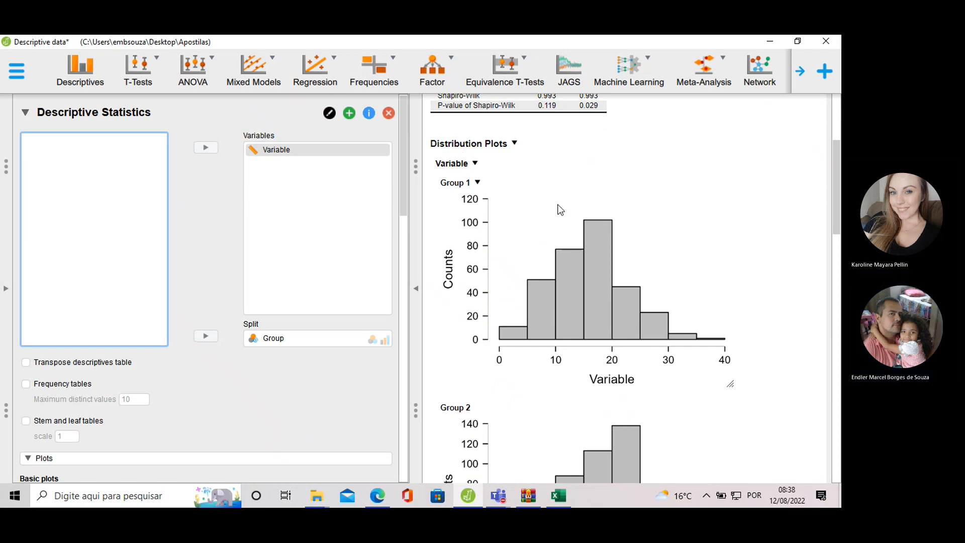
pyautogui.scroll(-3, 558, 205)
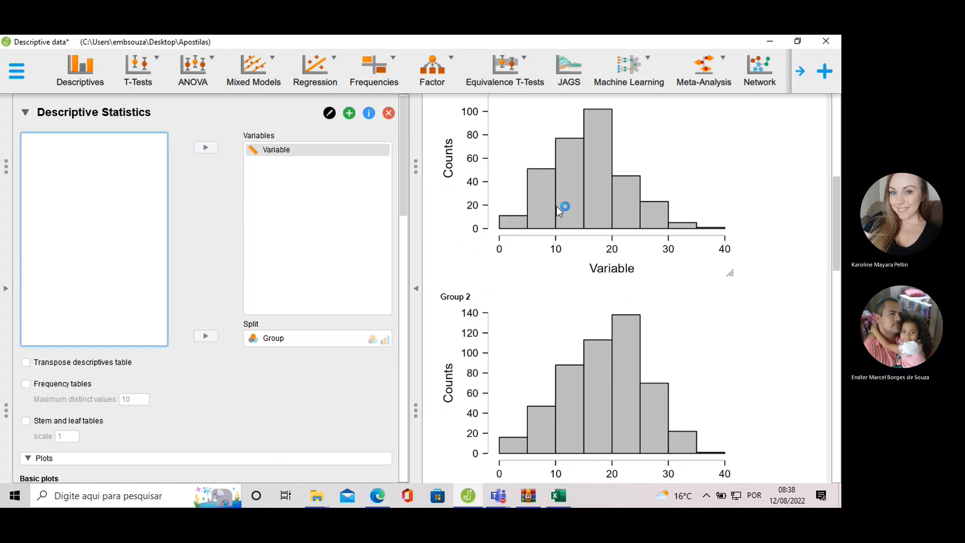
pyautogui.scroll(3, 557, 209)
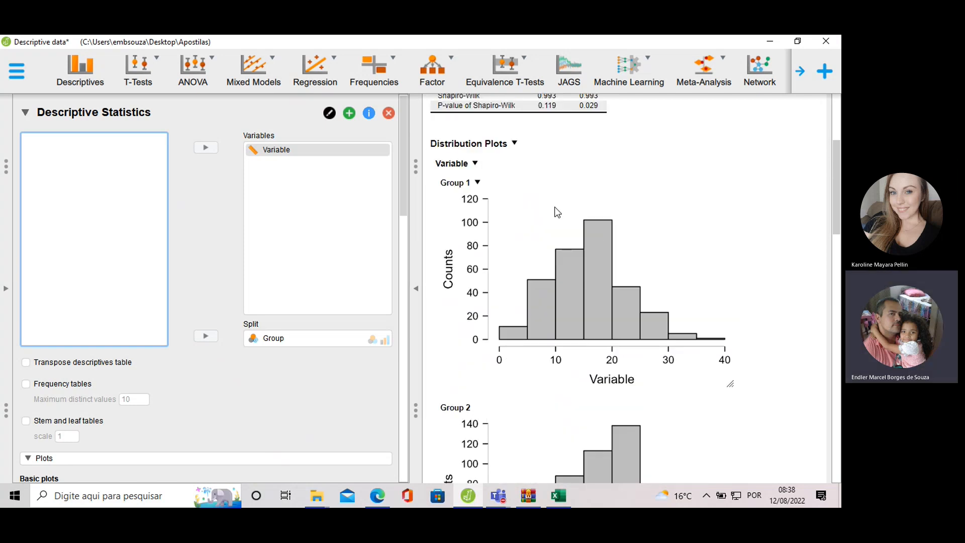
pyautogui.scroll(-2, 556, 211)
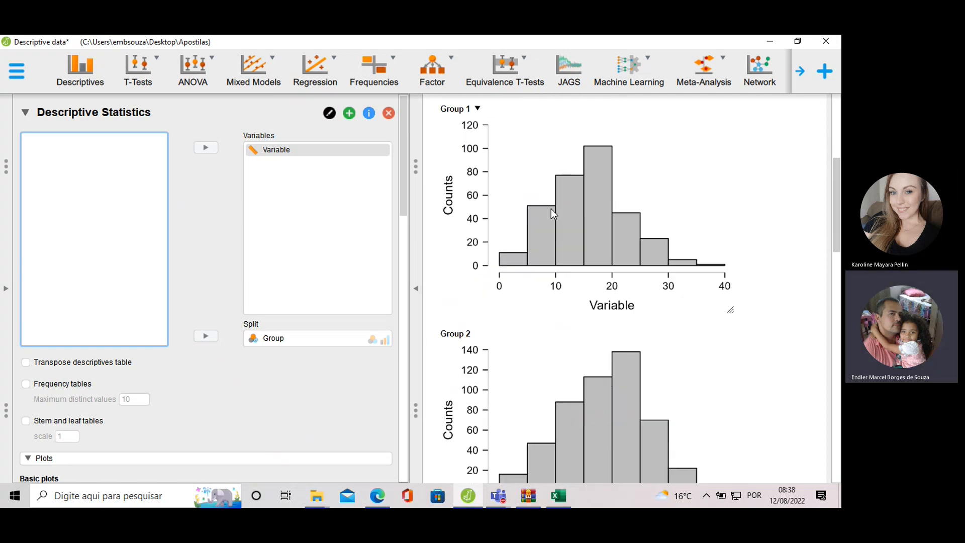
# Examine the boxplots with their labeled outliers and the Q-Q plots for Group 1 and Group 2.
pyautogui.scroll(-7, 551, 209)
pyautogui.scroll(-2, 551, 214)
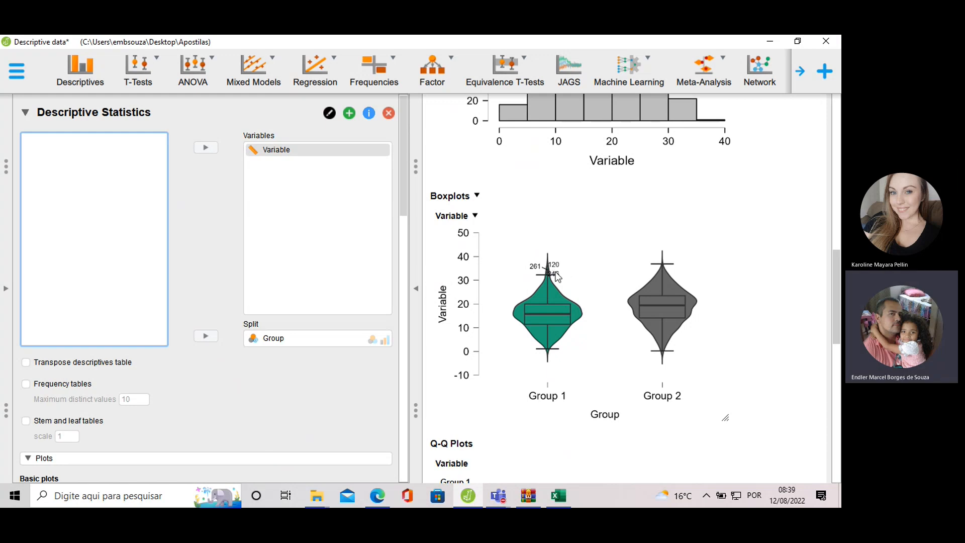
pyautogui.scroll(3, 556, 274)
pyautogui.scroll(-2, 557, 276)
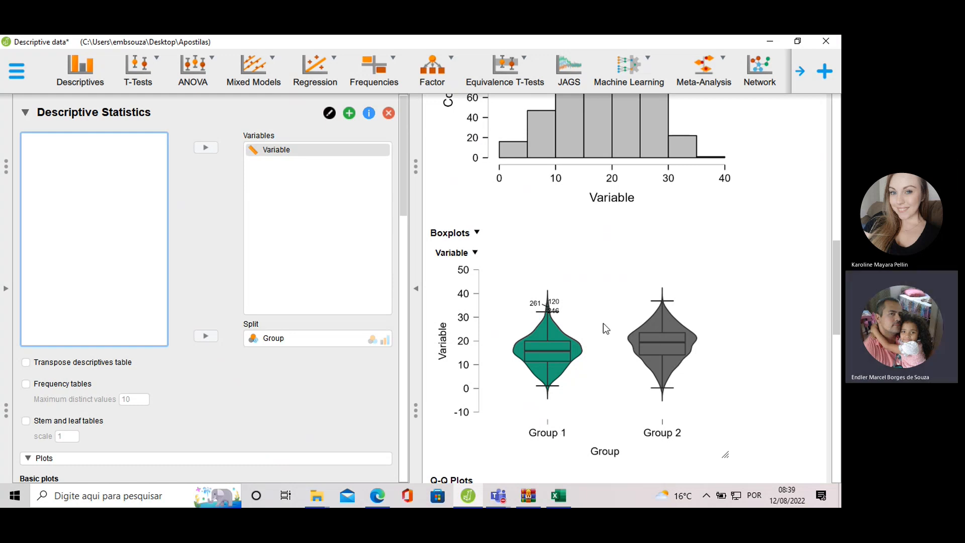
pyautogui.scroll(-3, 598, 311)
pyautogui.scroll(-12, 589, 289)
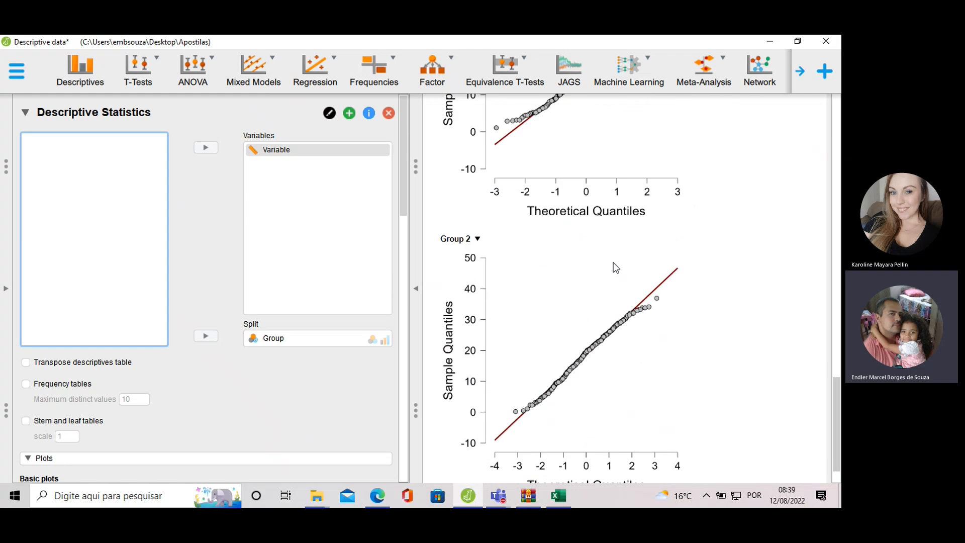
pyautogui.scroll(5, 614, 262)
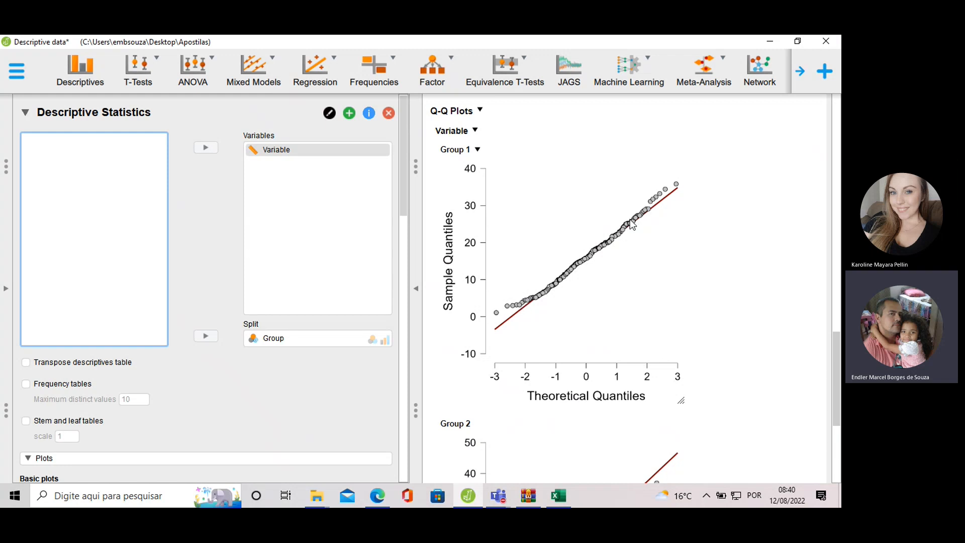
pyautogui.scroll(-5, 632, 239)
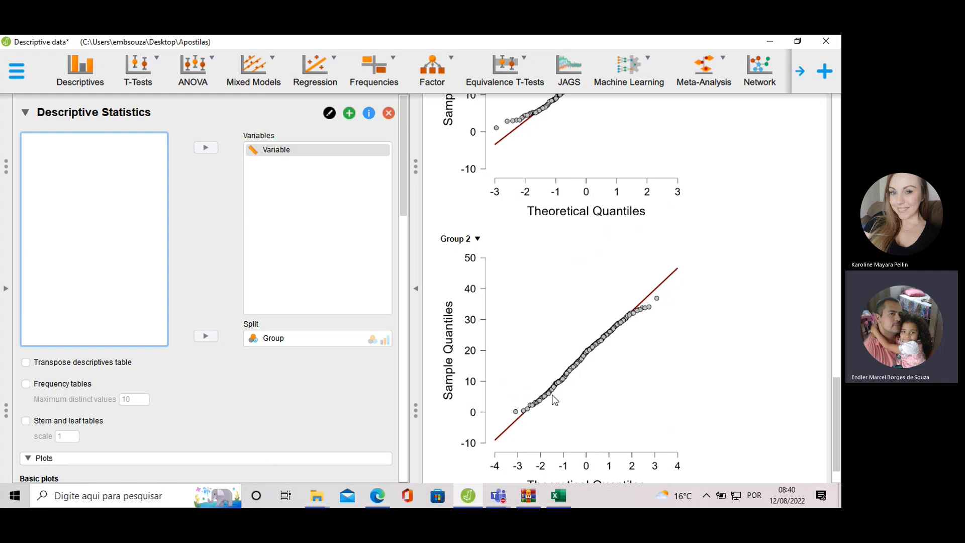
pyautogui.scroll(-1, 638, 317)
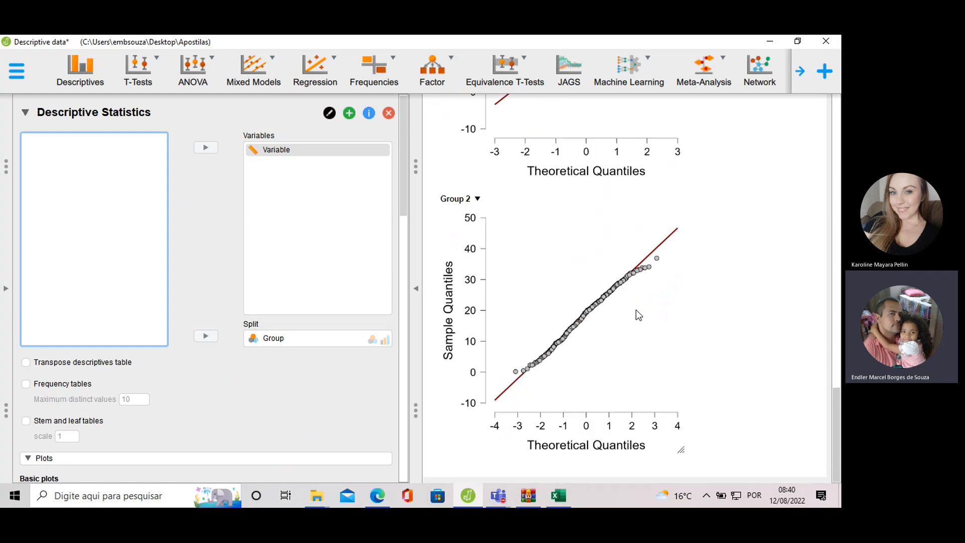
# Switch to the JASP student guide PDF in Edge and highlight the line about splitting analyses by a categorical variable.
pyautogui.scroll(10, 605, 322)
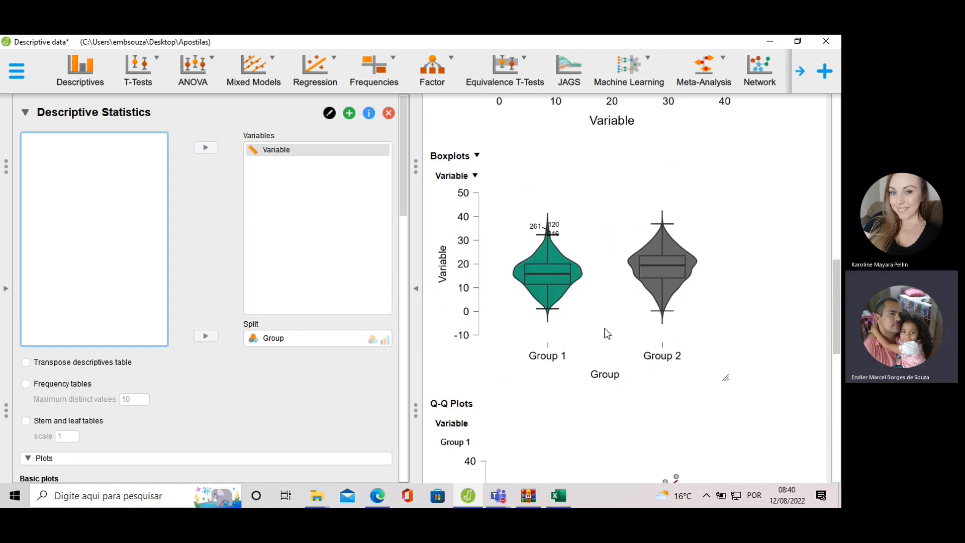
pyautogui.scroll(4, 550, 330)
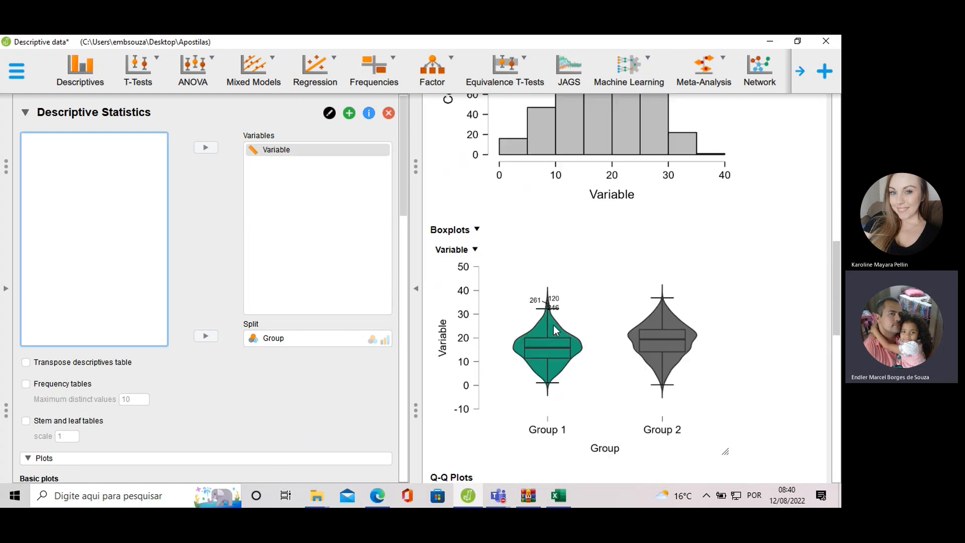
pyautogui.click(377, 496)
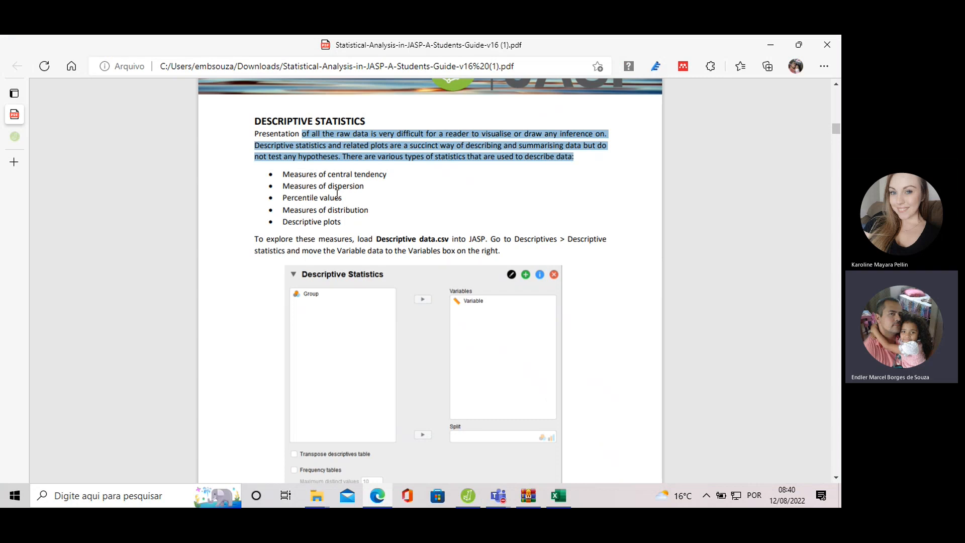
pyautogui.scroll(-3, 338, 196)
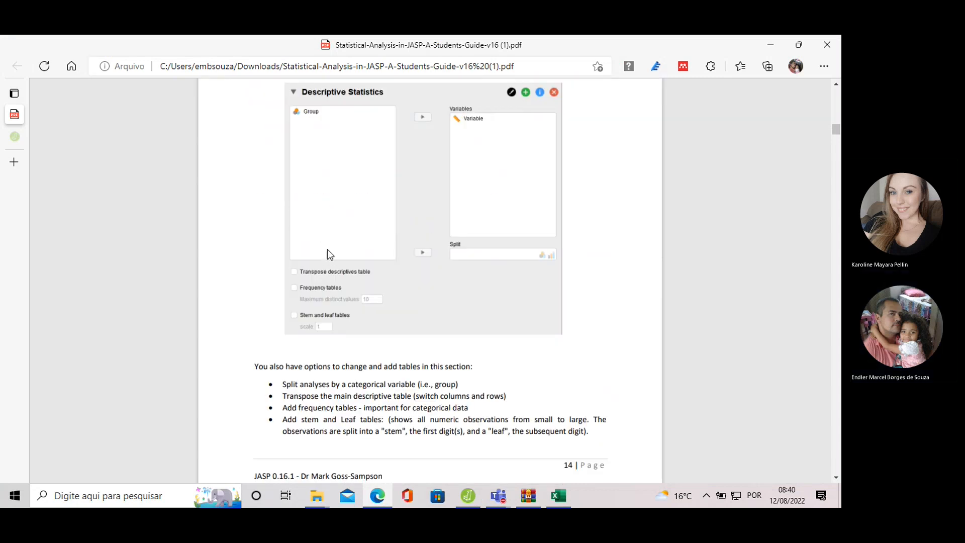
pyautogui.scroll(-1, 336, 236)
pyautogui.scroll(-1, 336, 235)
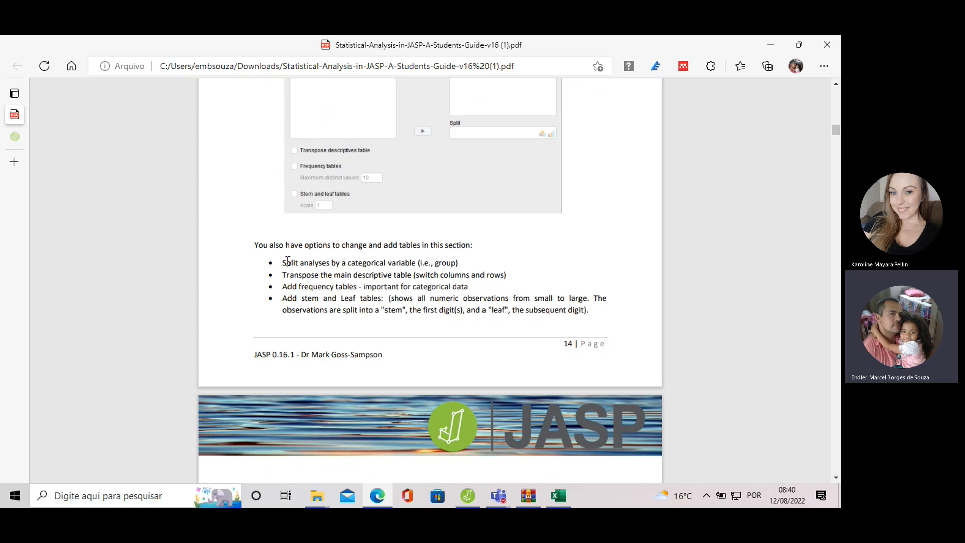
pyautogui.moveTo(282, 263); pyautogui.dragTo(471, 267)
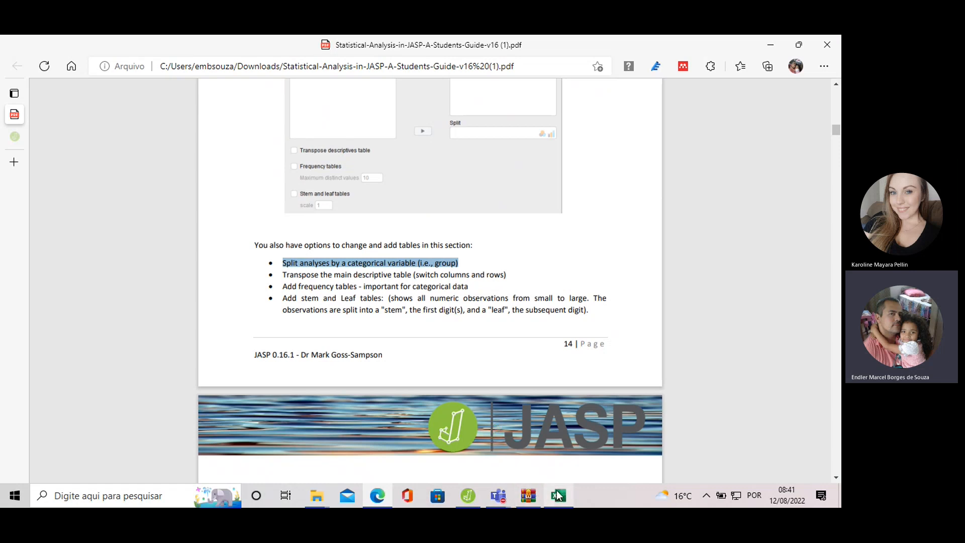
# Return to JASP, try transposing the descriptives table, and restore its original layout.
pyautogui.click(474, 495)
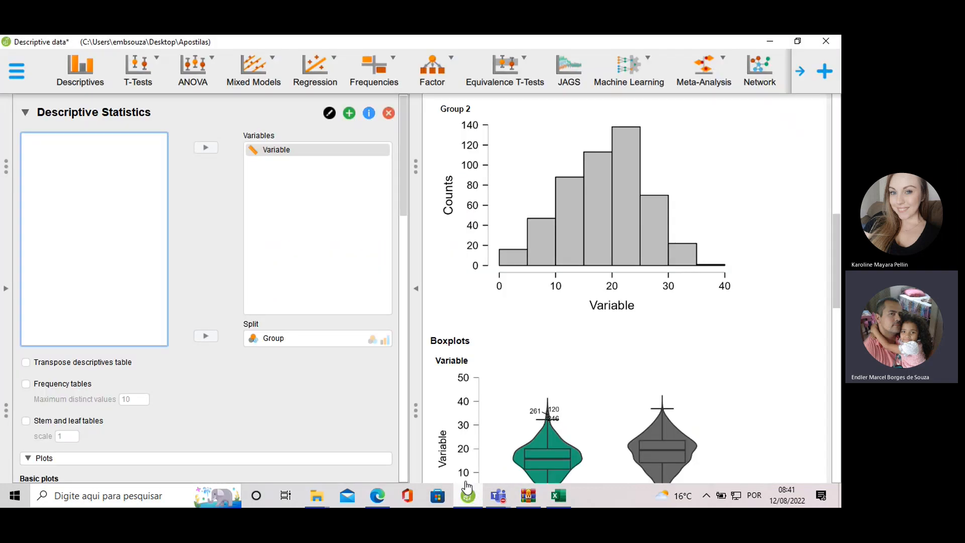
pyautogui.scroll(-1, 155, 319)
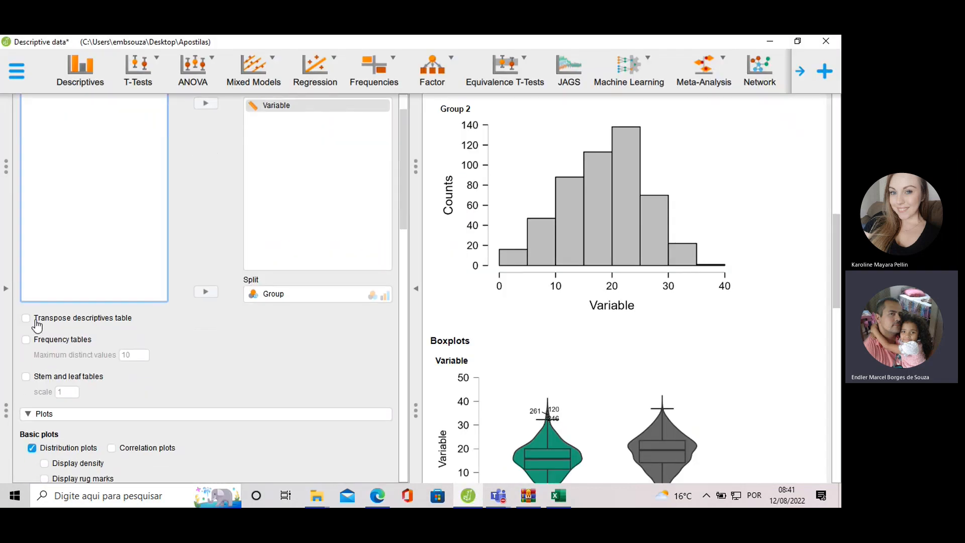
pyautogui.scroll(3, 539, 282)
pyautogui.scroll(5, 538, 276)
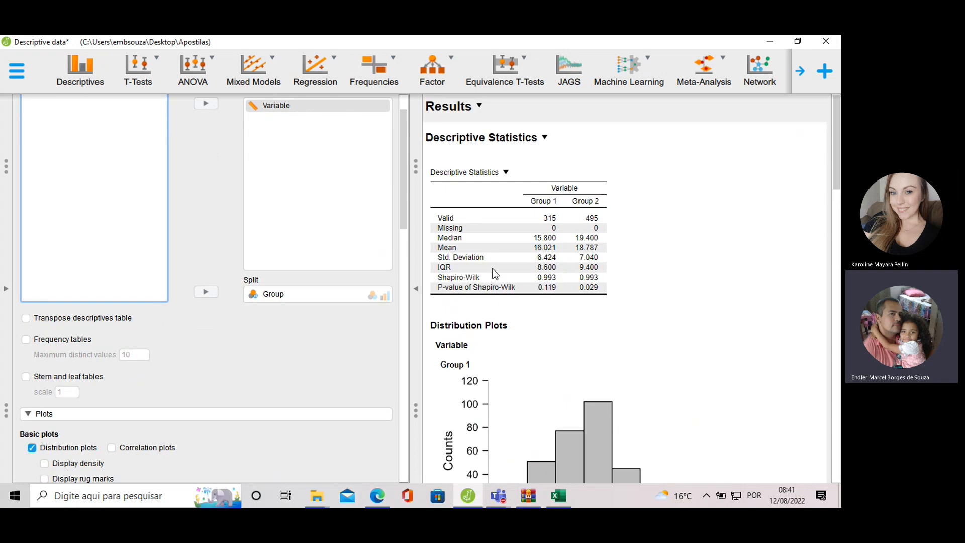
pyautogui.click(26, 319)
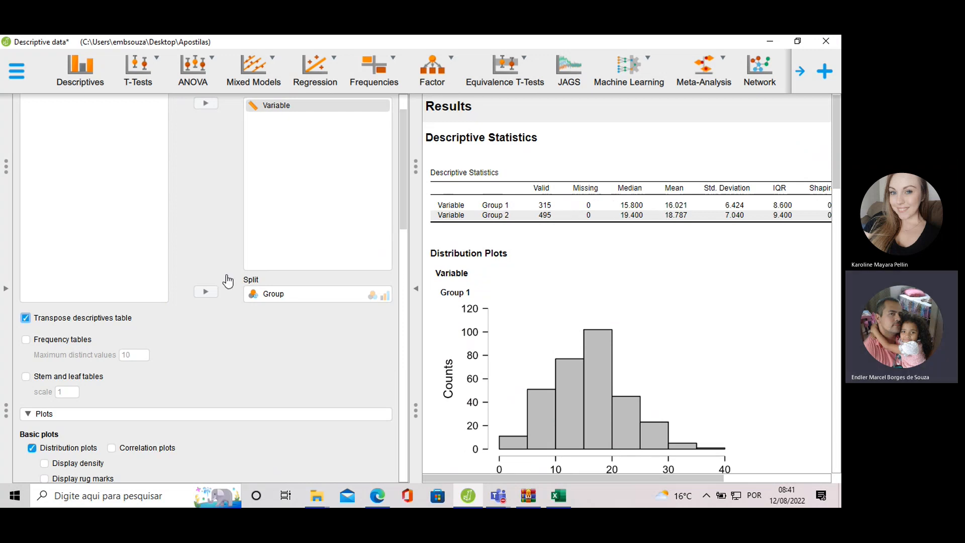
pyautogui.click(26, 318)
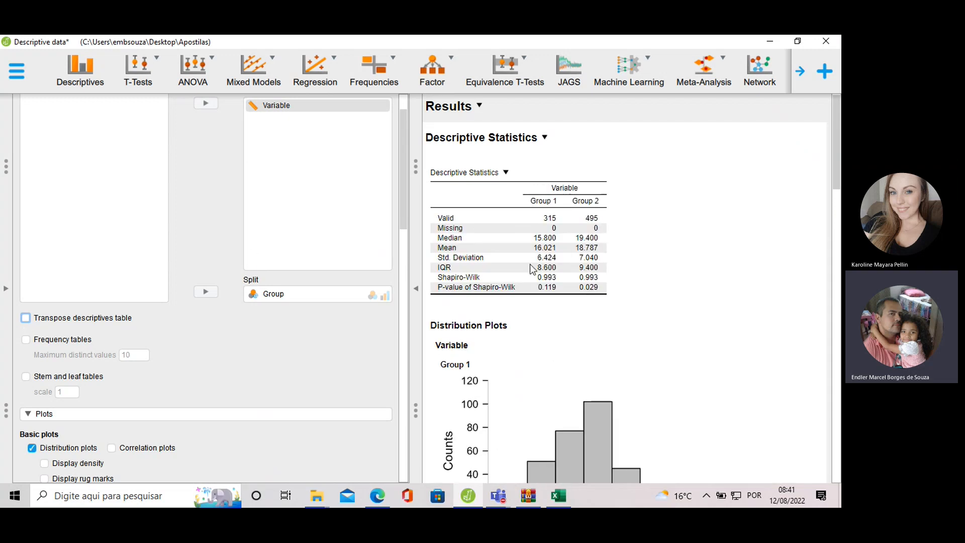
# Switch back to the PDF guide and read its sections on the statistics options, central tendency and dispersion.
pyautogui.click(376, 496)
pyautogui.scroll(-8, 372, 282)
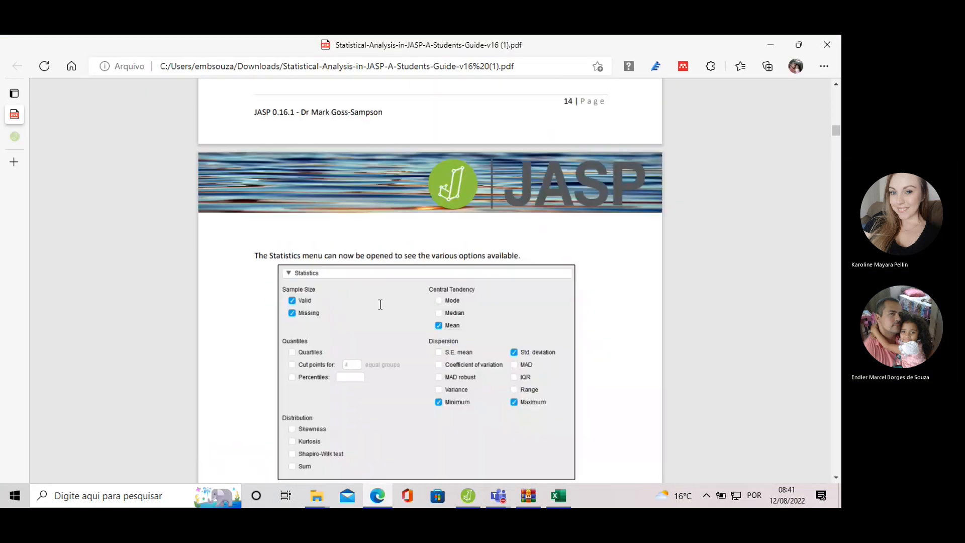
pyautogui.scroll(-1, 364, 258)
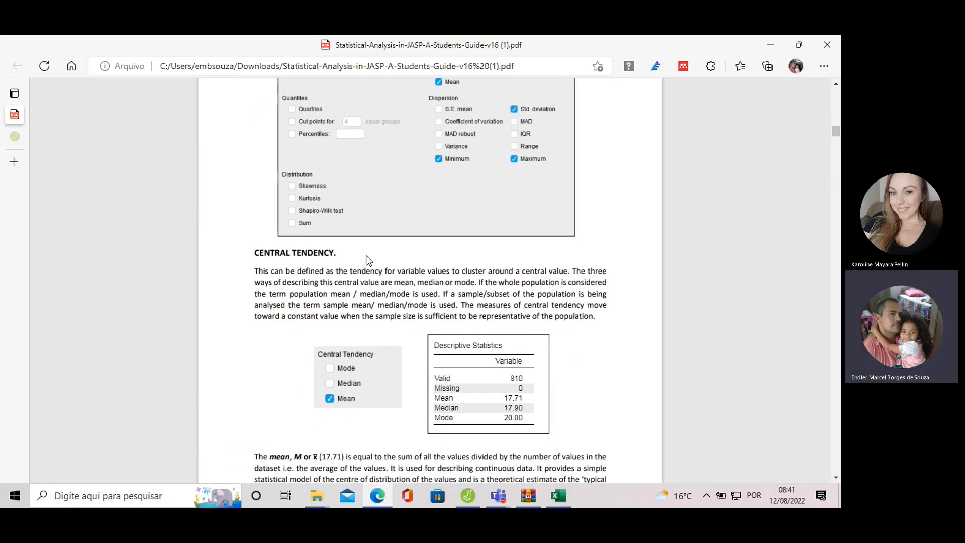
pyautogui.scroll(-1, 366, 256)
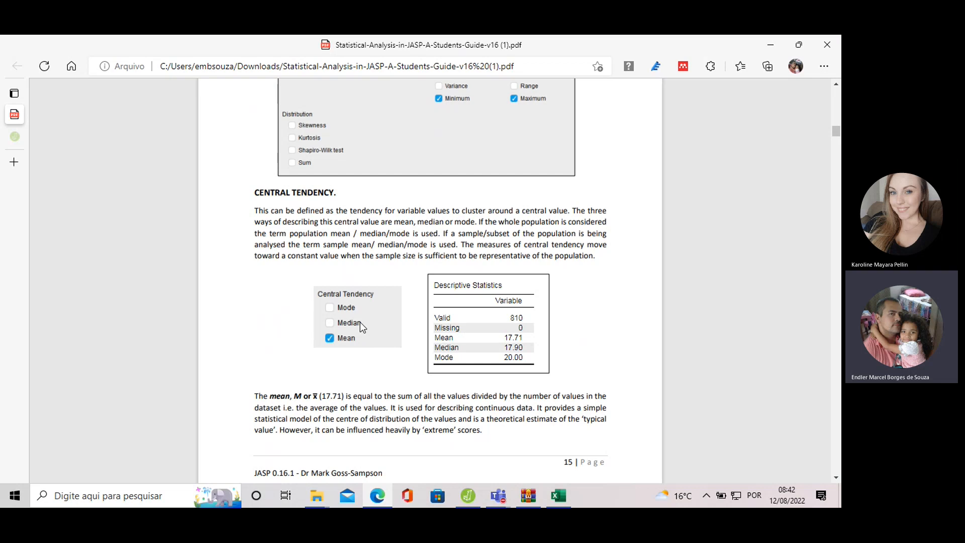
pyautogui.scroll(-2, 360, 322)
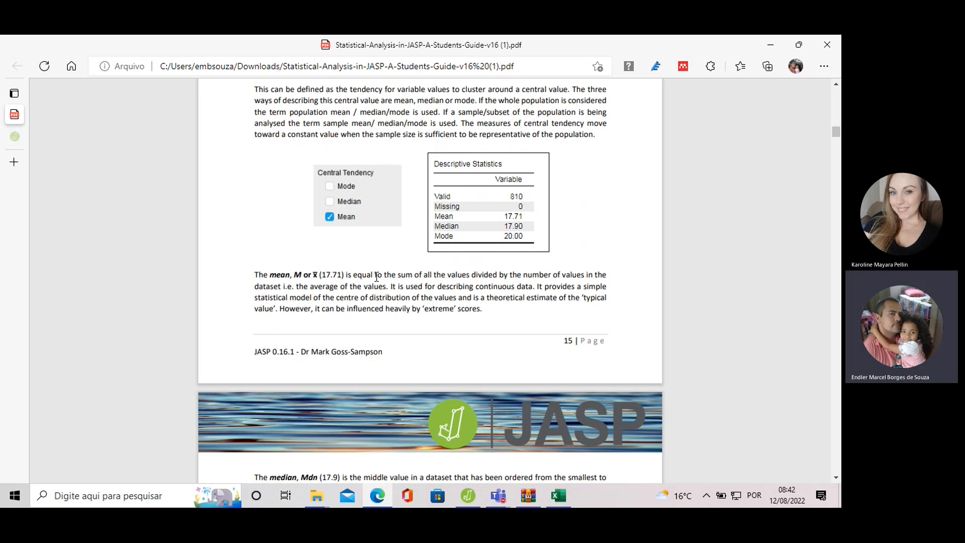
pyautogui.scroll(-3, 385, 246)
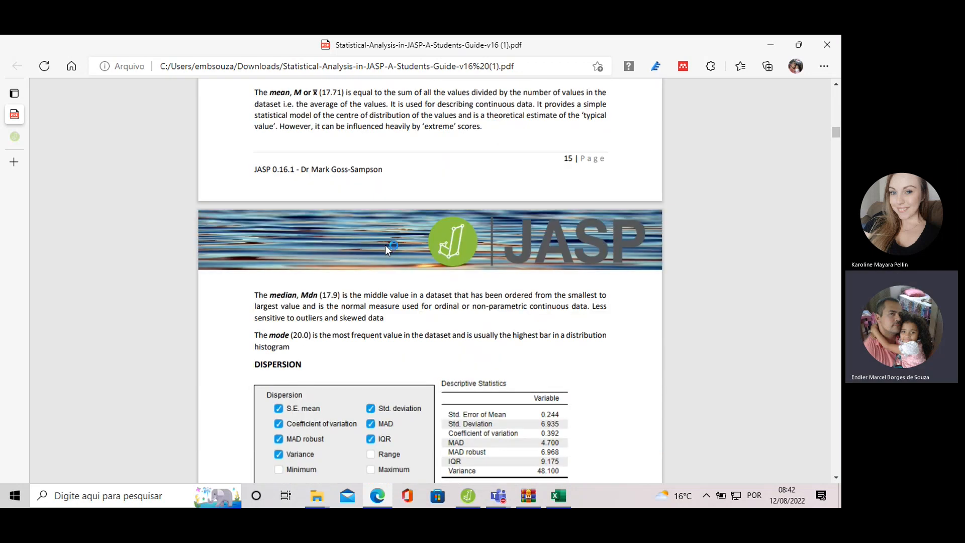
pyautogui.scroll(-1, 385, 245)
pyautogui.scroll(-1, 385, 244)
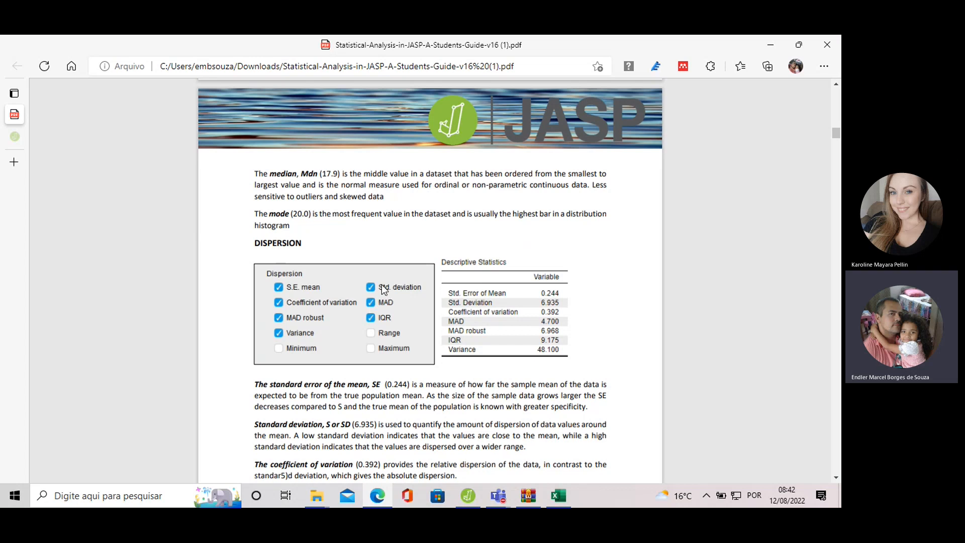
# Read the guide's explanations of confidence intervals, quartiles, and distribution measures with skewness and kurtosis.
pyautogui.scroll(-10, 381, 284)
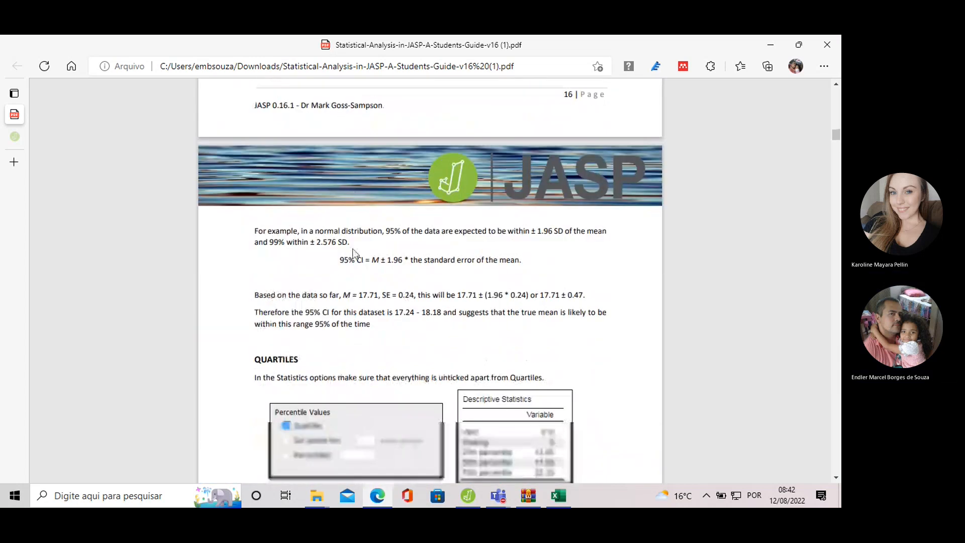
pyautogui.scroll(-5, 354, 251)
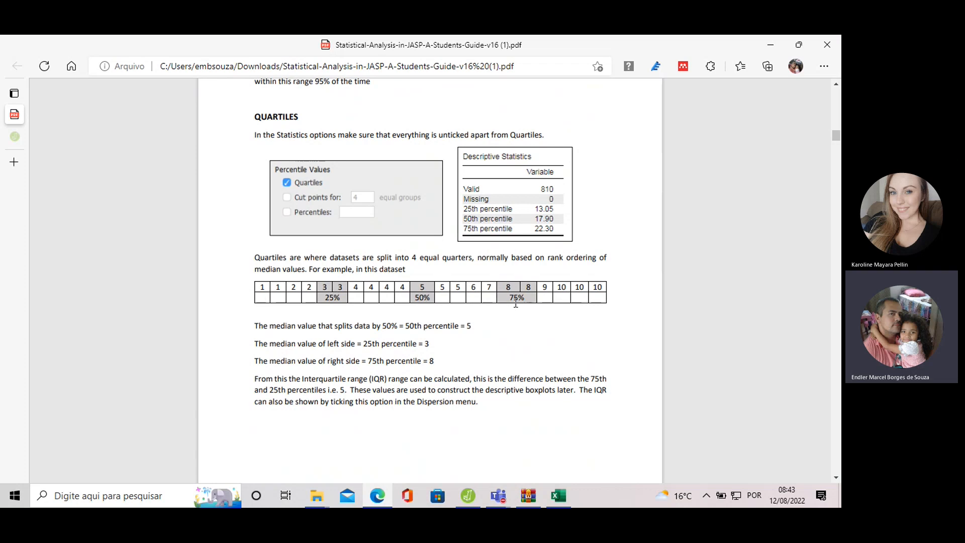
pyautogui.scroll(-6, 515, 303)
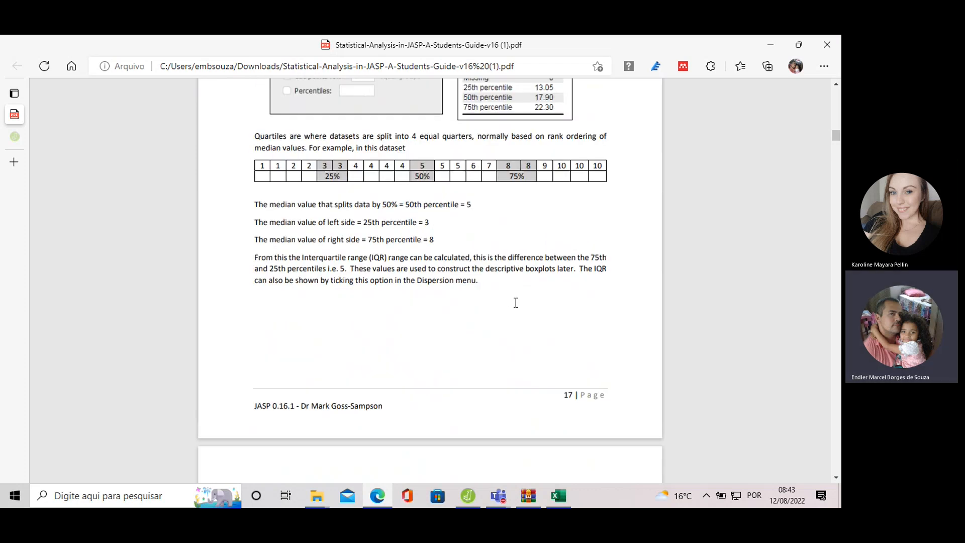
pyautogui.scroll(-2, 515, 300)
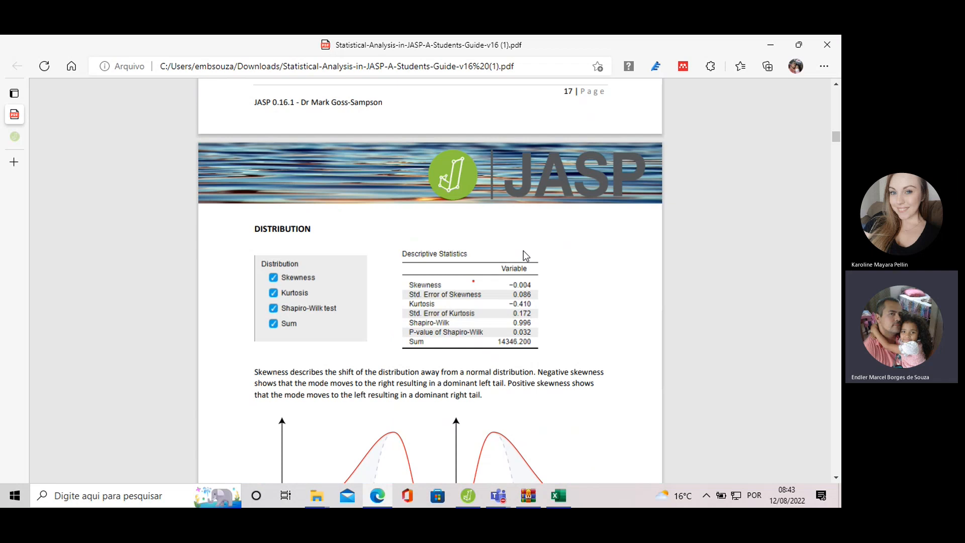
pyautogui.scroll(-2, 523, 254)
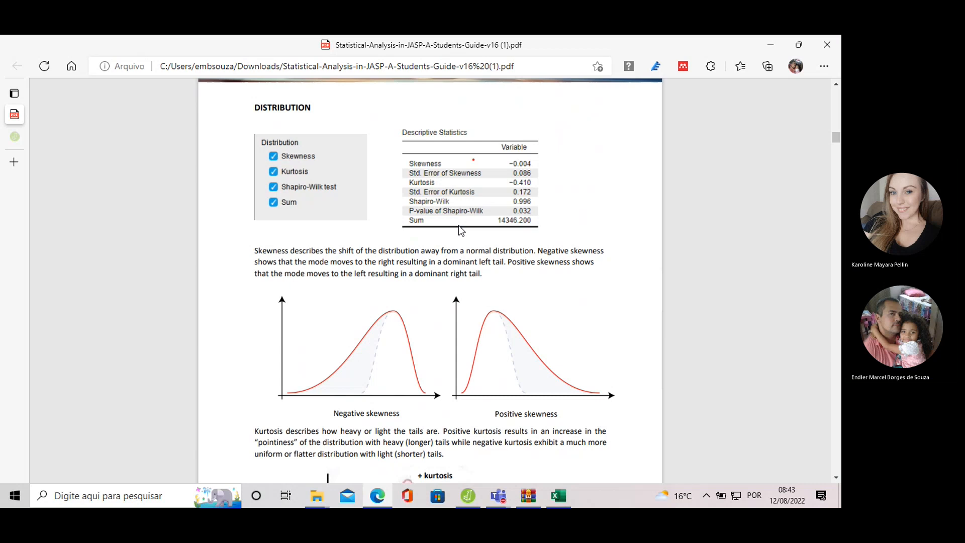
pyautogui.scroll(-2, 459, 228)
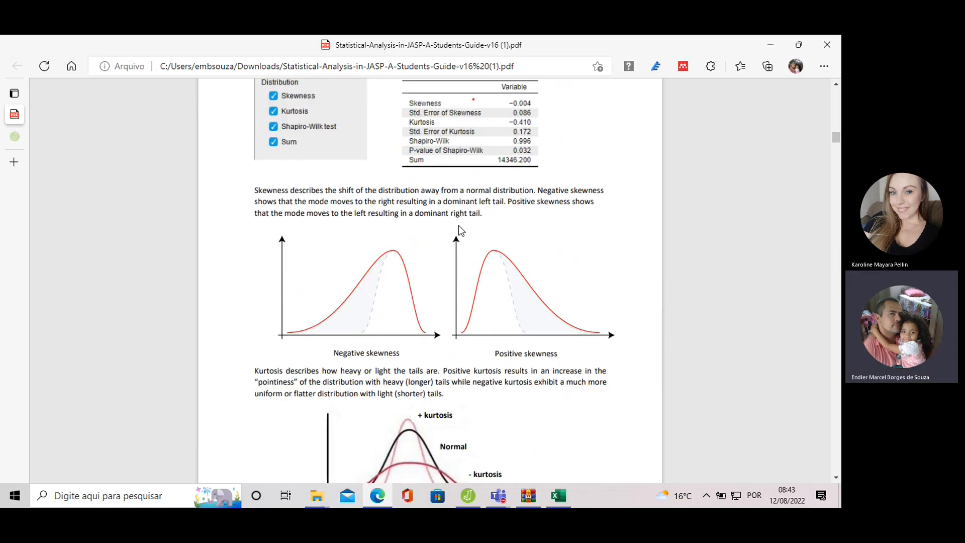
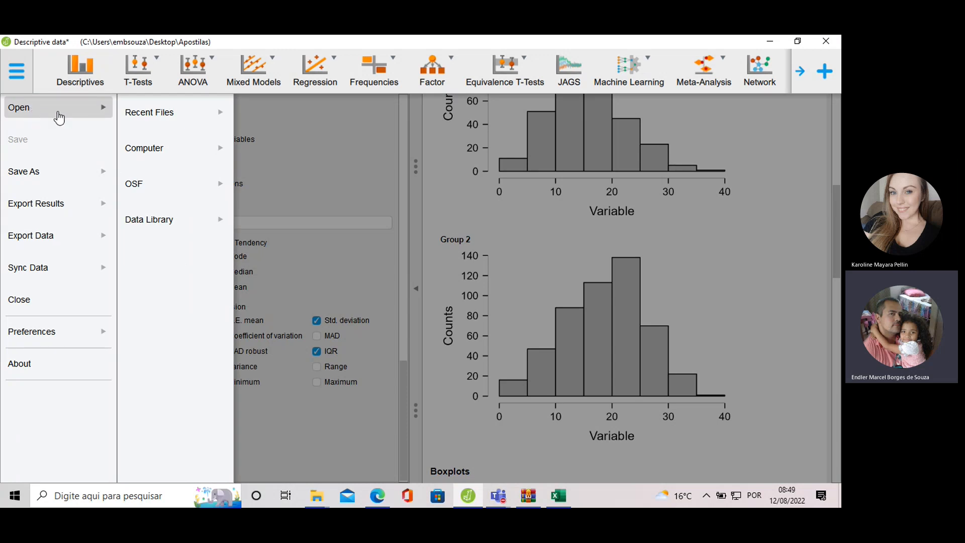
# Start opening another data file from the computer in JASP and go to the Documents folder.
pyautogui.click(183, 122)
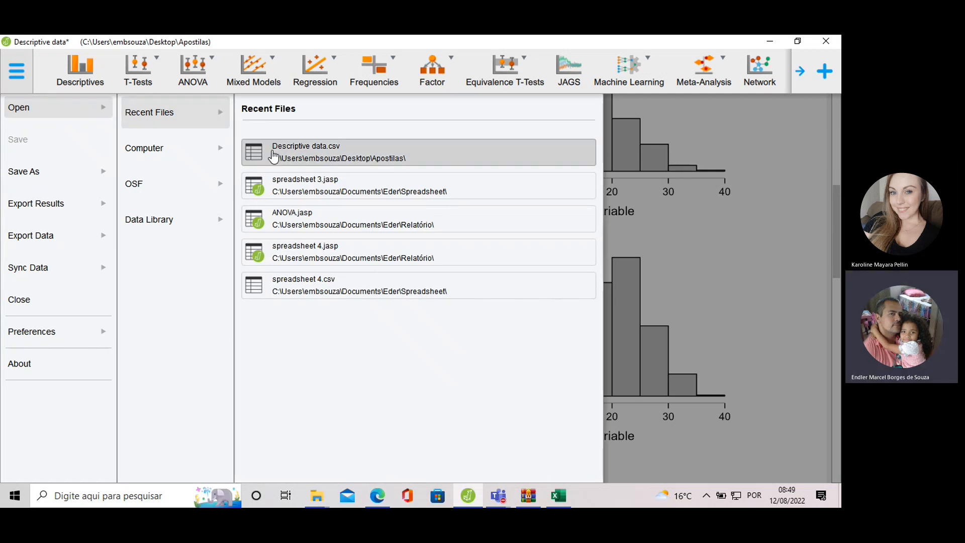
pyautogui.click(145, 152)
pyautogui.click(256, 135)
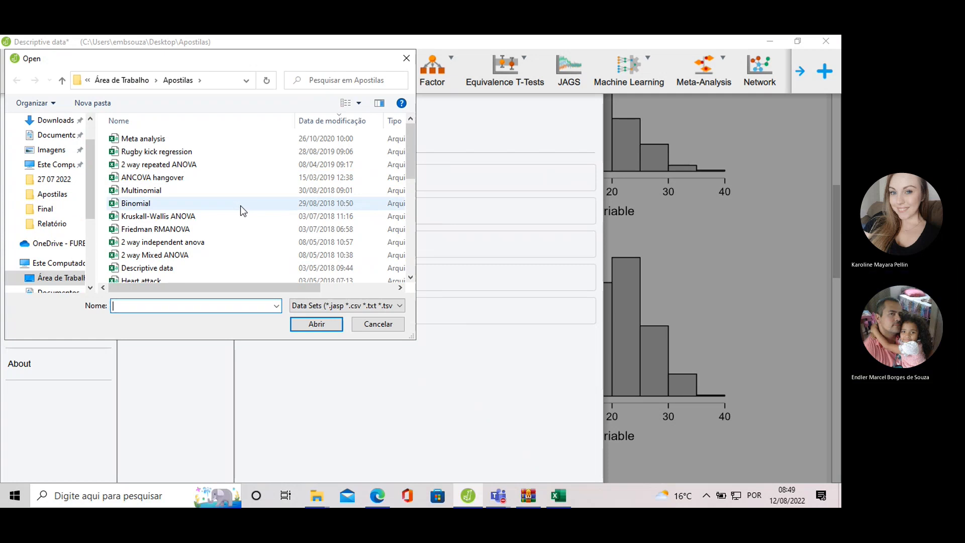
pyautogui.scroll(-5, 234, 156)
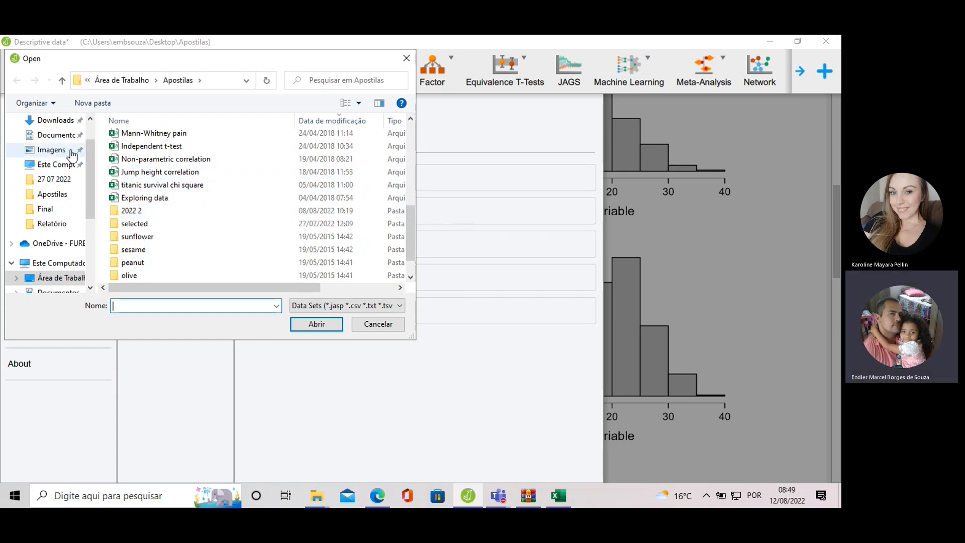
pyautogui.moveTo(90, 181); pyautogui.dragTo(90, 168)
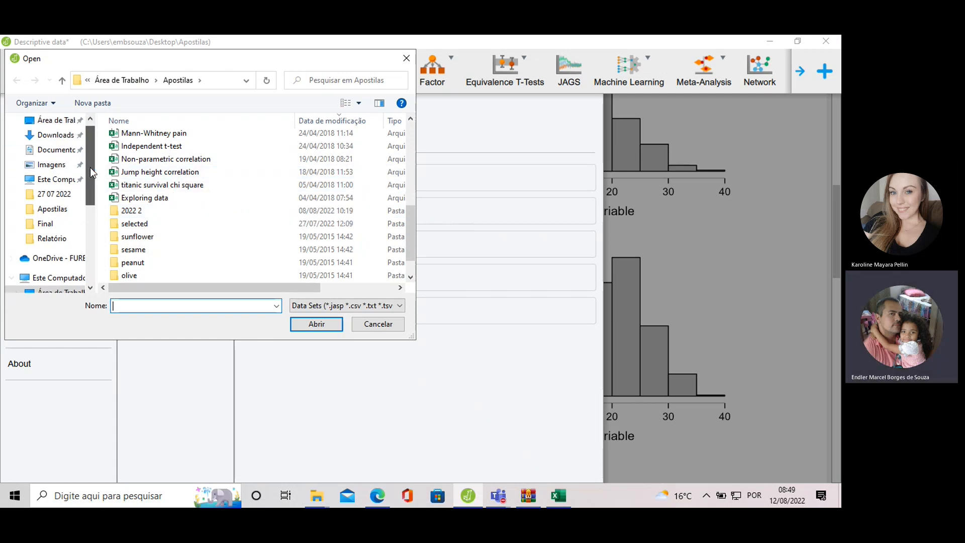
pyautogui.click(67, 150)
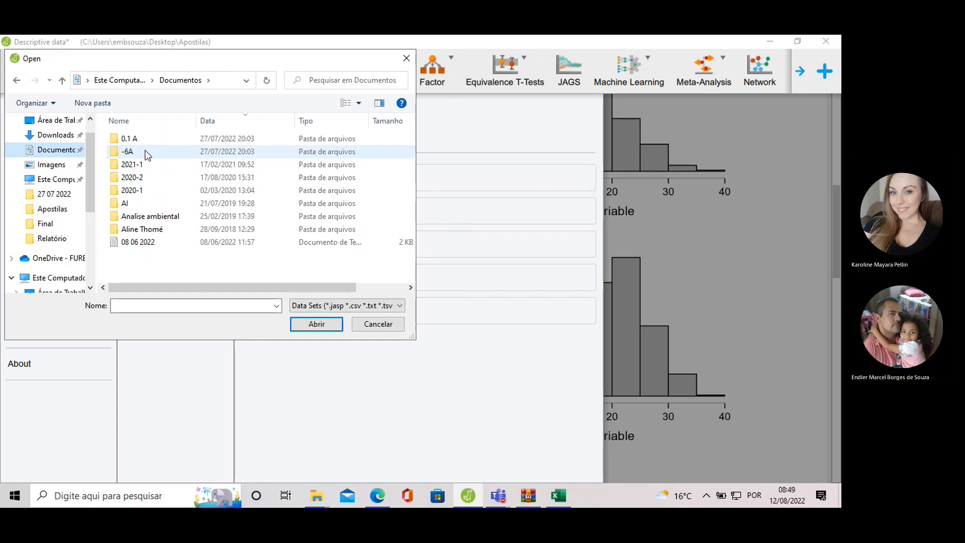
# Find the Spreadsheet folder within Documents and open the spreadsheet 3 CSV file from it.
pyautogui.click(144, 152)
pyautogui.doubleClick(149, 161)
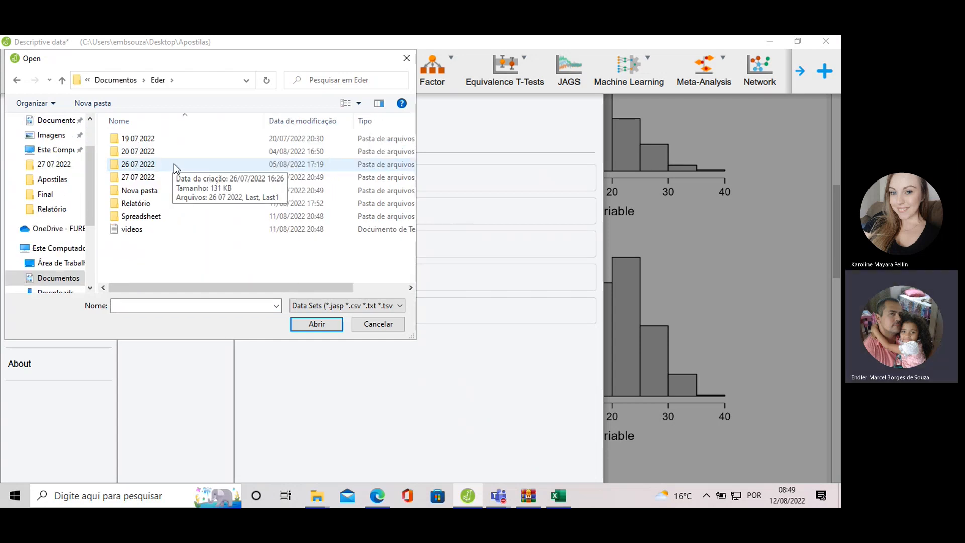
pyautogui.doubleClick(150, 203)
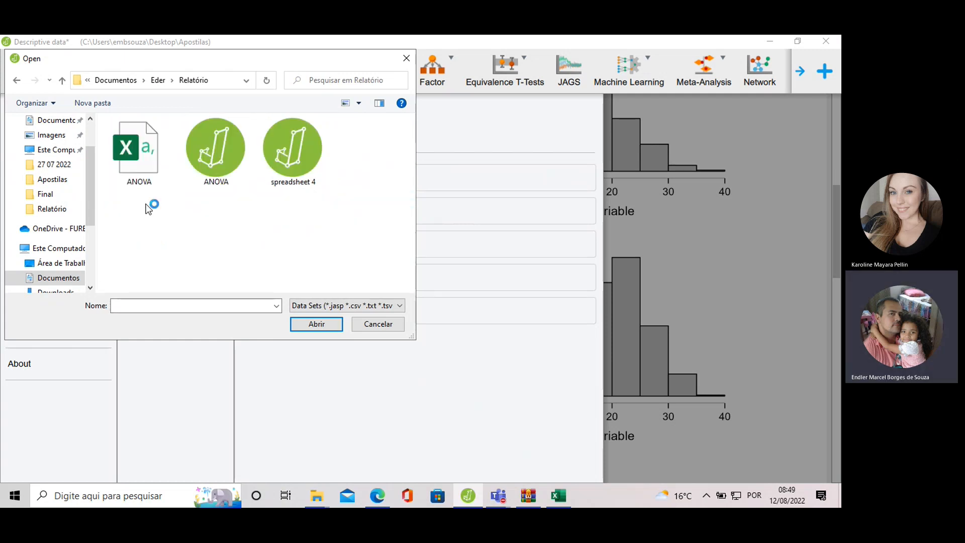
pyautogui.click(17, 82)
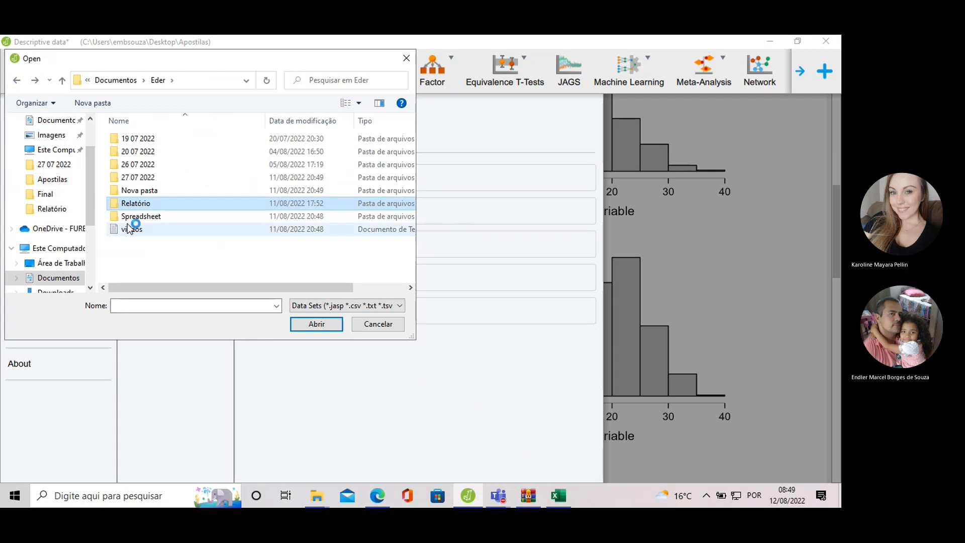
pyautogui.doubleClick(138, 217)
pyautogui.click(141, 138)
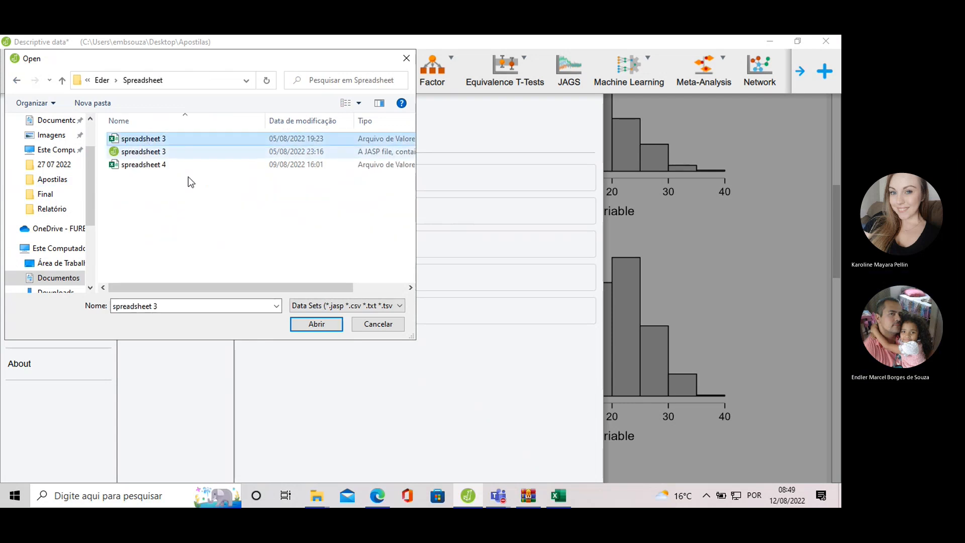
pyautogui.click(318, 323)
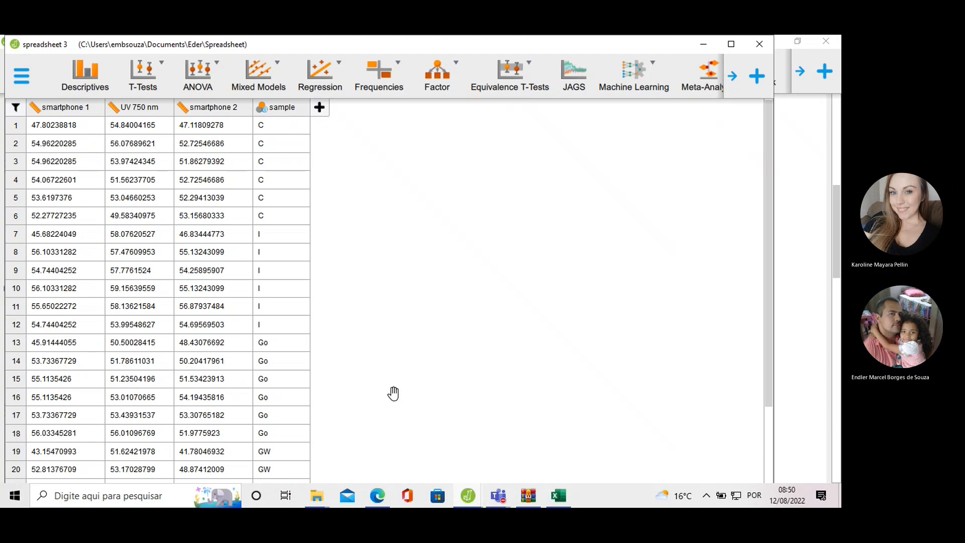
# Start opening another data file from the computer in JASP and browse to the Nova pasta folder within Documents.
pyautogui.moveTo(317, 496)
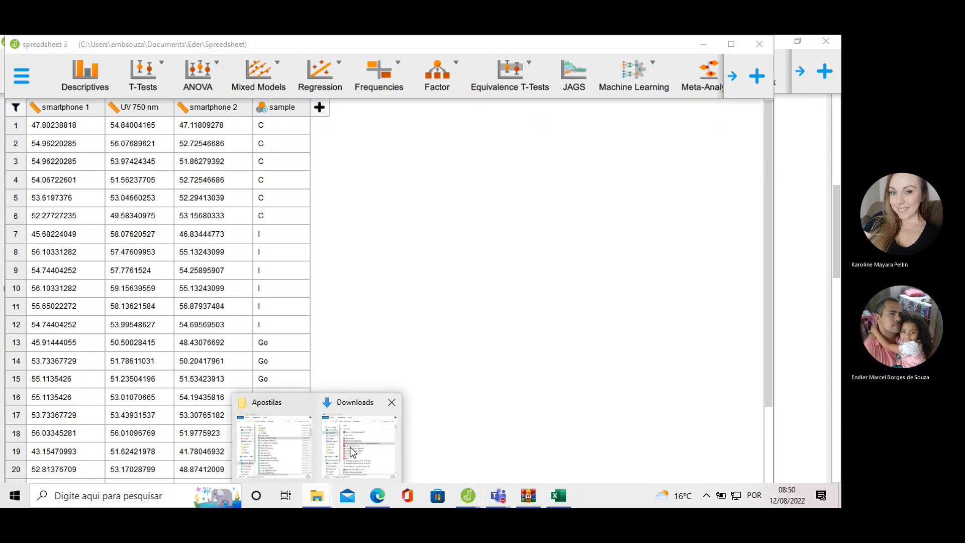
pyautogui.click(428, 181)
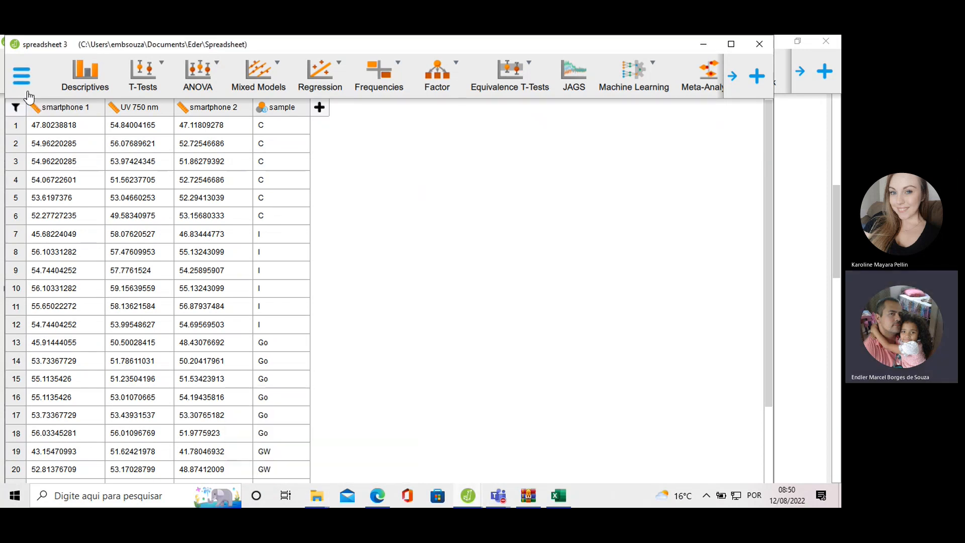
pyautogui.click(23, 85)
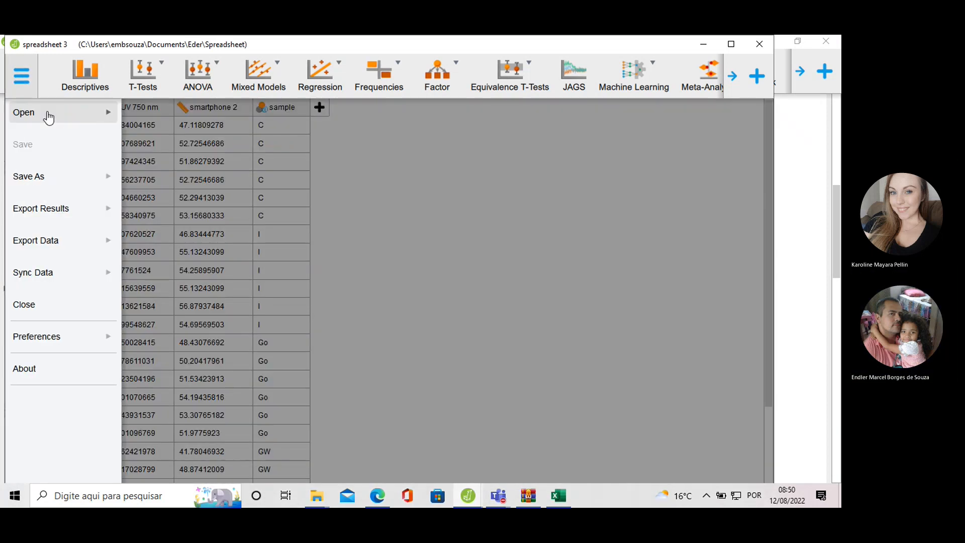
pyautogui.click(44, 114)
pyautogui.click(177, 155)
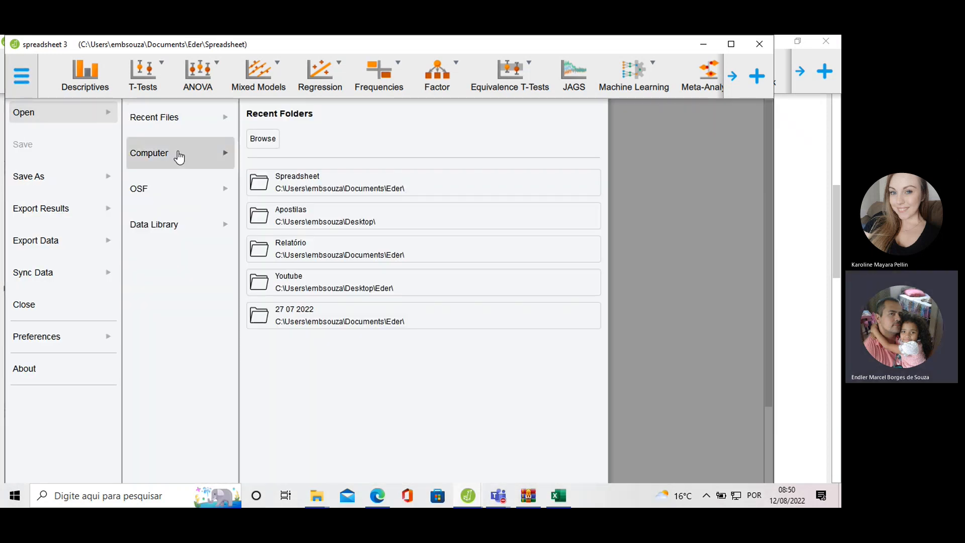
pyautogui.click(262, 139)
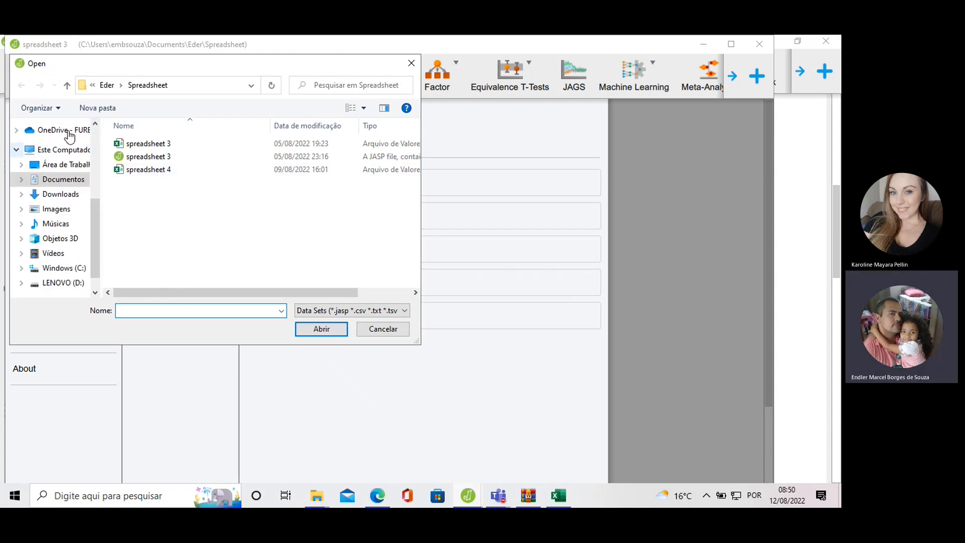
pyautogui.click(106, 86)
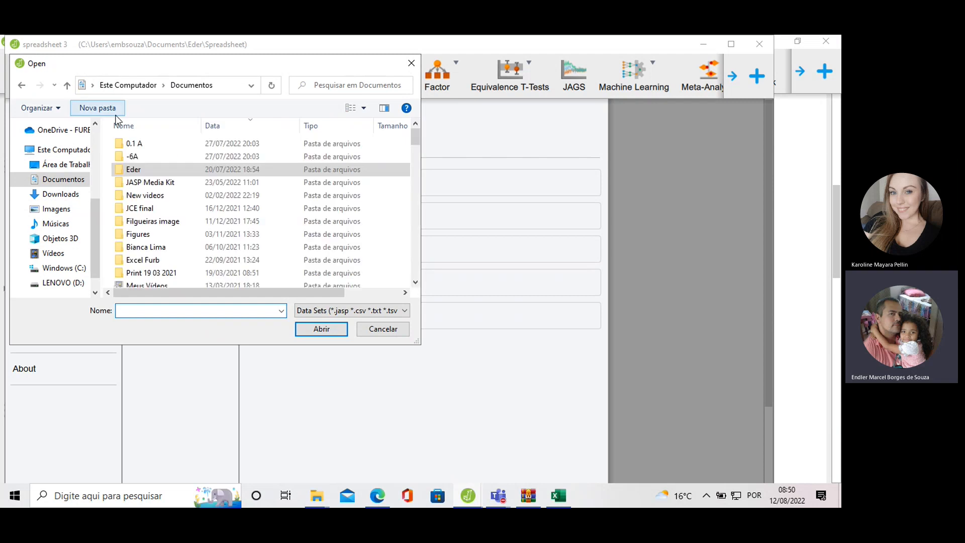
pyautogui.doubleClick(133, 170)
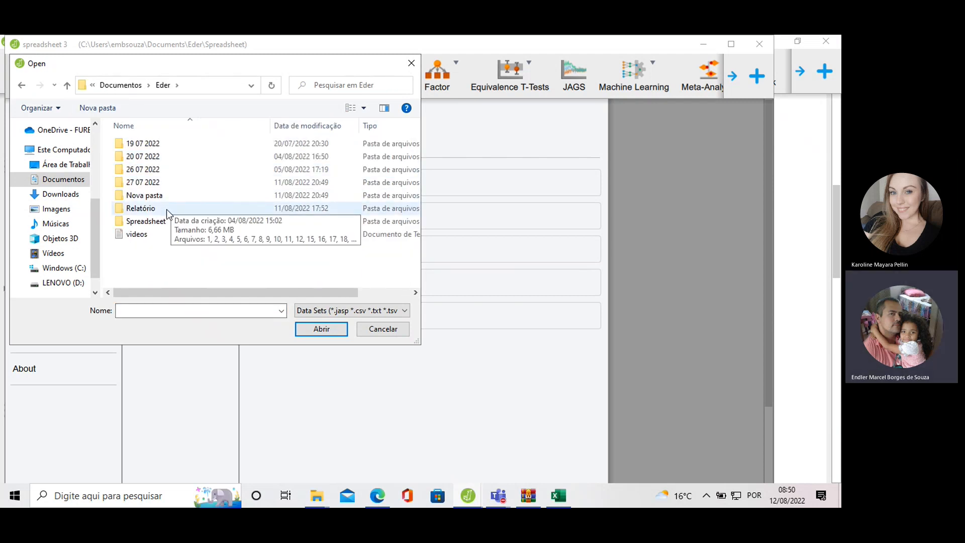
pyautogui.doubleClick(161, 194)
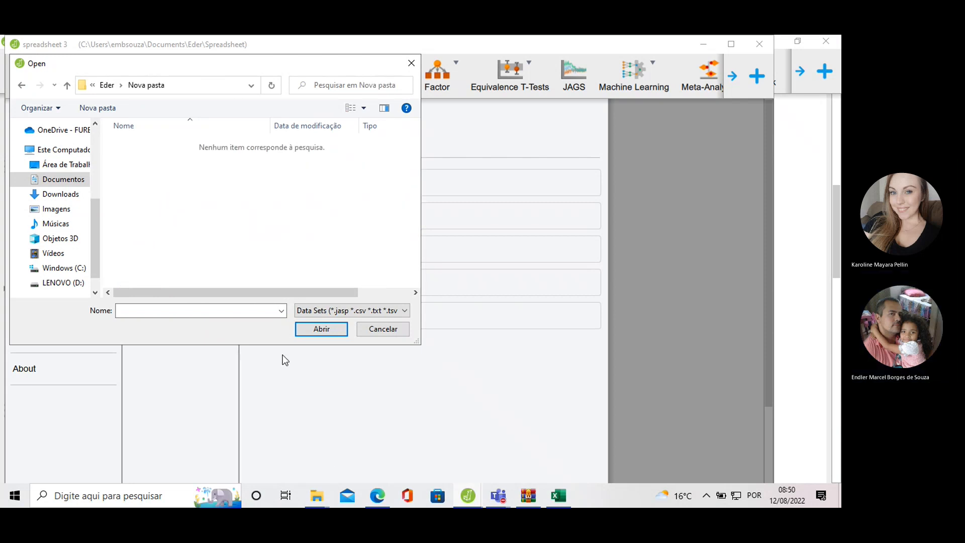
# Look for the data files in the Desktop folders, and return to the Nova pasta folder within Documents.
pyautogui.click(316, 498)
pyautogui.click(298, 453)
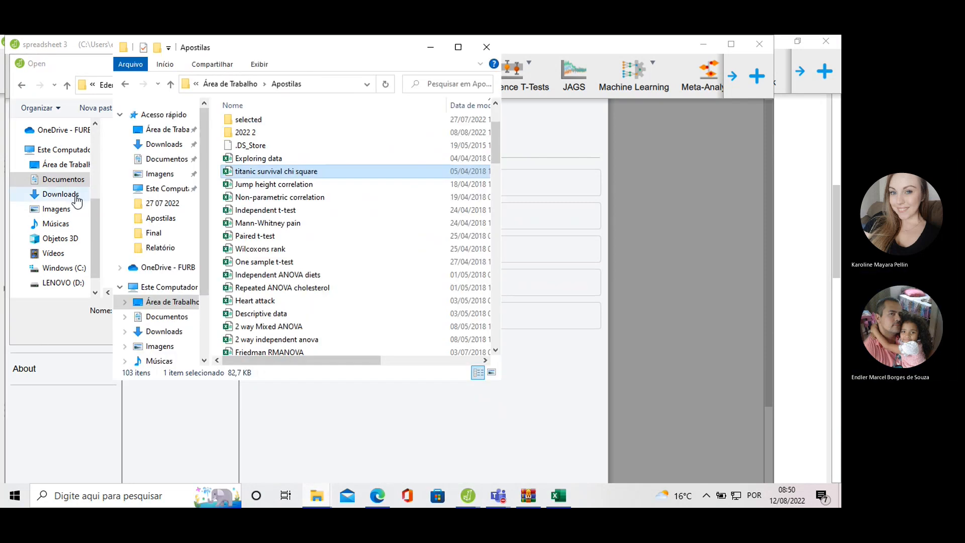
pyautogui.click(77, 198)
pyautogui.click(69, 165)
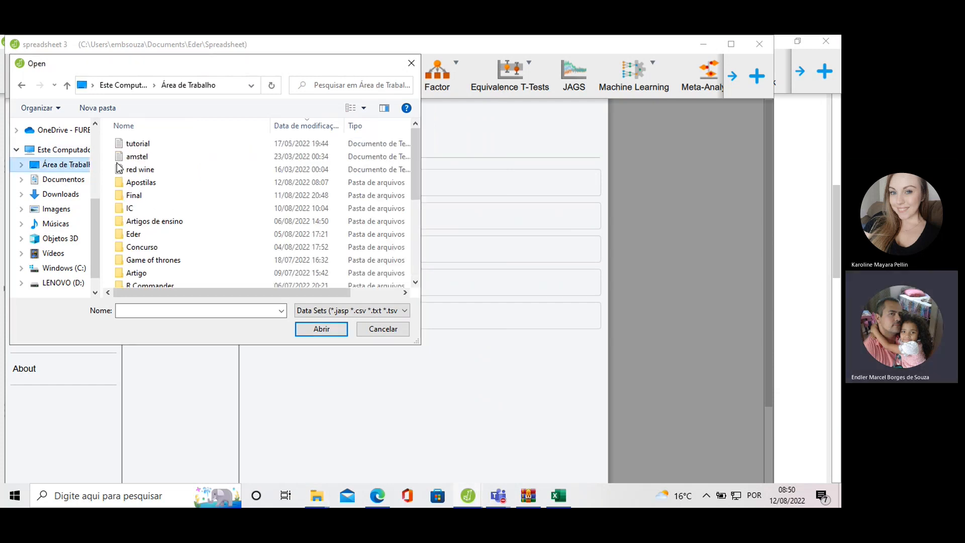
pyautogui.click(143, 198)
pyautogui.press('e')
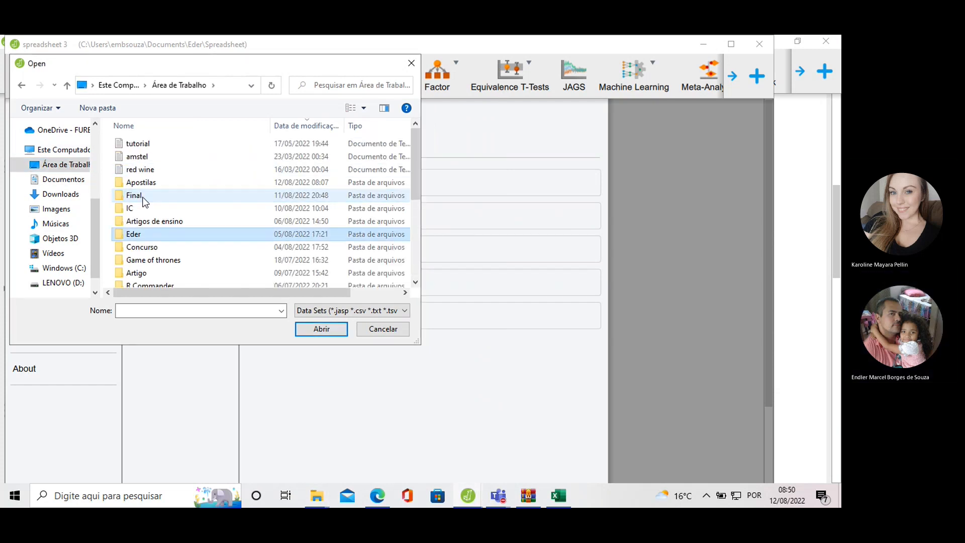
pyautogui.doubleClick(147, 234)
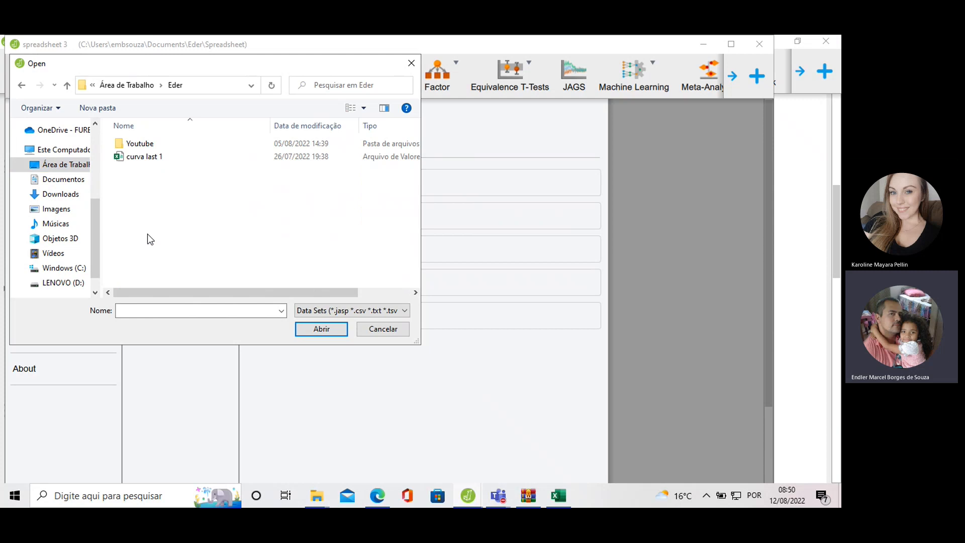
pyautogui.click(54, 181)
pyautogui.doubleClick(129, 169)
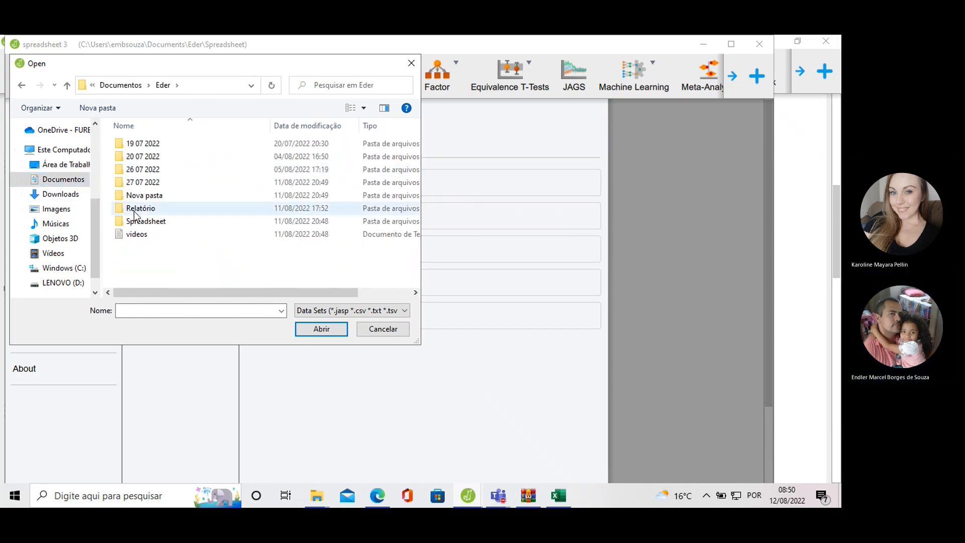
pyautogui.doubleClick(147, 198)
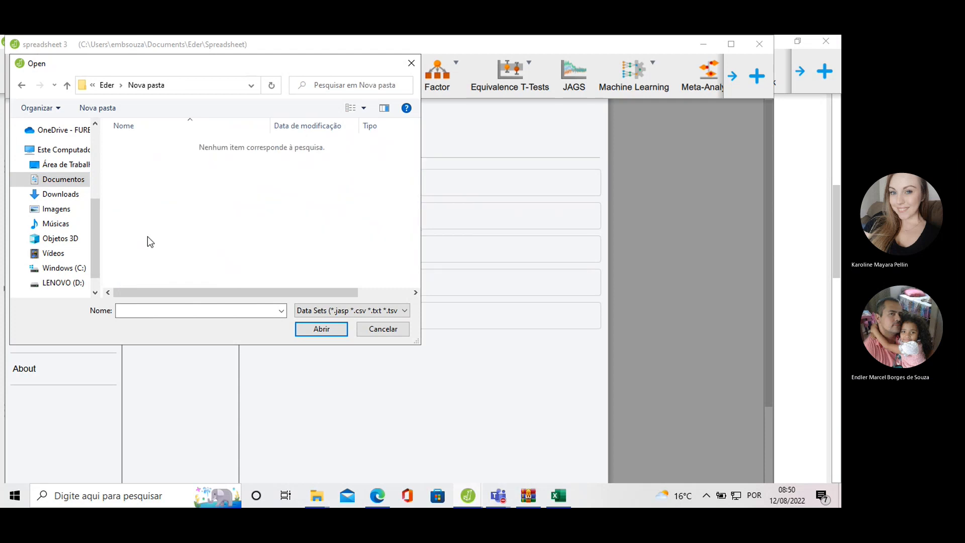
# Switch to File Explorer, go to the Nova pasta folder within Documents, and open the Spreadsheet 1 workbook.
pyautogui.moveTo(189, 65); pyautogui.dragTo(350, 68)
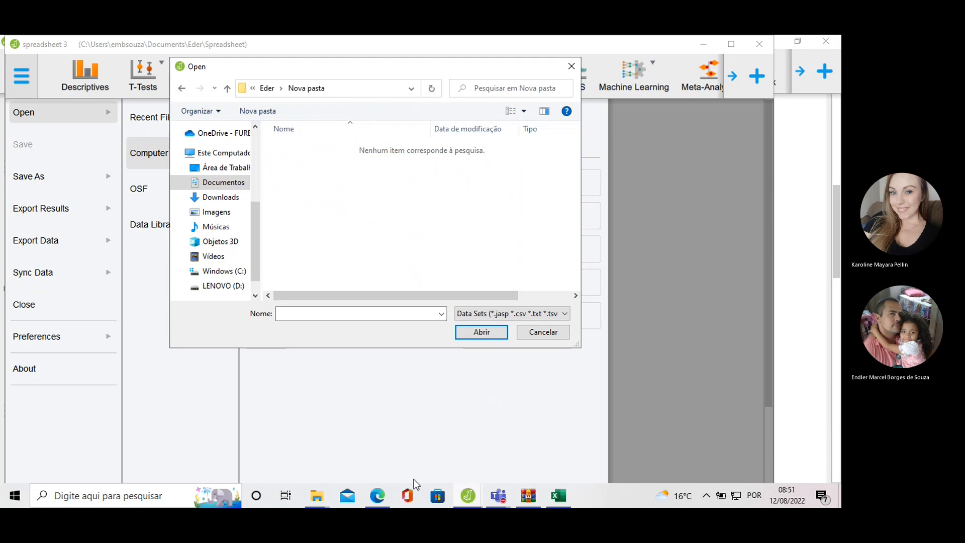
pyautogui.click(317, 496)
pyautogui.click(285, 454)
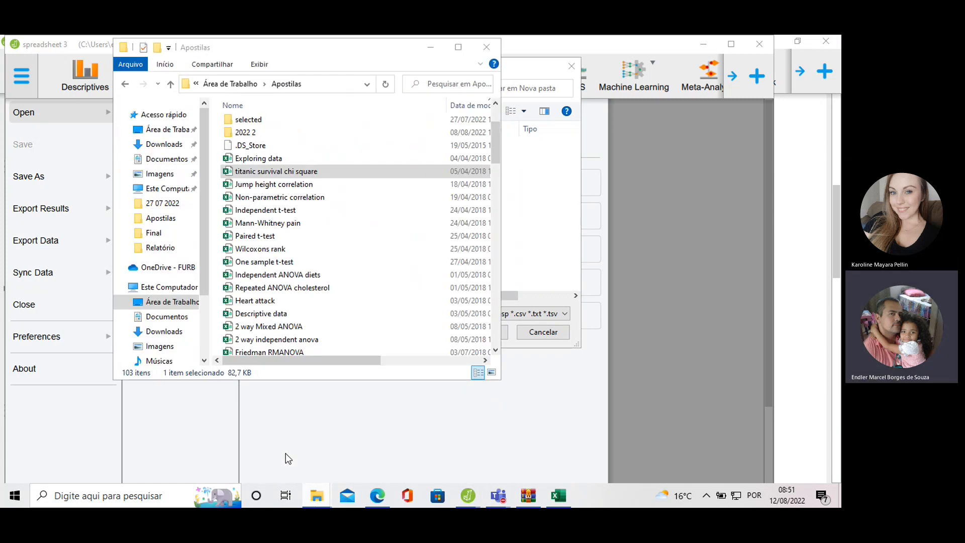
pyautogui.click(163, 158)
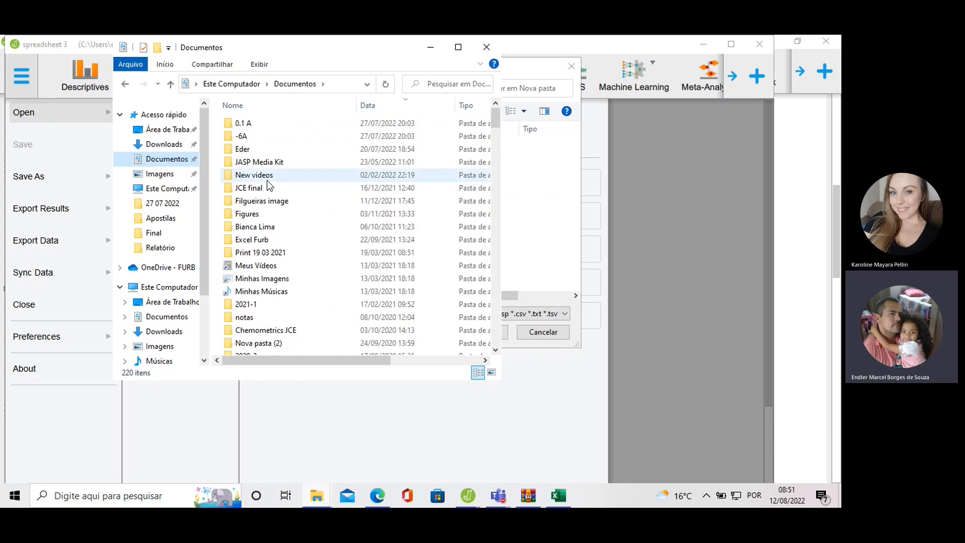
pyautogui.doubleClick(248, 153)
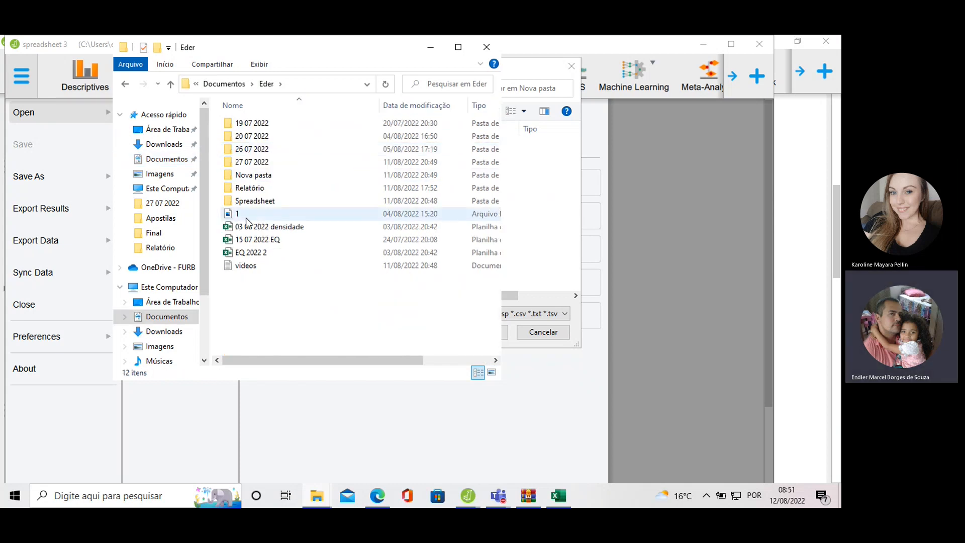
pyautogui.doubleClick(254, 176)
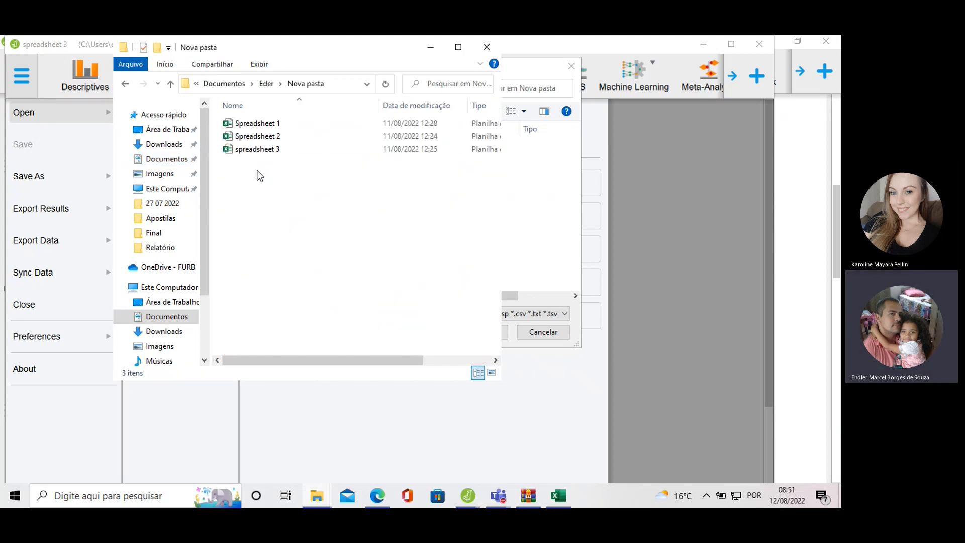
pyautogui.doubleClick(258, 126)
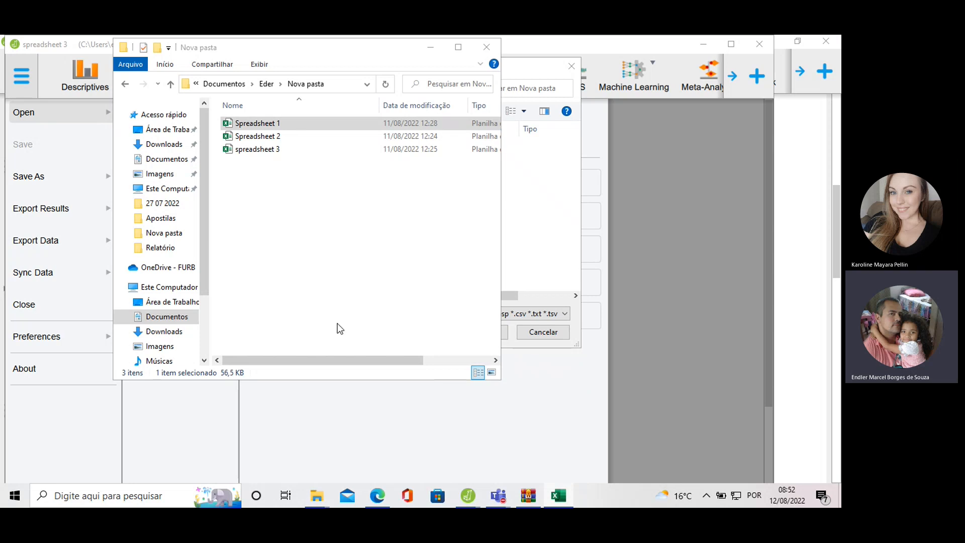
# Open Spreadsheet 1 again from Nova pasta and discard the unfinished desvpad formula in the Exploring data workbook in Excel.
pyautogui.click(554, 495)
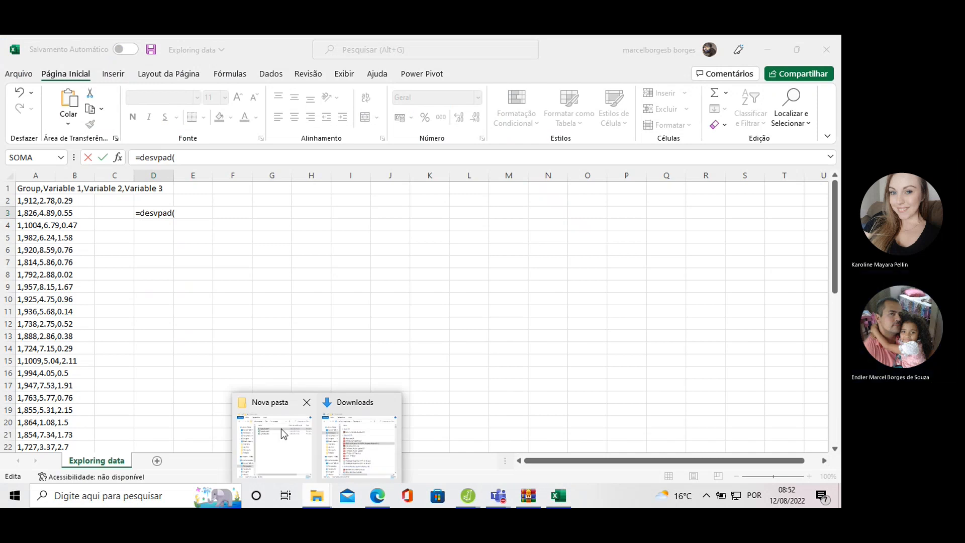
pyautogui.click(354, 435)
pyautogui.moveTo(320, 498)
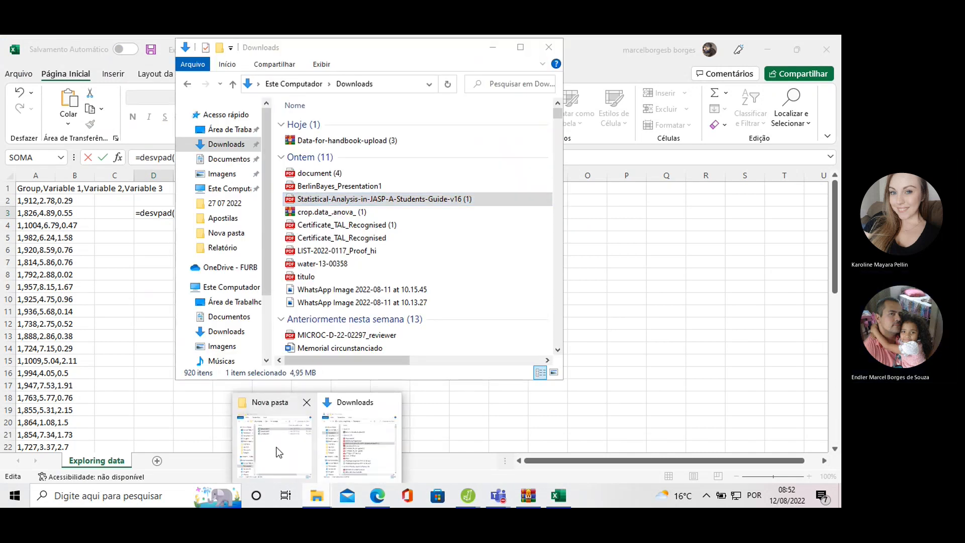
pyautogui.click(279, 452)
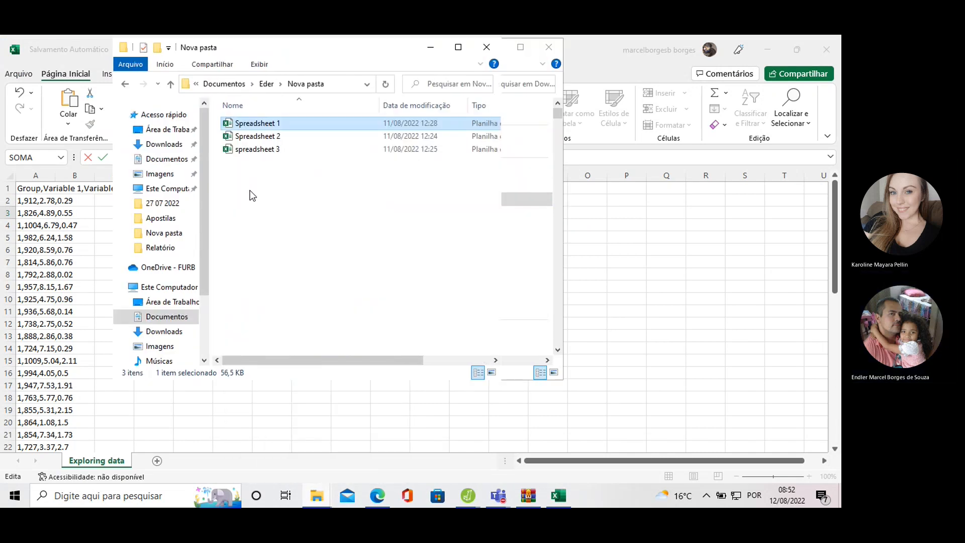
pyautogui.doubleClick(269, 124)
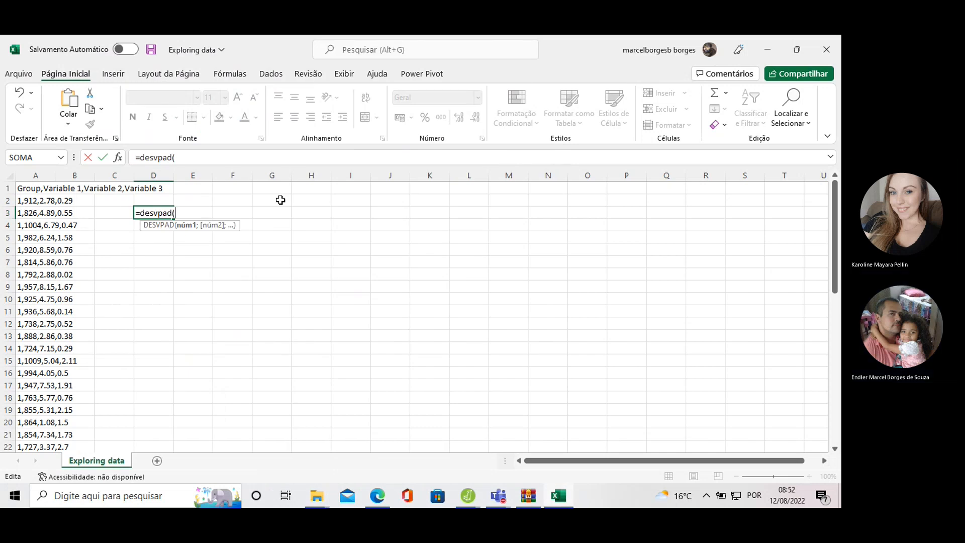
pyautogui.click(249, 212)
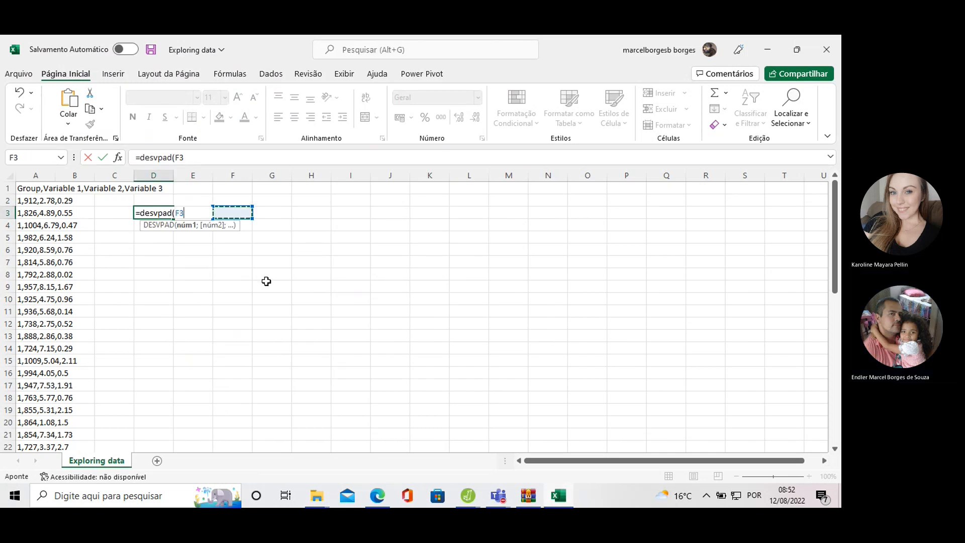
pyautogui.press('Escape')
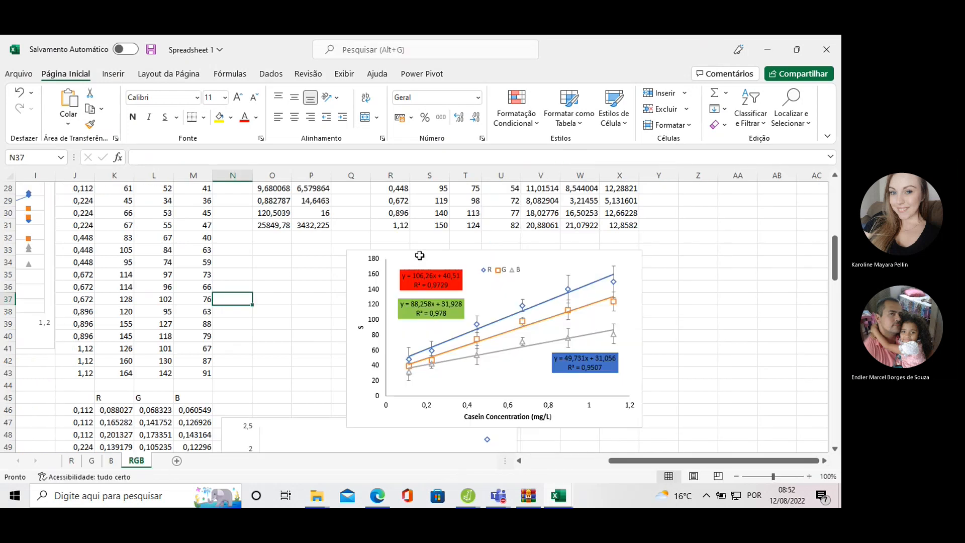
# Open the Spreadsheet 2 workbook from the Nova pasta folder and look over its caseine percentage, days and sample columns.
pyautogui.moveTo(318, 497)
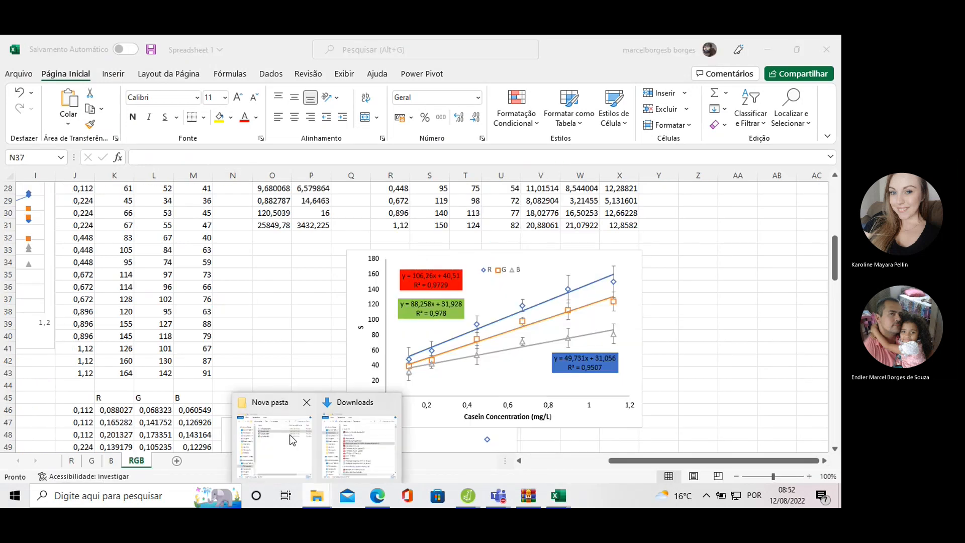
pyautogui.click(284, 442)
pyautogui.click(257, 149)
pyautogui.doubleClick(257, 148)
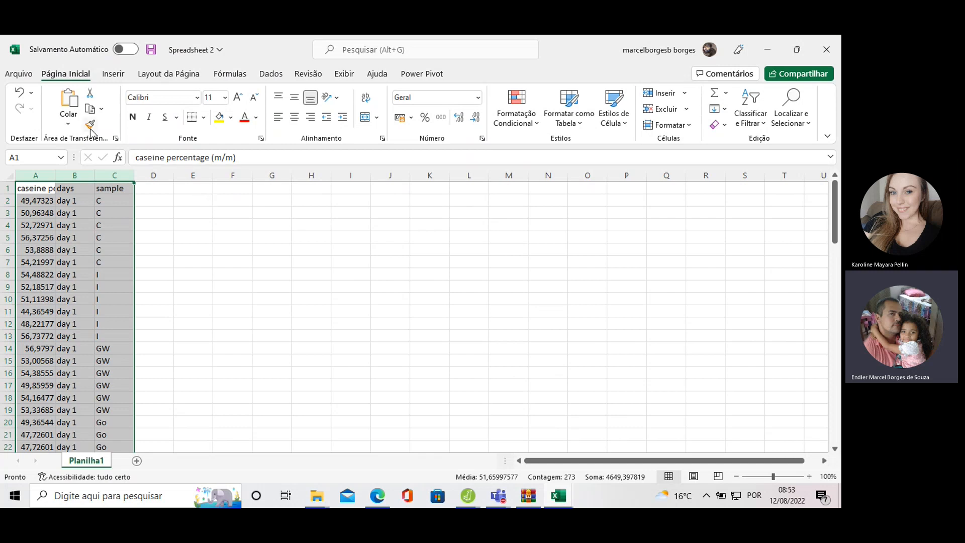
pyautogui.scroll(-1, 160, 221)
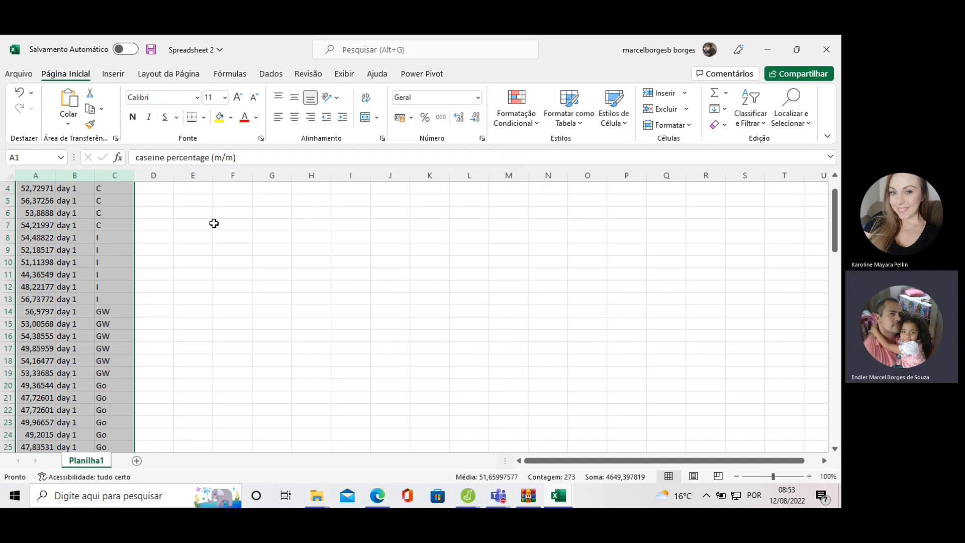
# Save Spreadsheet 2 as a comma-separated CSV file in the Nova pasta folder and select the caseine percentage header cell A1.
pyautogui.click(19, 74)
pyautogui.click(37, 240)
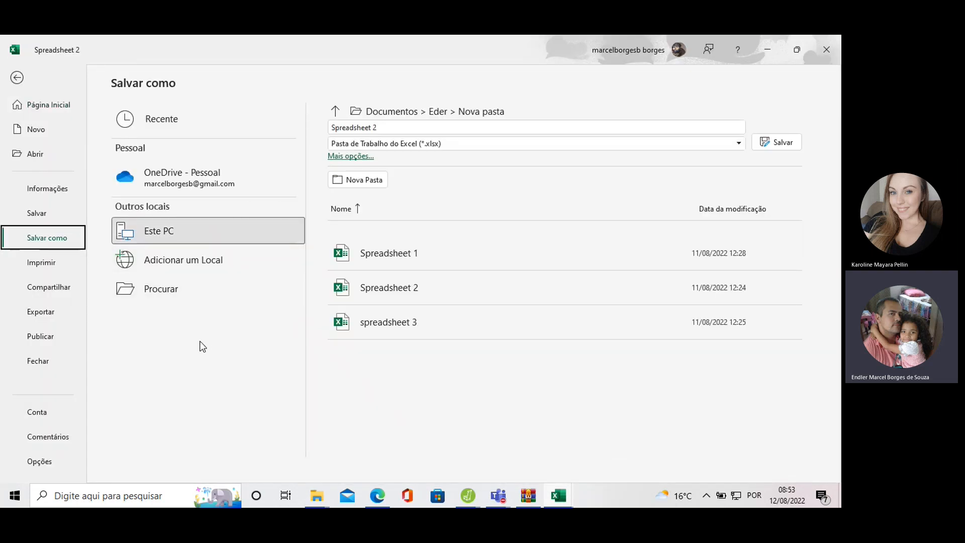
pyautogui.click(459, 144)
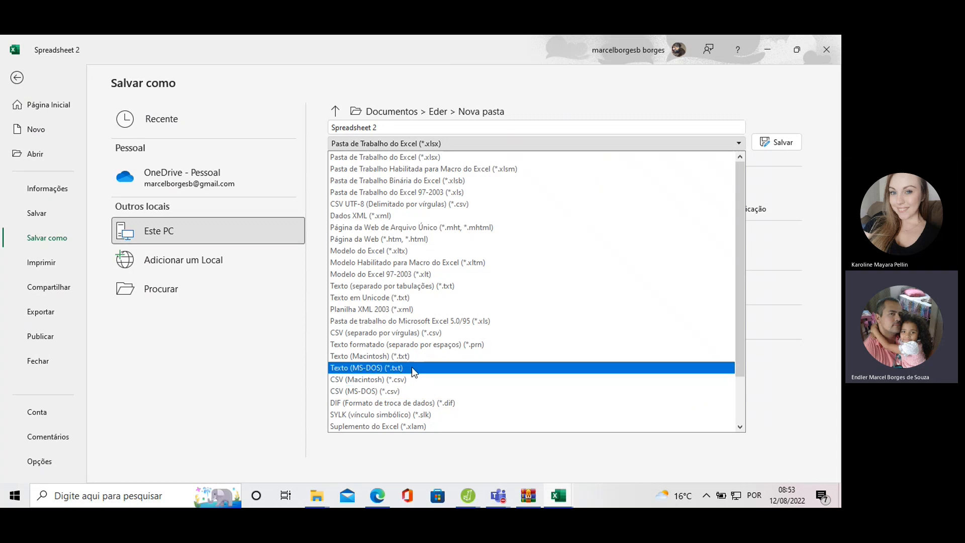
pyautogui.click(415, 333)
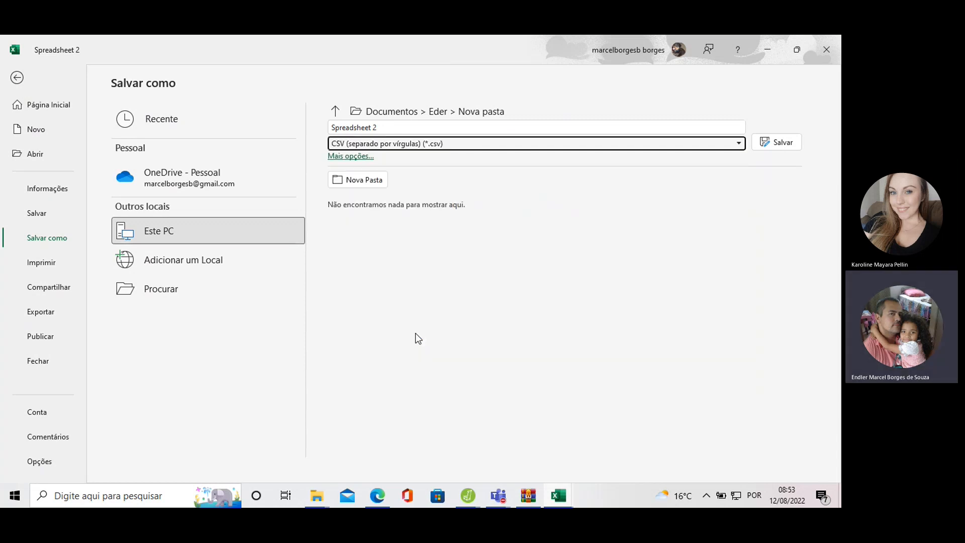
pyautogui.click(793, 147)
pyautogui.click(786, 147)
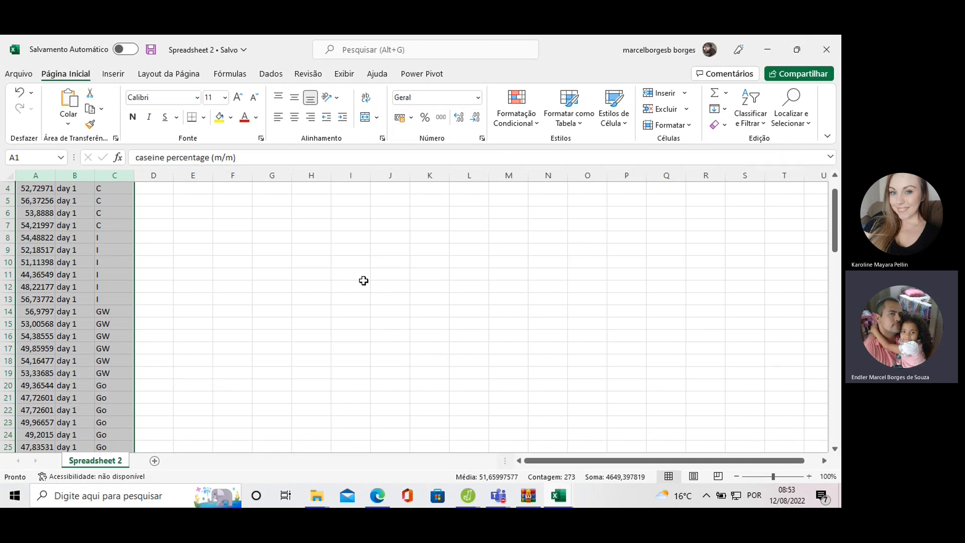
pyautogui.scroll(1, 134, 252)
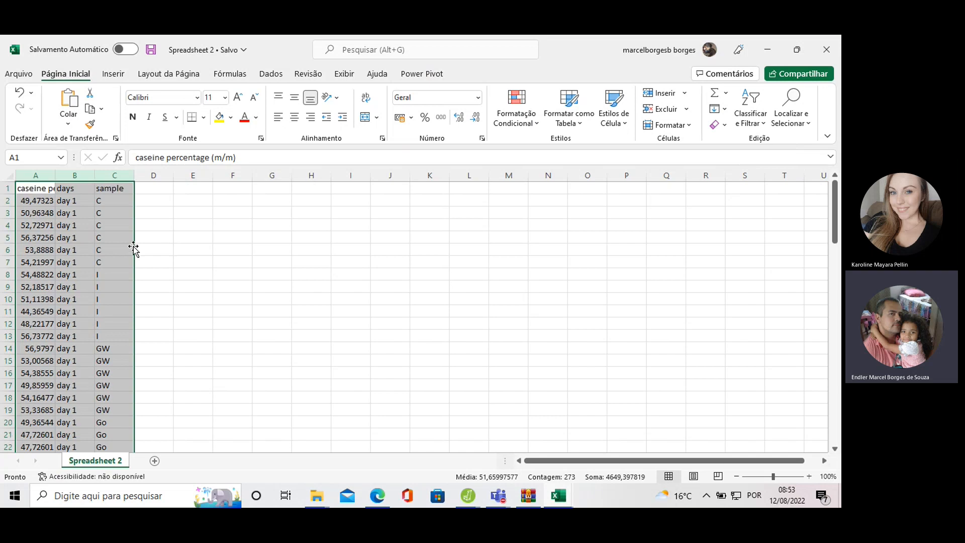
pyautogui.click(26, 188)
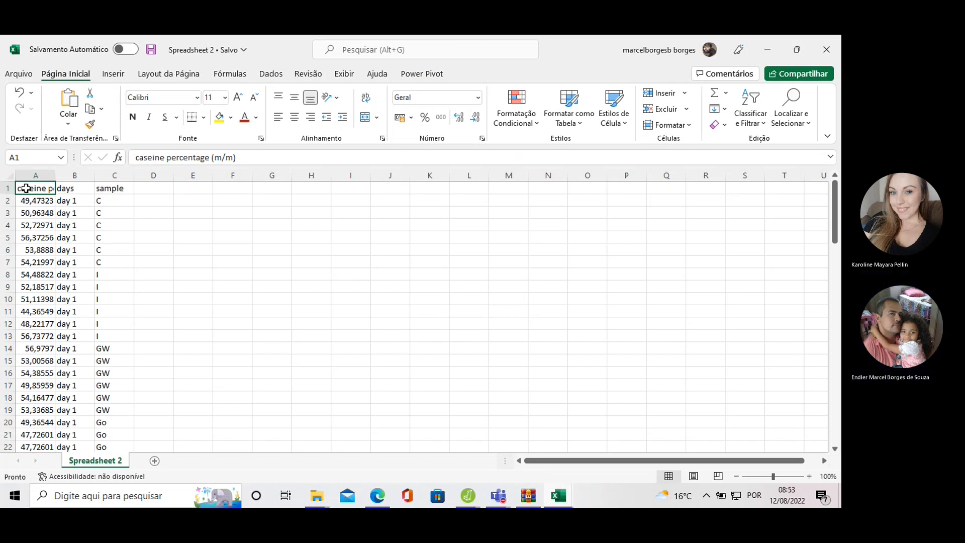
# Look through the day 1 entries of the sample column group by group, from C to M.
pyautogui.click(110, 207)
pyautogui.moveTo(111, 206); pyautogui.dragTo(103, 253)
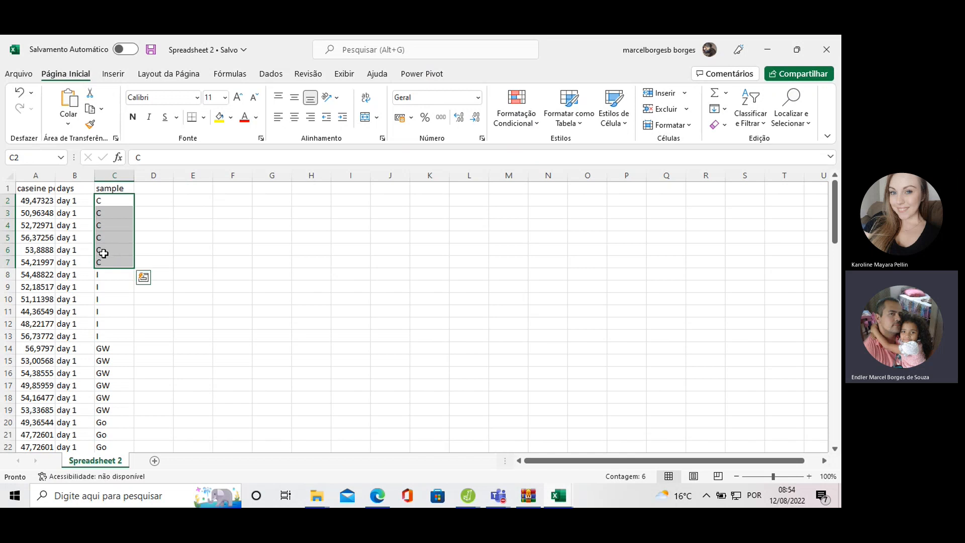
pyautogui.moveTo(111, 201); pyautogui.dragTo(97, 261)
pyautogui.click(121, 213)
pyautogui.scroll(-3, 128, 247)
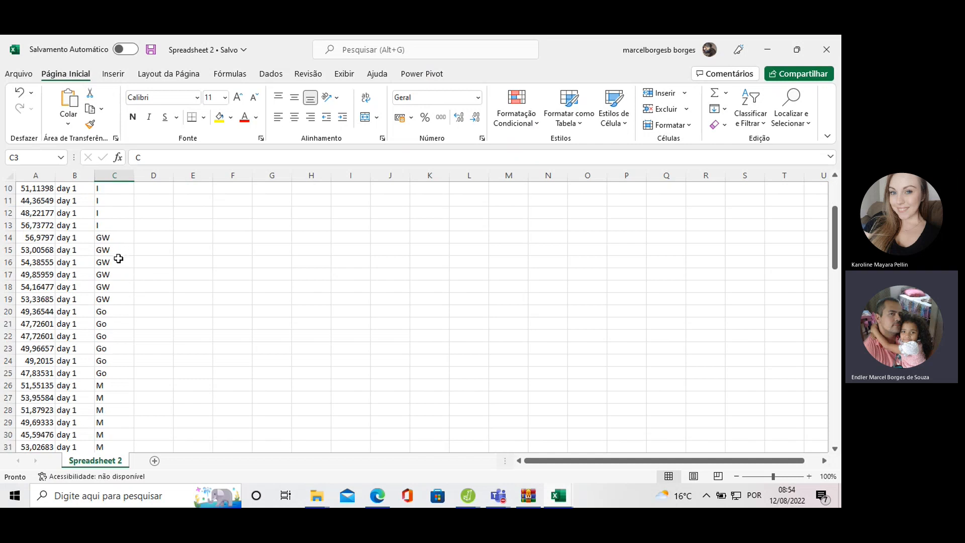
pyautogui.click(121, 251)
pyautogui.click(125, 311)
pyautogui.scroll(-3, 124, 307)
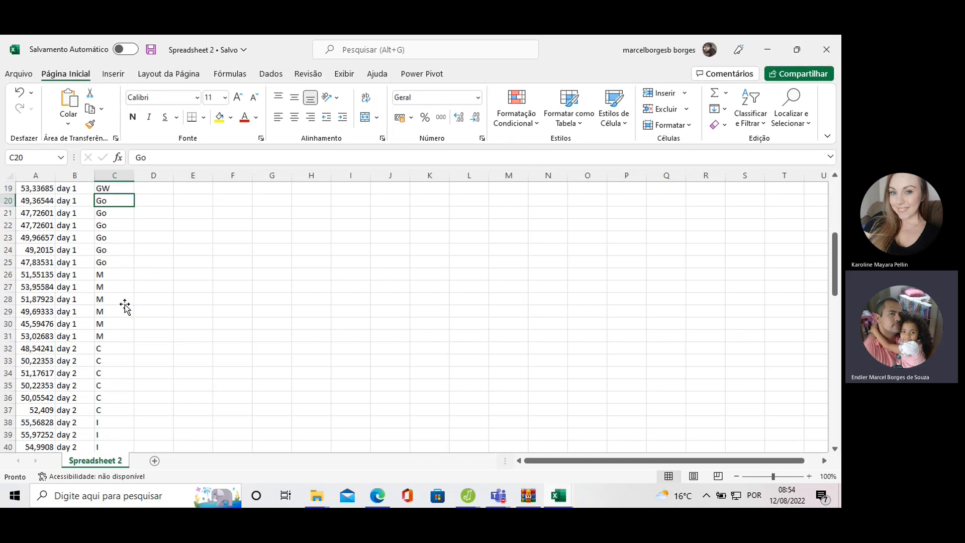
pyautogui.click(114, 277)
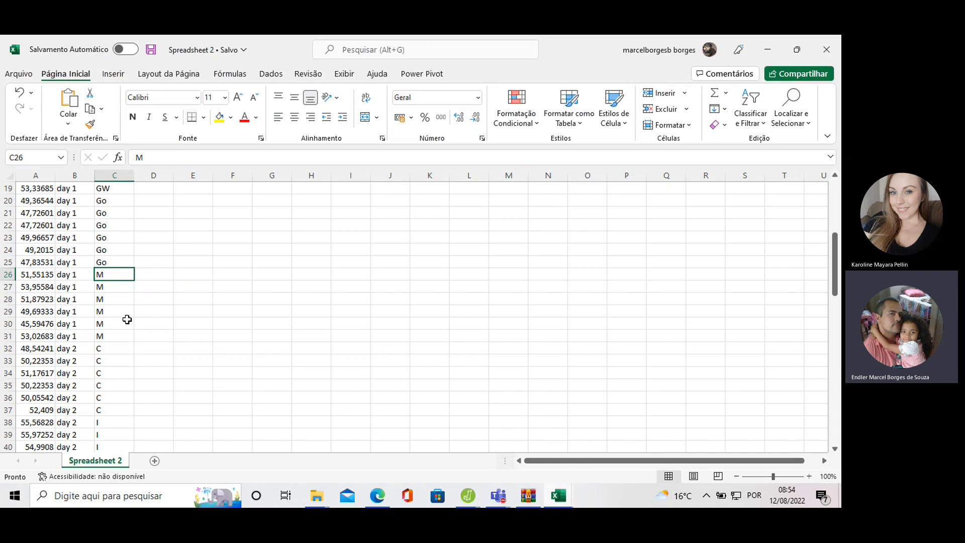
pyautogui.scroll(6, 127, 320)
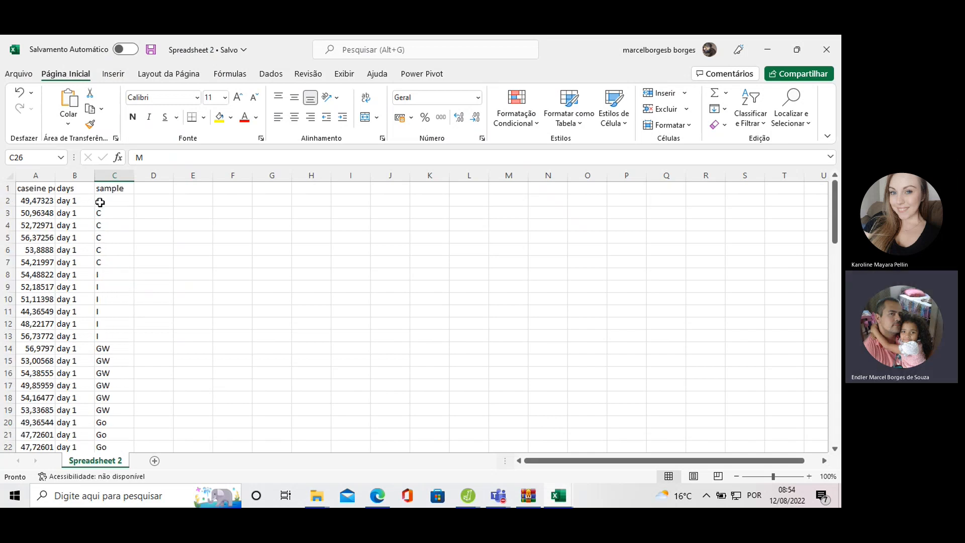
# Review the rows for day 1 to day 3, highlighting the first sample C cells C2:C7 and caseine values A2:A37.
pyautogui.moveTo(100, 202); pyautogui.dragTo(107, 261)
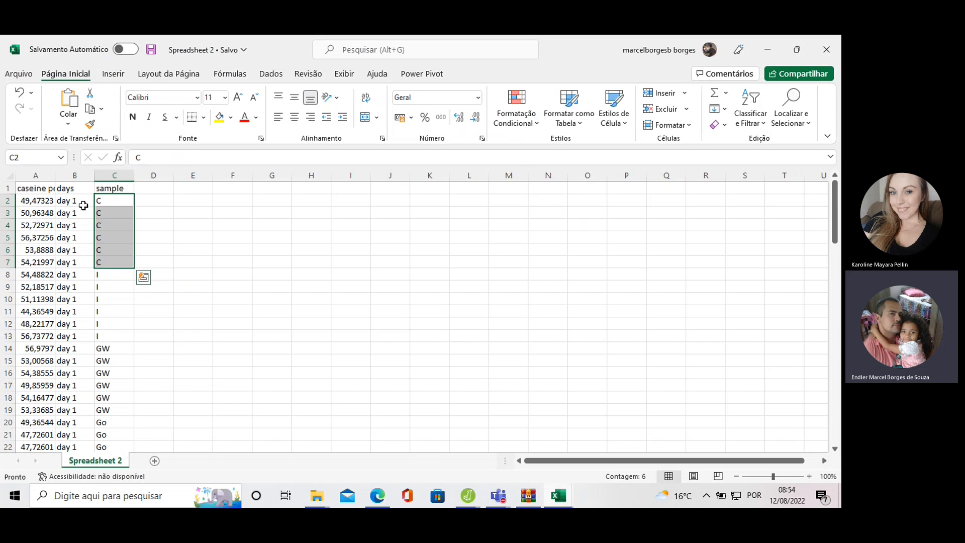
pyautogui.scroll(-5, 74, 280)
pyautogui.scroll(-8, 74, 280)
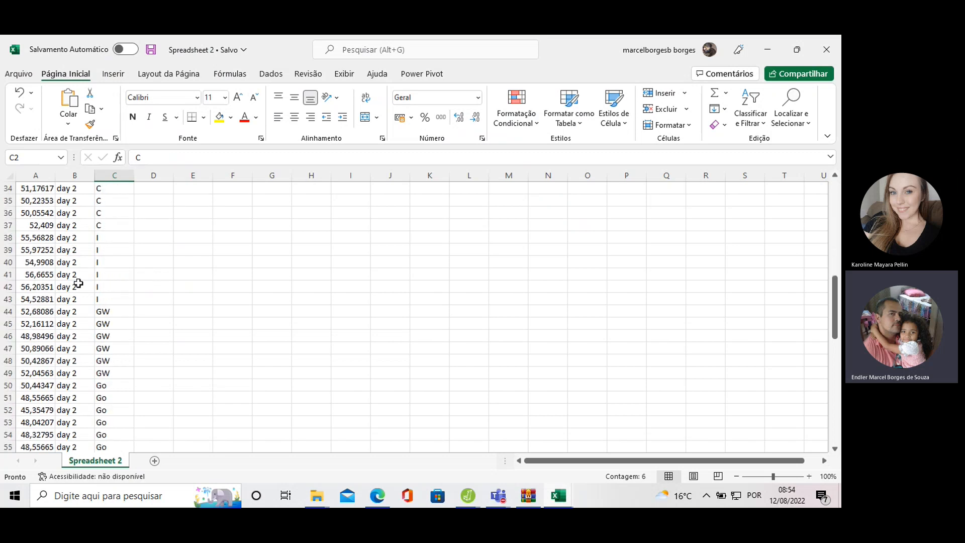
pyautogui.scroll(-13, 79, 283)
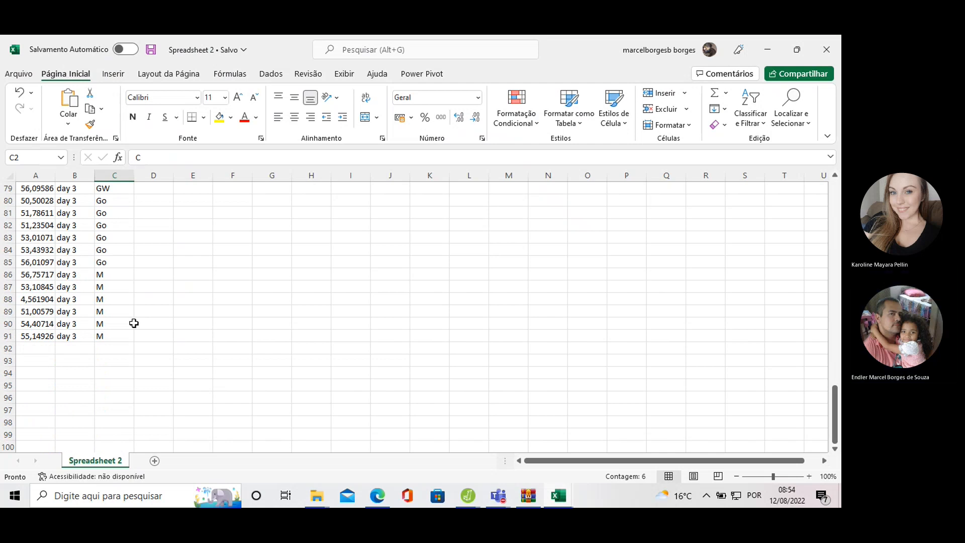
pyautogui.scroll(20, 133, 324)
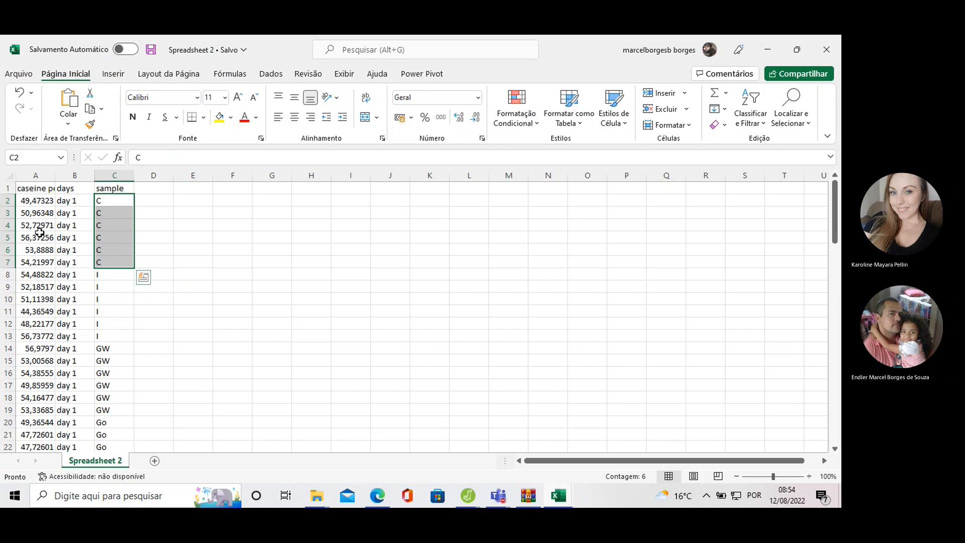
pyautogui.moveTo(48, 200); pyautogui.dragTo(37, 453)
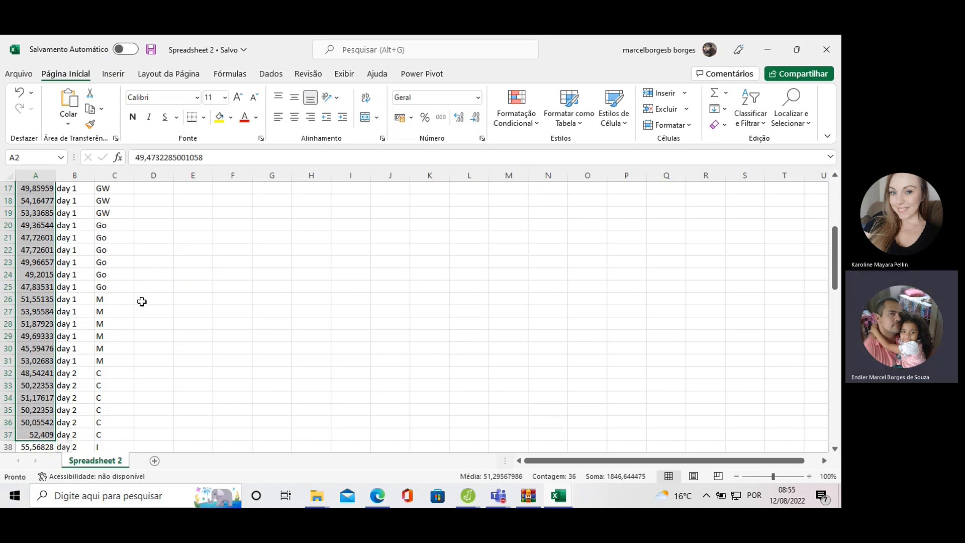
pyautogui.scroll(-14, 142, 301)
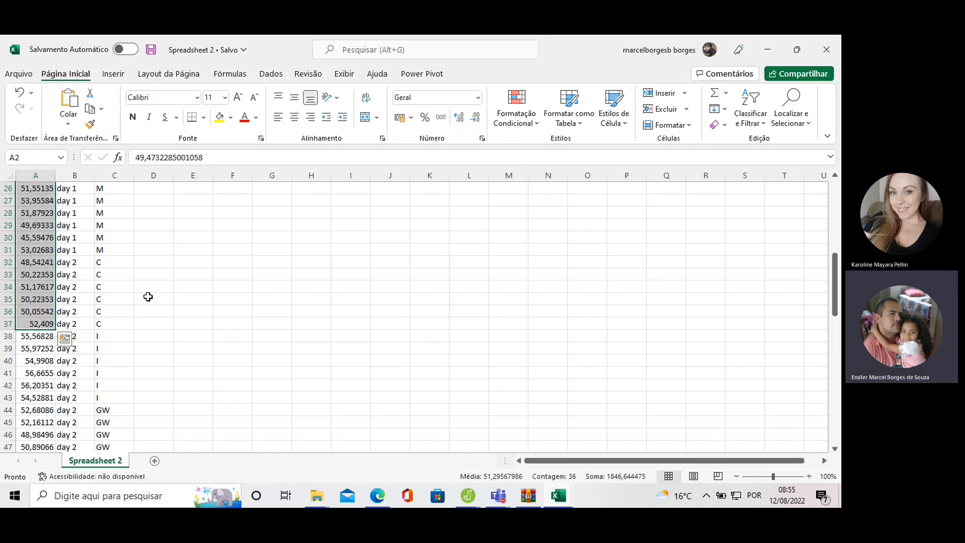
pyautogui.scroll(-5, 153, 296)
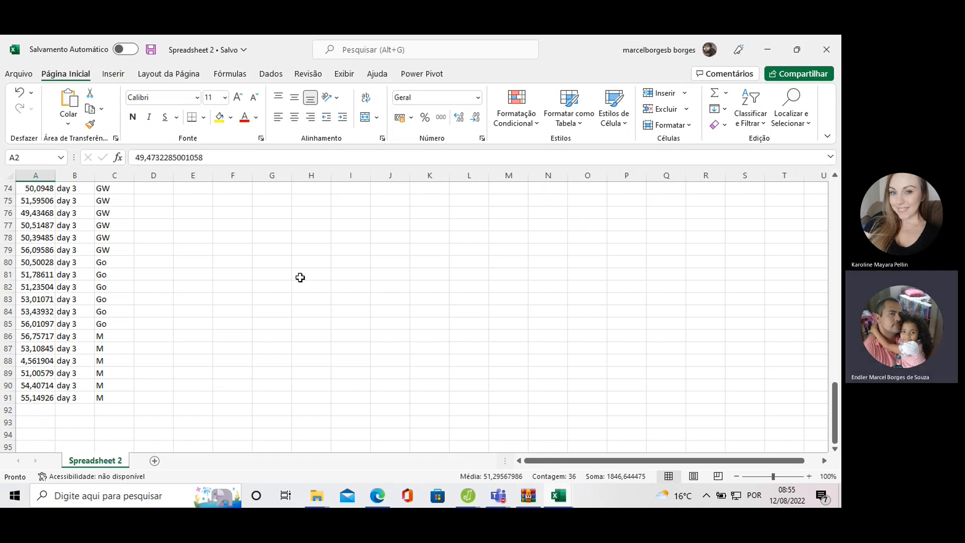
# Switch to the JASP window holding spreadsheet 3 and show its data table.
pyautogui.click(471, 496)
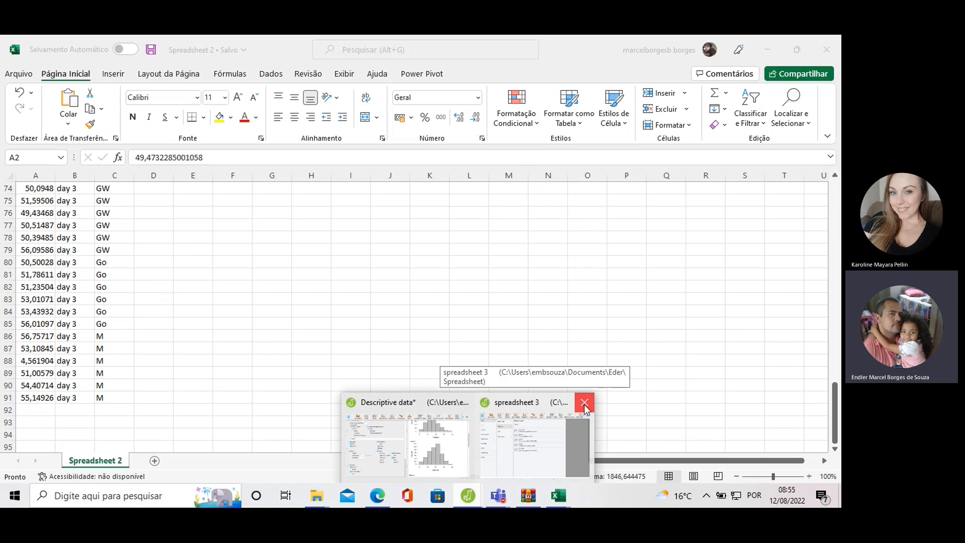
pyautogui.click(585, 405)
pyautogui.click(542, 332)
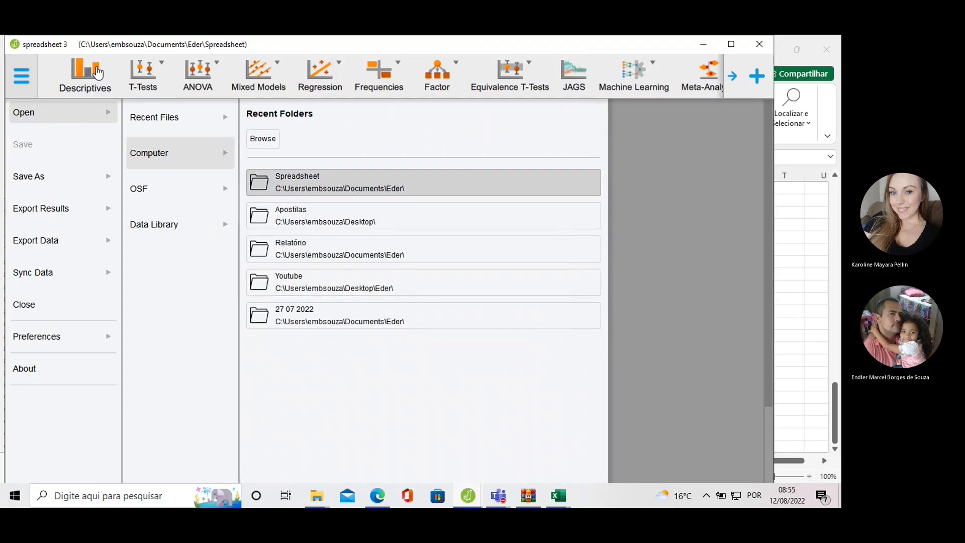
pyautogui.click(20, 80)
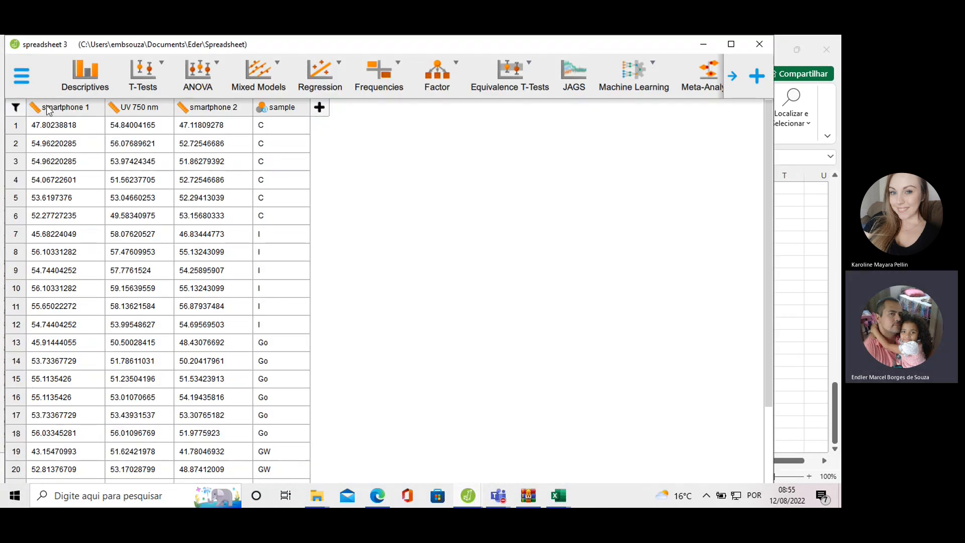
# Open the Spreadsheet 2 CSV file from the computer's Nova pasta folder inside the Eder folder.
pyautogui.click(22, 75)
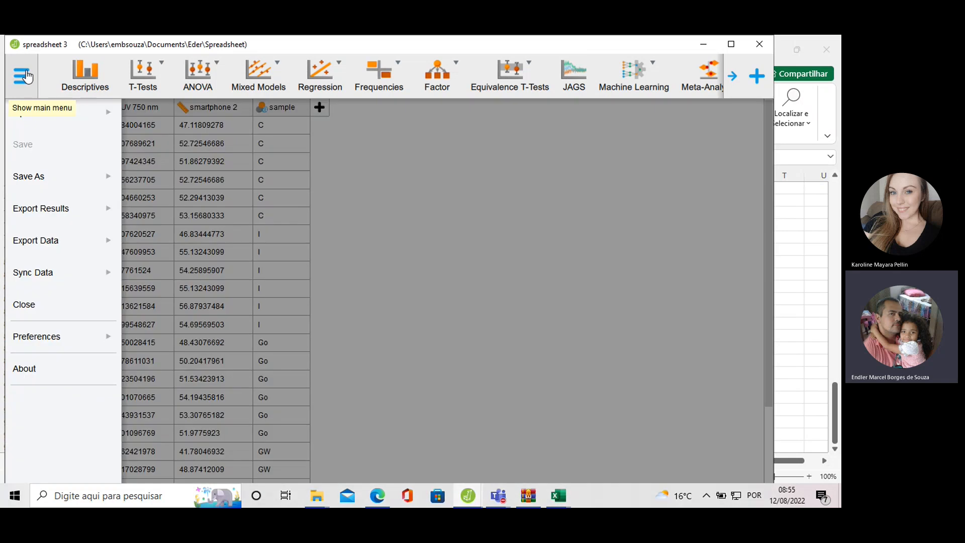
pyautogui.click(44, 122)
pyautogui.click(157, 151)
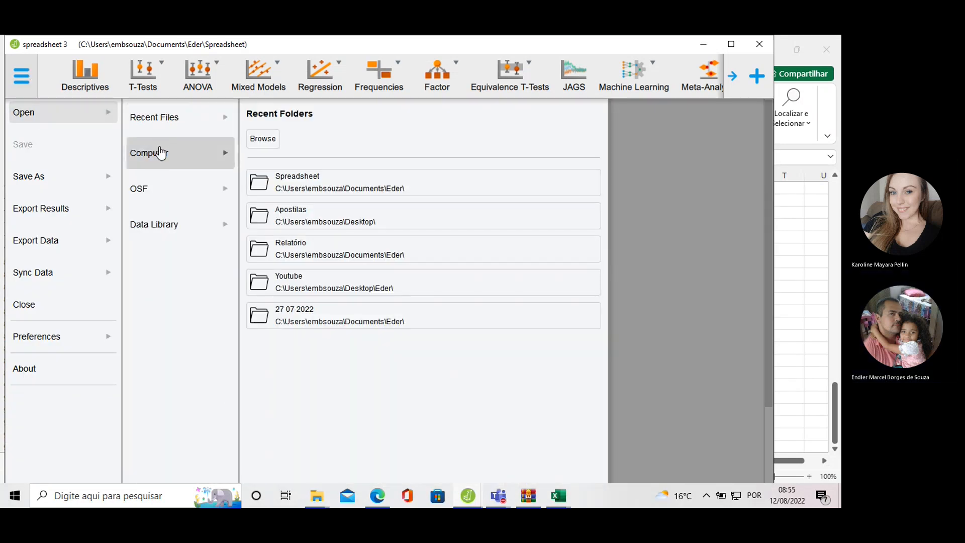
pyautogui.click(265, 141)
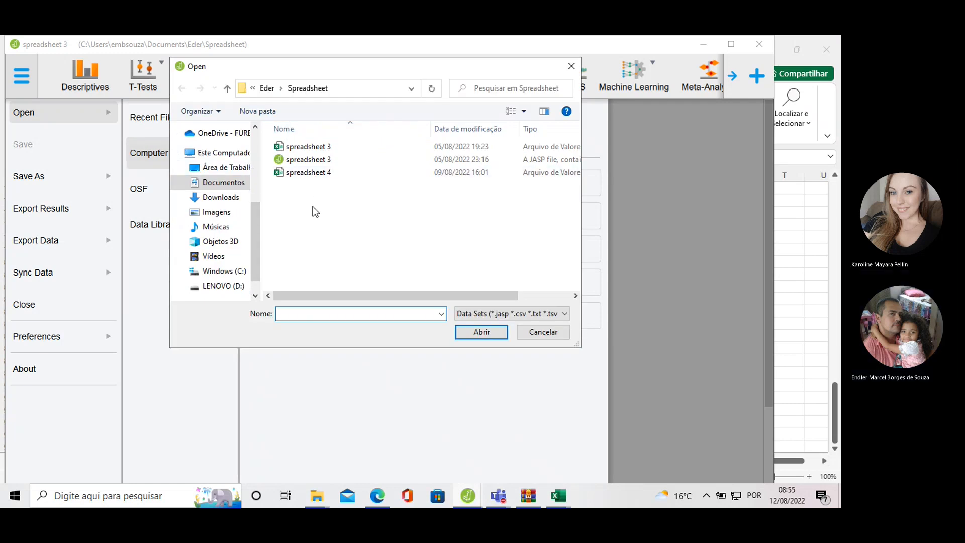
pyautogui.click(267, 87)
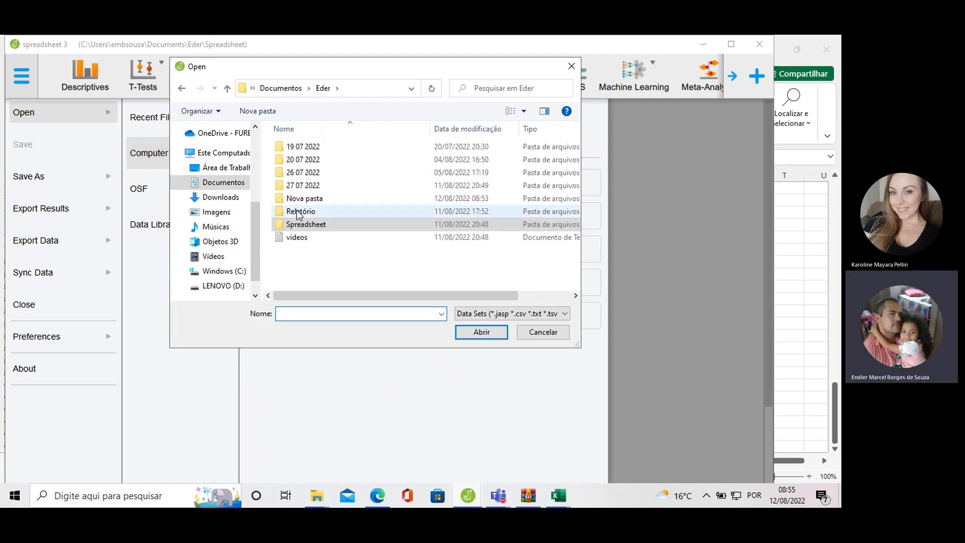
pyautogui.doubleClick(312, 199)
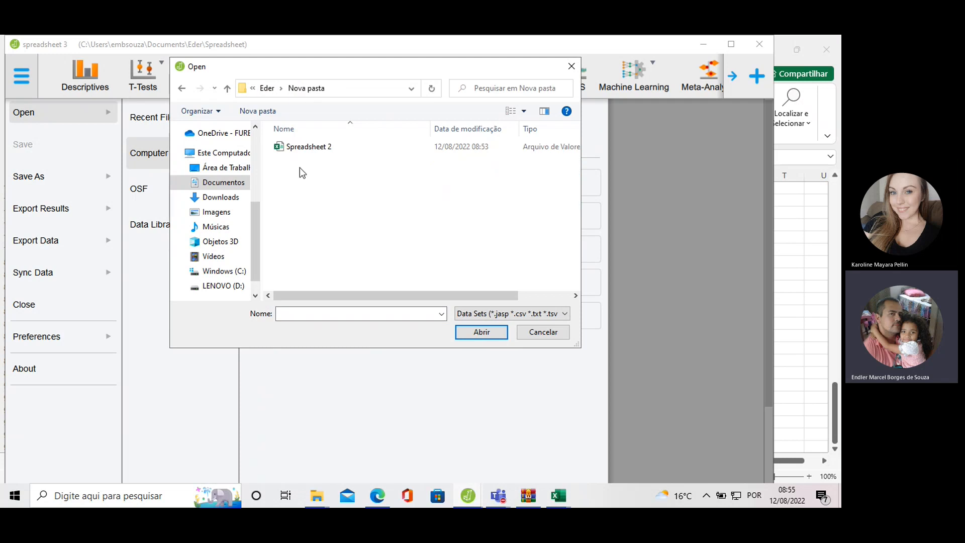
pyautogui.click(307, 147)
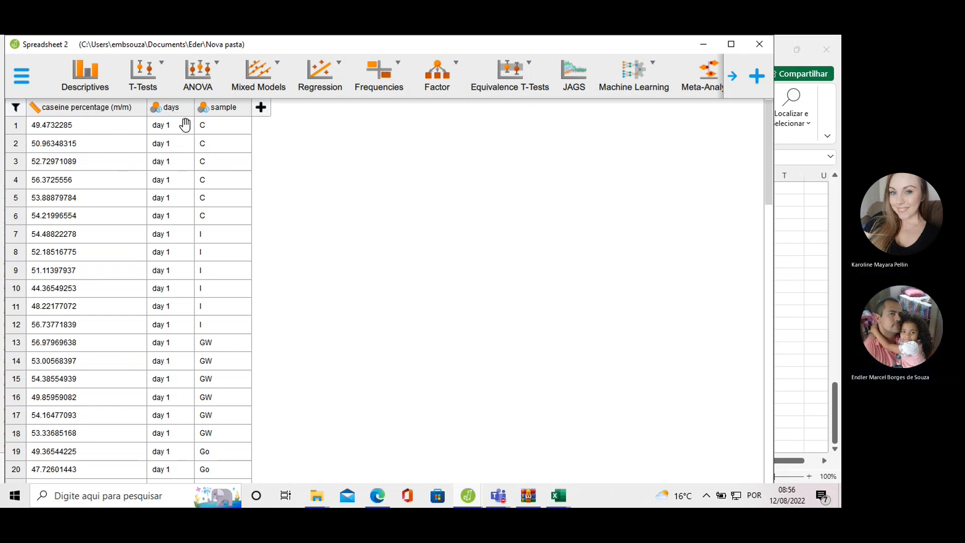
# Start a Descriptives analysis with caseine percentage (m/m) as its variable and maximize the window.
pyautogui.click(94, 81)
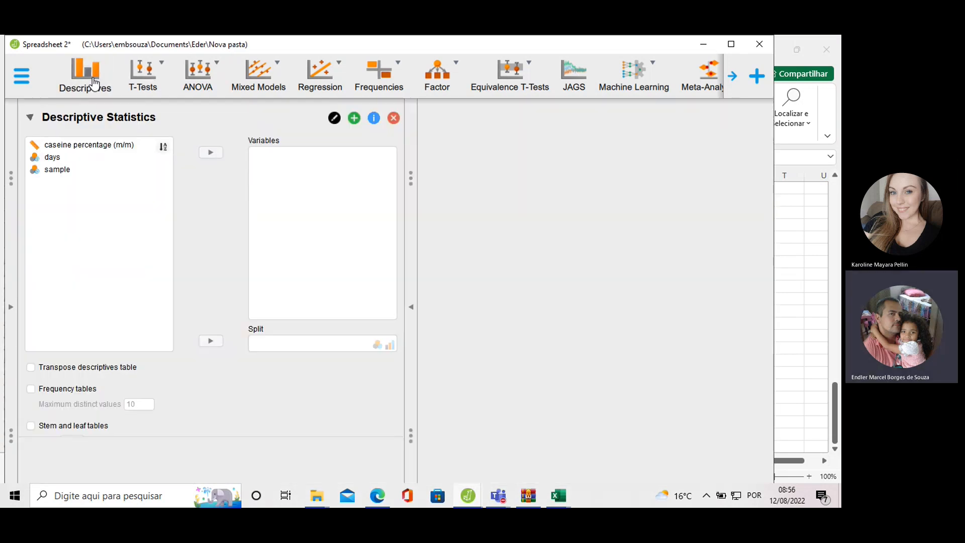
pyautogui.click(88, 145)
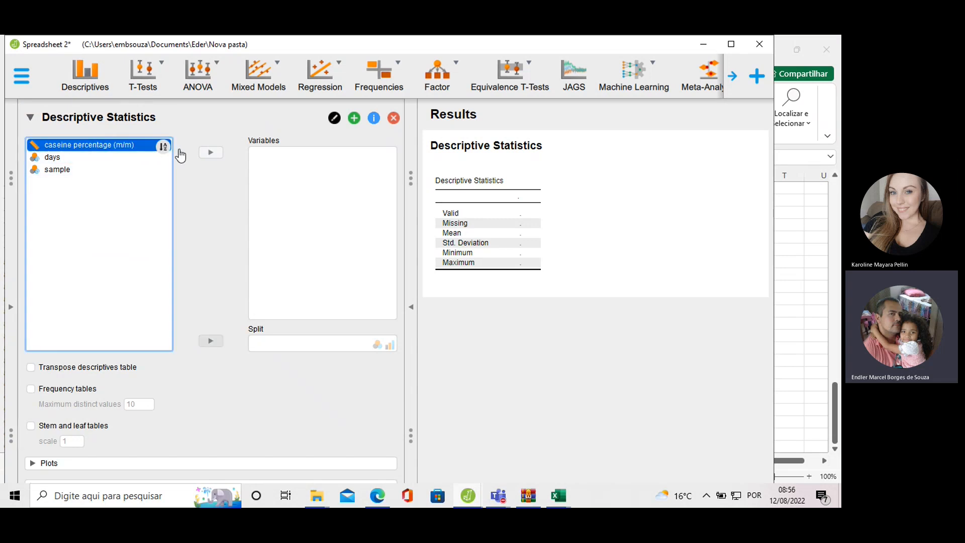
pyautogui.click(210, 153)
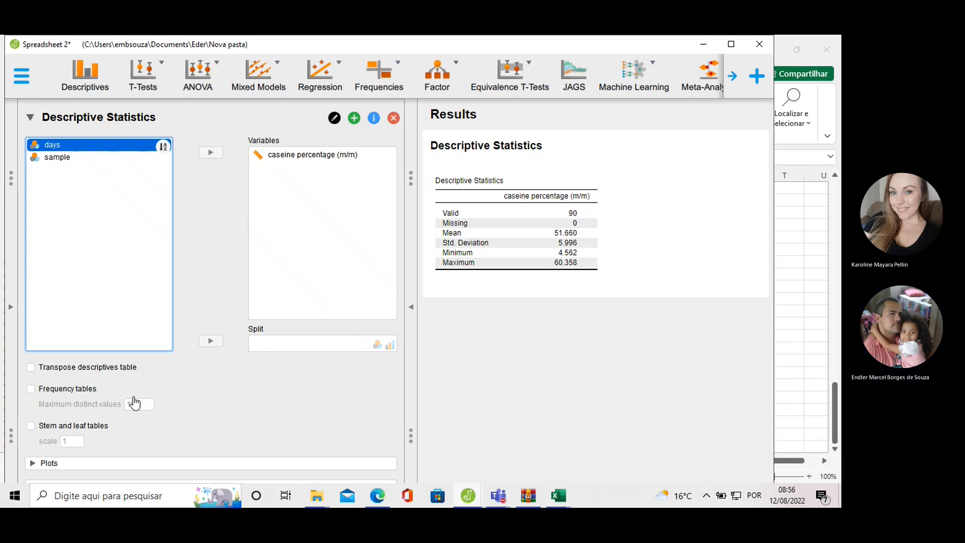
pyautogui.click(733, 44)
# Add skewness, kurtosis, the Shapiro-Wilk test, median and IQR to the descriptive statistics table, keeping minimum included.
pyautogui.scroll(-2, 226, 246)
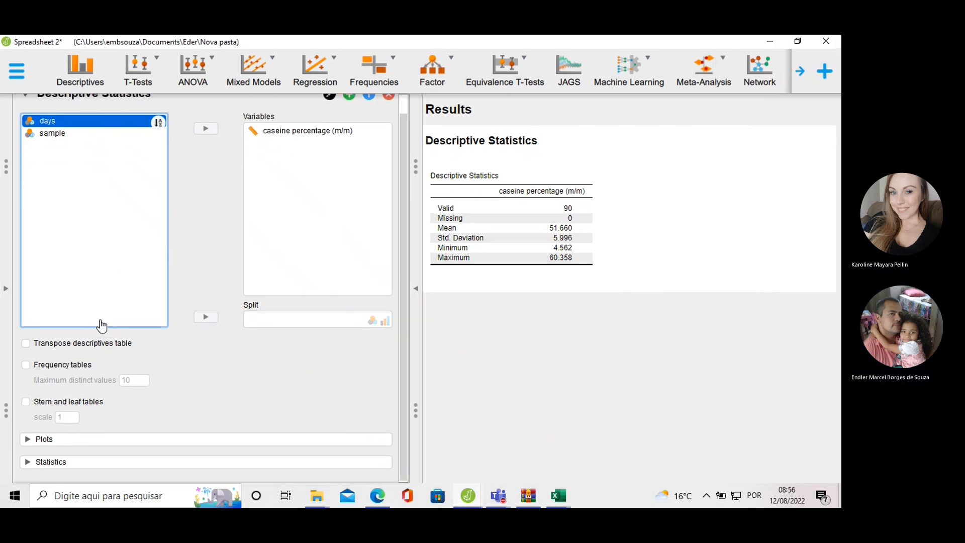
pyautogui.click(77, 461)
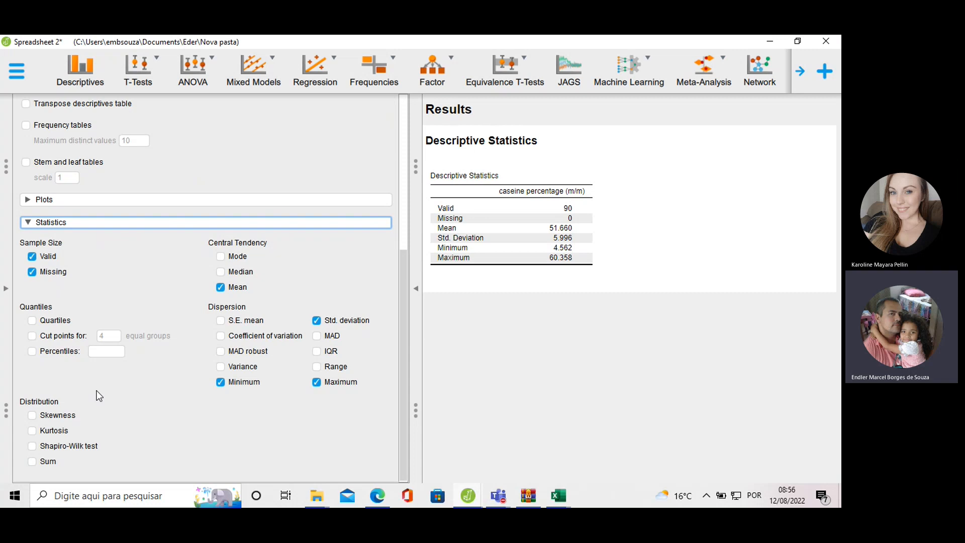
pyautogui.click(32, 416)
pyautogui.click(31, 431)
pyautogui.click(32, 446)
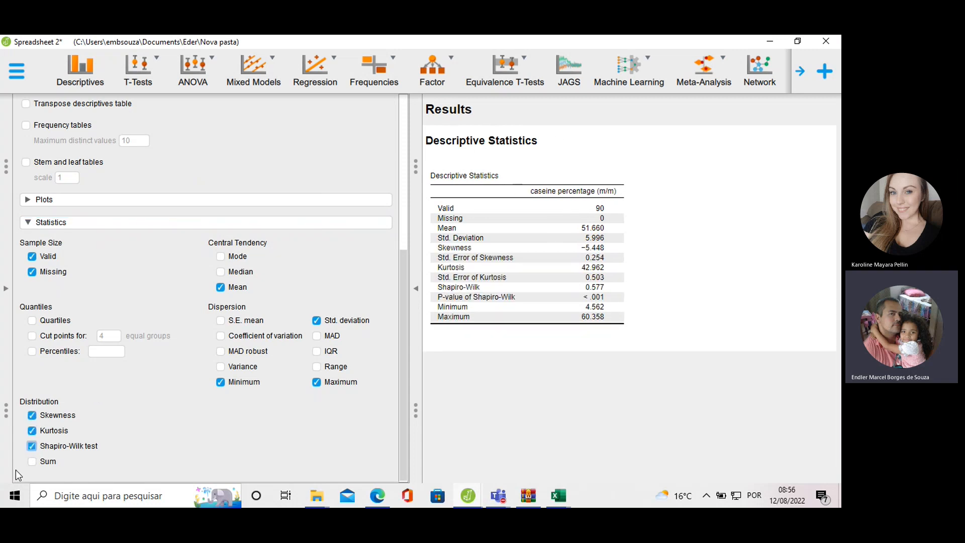
pyautogui.click(220, 271)
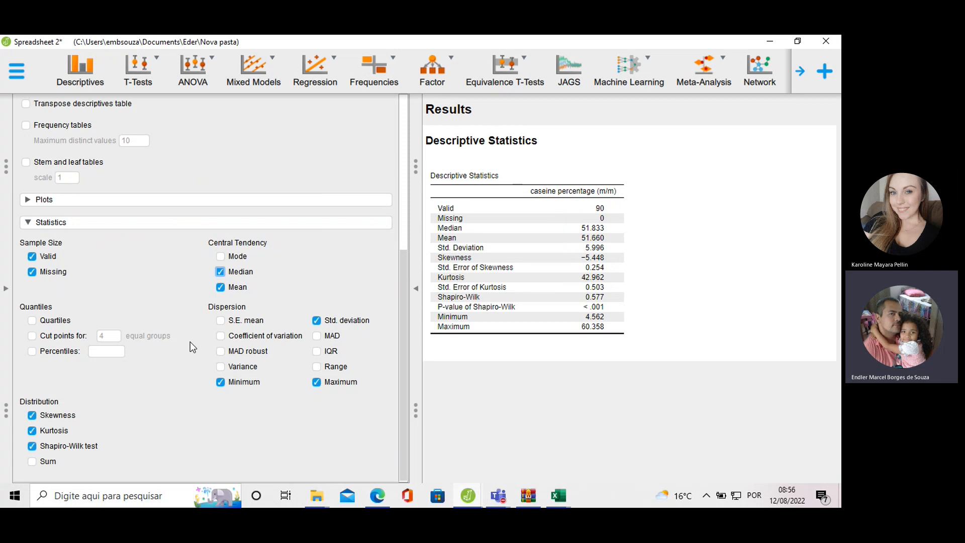
pyautogui.click(316, 350)
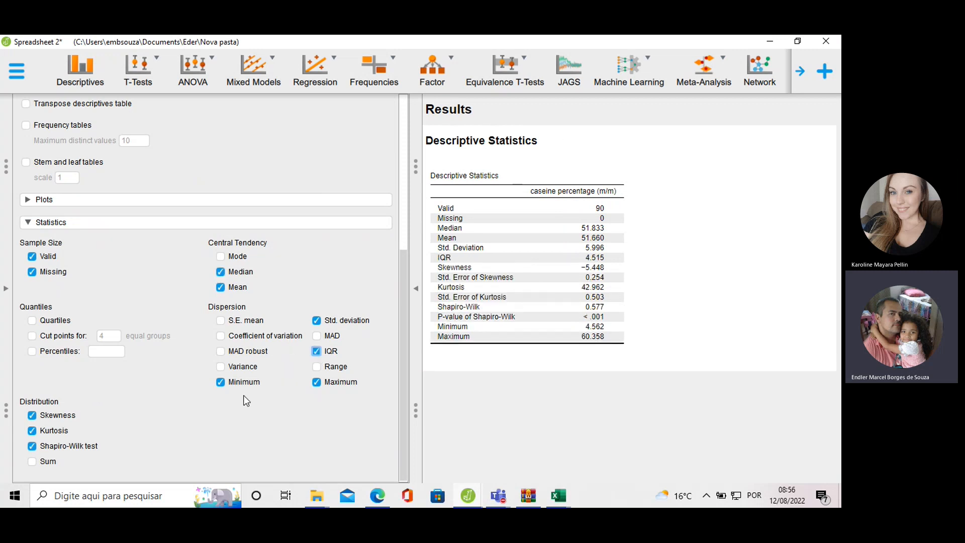
pyautogui.click(221, 381)
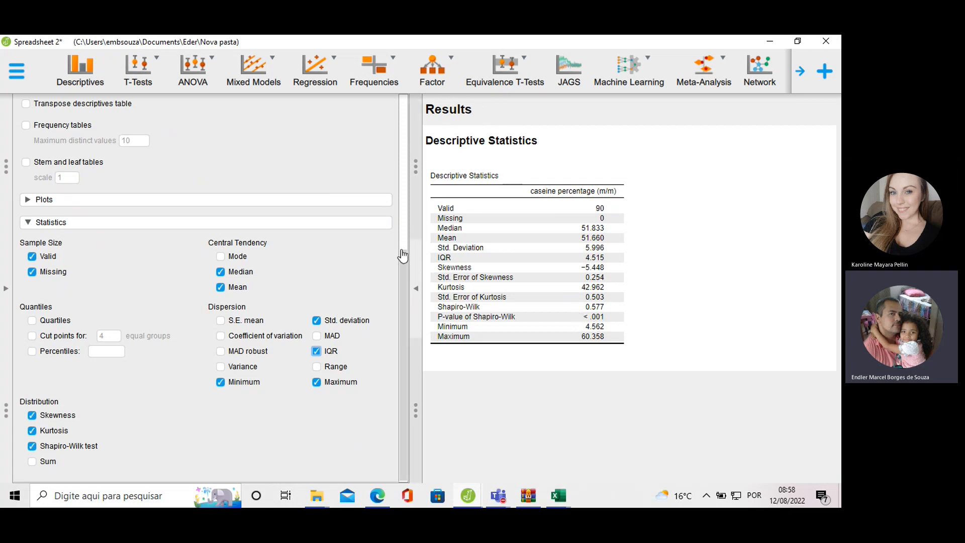
# Expand the plot options of the descriptive analysis and add distribution plots for caseine percentage.
pyautogui.scroll(5, 323, 252)
pyautogui.scroll(-5, 107, 259)
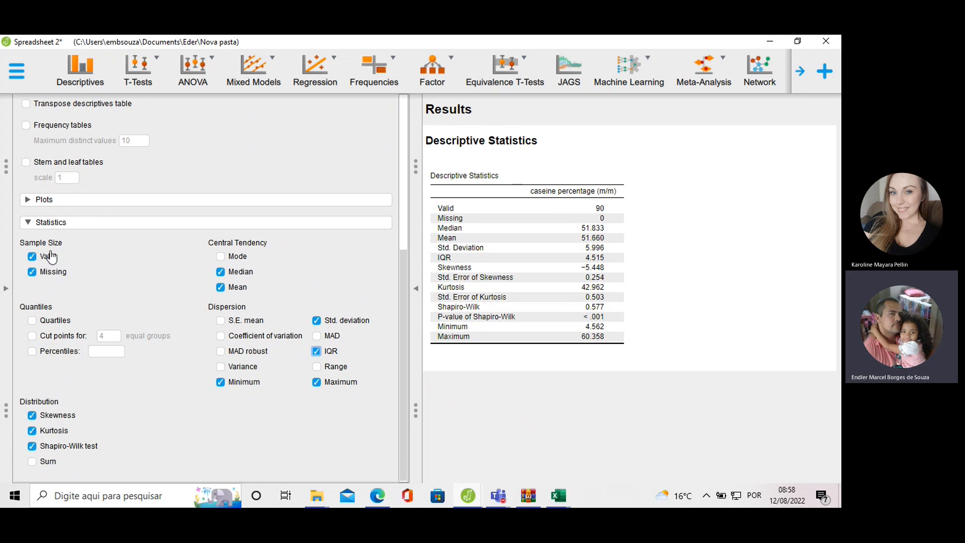
pyautogui.scroll(5, 109, 249)
pyautogui.scroll(-1, 63, 370)
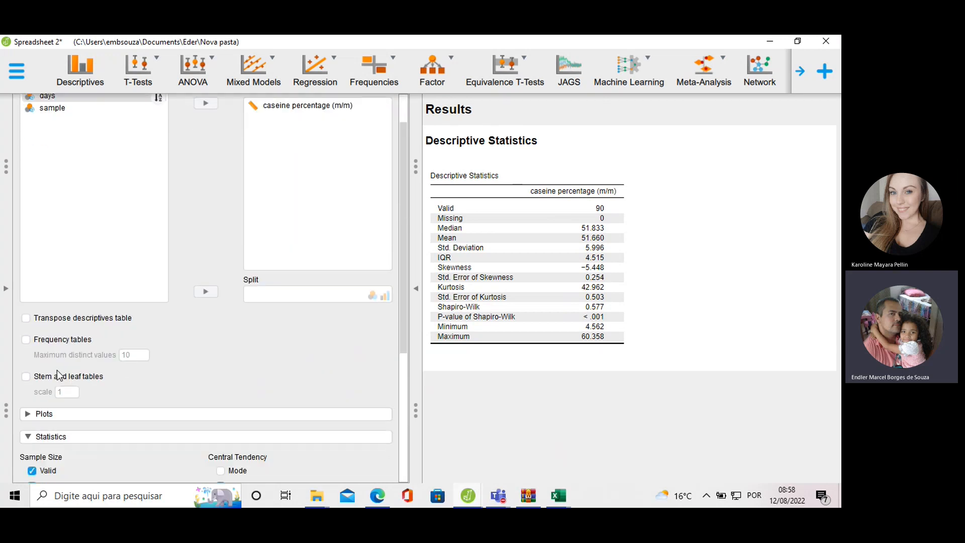
pyautogui.click(61, 411)
pyautogui.scroll(-5, 98, 312)
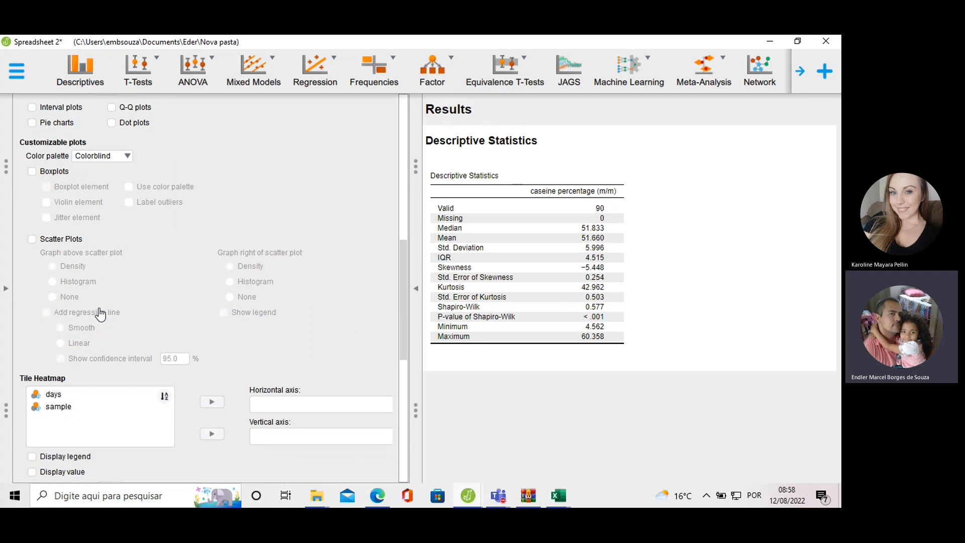
pyautogui.scroll(1, 121, 274)
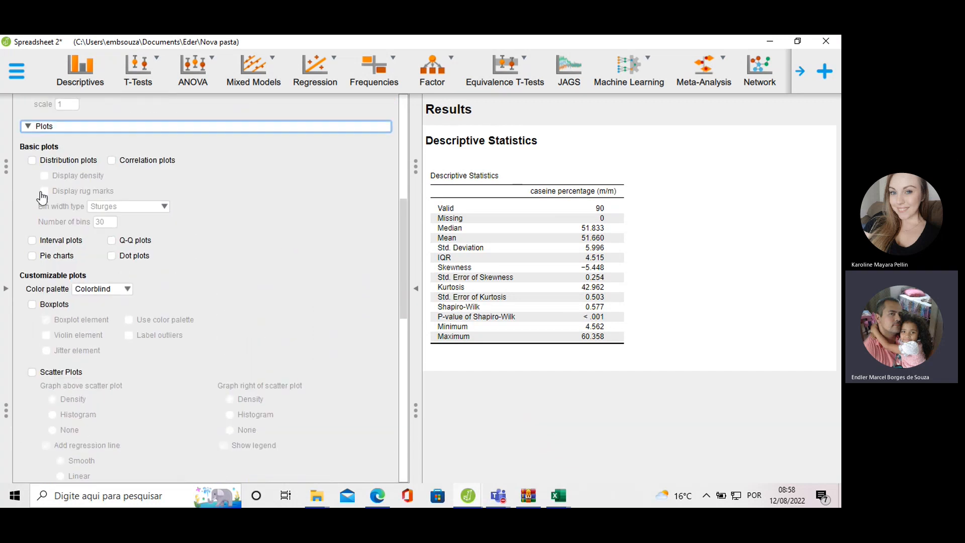
pyautogui.click(31, 161)
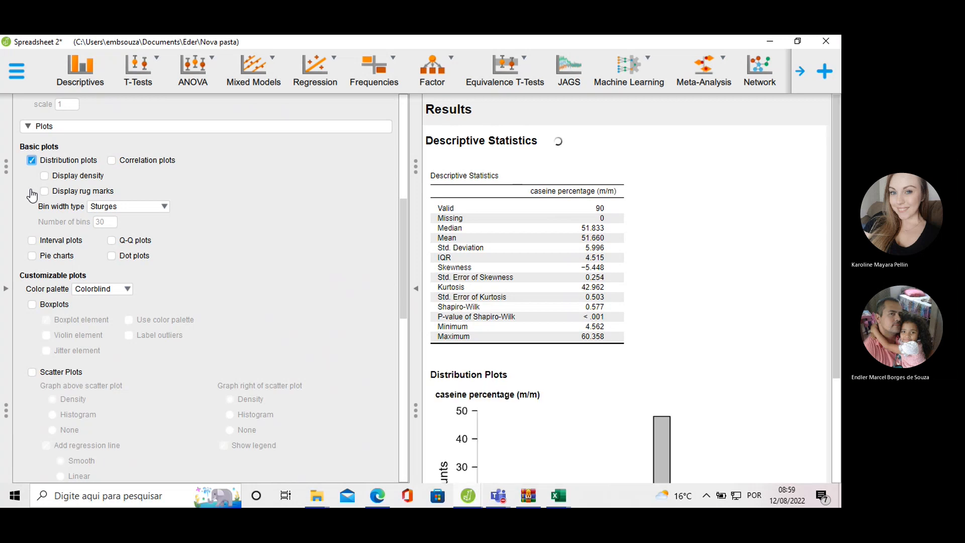
# Add caseine percentage boxplots with boxplot and violin elements, labelled outliers and the color palette enabled.
pyautogui.scroll(-3, 553, 262)
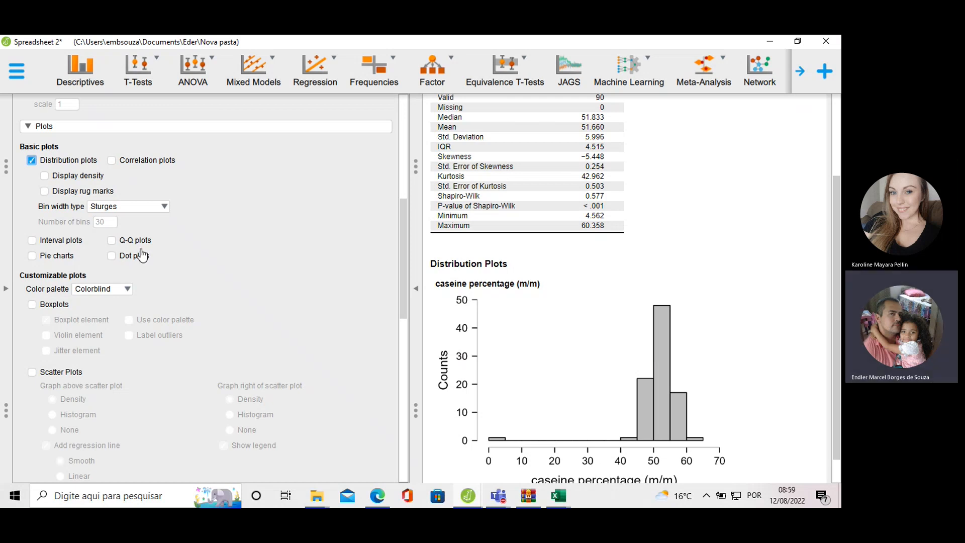
pyautogui.click(31, 305)
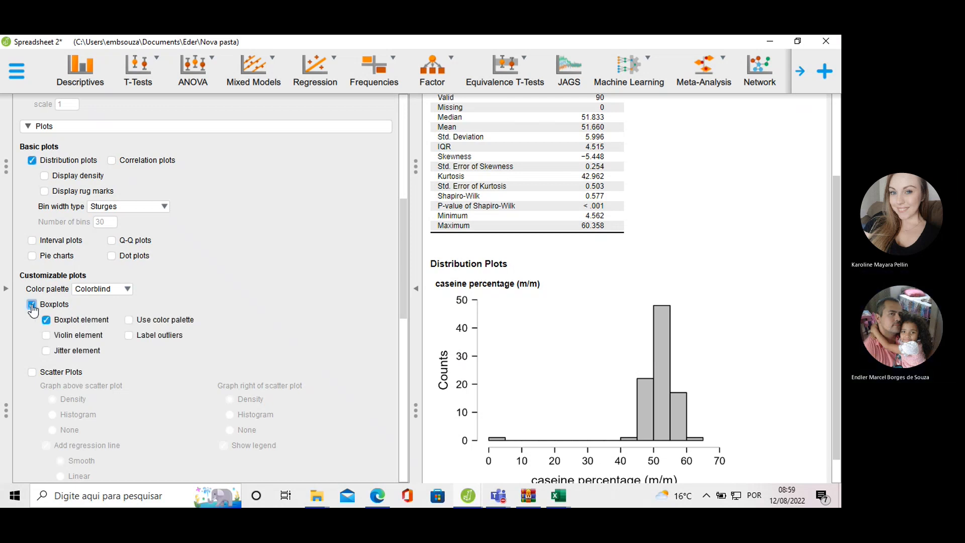
pyautogui.click(46, 335)
pyautogui.click(129, 335)
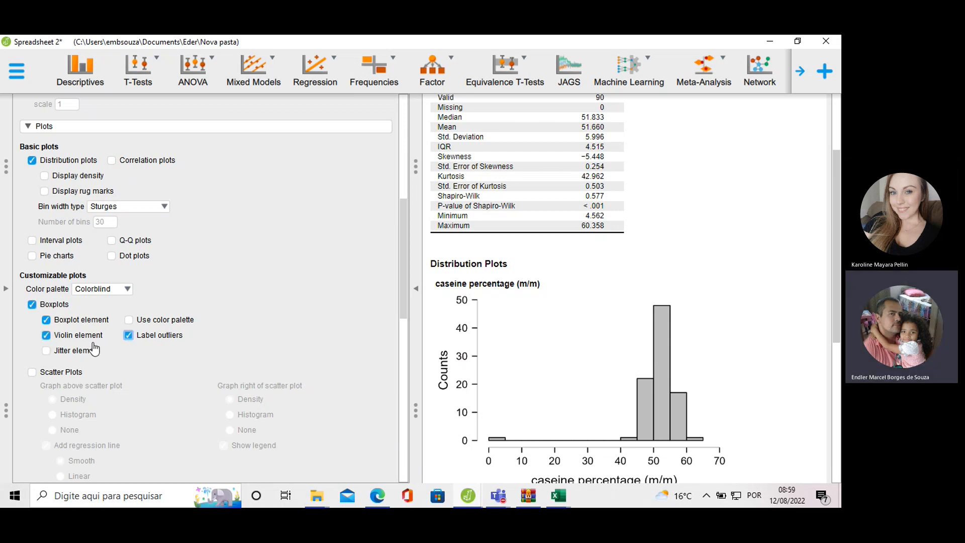
pyautogui.click(128, 319)
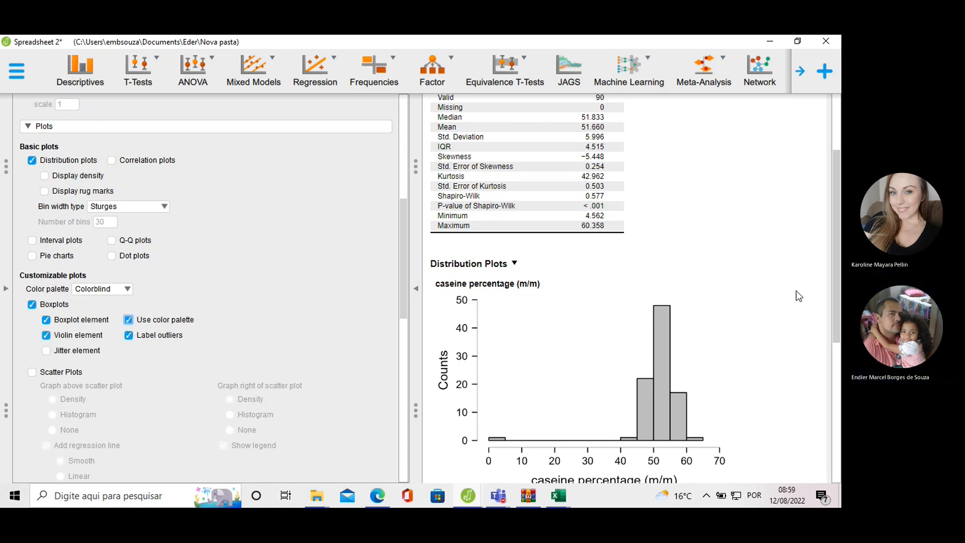
pyautogui.scroll(-6, 796, 291)
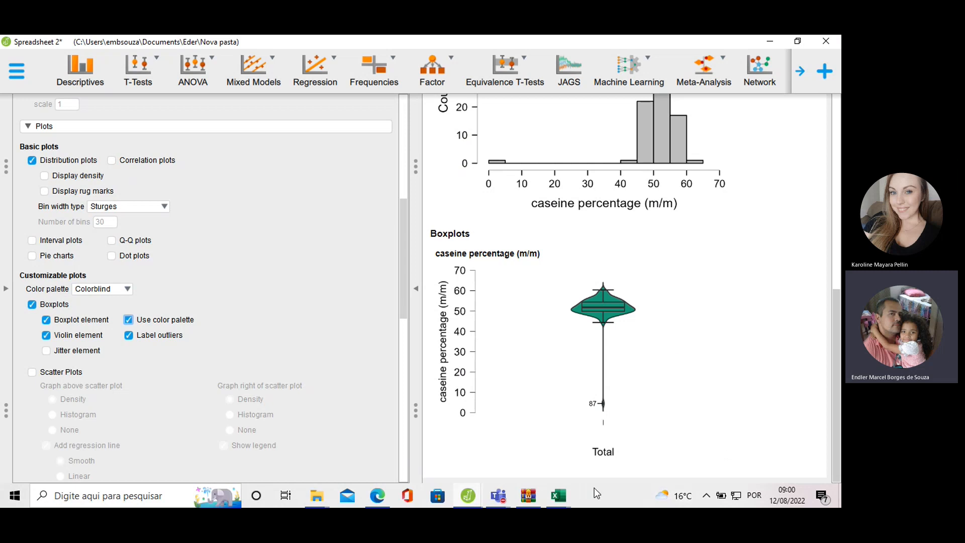
# Switch to the Spreadsheet 2 workbook in Excel and check the caseine values in its last rows.
pyautogui.moveTo(558, 497)
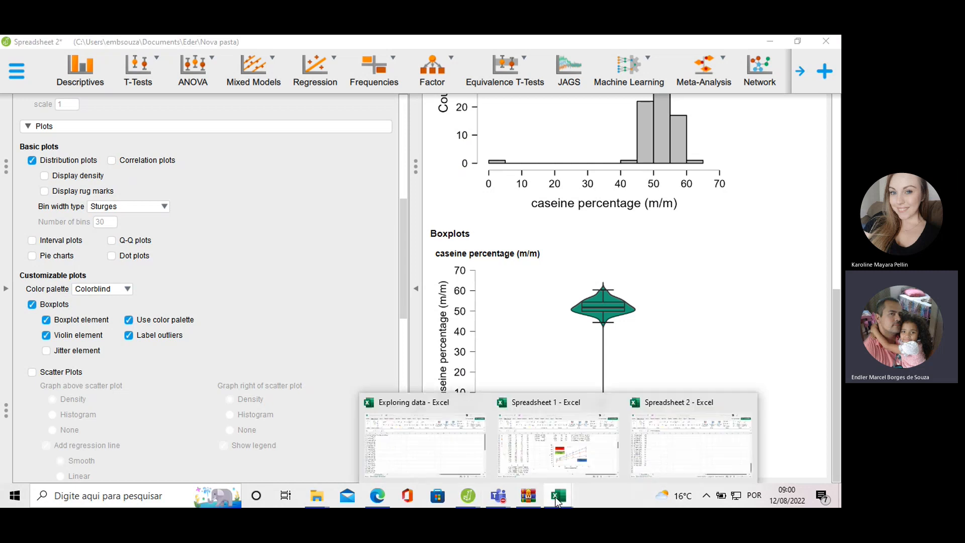
pyautogui.click(654, 438)
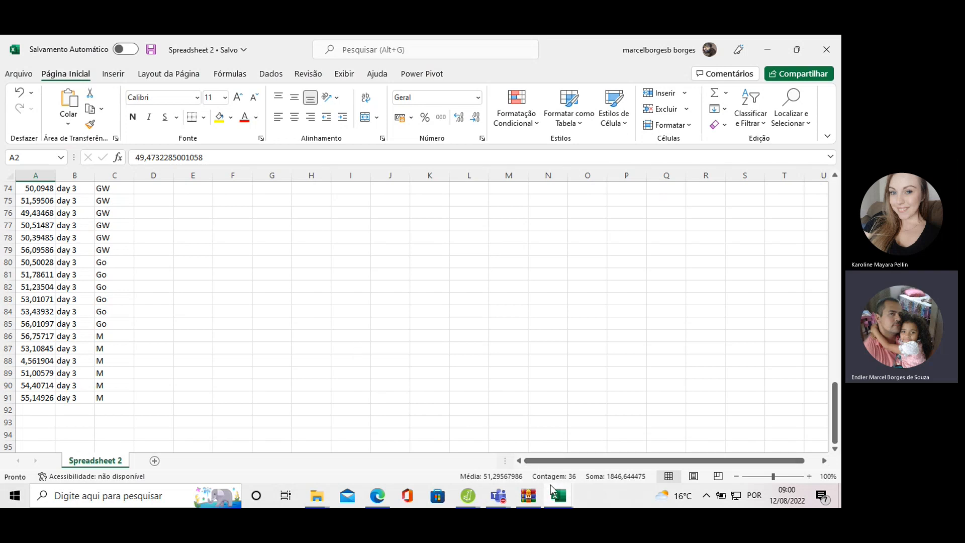
pyautogui.click(471, 496)
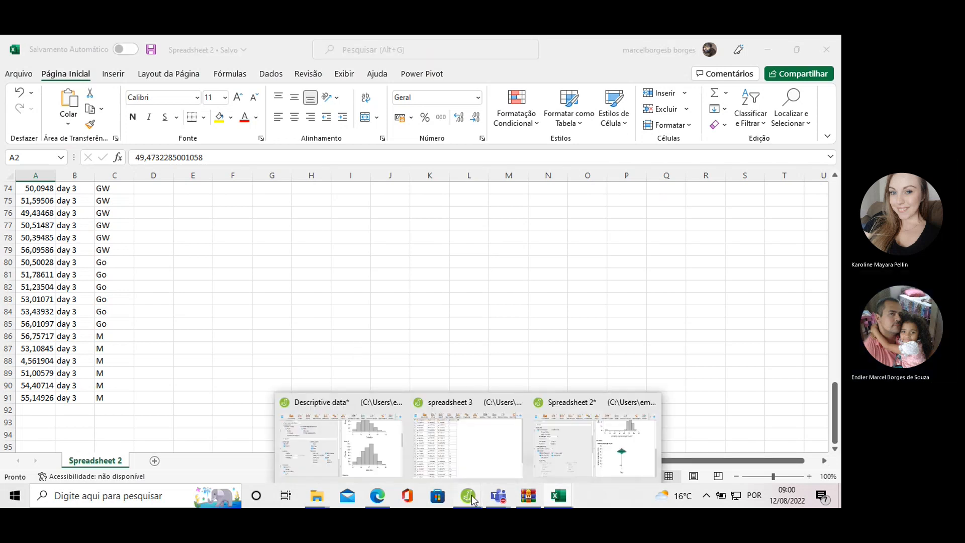
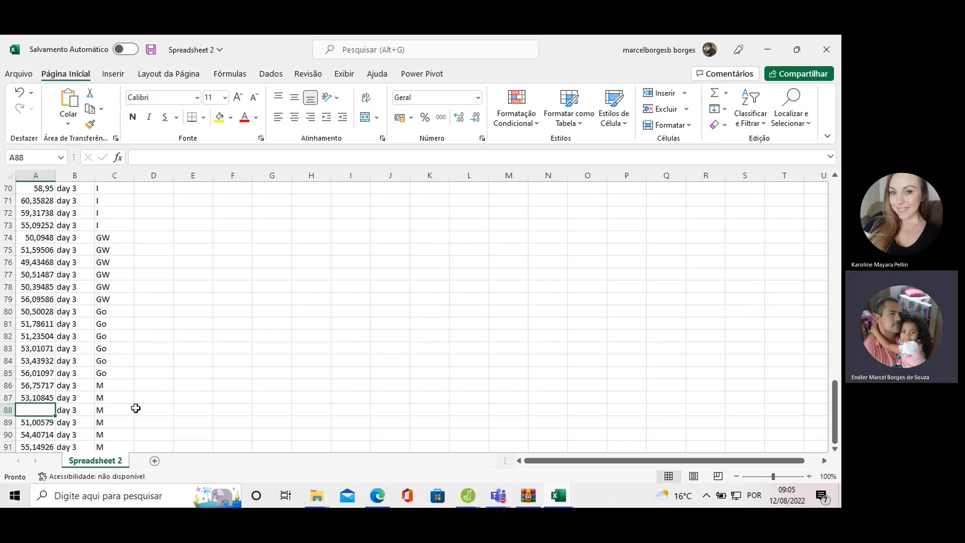
# Save the edited Spreadsheet 2 workbook in Excel and switch back to the Spreadsheet 2 analysis in JASP.
pyautogui.click(316, 336)
pyautogui.click(19, 75)
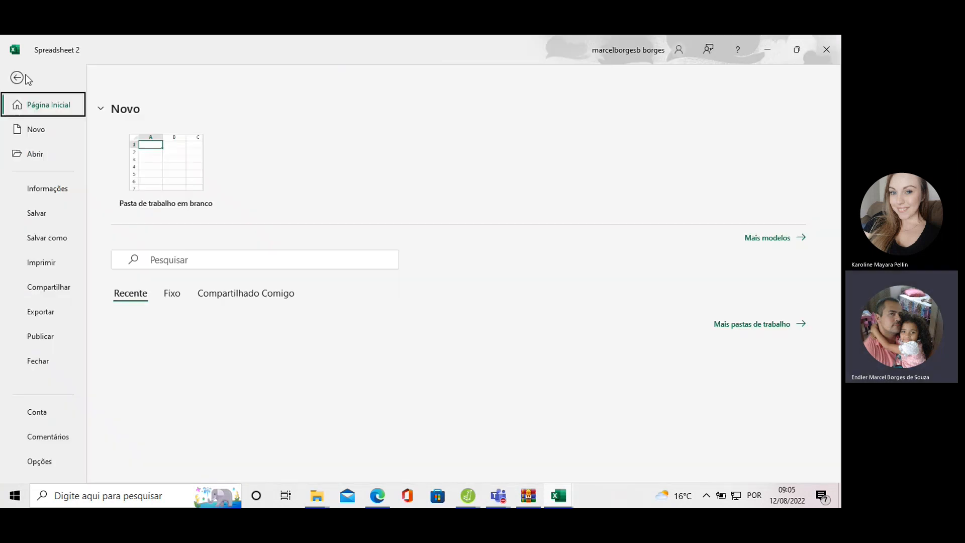
pyautogui.click(36, 213)
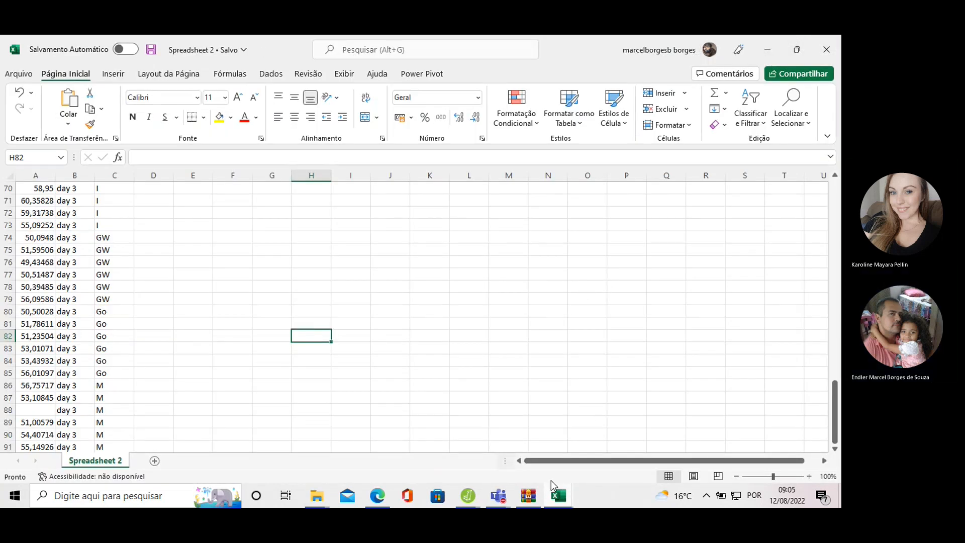
pyautogui.click(469, 498)
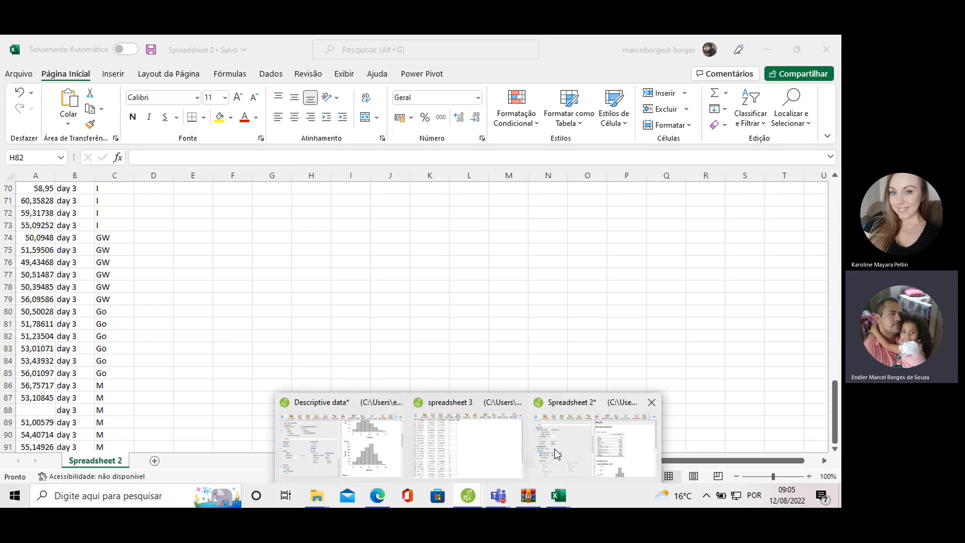
pyautogui.click(586, 445)
# Examine the updated caseine percentage results, comparing the descriptive statistics table, distribution plot and boxplot.
pyautogui.scroll(-8, 580, 275)
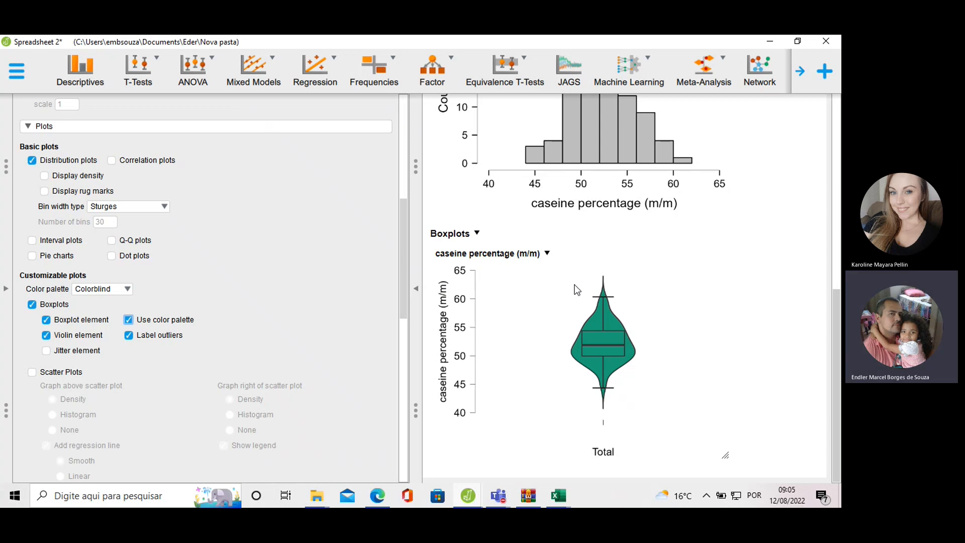
pyautogui.scroll(8, 577, 282)
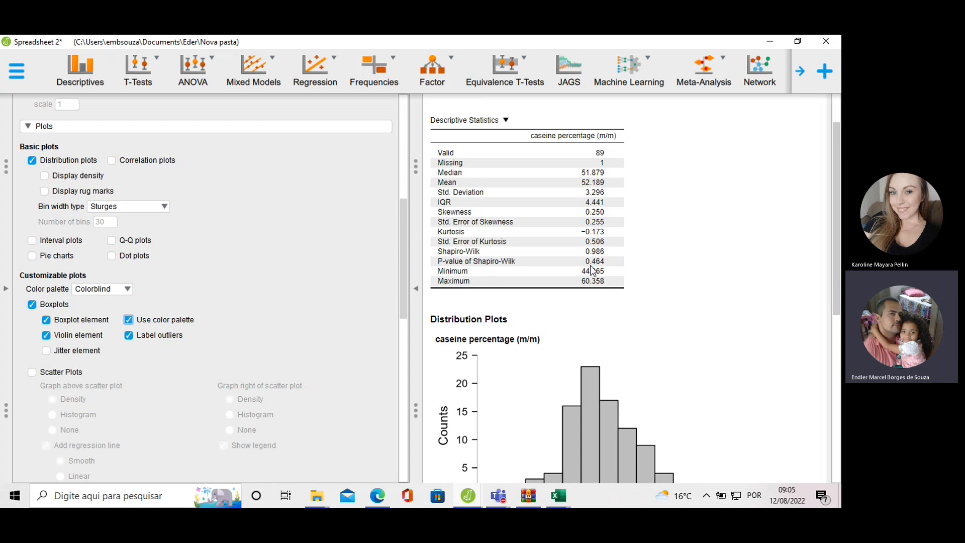
pyautogui.scroll(-3, 588, 352)
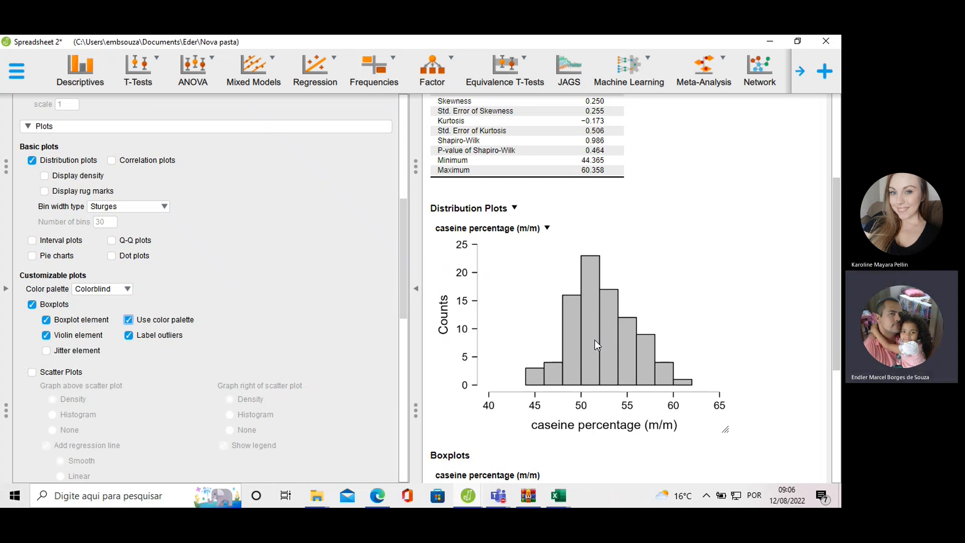
pyautogui.scroll(1, 592, 307)
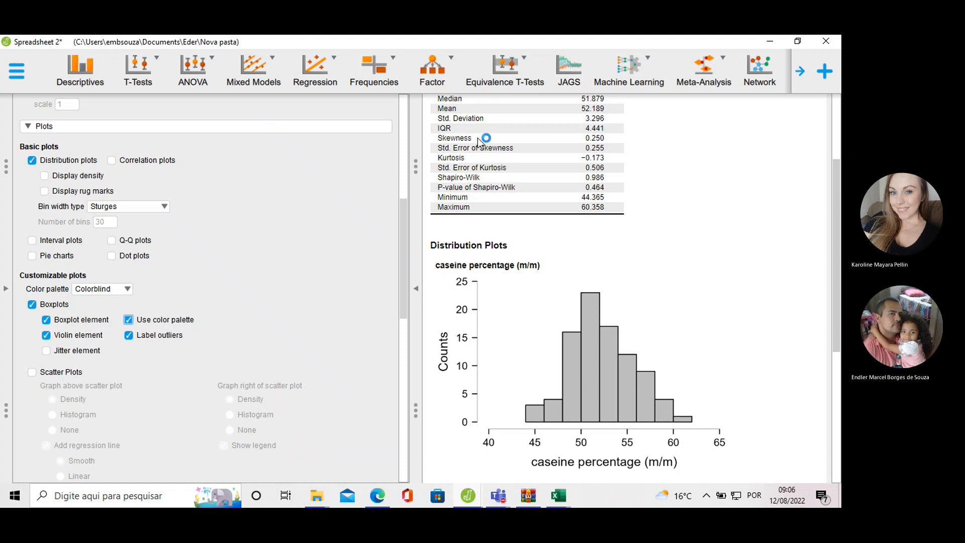
pyautogui.scroll(-1, 236, 261)
pyautogui.scroll(-10, 235, 260)
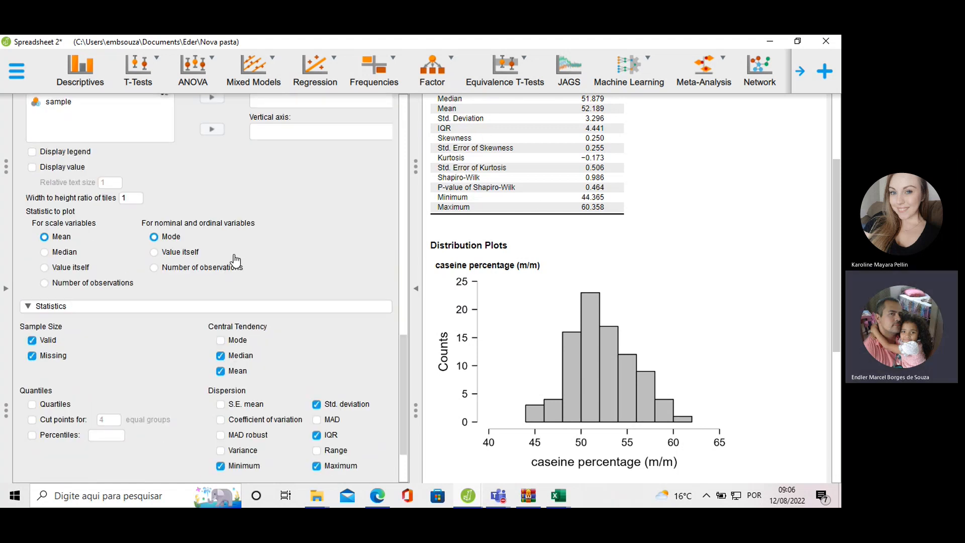
pyautogui.scroll(-1, 628, 273)
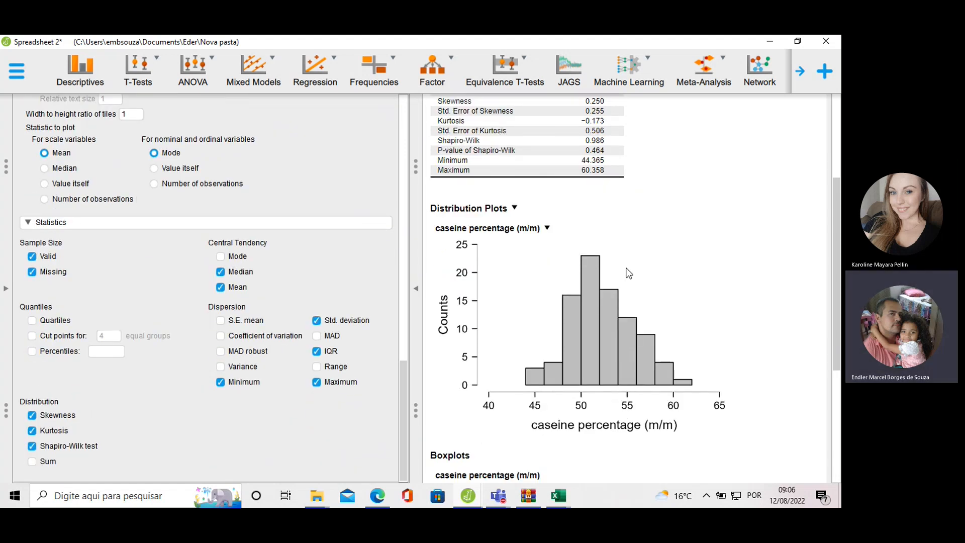
pyautogui.scroll(-5, 628, 273)
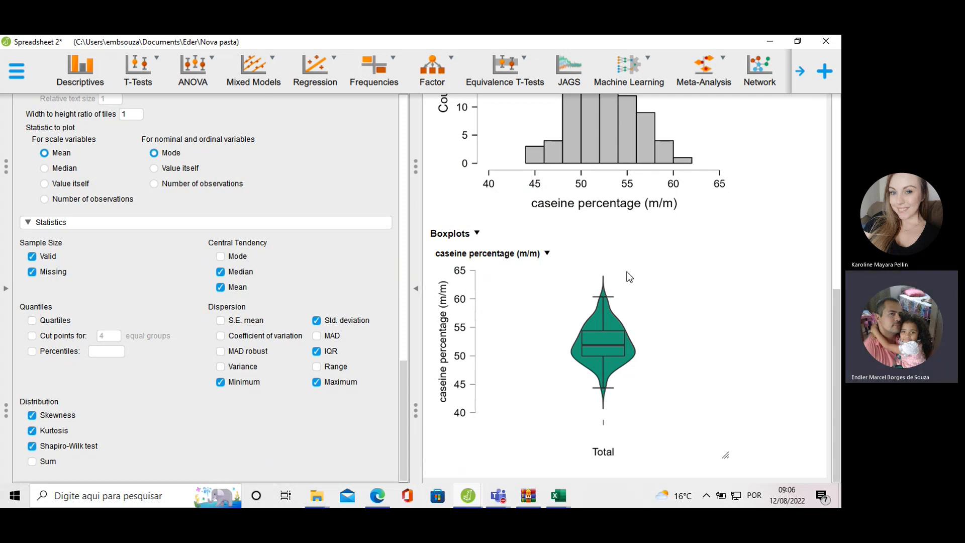
# Split the caseine percentage descriptive statistics by the sample variable.
pyautogui.scroll(2, 274, 180)
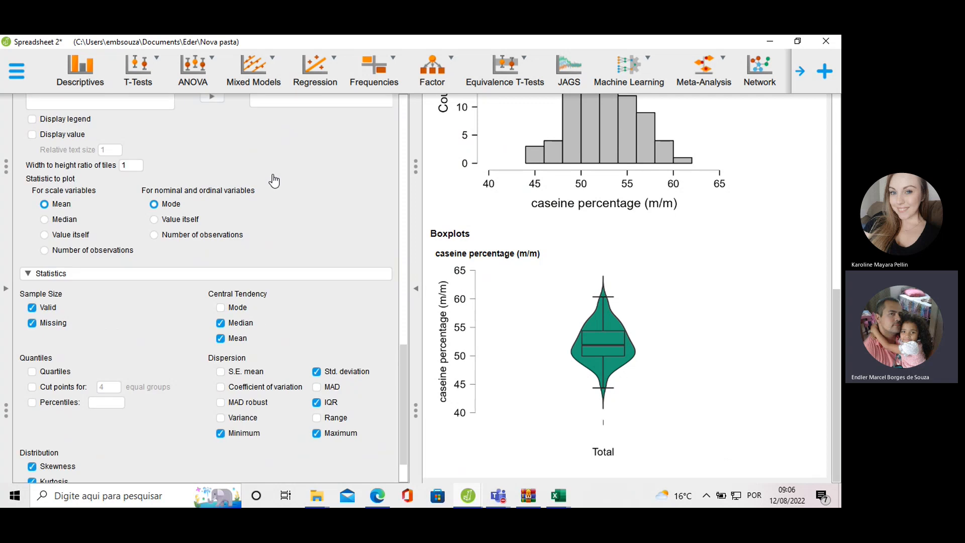
pyautogui.scroll(10, 274, 180)
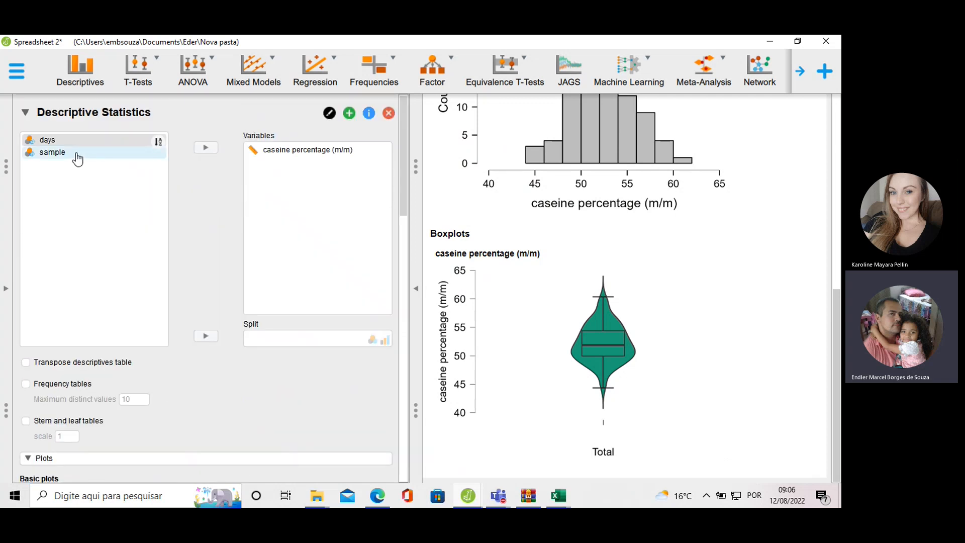
pyautogui.click(77, 156)
pyautogui.click(206, 336)
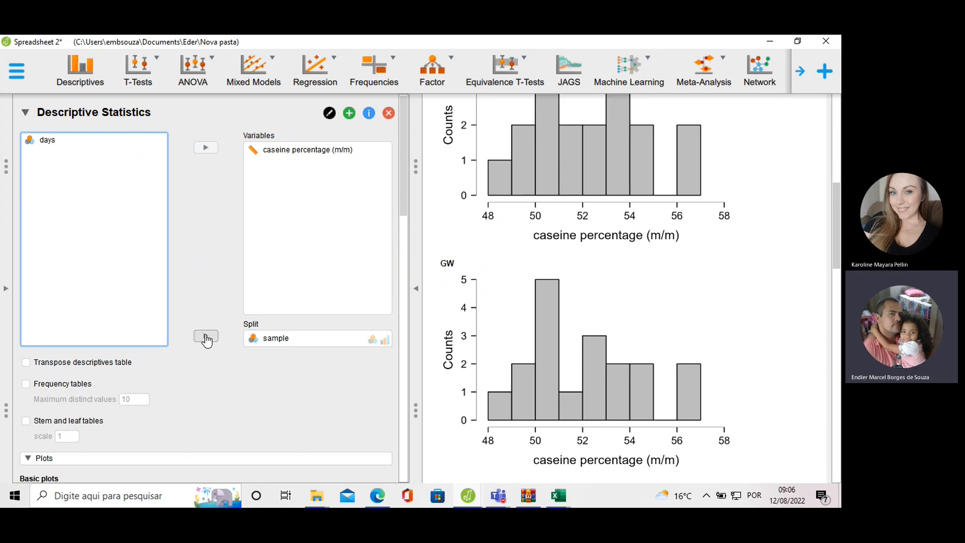
# Examine the separate caseine percentage distribution plots for samples C, GW, Go, I and M.
pyautogui.scroll(1, 614, 358)
pyautogui.scroll(5, 578, 328)
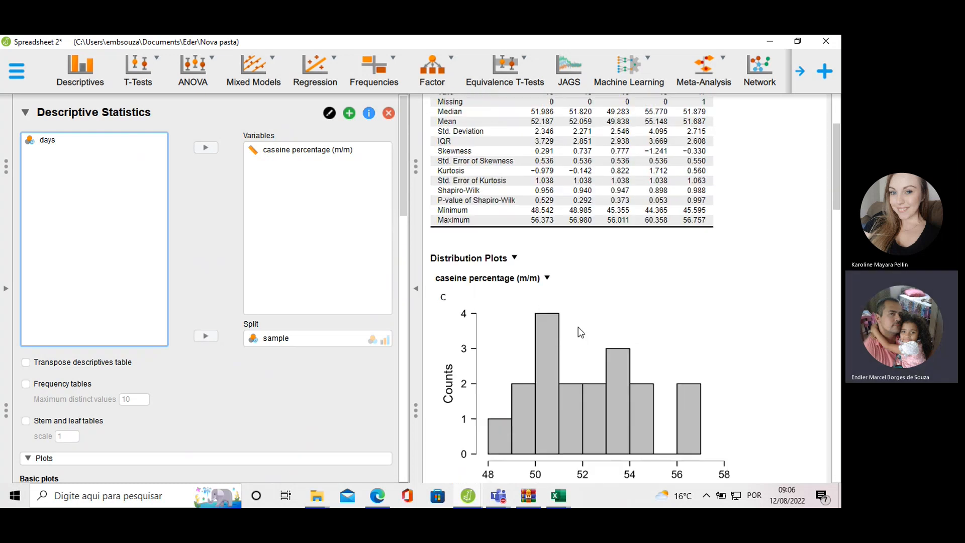
pyautogui.scroll(-4, 576, 328)
pyautogui.scroll(-3, 485, 263)
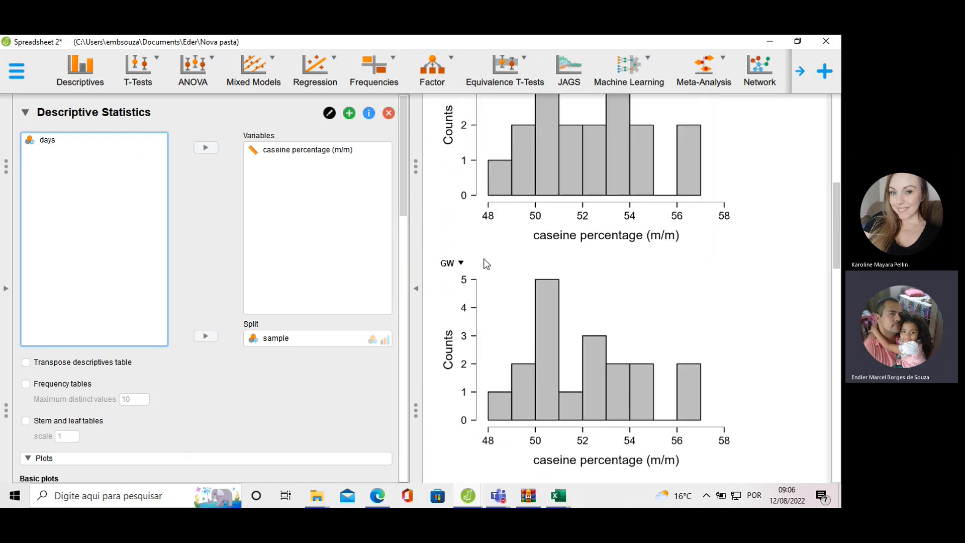
pyautogui.scroll(-4, 503, 253)
pyautogui.scroll(-1, 517, 249)
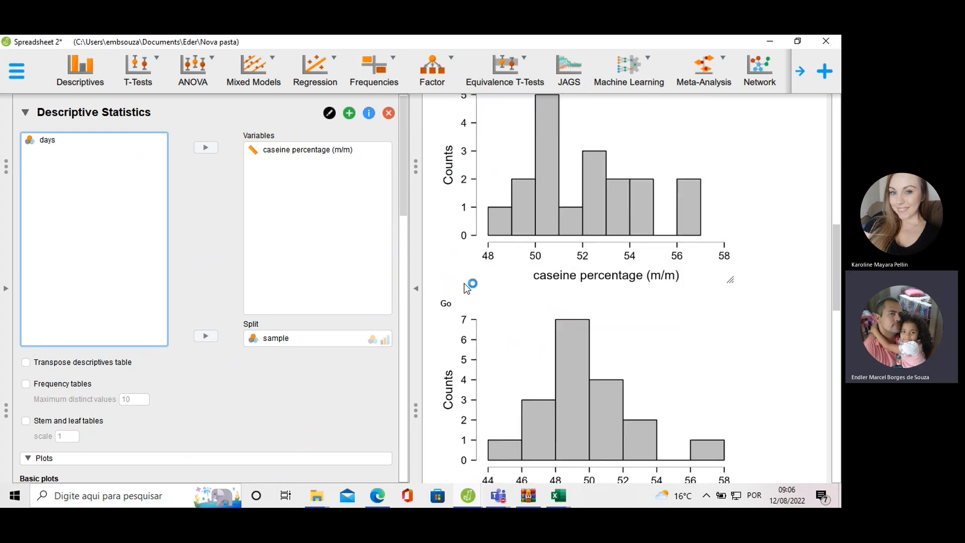
pyautogui.scroll(-5, 525, 268)
pyautogui.scroll(-3, 523, 307)
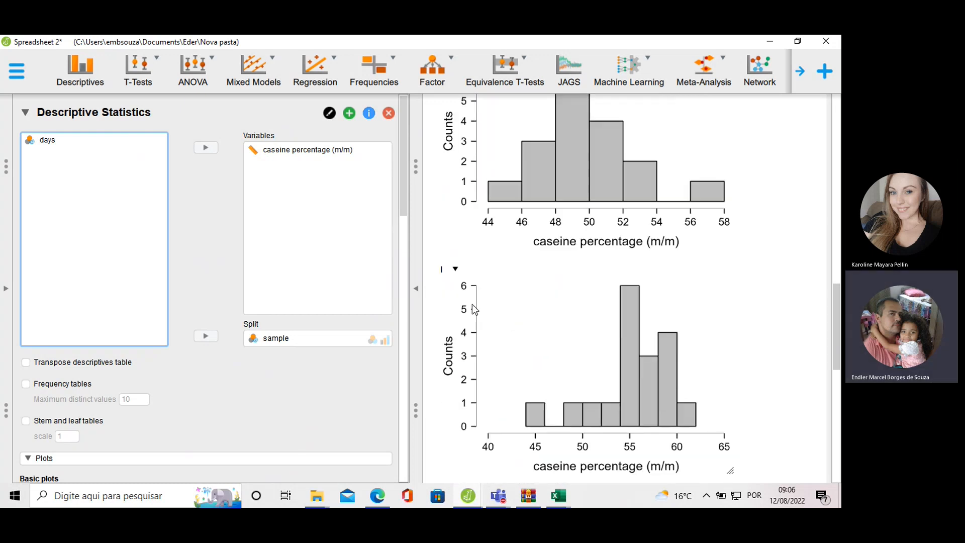
pyautogui.scroll(-2, 536, 249)
pyautogui.scroll(-3, 539, 248)
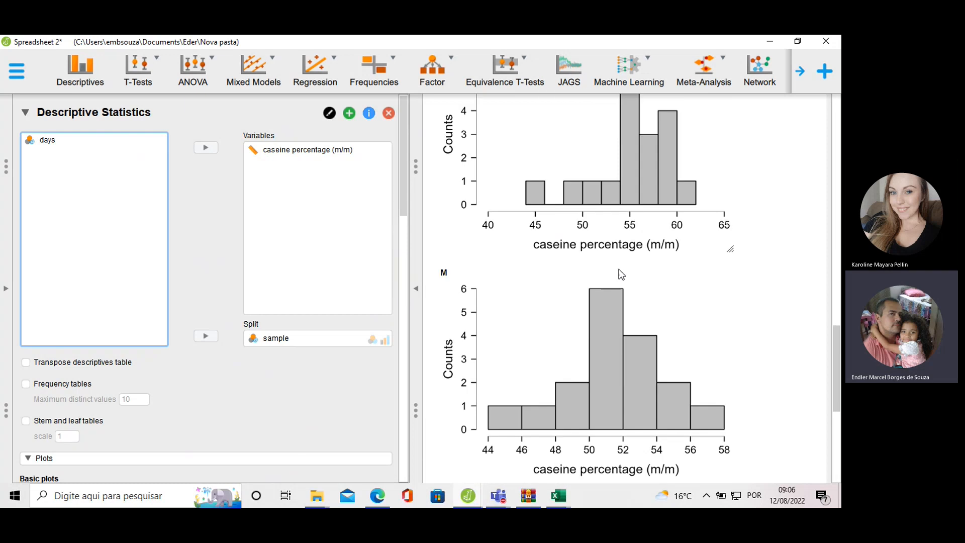
pyautogui.scroll(2, 620, 269)
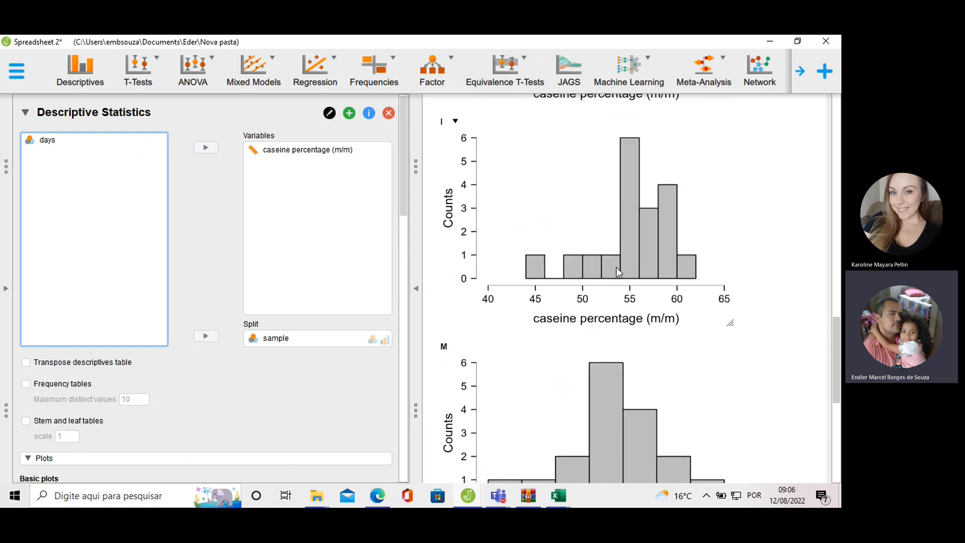
pyautogui.scroll(4, 644, 210)
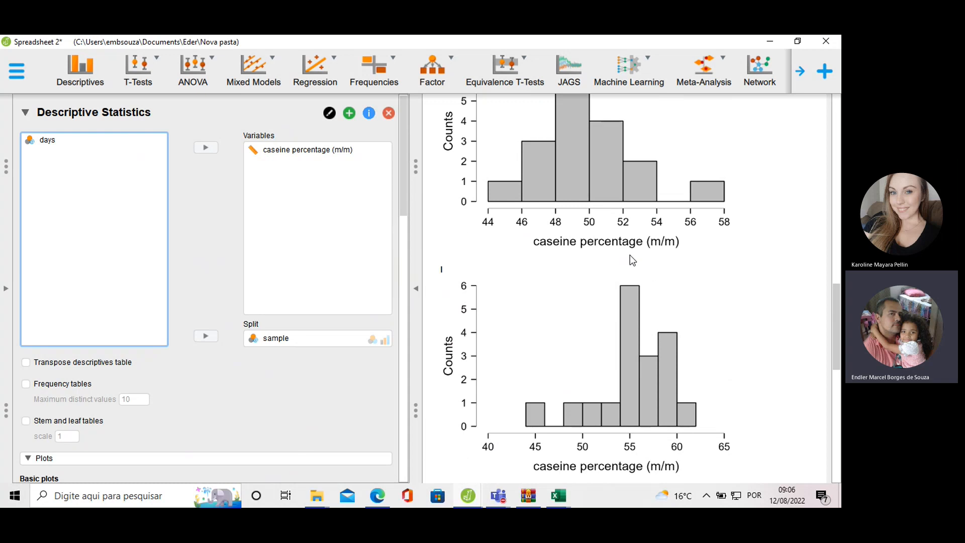
# Compare the Shapiro-Wilk p-values of the five samples in the descriptive statistics table.
pyautogui.scroll(10, 630, 256)
pyautogui.scroll(10, 629, 255)
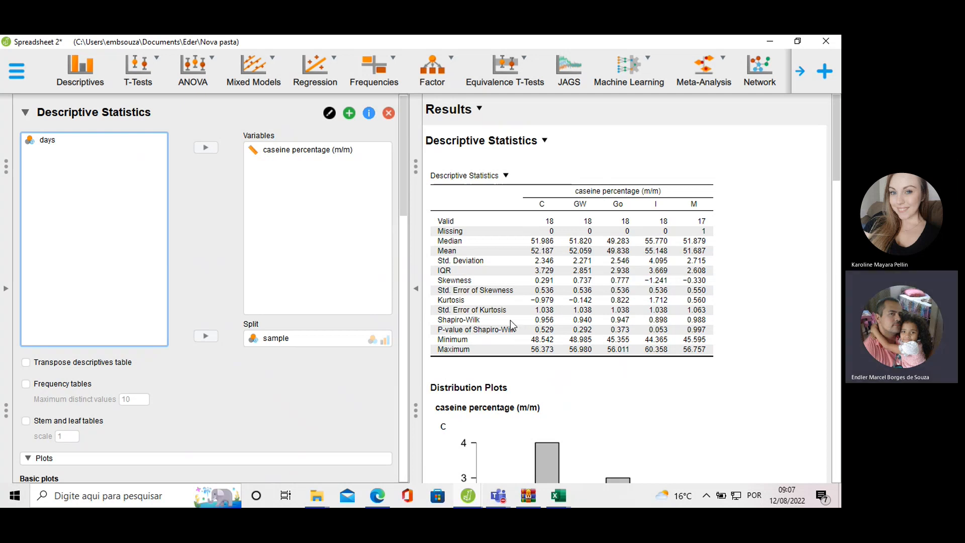
pyautogui.click(541, 334)
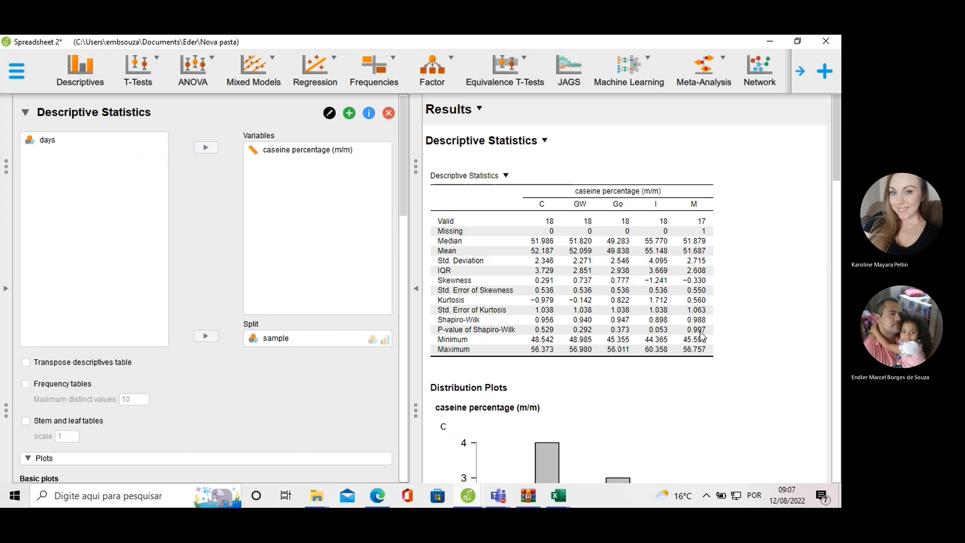
# Review the enabled plot and statistics options and revisit the distribution plots of samples I and M.
pyautogui.scroll(-3, 478, 280)
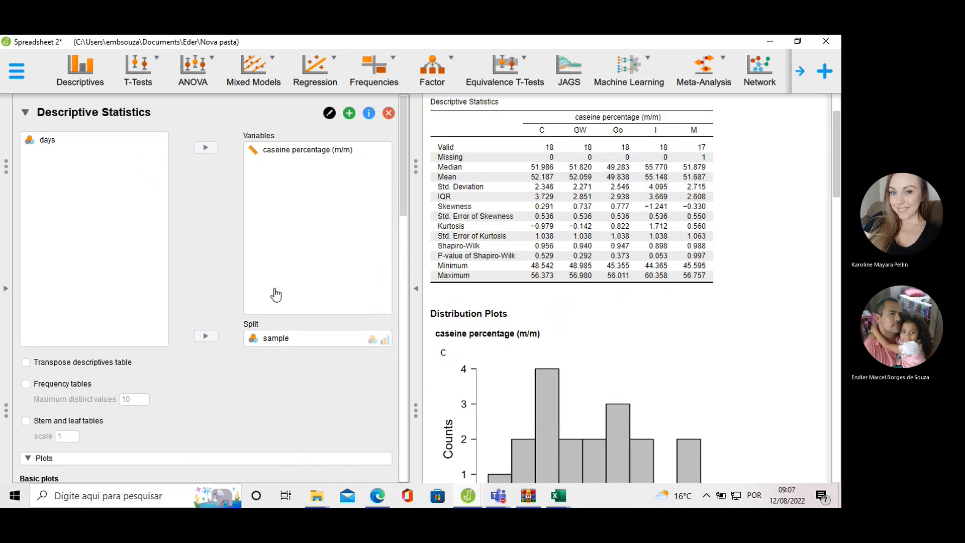
pyautogui.scroll(-1, 507, 239)
pyautogui.scroll(-10, 201, 302)
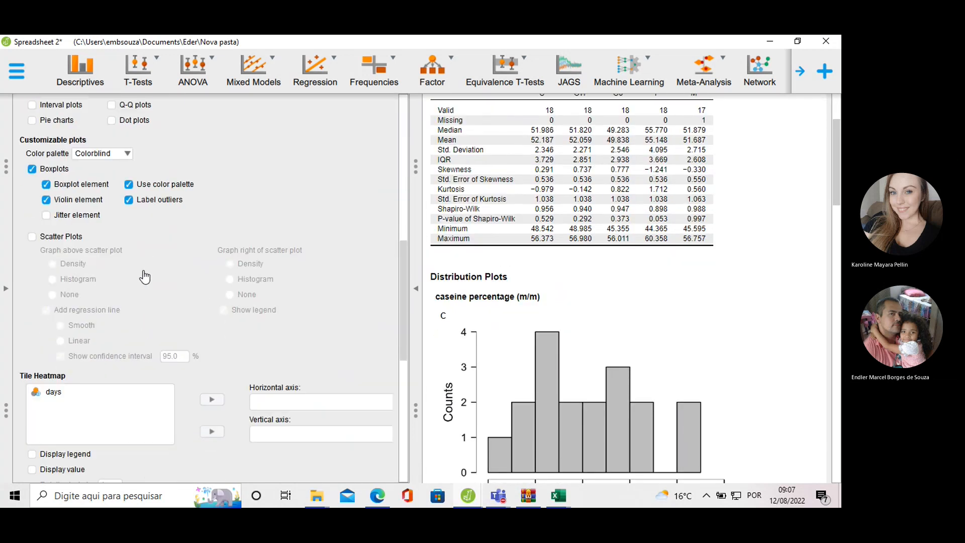
pyautogui.scroll(-8, 159, 257)
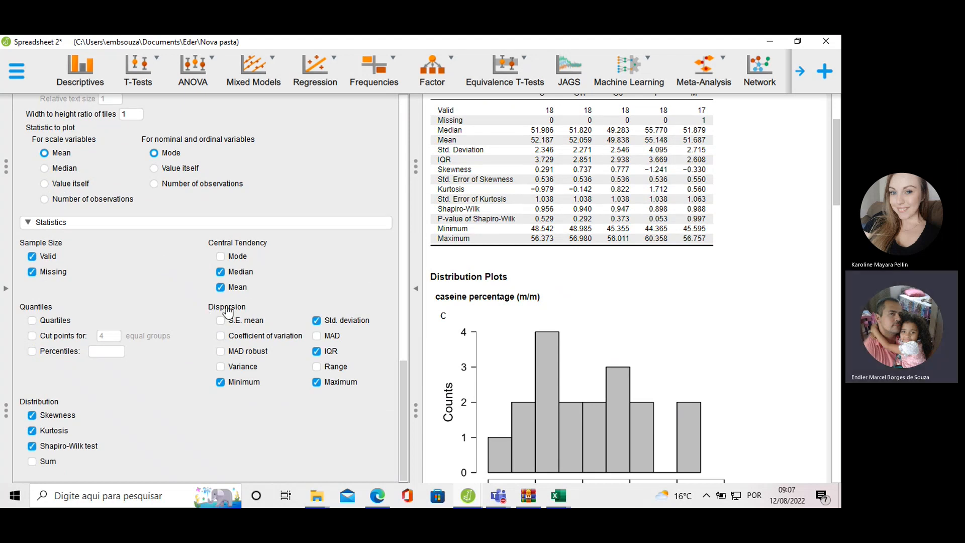
pyautogui.scroll(-15, 644, 314)
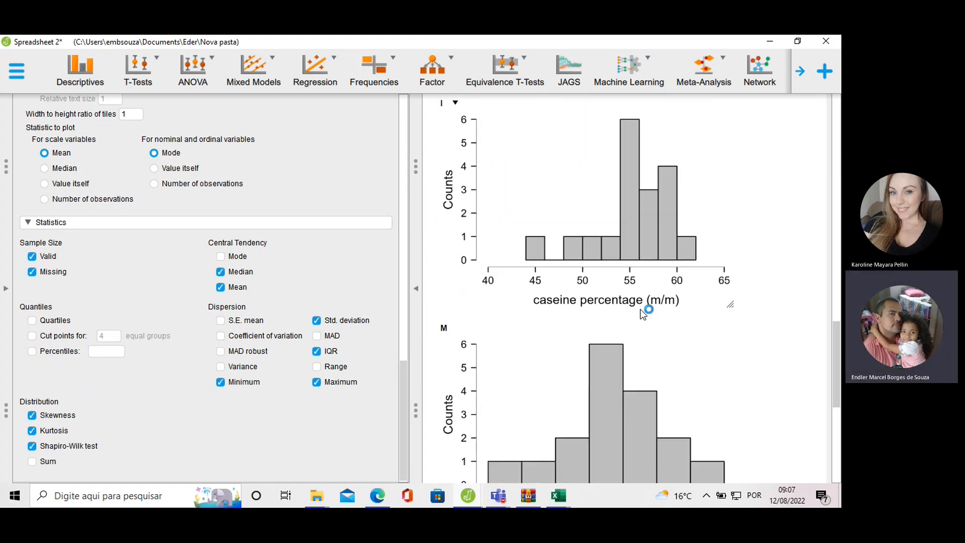
# Replace sample with days as the split variable for the caseine percentage descriptive statistics.
pyautogui.scroll(-5, 644, 315)
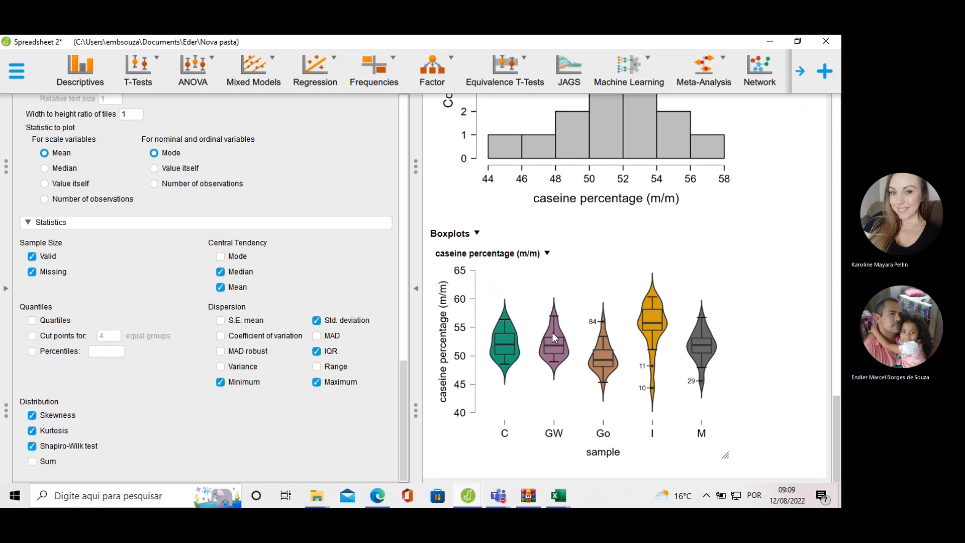
pyautogui.scroll(6, 297, 266)
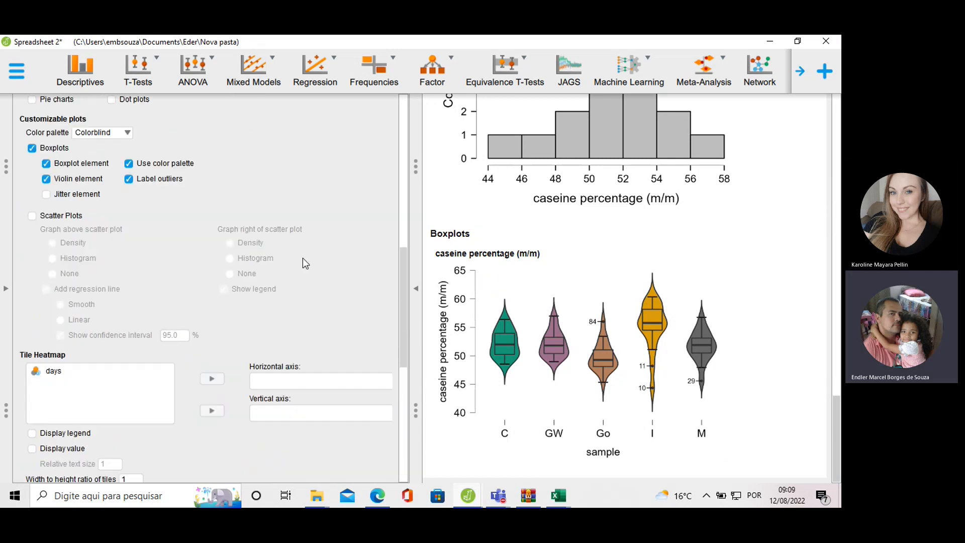
pyautogui.scroll(10, 307, 252)
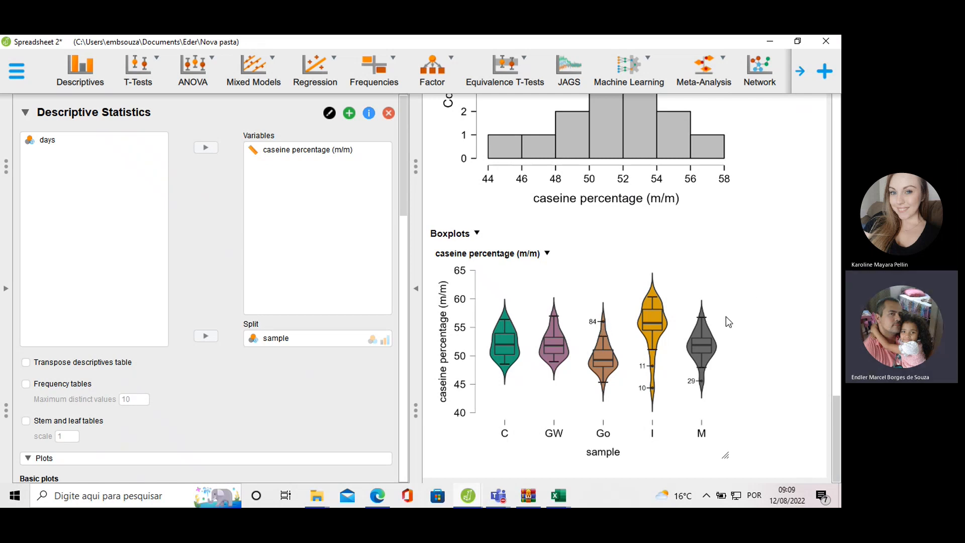
pyautogui.moveTo(838, 439)
pyautogui.mouseDown()
pyautogui.moveTo(838, 428)
pyautogui.moveTo(839, 440)
pyautogui.mouseUp()
pyautogui.click(262, 335)
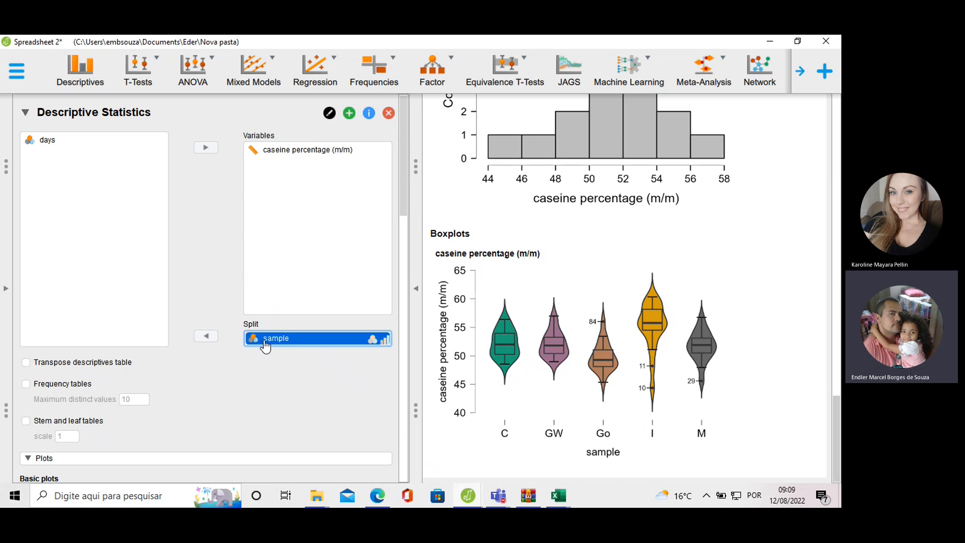
pyautogui.click(206, 337)
pyautogui.click(55, 140)
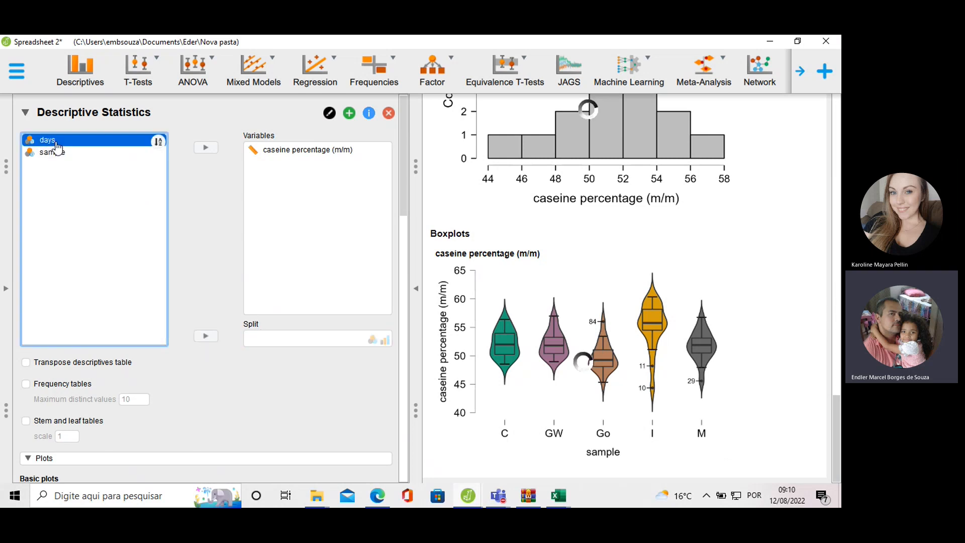
pyautogui.click(206, 336)
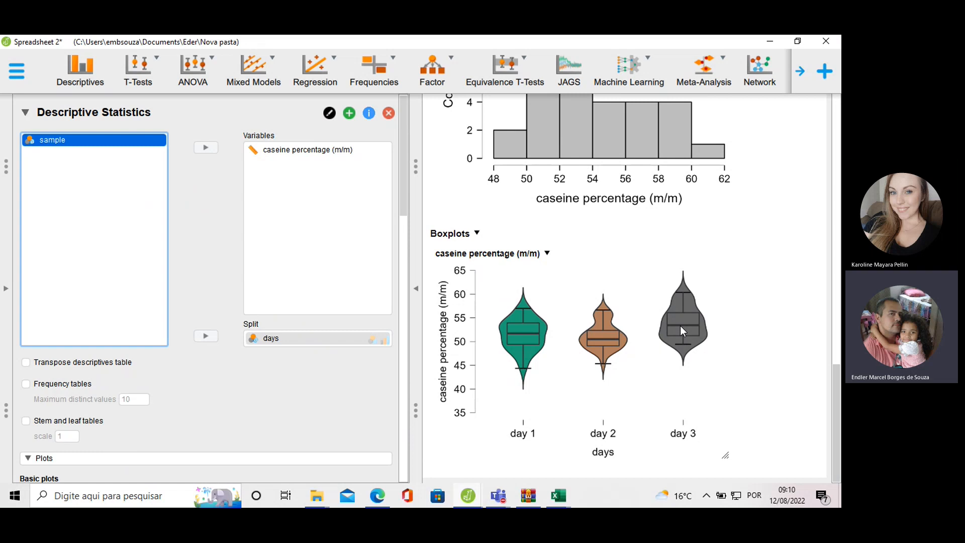
# Switch to the Descriptive data window and examine its Group and Variable data and the descriptive results by group.
pyautogui.click(467, 497)
pyautogui.click(348, 457)
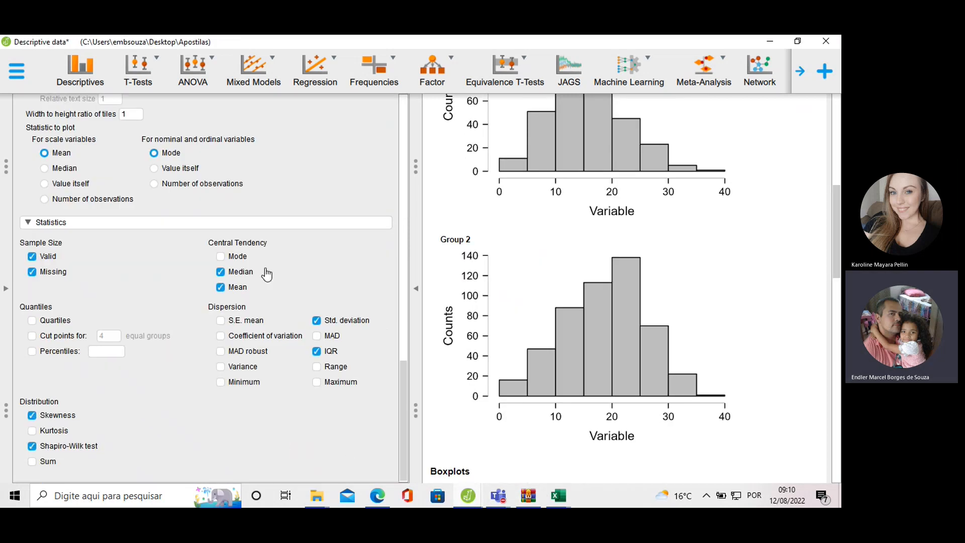
pyautogui.scroll(15, 289, 271)
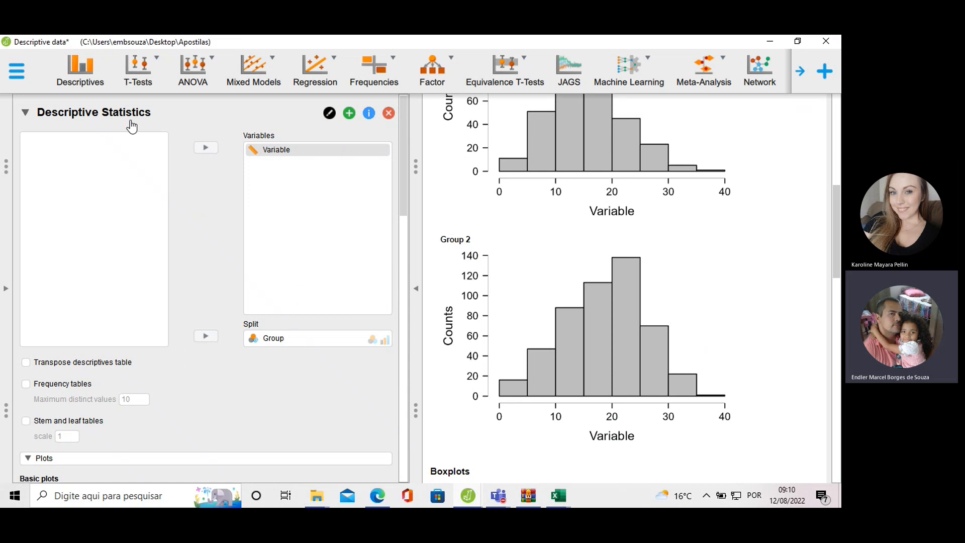
pyautogui.click(22, 76)
pyautogui.click(223, 171)
pyautogui.click(7, 294)
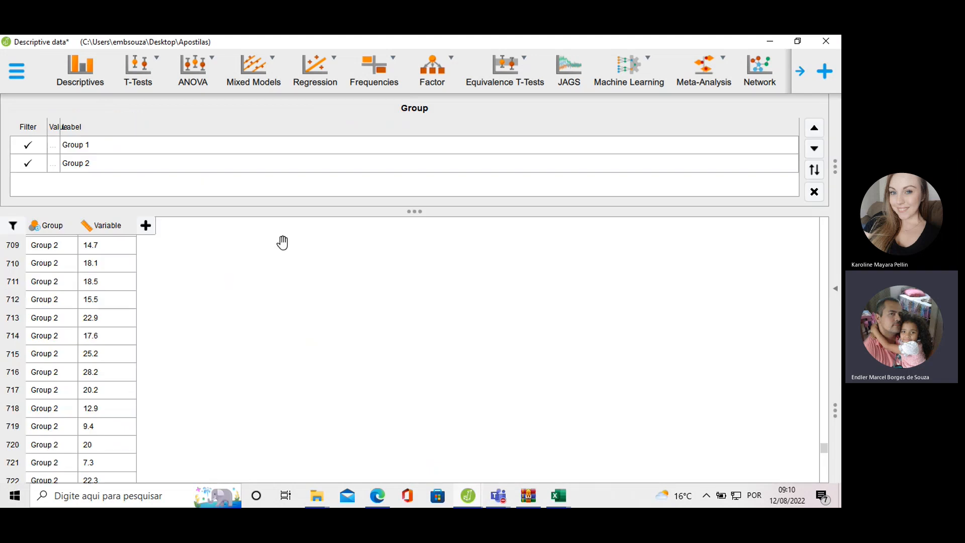
pyautogui.scroll(-5, 259, 300)
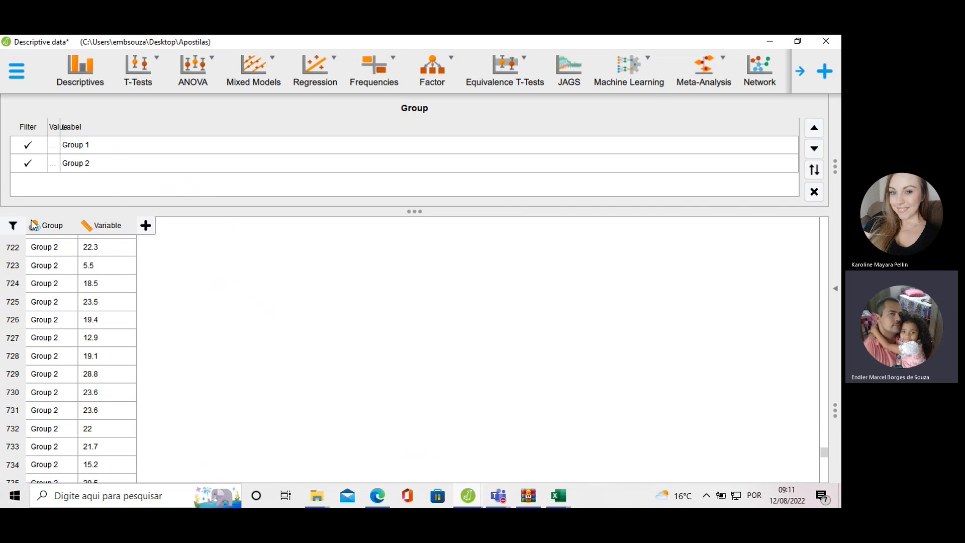
pyautogui.click(835, 288)
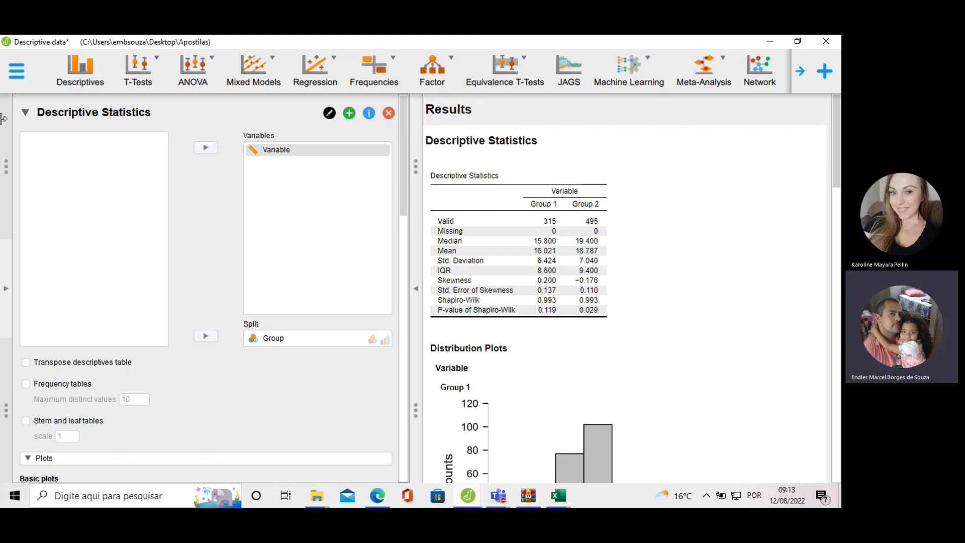
# Reopen the data table and browse the Variable values of the Group 2 rows.
pyautogui.click(5, 288)
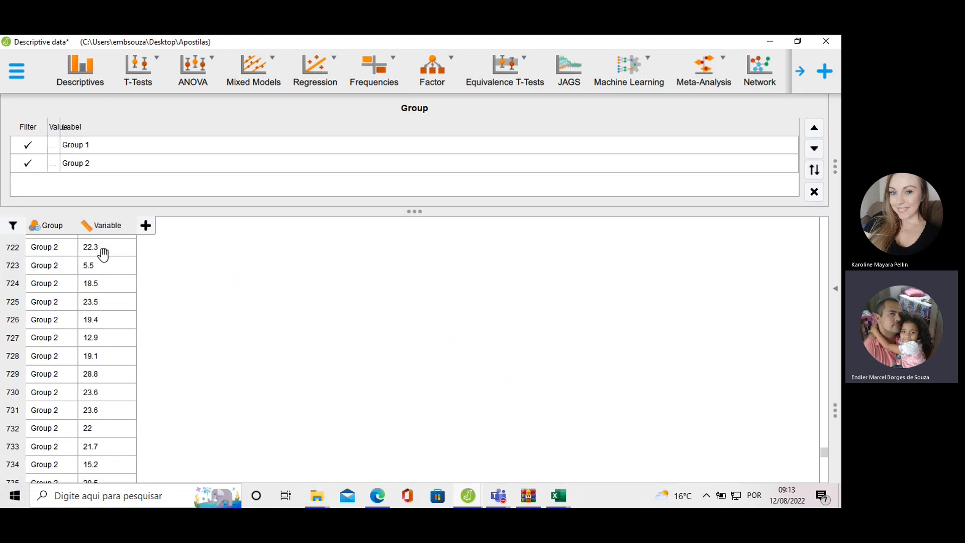
pyautogui.scroll(-2, 106, 251)
pyautogui.scroll(2, 106, 265)
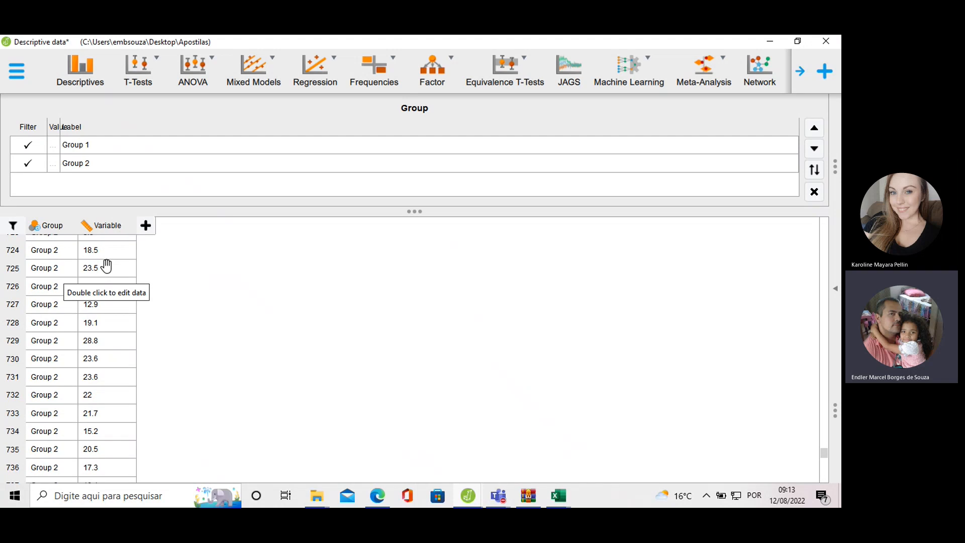
pyautogui.scroll(2, 107, 265)
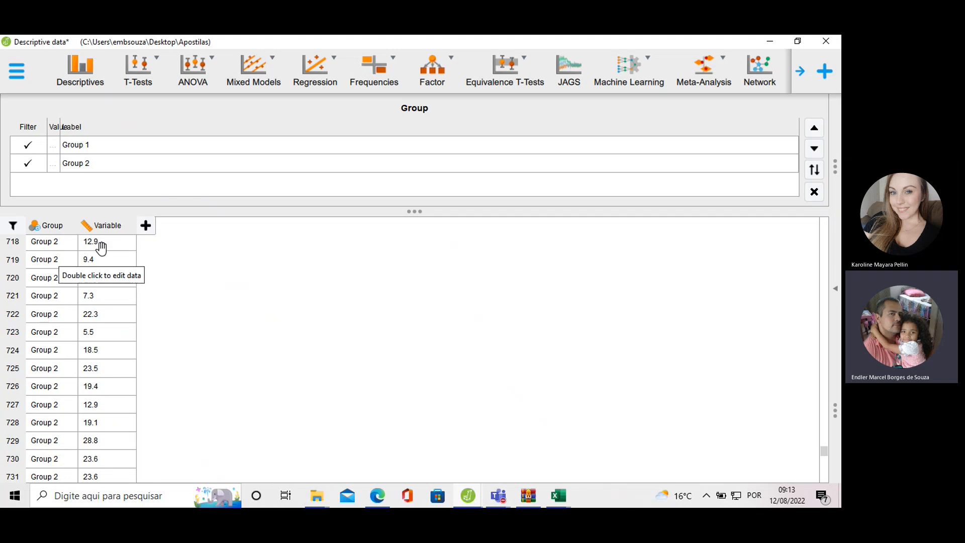
pyautogui.scroll(-2, 102, 251)
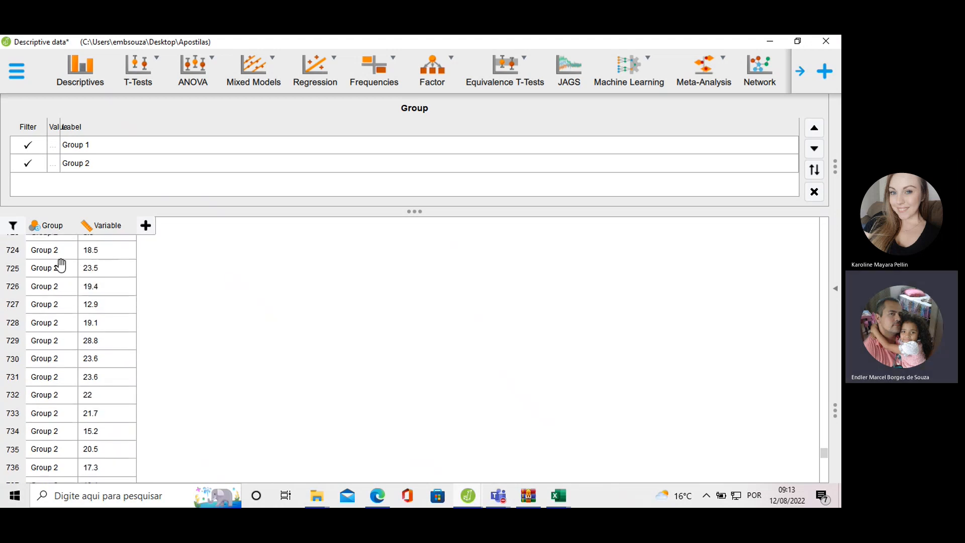
pyautogui.scroll(4, 110, 275)
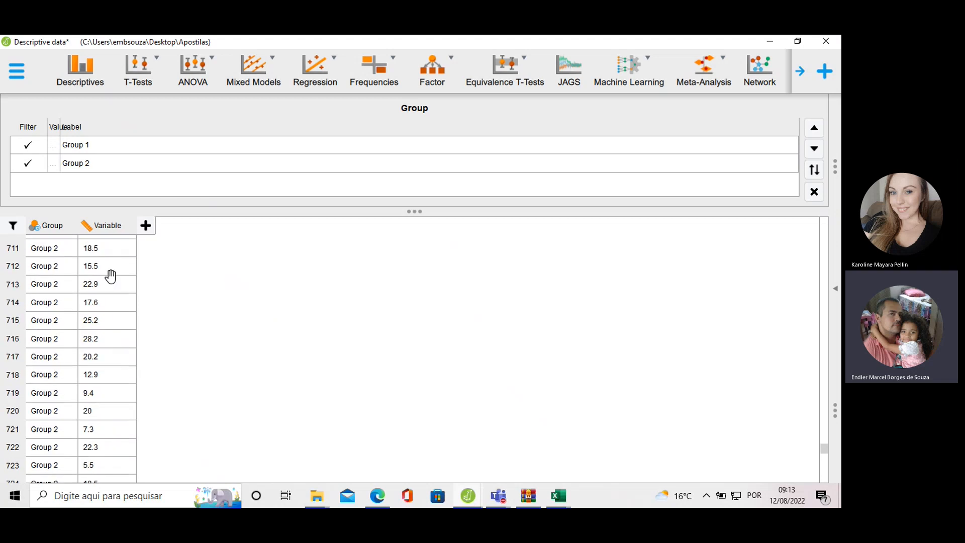
pyautogui.scroll(15, 109, 271)
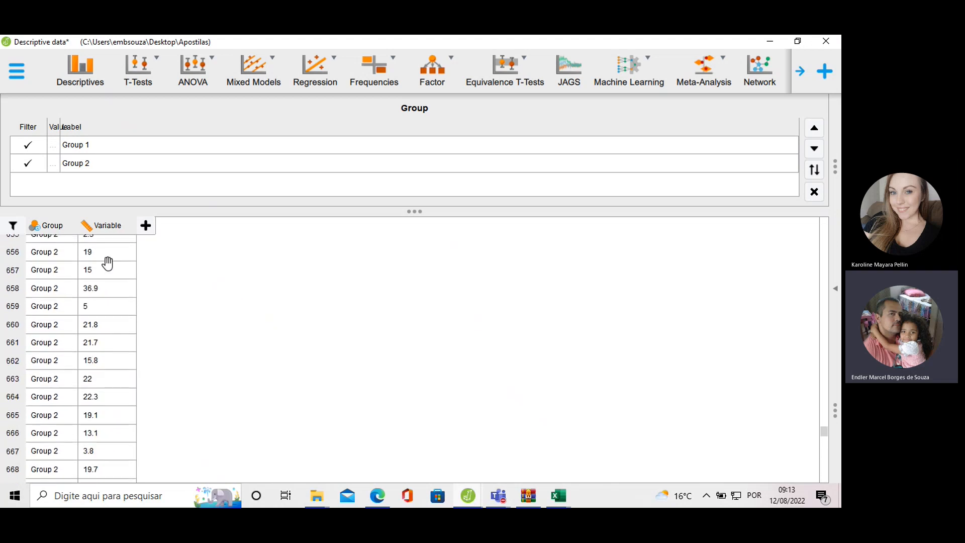
pyautogui.scroll(20, 108, 262)
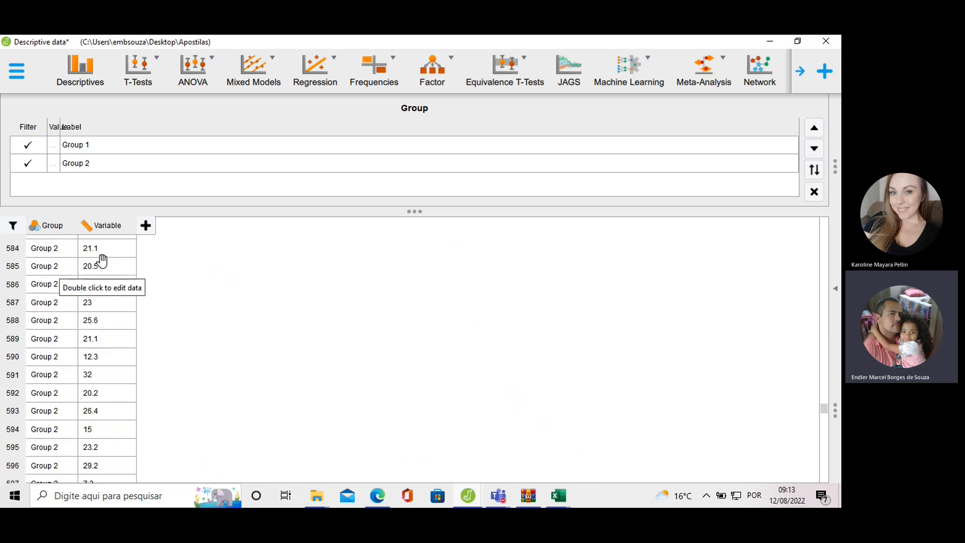
pyautogui.scroll(9, 103, 260)
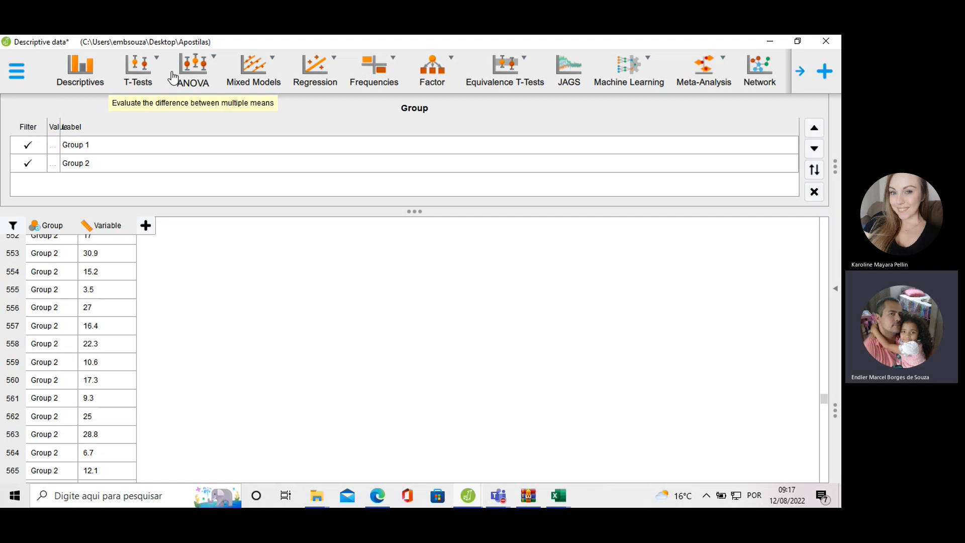
# Review the classical and Bayesian analyses offered for T-Tests and ANOVA.
pyautogui.click(144, 75)
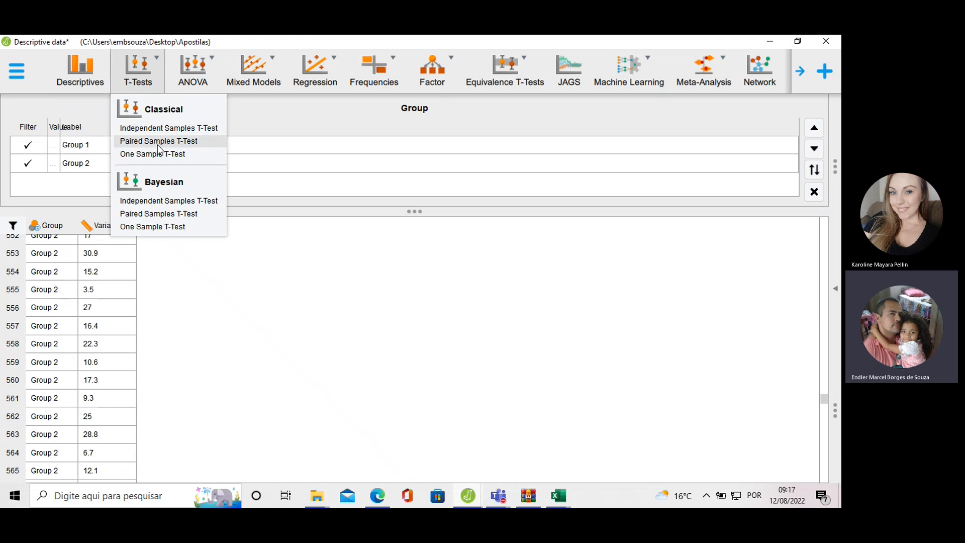
pyautogui.click(309, 129)
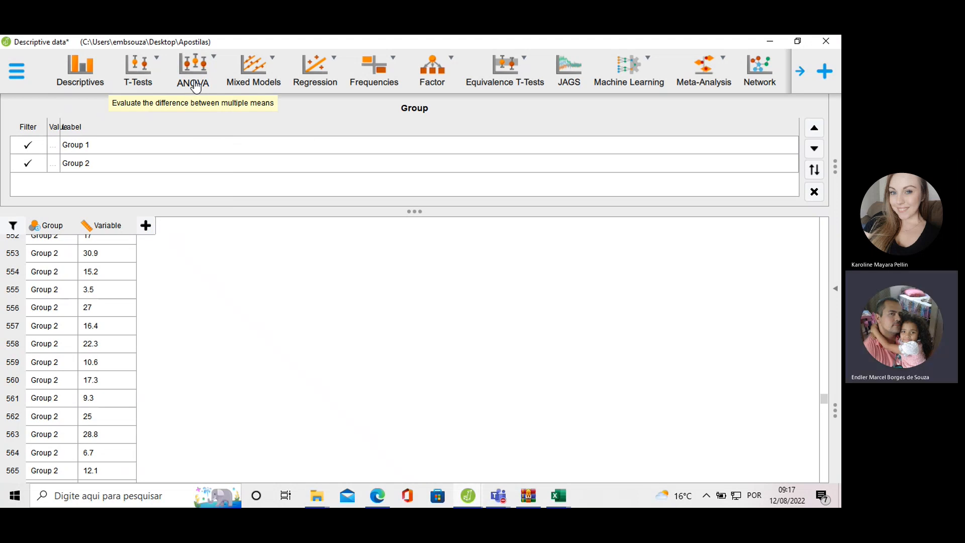
pyautogui.click(196, 86)
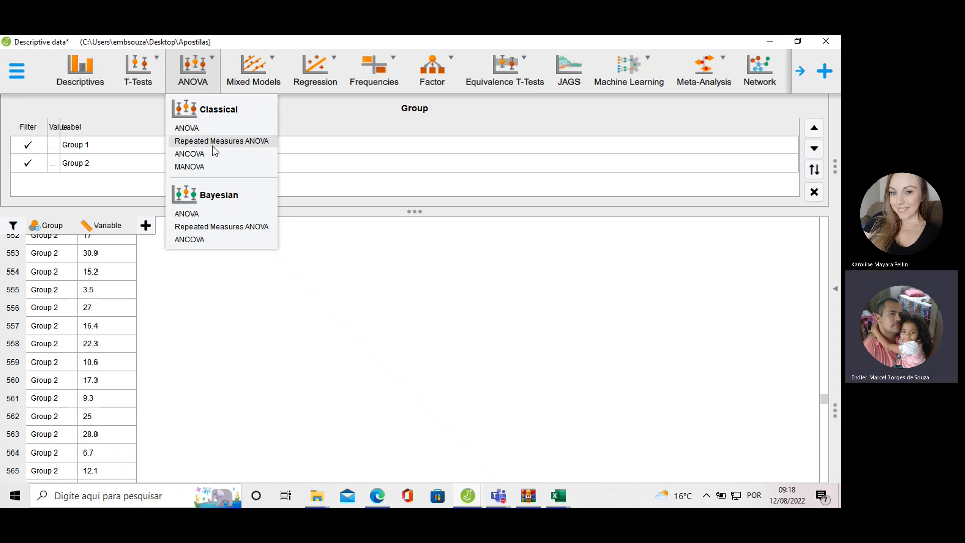
# View the smartphone and UV 750 nm data in spreadsheet 3, and the Spreadsheet 2 workbook in Excel.
pyautogui.click(558, 495)
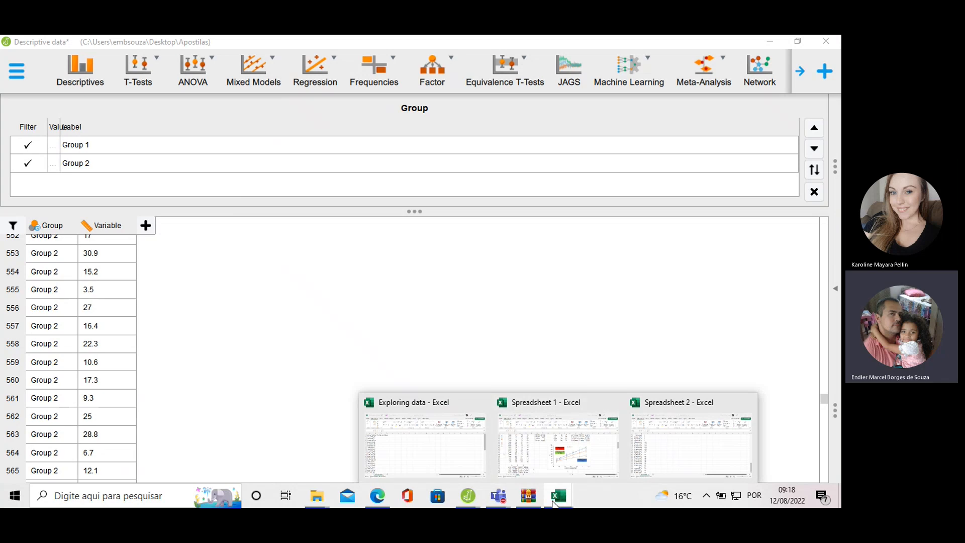
pyautogui.moveTo(481, 485)
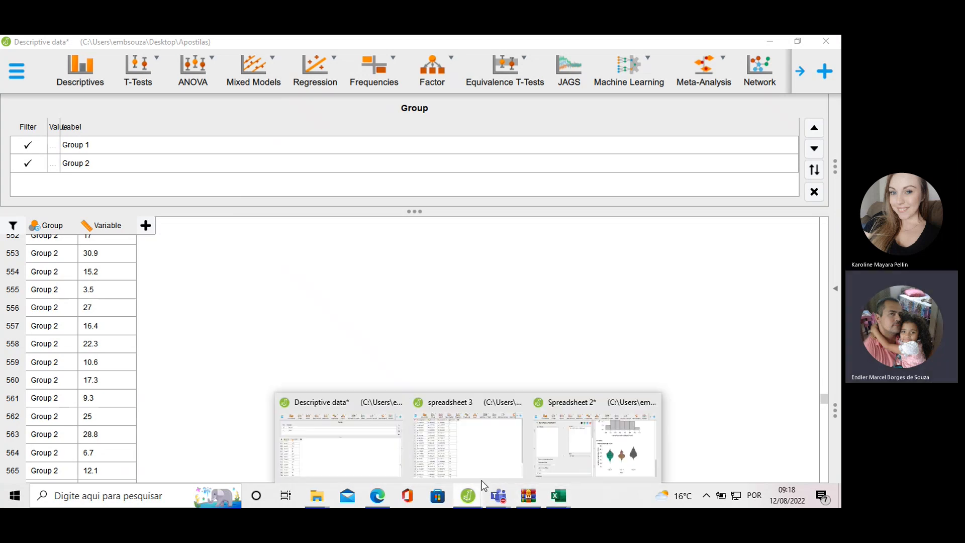
pyautogui.click(462, 438)
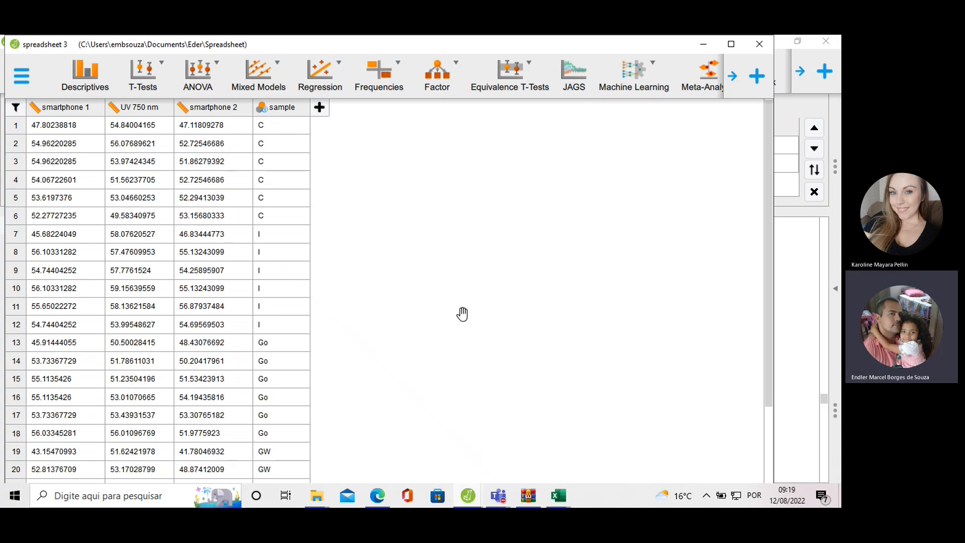
pyautogui.click(559, 496)
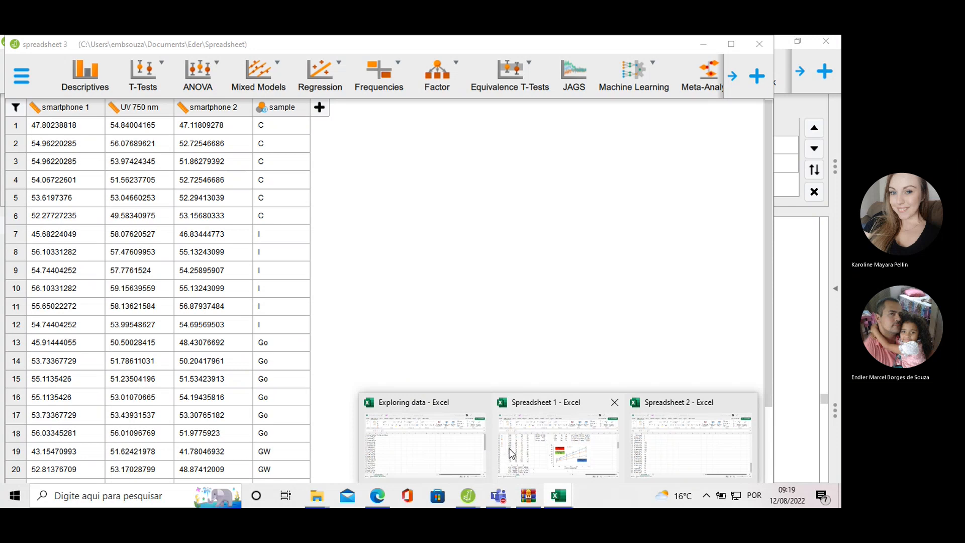
pyautogui.click(720, 458)
pyautogui.scroll(1, 117, 232)
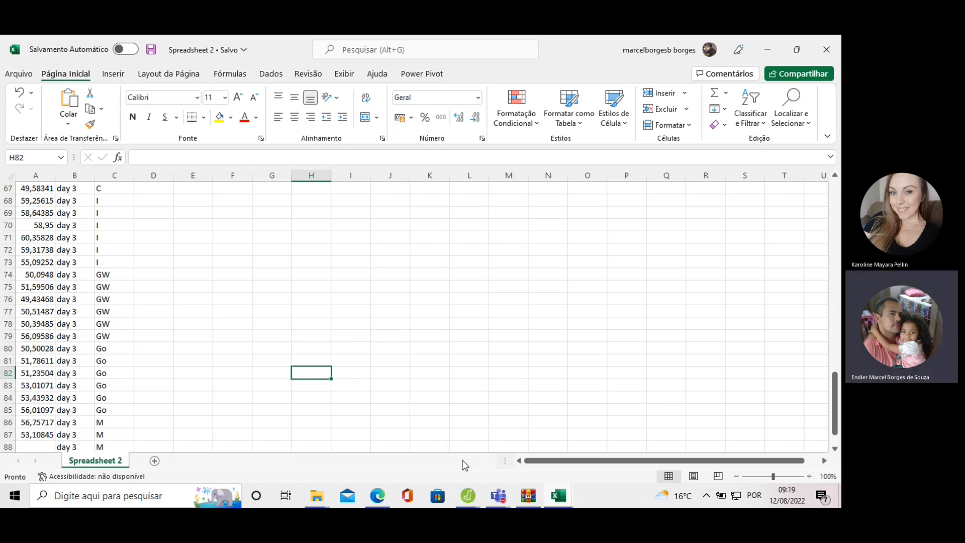
# Return to the Descriptive data window in JASP and look through the earlier Group 2 rows.
pyautogui.click(468, 496)
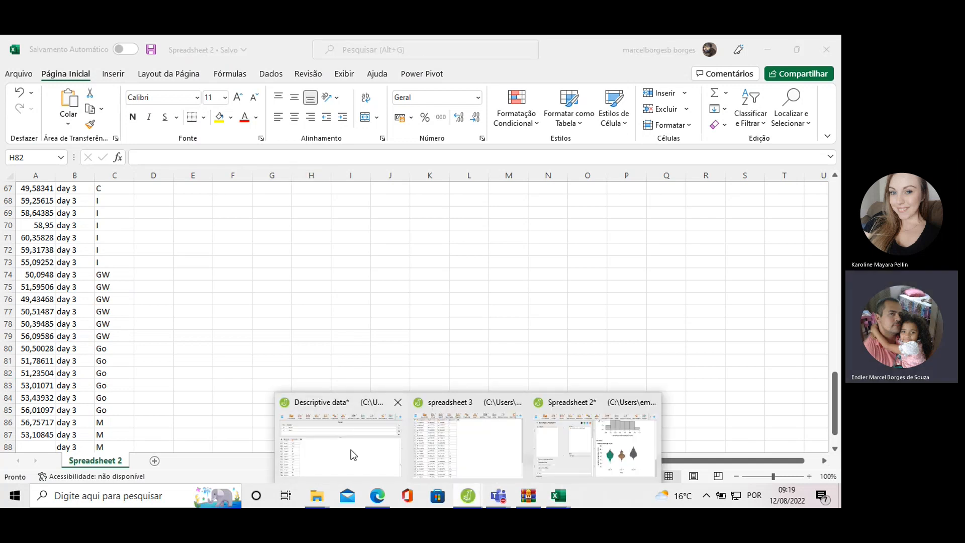
pyautogui.click(372, 441)
pyautogui.click(203, 331)
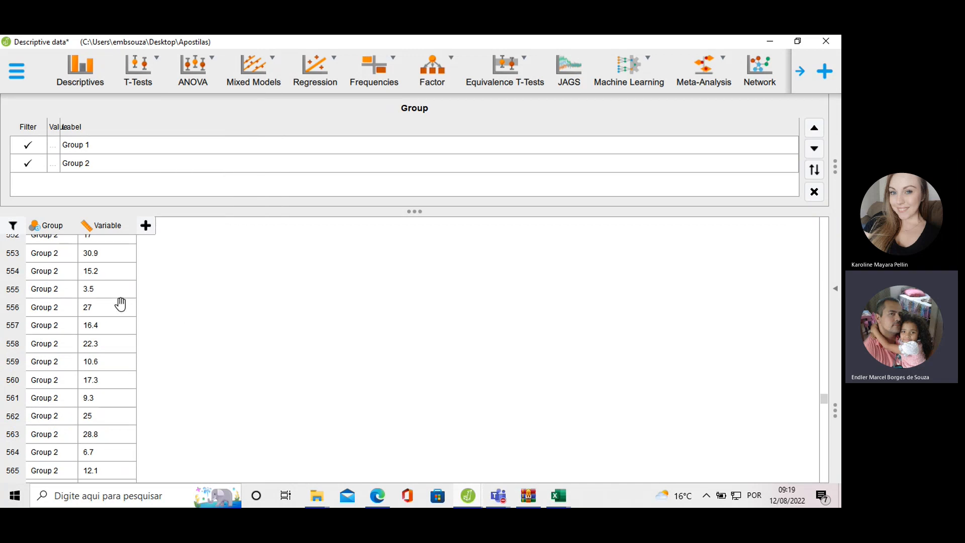
pyautogui.scroll(8, 92, 292)
pyautogui.scroll(16, 94, 295)
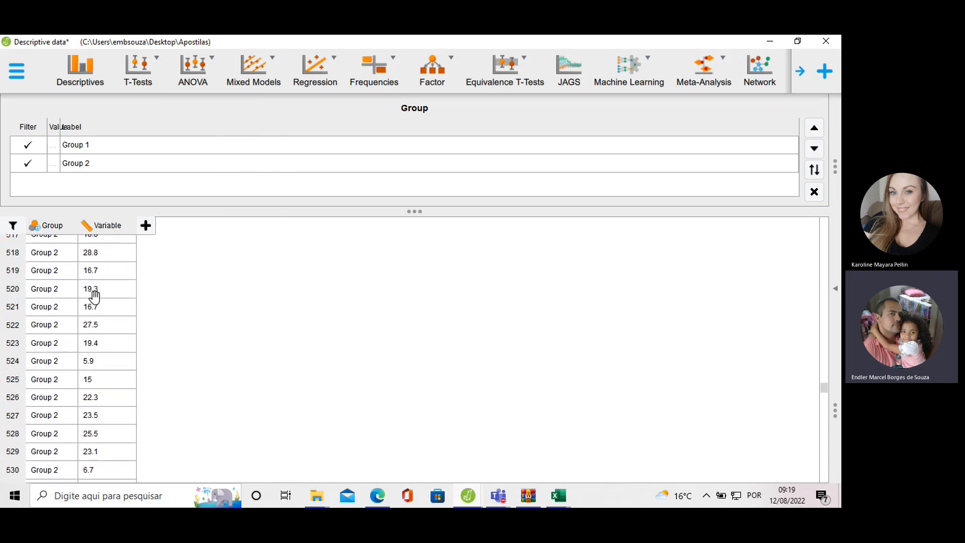
pyautogui.scroll(2, 95, 304)
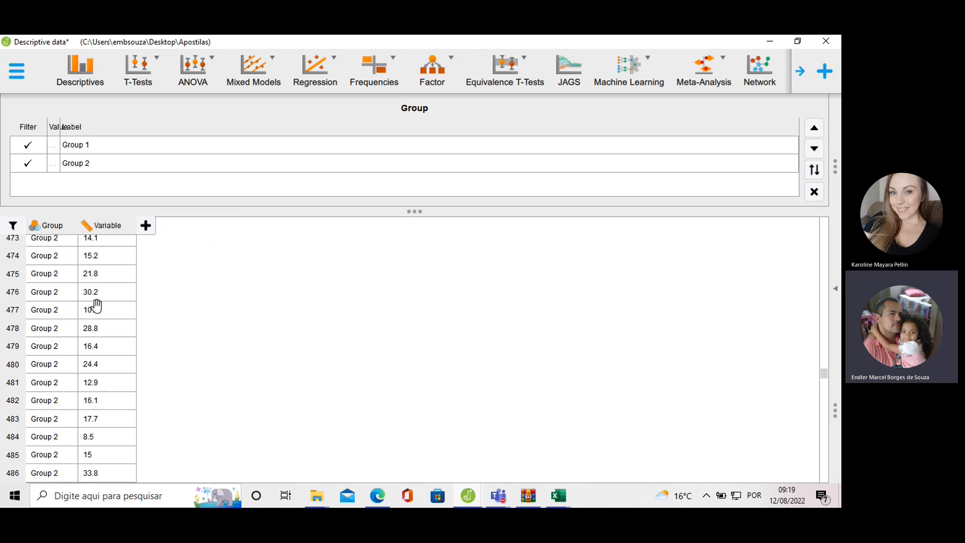
pyautogui.scroll(10, 97, 305)
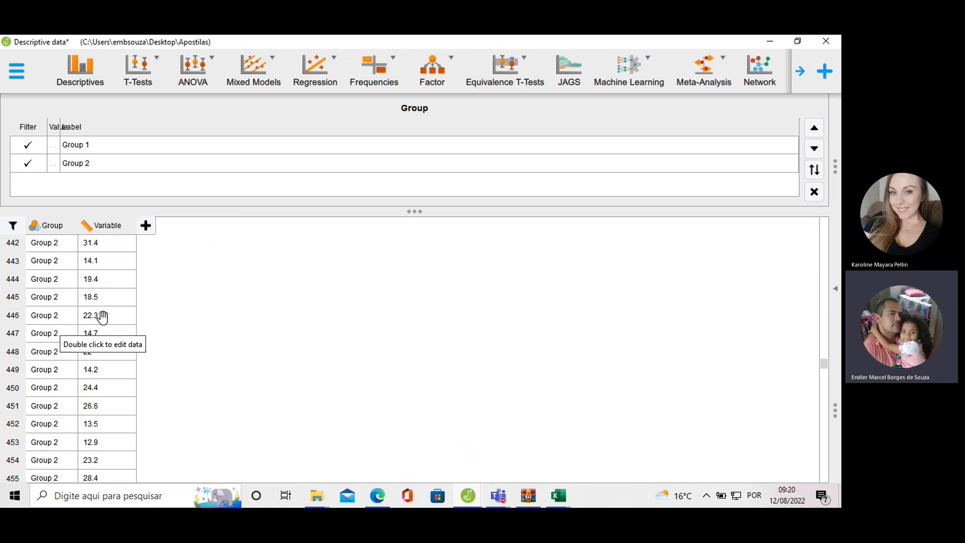
# Locate the classical Independent Samples T-Test among the available t-tests, leaving the list without adding an analysis.
pyautogui.click(131, 78)
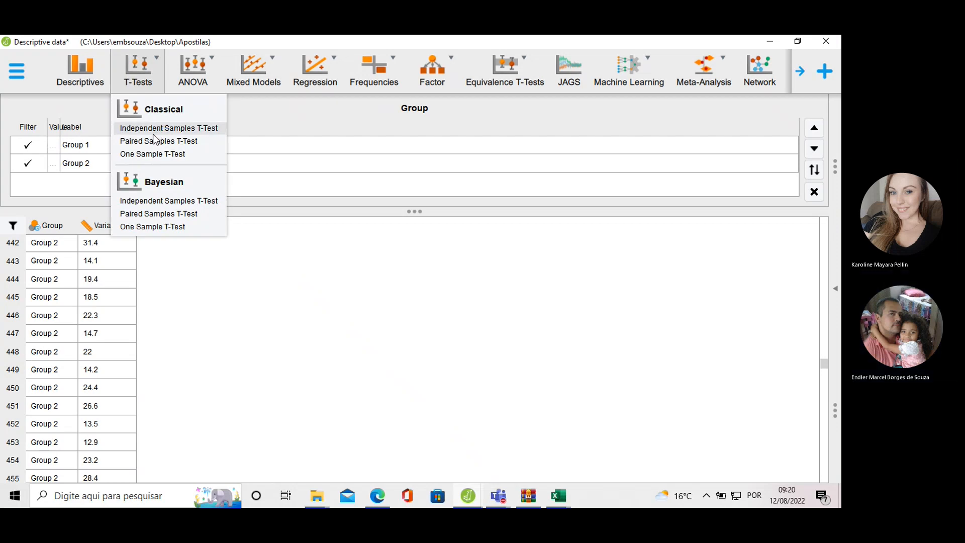
pyautogui.click(155, 132)
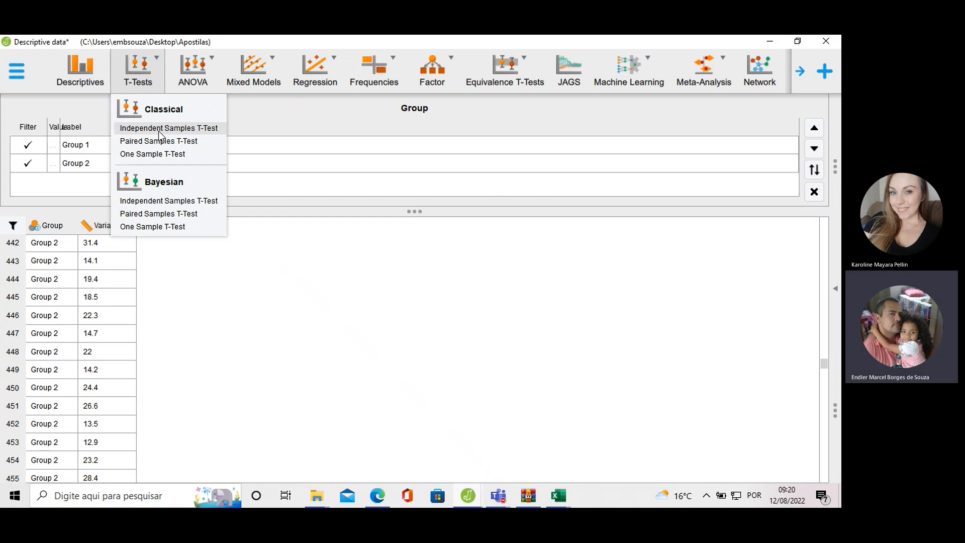
pyautogui.click(251, 266)
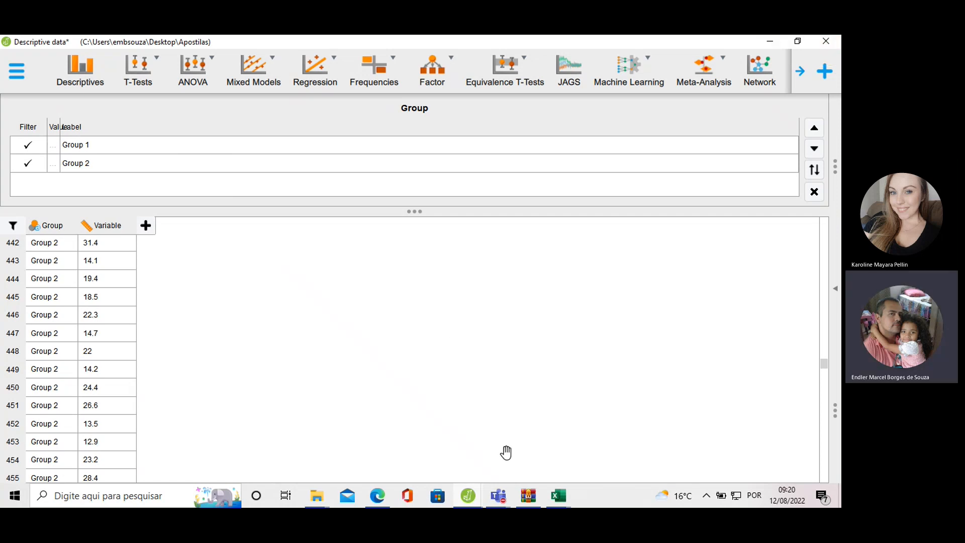
# Switch to the JASP meeting in Microsoft Teams and stop sharing the screen.
pyautogui.click(502, 496)
pyautogui.click(543, 442)
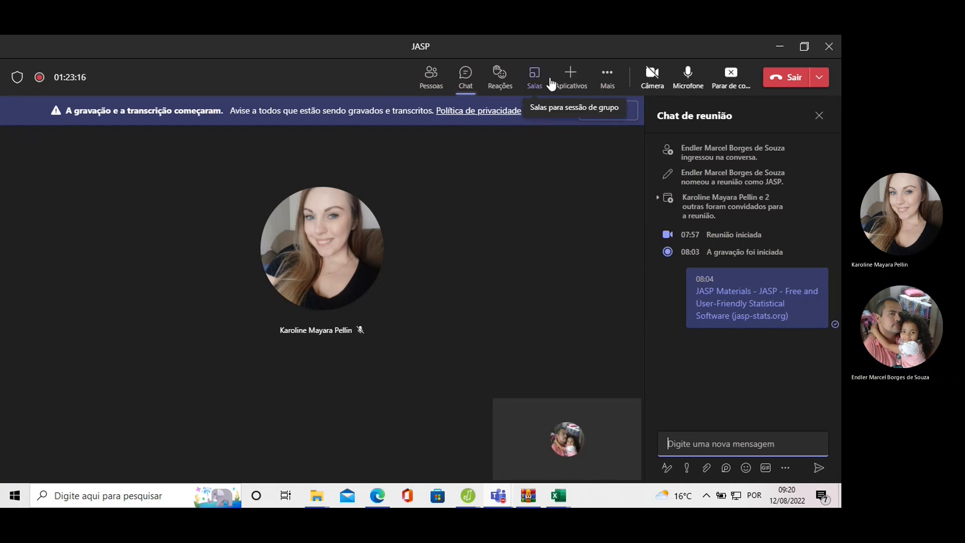
pyautogui.click(725, 88)
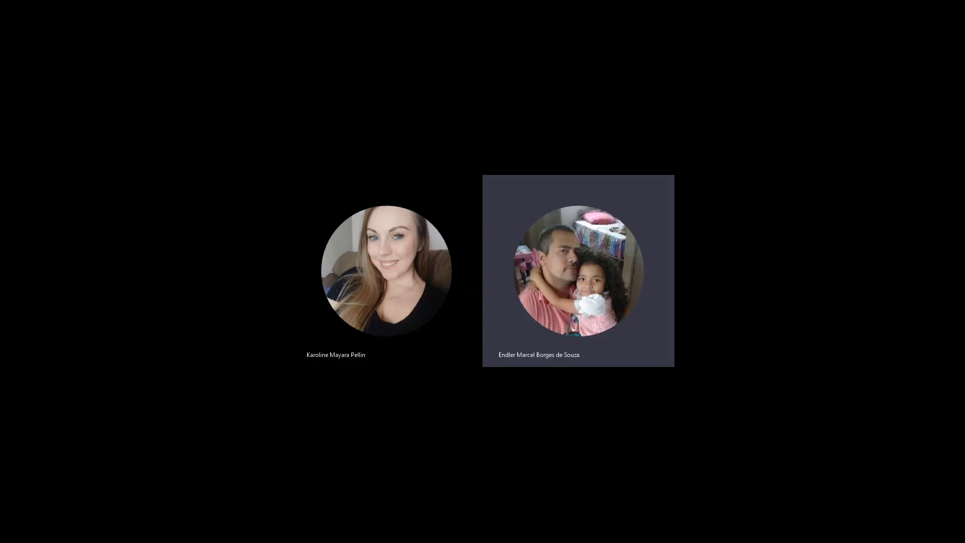